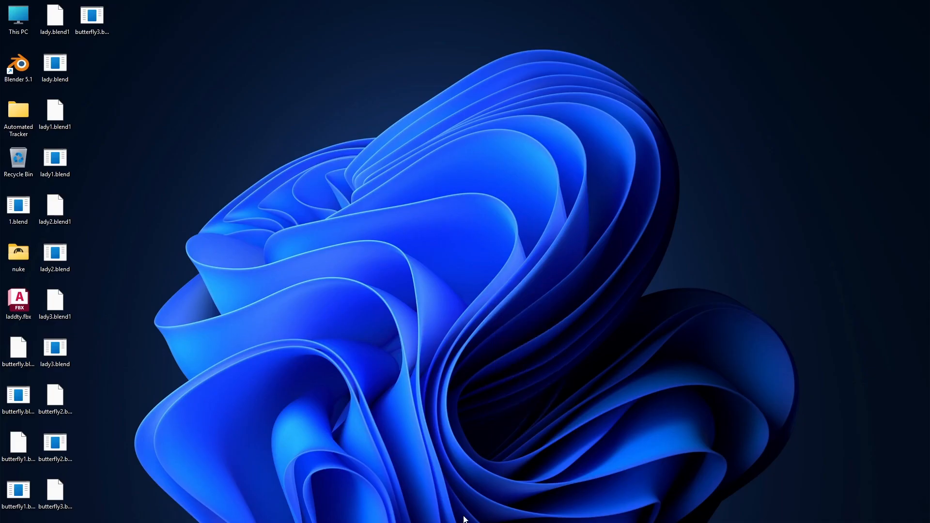
# Step: Launch Blender 5.1 and delete the default camera, cube and light from the new scene
pyautogui.click(444, 512)
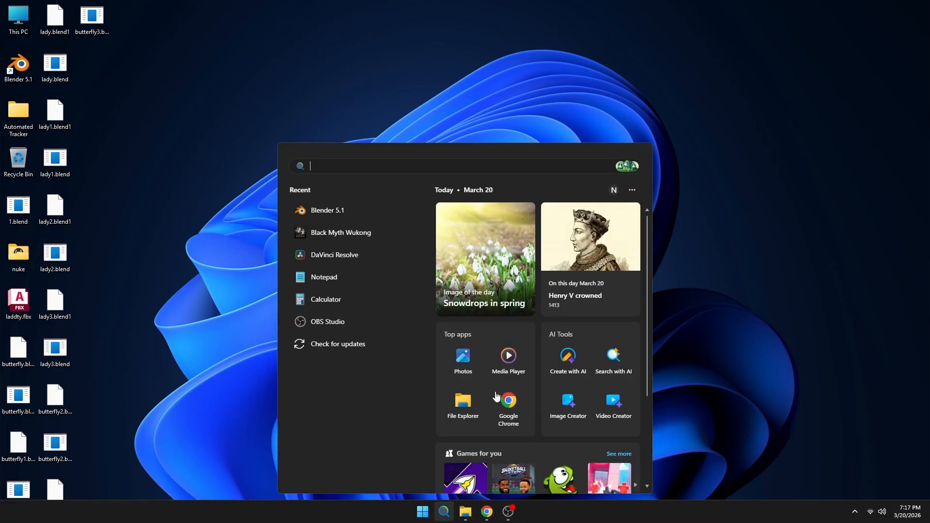
pyautogui.click(353, 210)
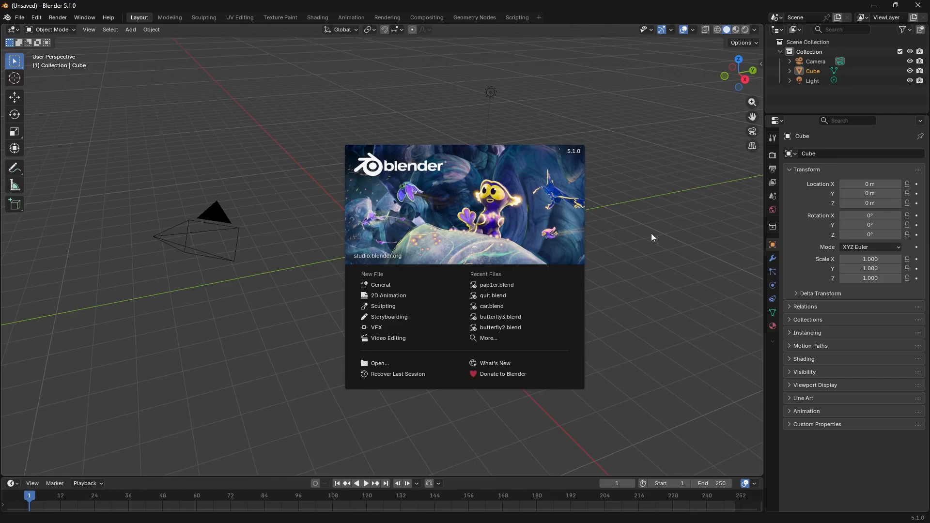
pyautogui.click(651, 234)
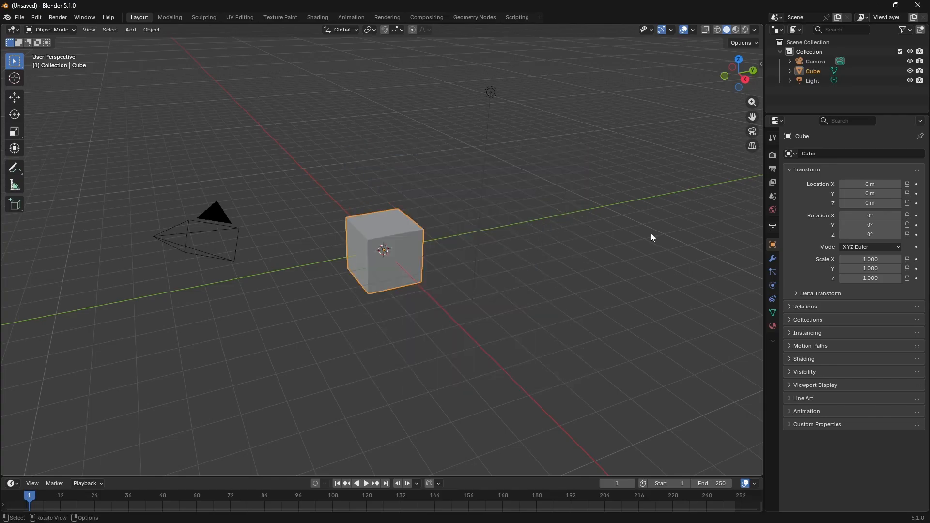
pyautogui.press('a')
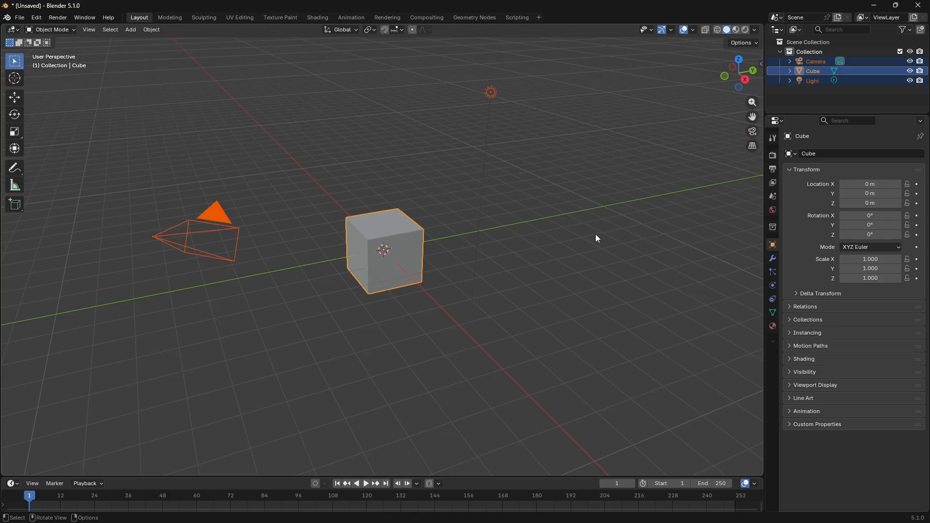
pyautogui.press('Delete')
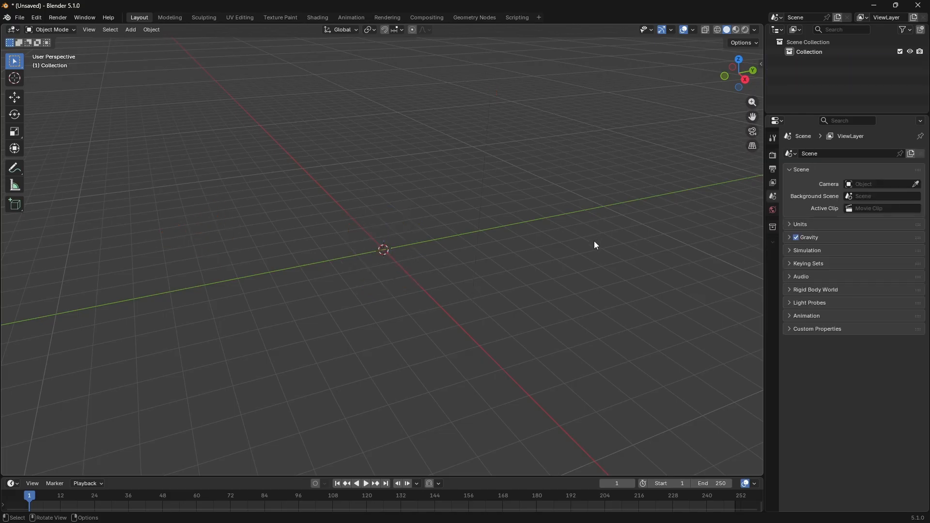
# Step: Enable the Screencast Keys display for the 3D viewport and hide the sidebar again
pyautogui.press('n')
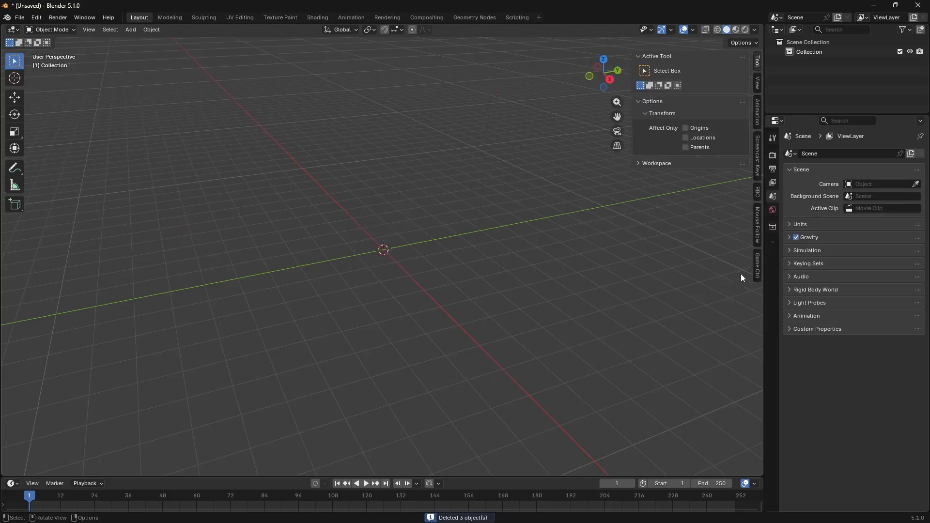
pyautogui.click(758, 151)
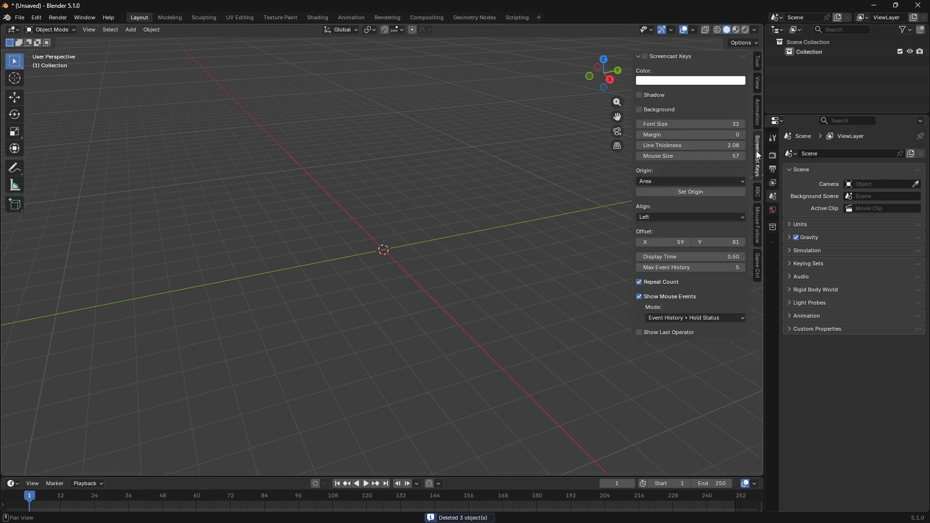
pyautogui.click(646, 57)
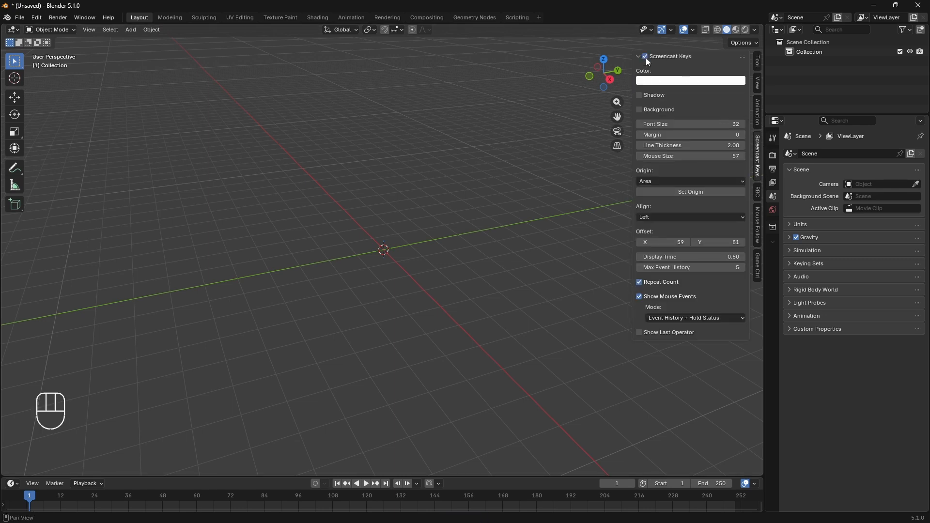
pyautogui.click(453, 307)
pyautogui.press('n')
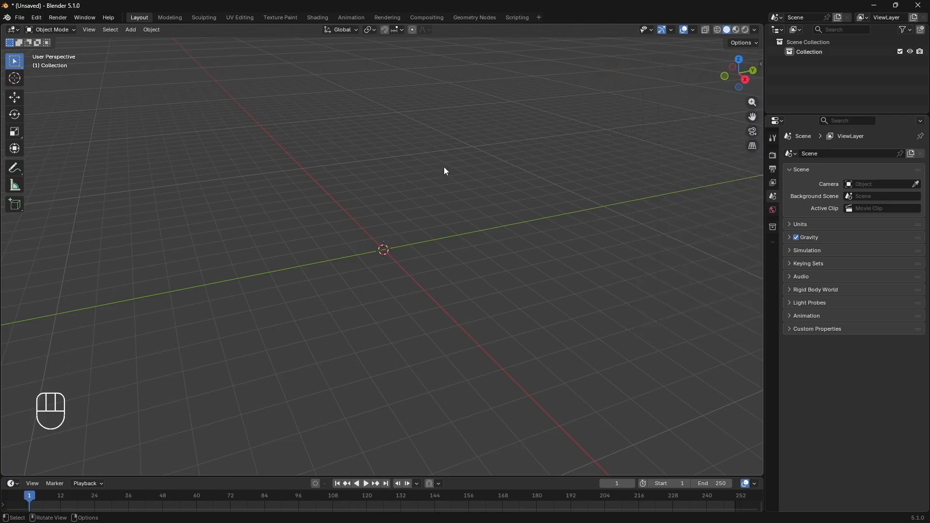
# Step: Open the Geometry Nodes workspace and rearrange it so a full-height 3D Viewport stands beside the spreadsheet and node editor
pyautogui.click(478, 18)
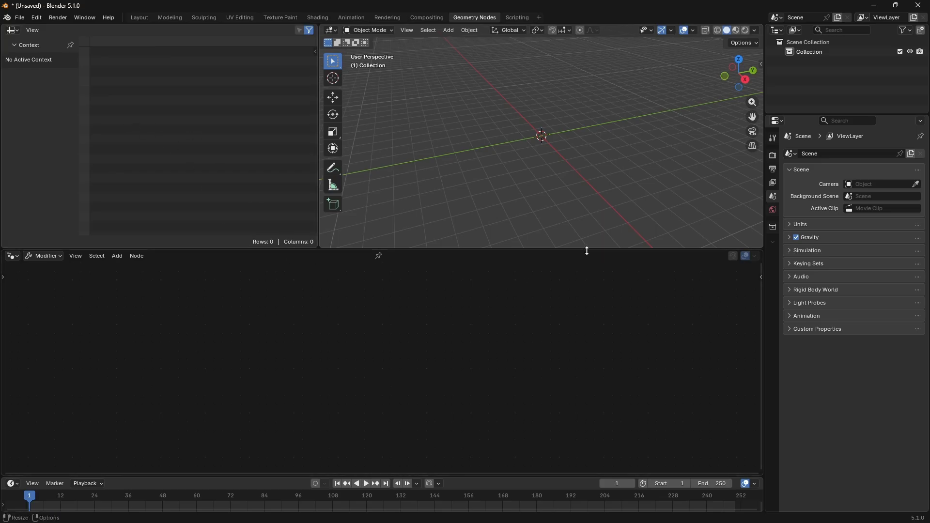
pyautogui.moveTo(585, 250); pyautogui.dragTo(590, 75)
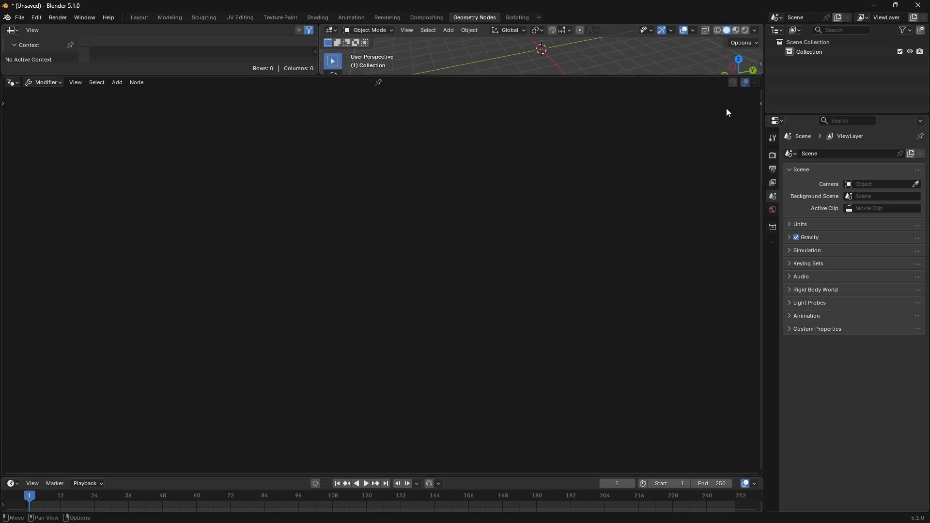
pyautogui.moveTo(759, 78); pyautogui.dragTo(587, 94)
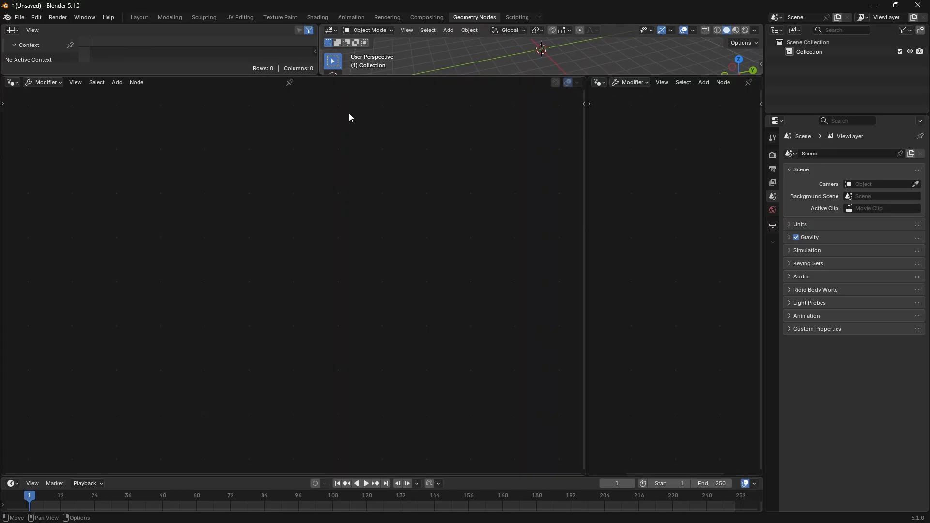
pyautogui.moveTo(452, 75); pyautogui.dragTo(450, 143)
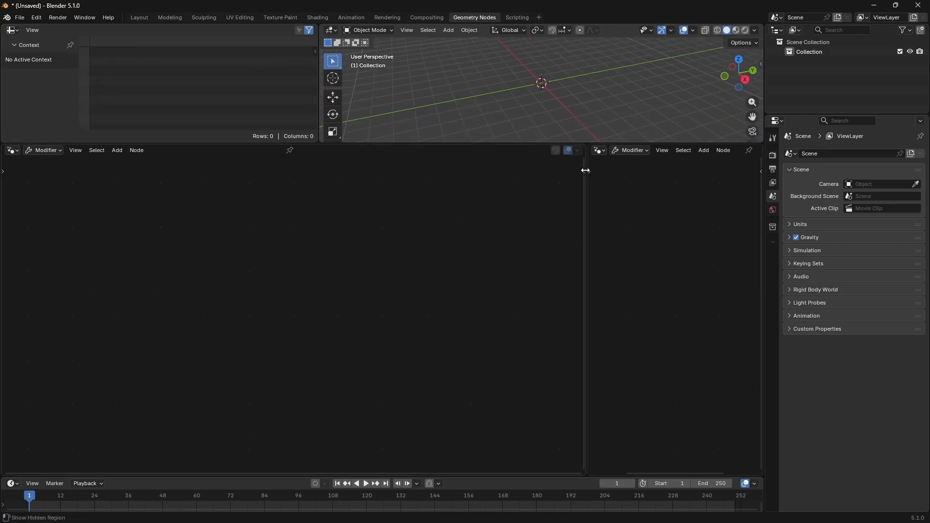
pyautogui.moveTo(589, 187); pyautogui.dragTo(471, 148)
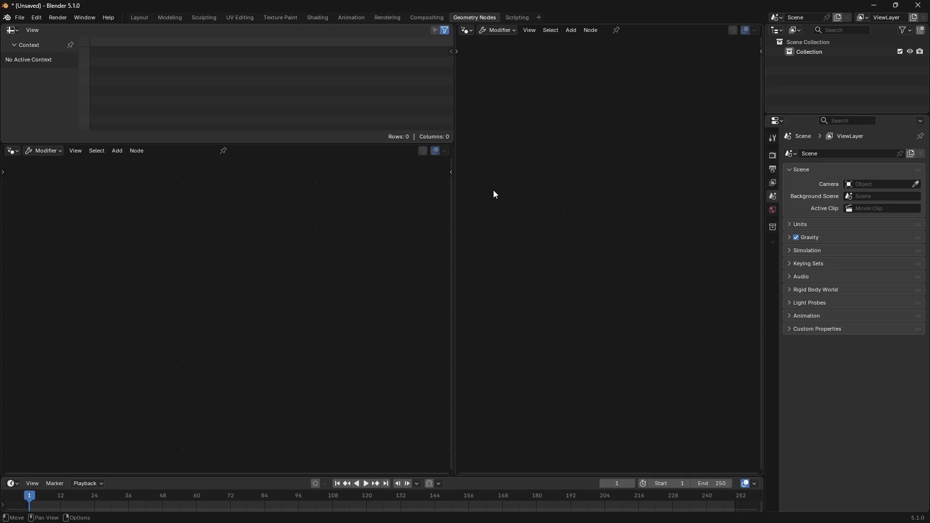
pyautogui.moveTo(453, 187); pyautogui.dragTo(484, 188)
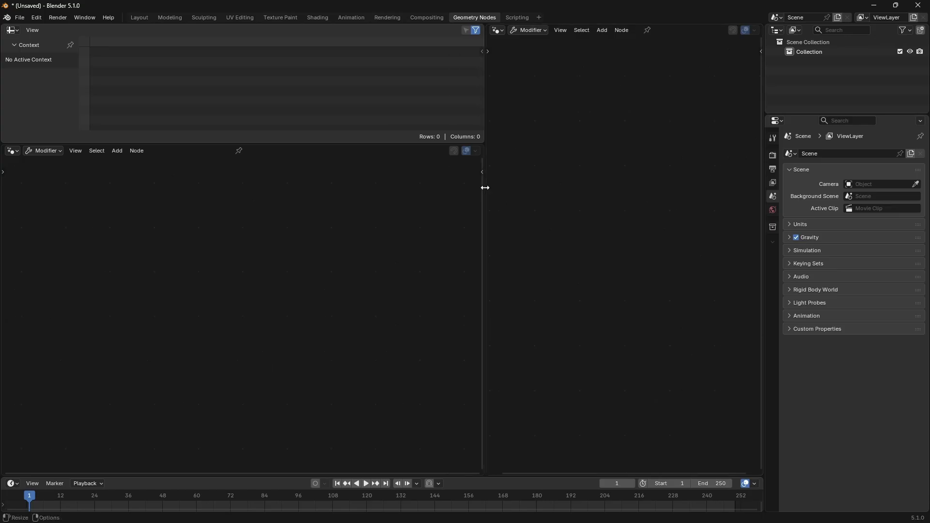
pyautogui.click(499, 30)
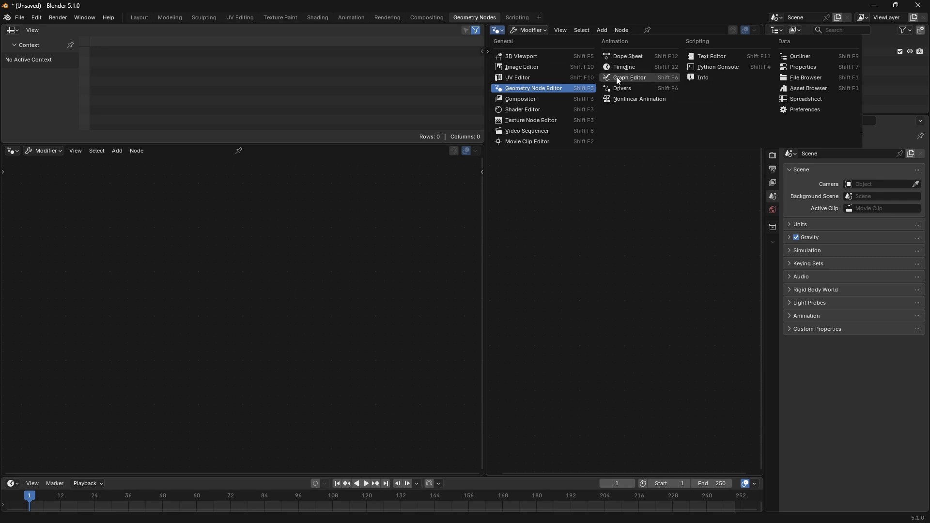
pyautogui.click(539, 58)
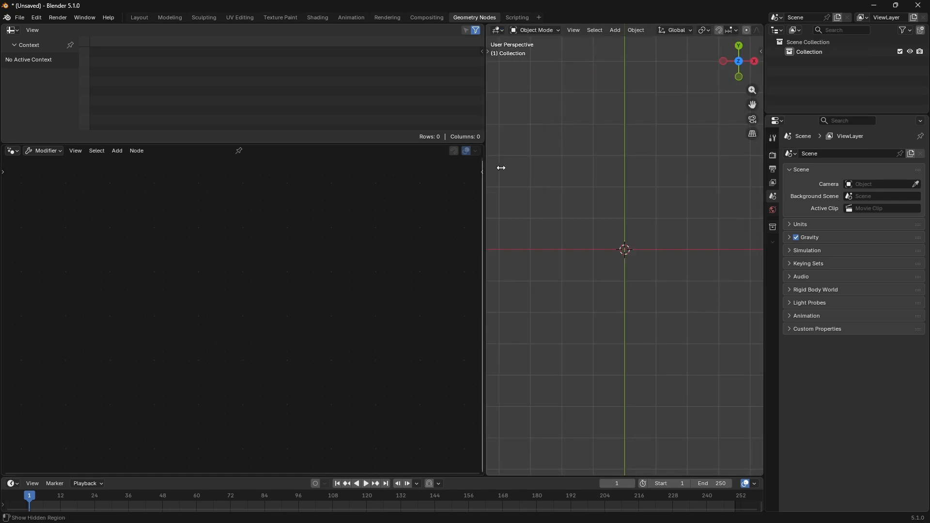
# Step: Add a mesh plane at the scene origin
pyautogui.scroll(-1, 629, 249)
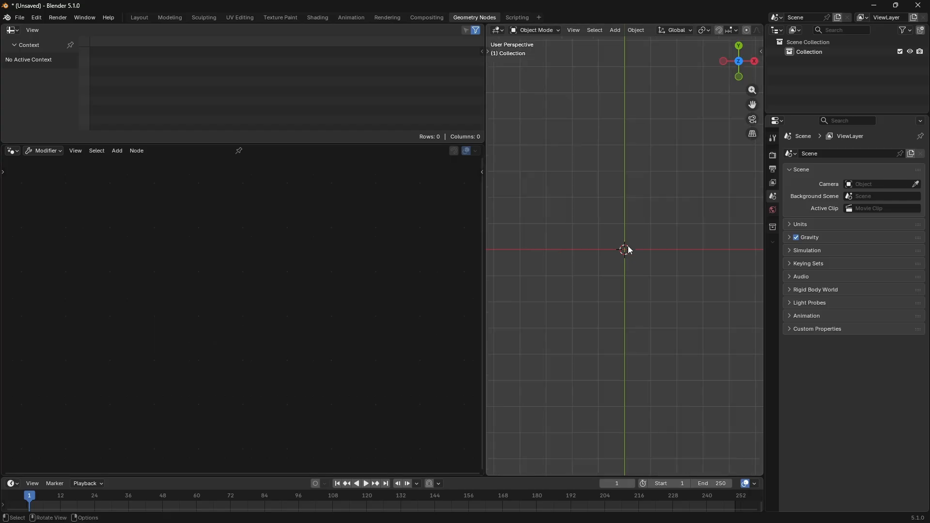
pyautogui.moveTo(627, 245); pyautogui.dragTo(732, 281, button='middle')
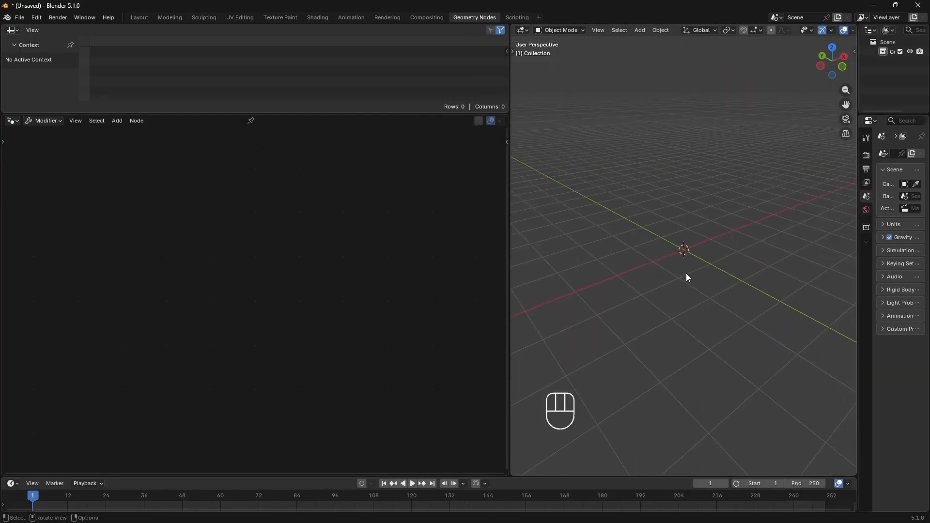
pyautogui.hotkey('shift', 'a')
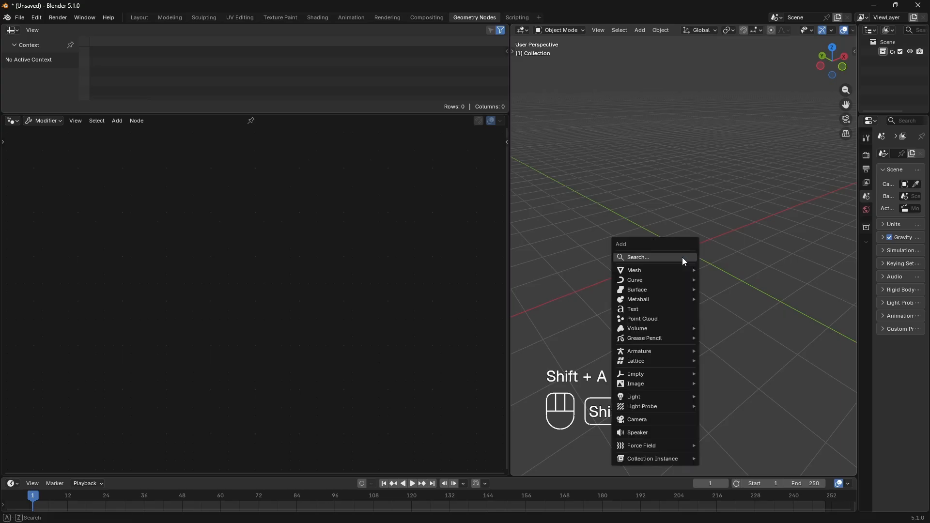
pyautogui.moveTo(674, 270)
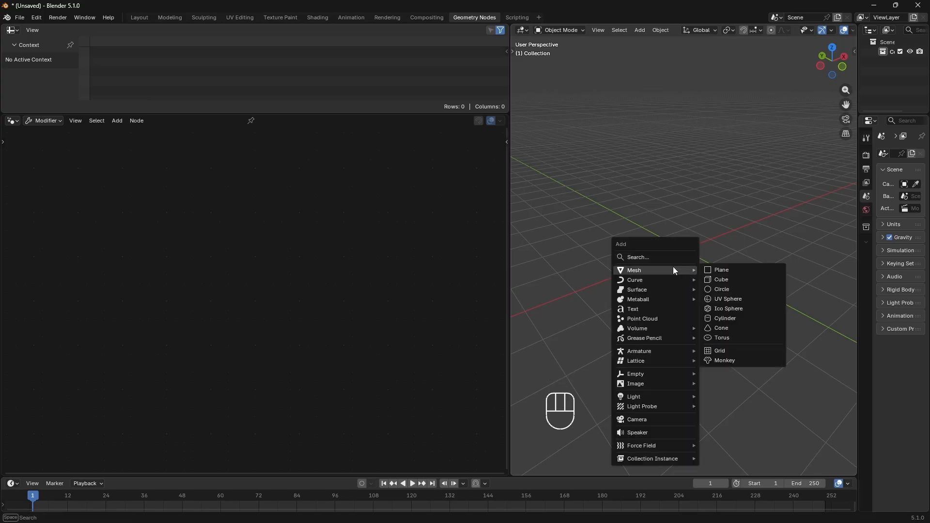
pyautogui.click(707, 270)
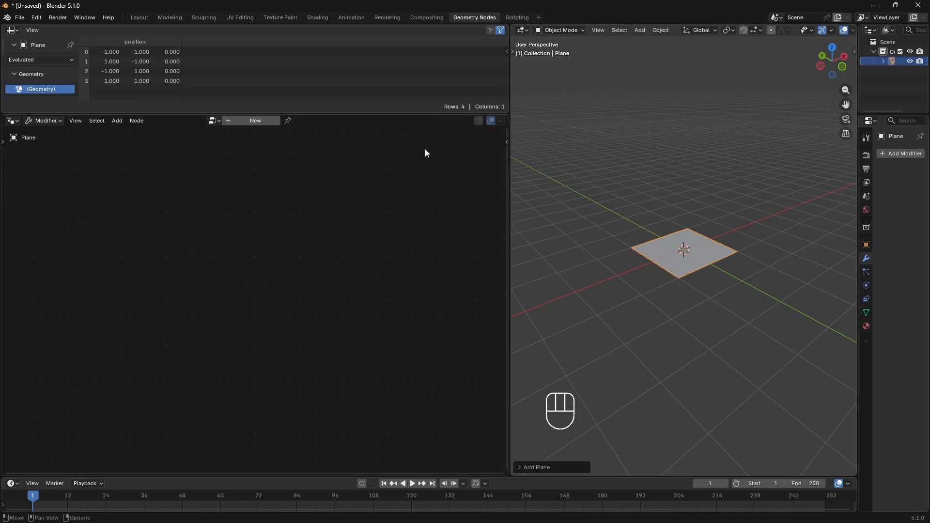
# Step: Enlarge the spreadsheet area and briefly enter Edit Mode to examine the plane's vertices
pyautogui.moveTo(418, 116); pyautogui.dragTo(414, 170)
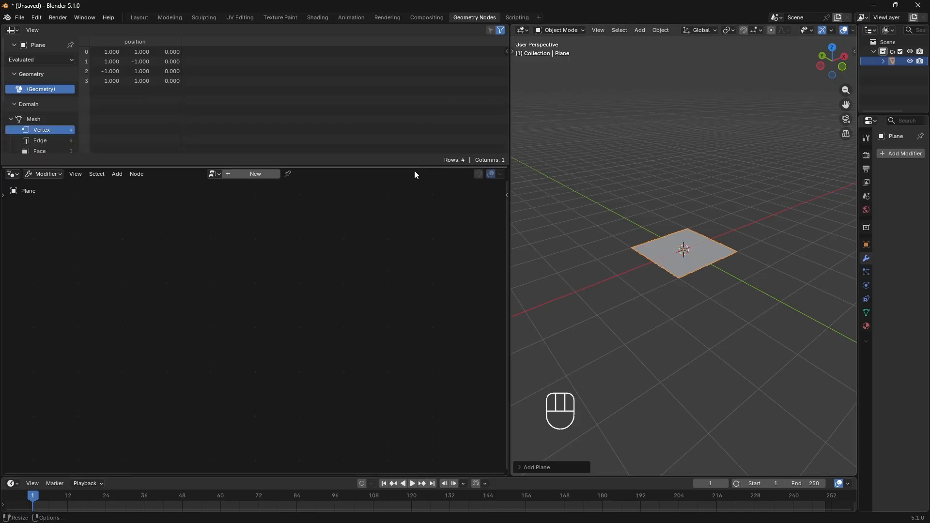
pyautogui.moveTo(648, 238); pyautogui.dragTo(661, 262, button='middle')
pyautogui.press('Tab')
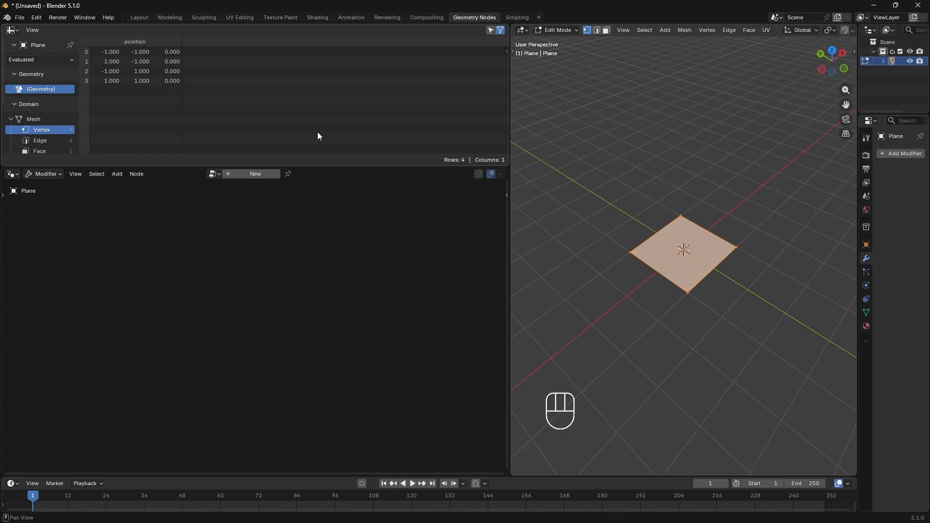
pyautogui.press('Tab')
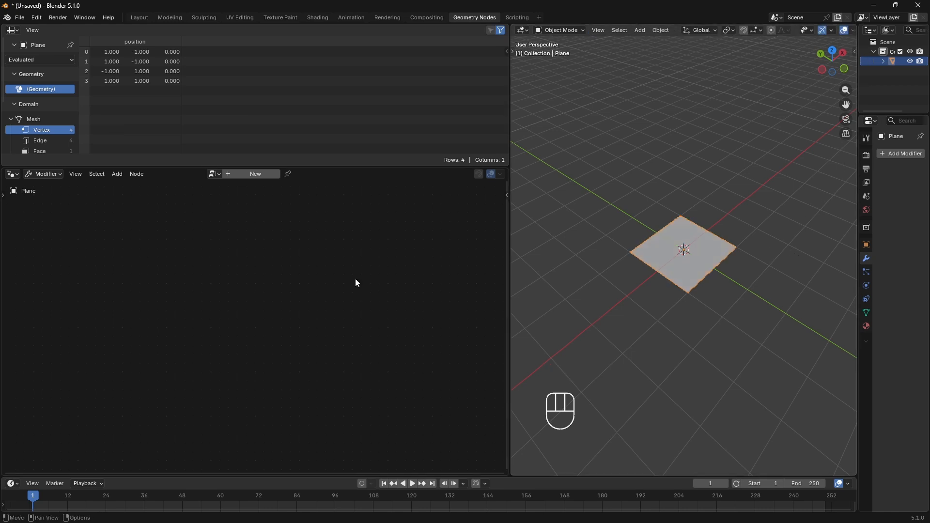
# Step: Create a new geometry node tree on the plane and space the Group Input and Group Output nodes farther apart
pyautogui.click(254, 177)
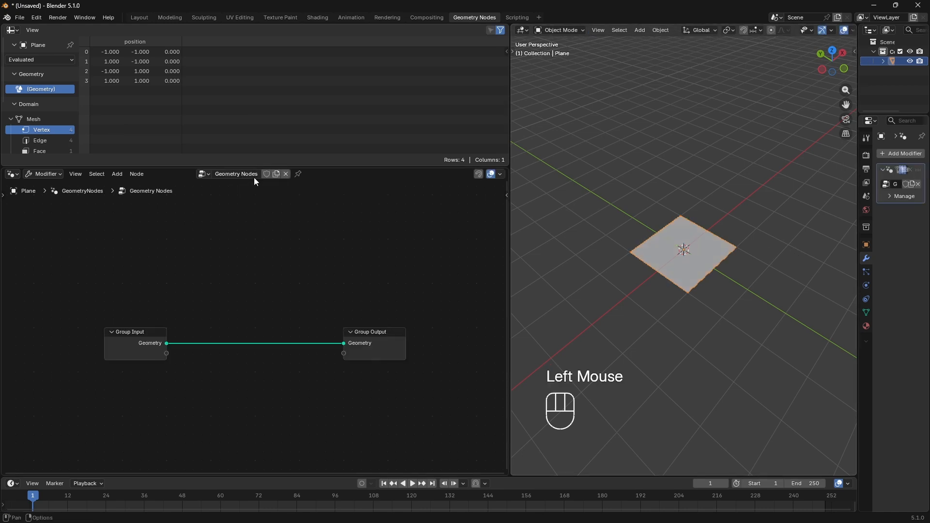
pyautogui.moveTo(369, 333); pyautogui.dragTo(386, 332)
pyautogui.moveTo(133, 338); pyautogui.dragTo(124, 338)
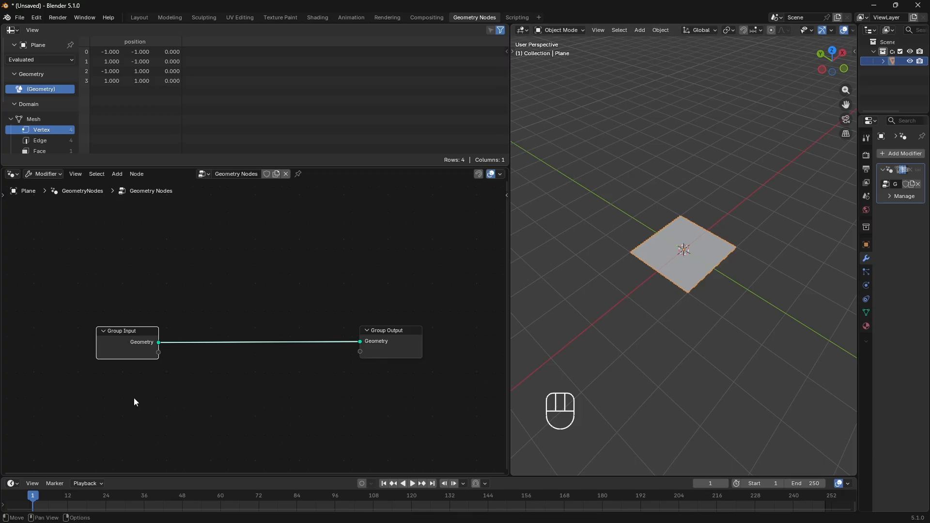
# Step: Show the 3D viewport's toolbar and activate the Annotate tool
pyautogui.click(522, 30)
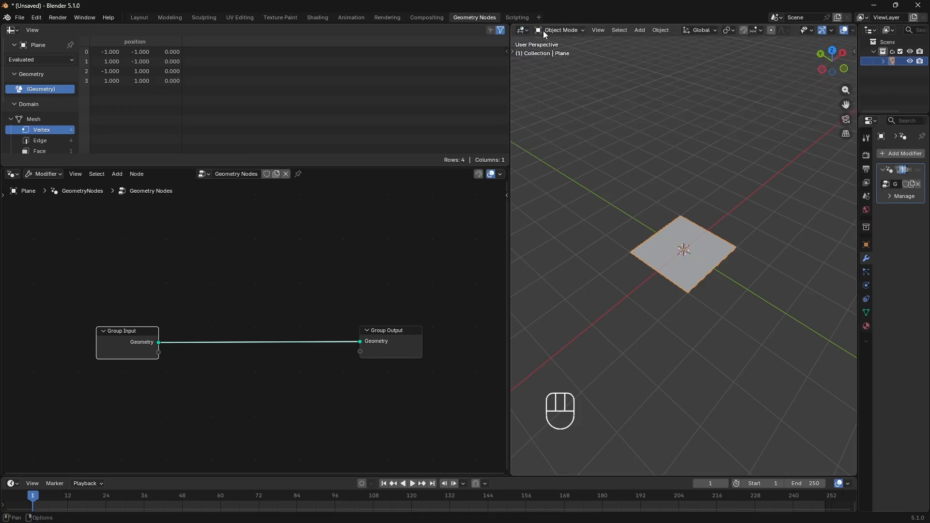
pyautogui.click(598, 30)
pyautogui.click(599, 43)
pyautogui.click(524, 155)
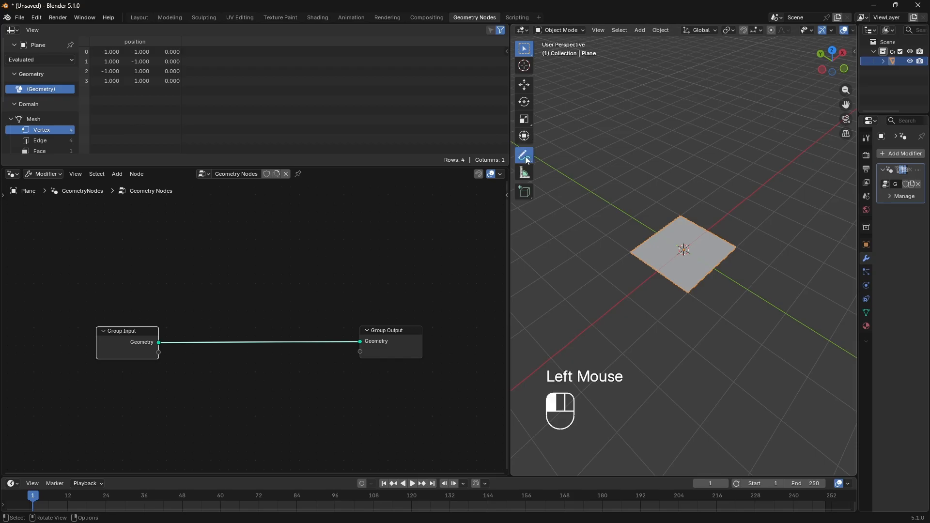
# Step: Sketch freehand annotation strokes across and around the plane, and erase them all
pyautogui.click(645, 225)
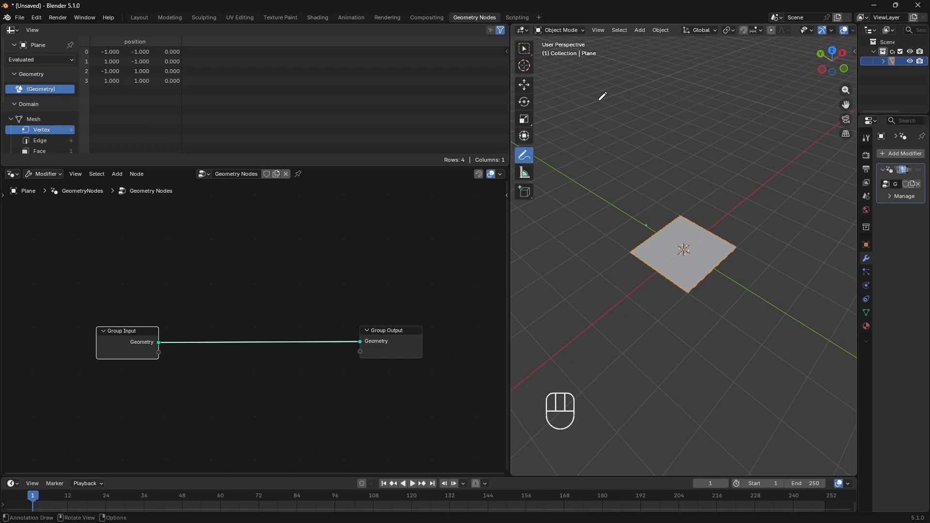
pyautogui.moveTo(616, 78); pyautogui.dragTo(618, 96, button='middle')
pyautogui.moveTo(652, 223)
pyautogui.mouseDown()
pyautogui.moveTo(722, 278)
pyautogui.moveTo(734, 246)
pyautogui.moveTo(717, 242)
pyautogui.moveTo(689, 288)
pyautogui.mouseUp()
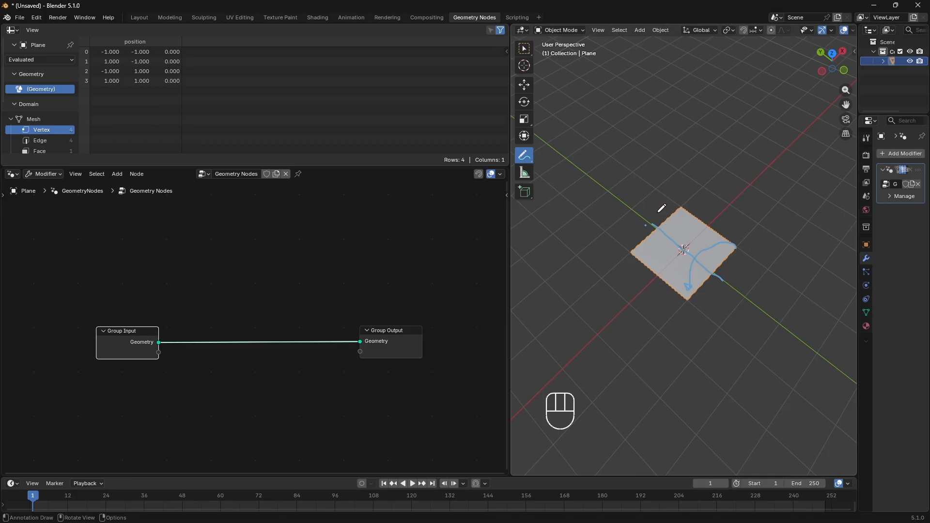
pyautogui.moveTo(659, 211)
pyautogui.mouseDown()
pyautogui.moveTo(695, 203)
pyautogui.moveTo(744, 245)
pyautogui.moveTo(712, 268)
pyautogui.moveTo(711, 224)
pyautogui.moveTo(704, 243)
pyautogui.moveTo(741, 258)
pyautogui.mouseUp()
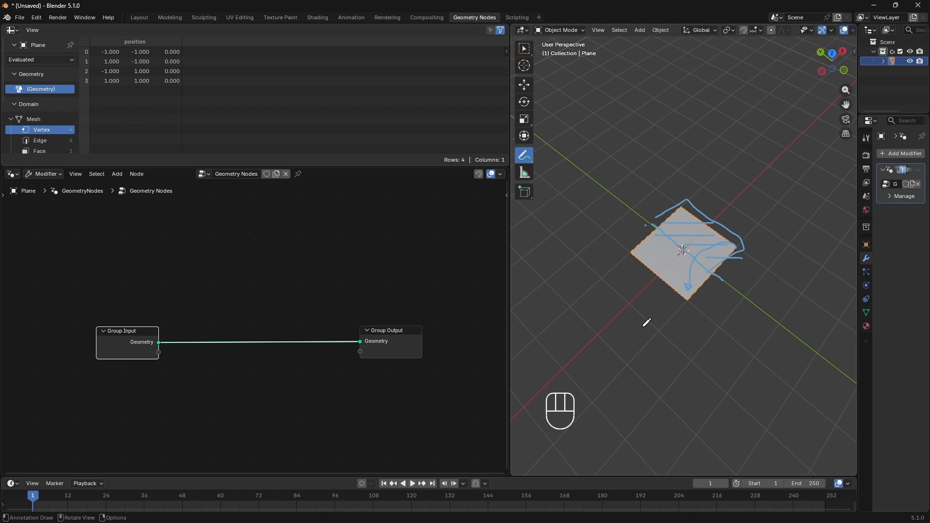
pyautogui.moveTo(724, 270)
pyautogui.keyDown('ctrl'); pyautogui.mouseDown()
pyautogui.moveTo(726, 234)
pyautogui.moveTo(702, 218)
pyautogui.moveTo(749, 216)
pyautogui.moveTo(694, 221)
pyautogui.moveTo(780, 274)
pyautogui.moveTo(741, 268)
pyautogui.mouseUp(); pyautogui.keyUp('ctrl')
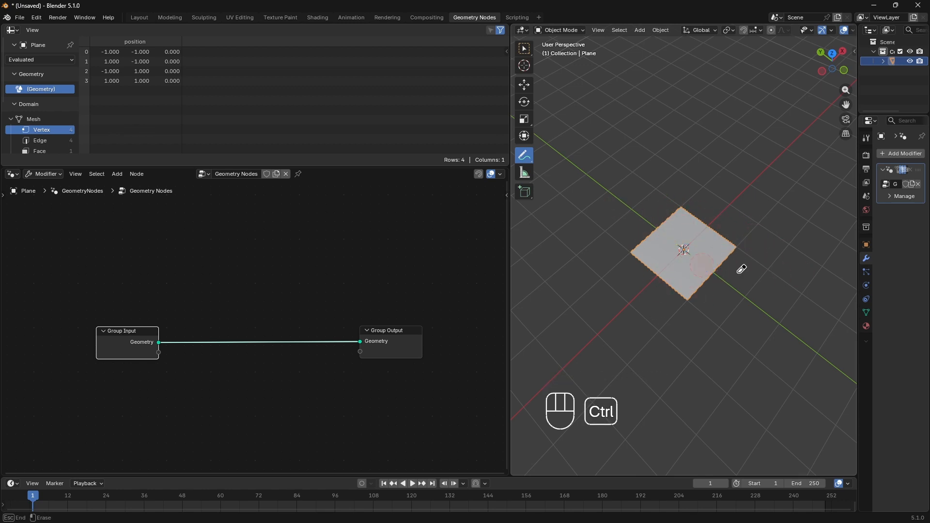
# Step: Insert a Set Position node on the link between the Group Input and Group Output nodes
pyautogui.click(305, 321)
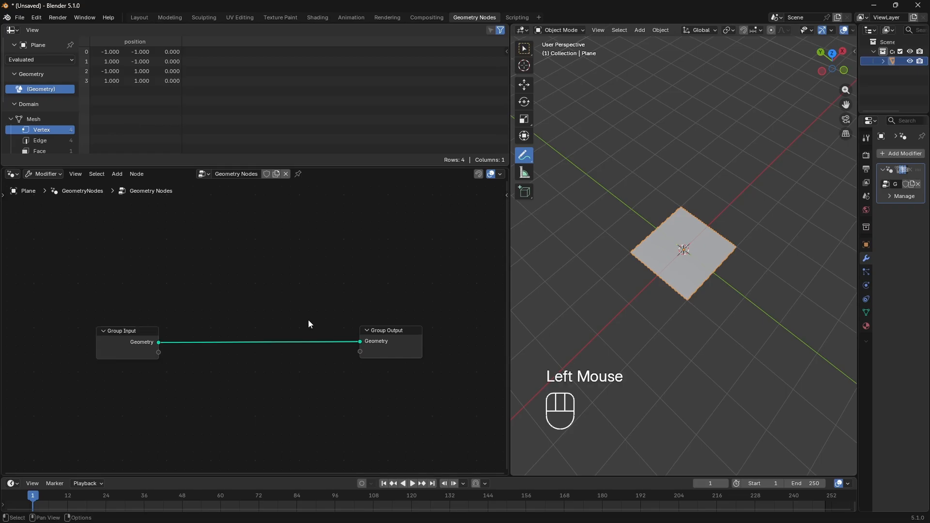
pyautogui.hotkey('shift', 'a')
pyautogui.moveTo(310, 322)
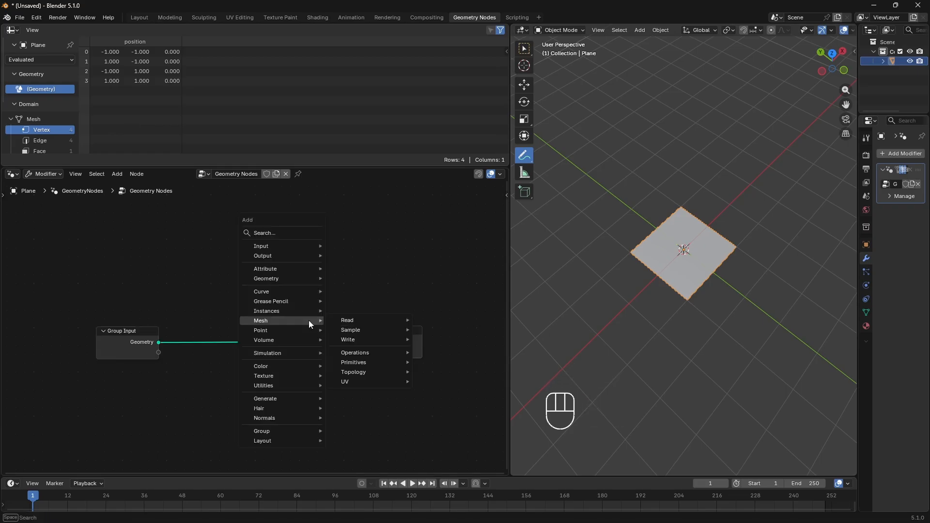
pyautogui.click(298, 231)
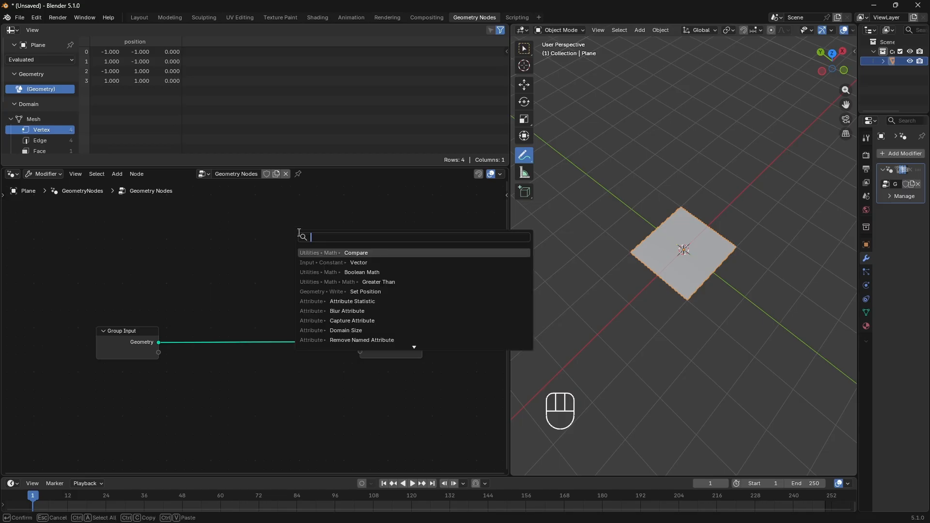
pyautogui.write('se')
pyautogui.click(352, 253)
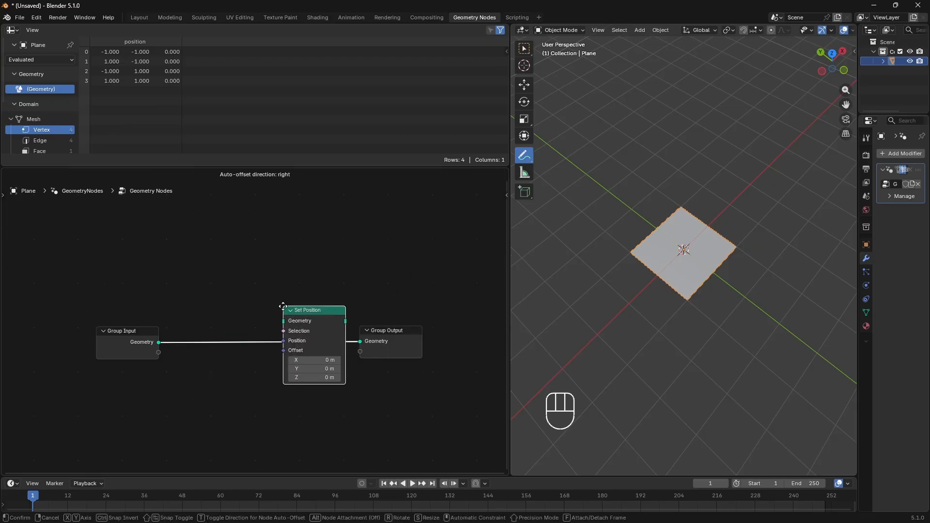
# Step: Space out the Group Input, Set Position and Group Output nodes, and widen the node editor area
pyautogui.moveTo(405, 321); pyautogui.dragTo(420, 296)
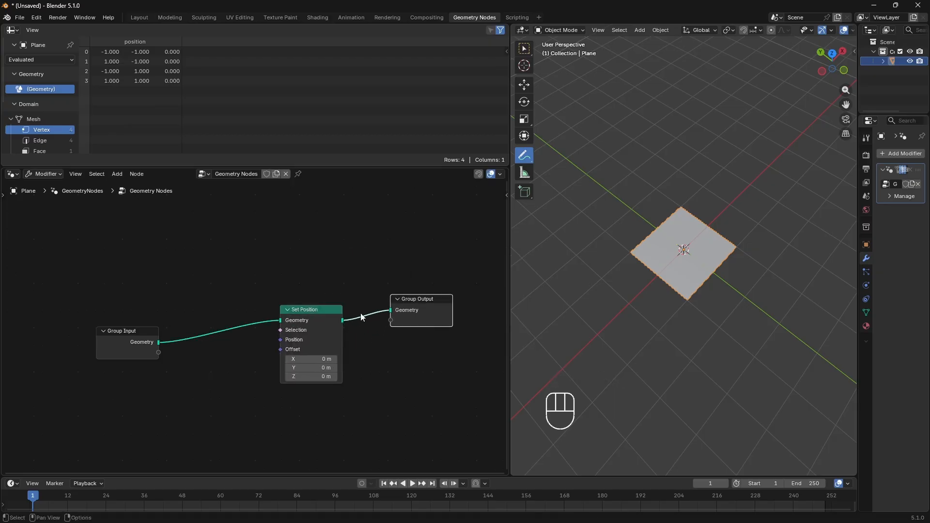
pyautogui.moveTo(317, 313); pyautogui.dragTo(305, 304)
pyautogui.moveTo(138, 333); pyautogui.dragTo(116, 312)
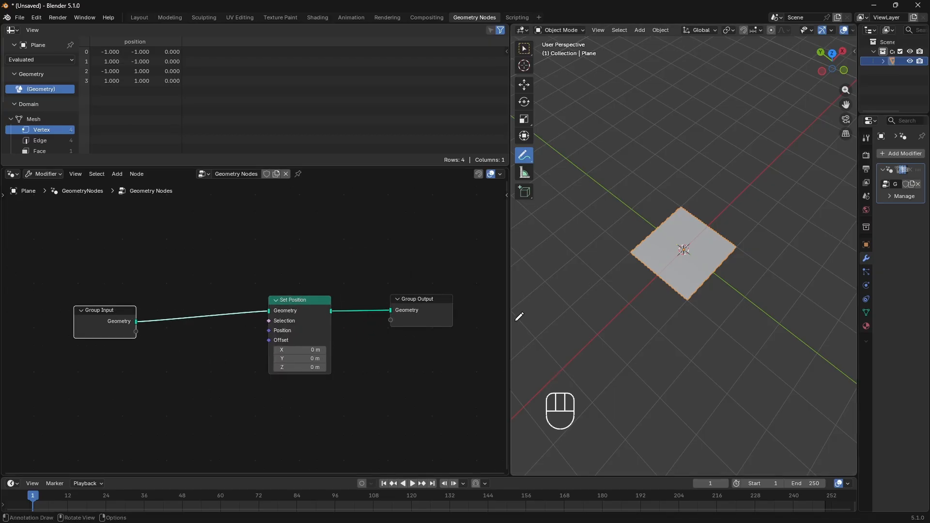
pyautogui.moveTo(509, 317); pyautogui.dragTo(675, 299)
# Step: Feed Set Position's Selection input from the X output of a new Separate XYZ node
pyautogui.moveTo(339, 299); pyautogui.dragTo(277, 351)
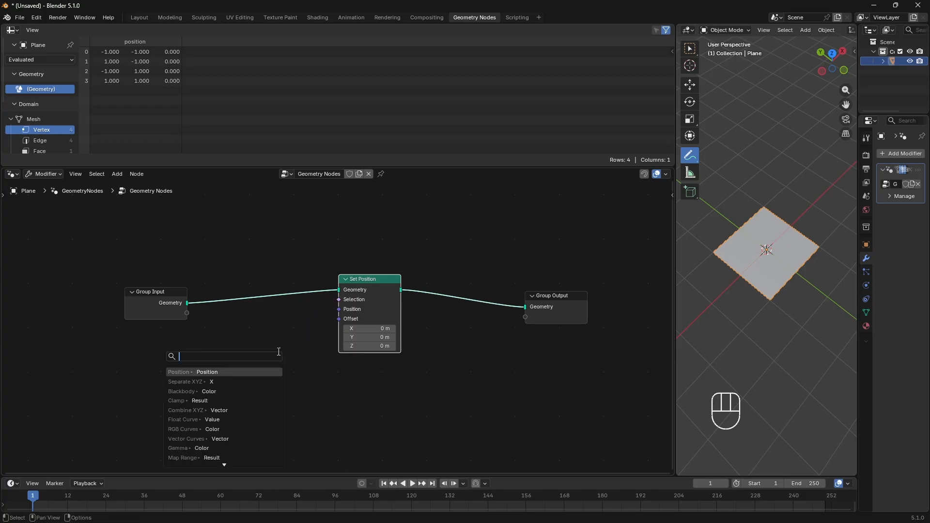
pyautogui.write('se')
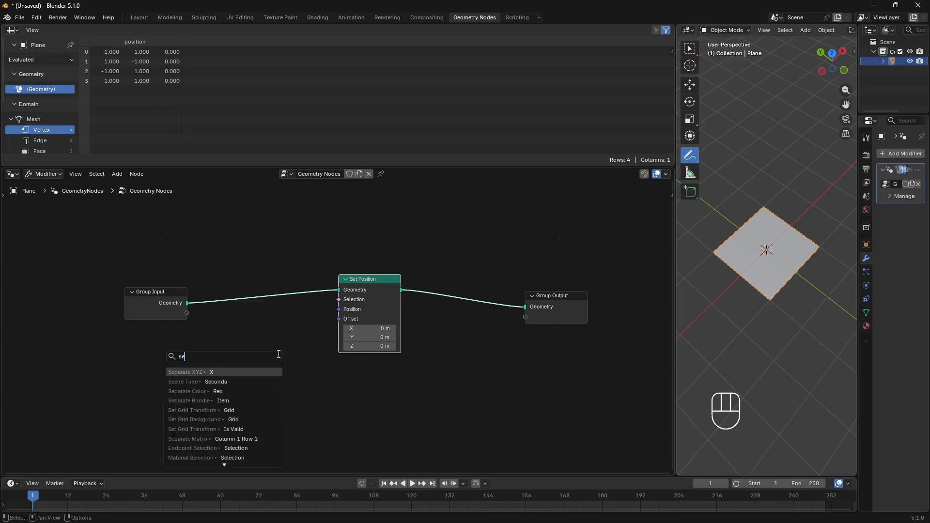
pyautogui.click(252, 370)
pyautogui.click(224, 369)
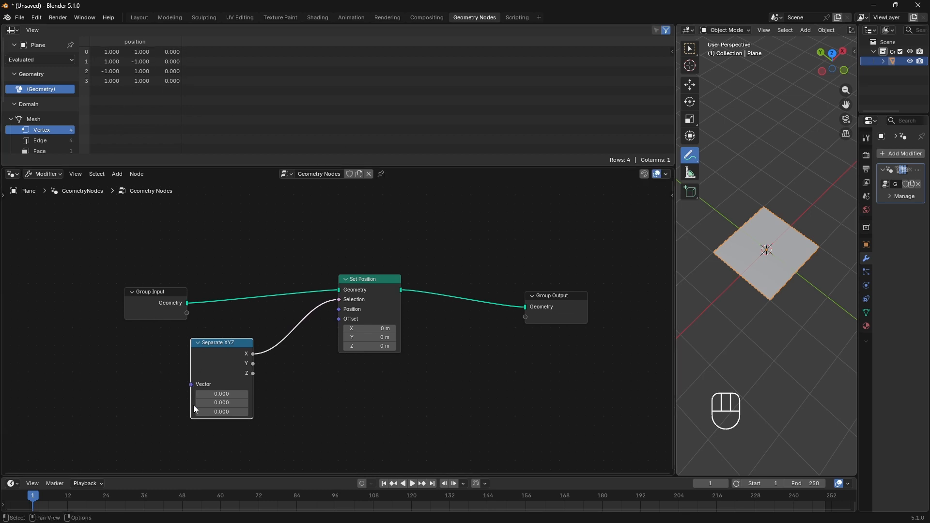
# Step: Feed Separate XYZ's Vector input from a new Position node, and arrange both nodes below Group Input
pyautogui.moveTo(191, 384); pyautogui.dragTo(73, 402)
pyautogui.write('pos')
pyautogui.click(110, 416)
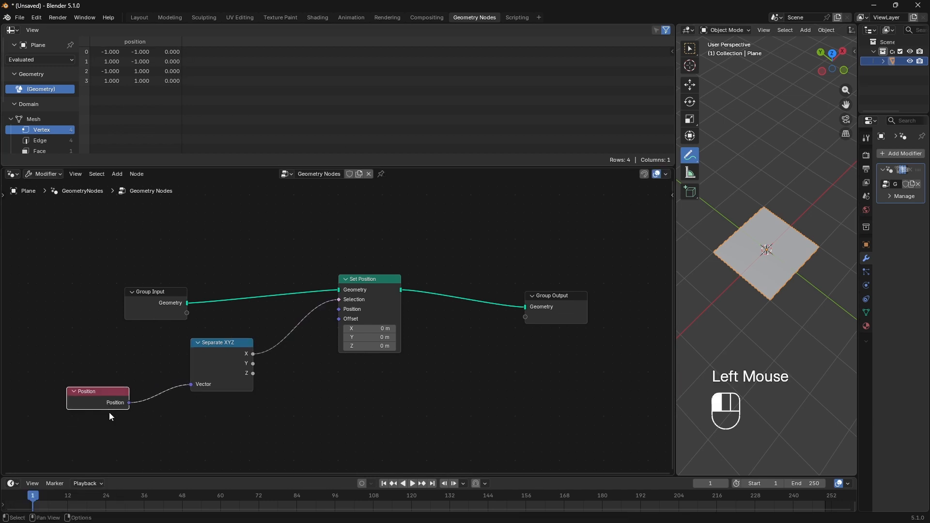
pyautogui.moveTo(229, 350); pyautogui.dragTo(191, 370)
pyautogui.moveTo(114, 393); pyautogui.dragTo(109, 394)
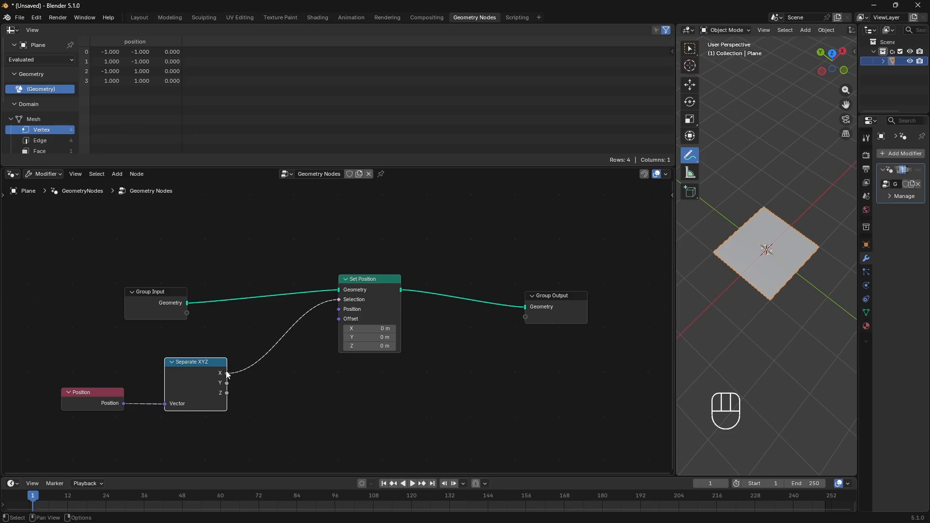
# Step: Insert a Float comparison node set to Greater Than between Separate XYZ's X output and Set Position's Selection input
pyautogui.moveTo(228, 377)
pyautogui.click(315, 379)
pyautogui.hotkey('shift', 'a')
pyautogui.moveTo(316, 380)
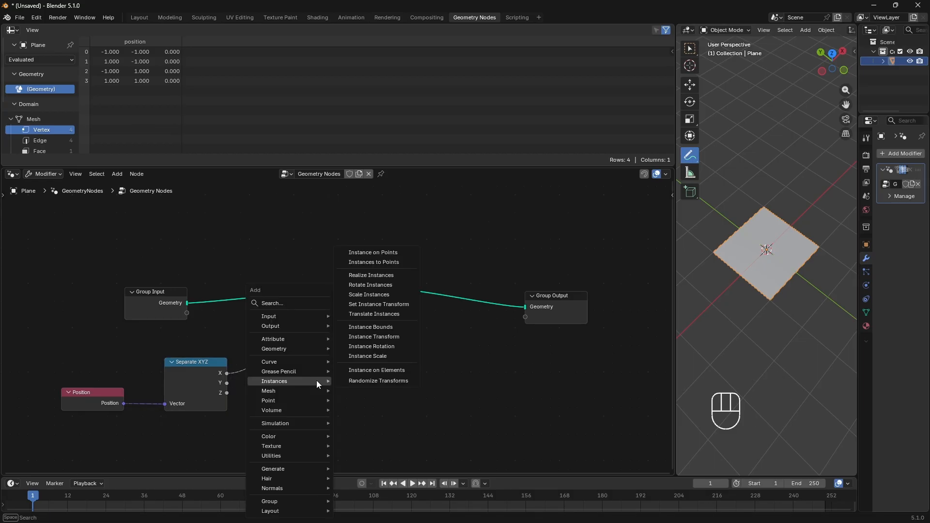
pyautogui.click(296, 301)
pyautogui.write('greater')
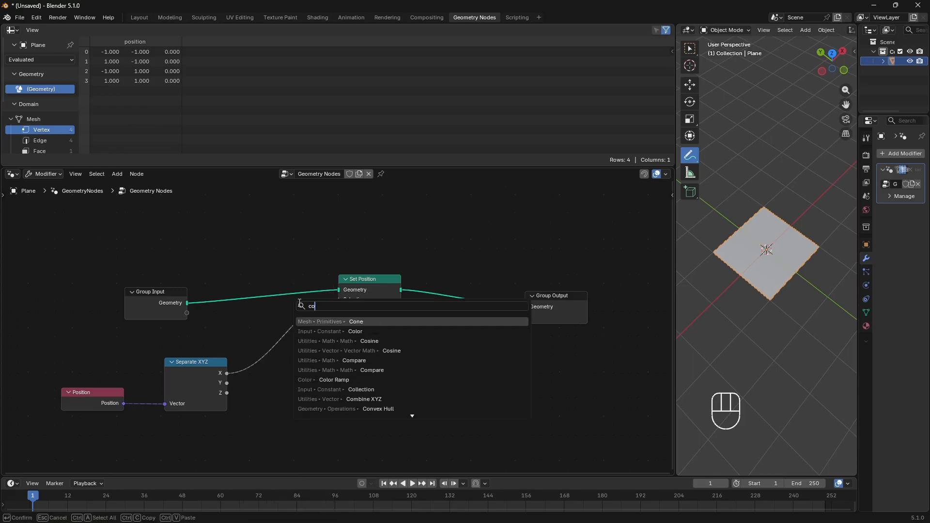
pyautogui.press('Return')
pyautogui.click(315, 340)
pyautogui.click(305, 336)
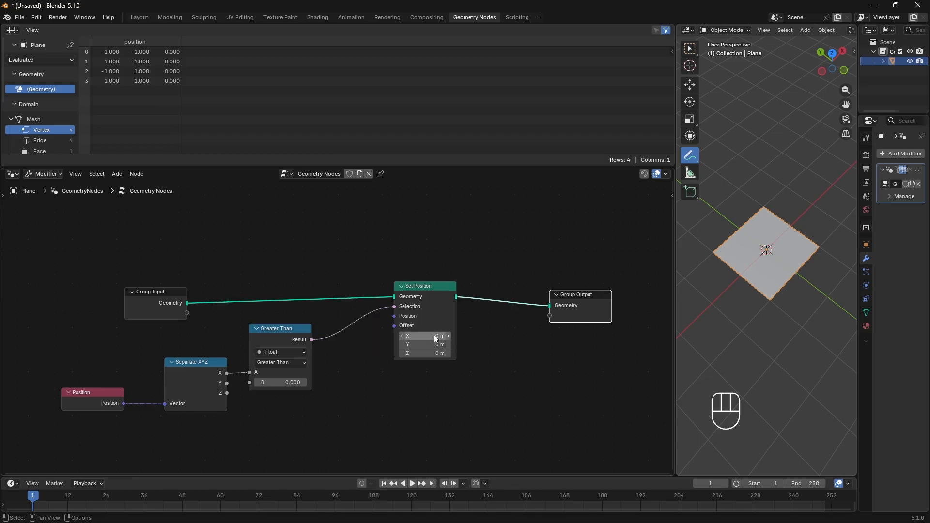
# Step: Try Set Position offsets of 1 m in X and 2.1 m in Y, and undo both changes
pyautogui.moveTo(424, 338)
pyautogui.mouseDown()
pyautogui.moveTo(444, 338)
pyautogui.moveTo(410, 338)
pyautogui.moveTo(450, 338)
pyautogui.moveTo(418, 340)
pyautogui.moveTo(436, 344)
pyautogui.mouseUp()
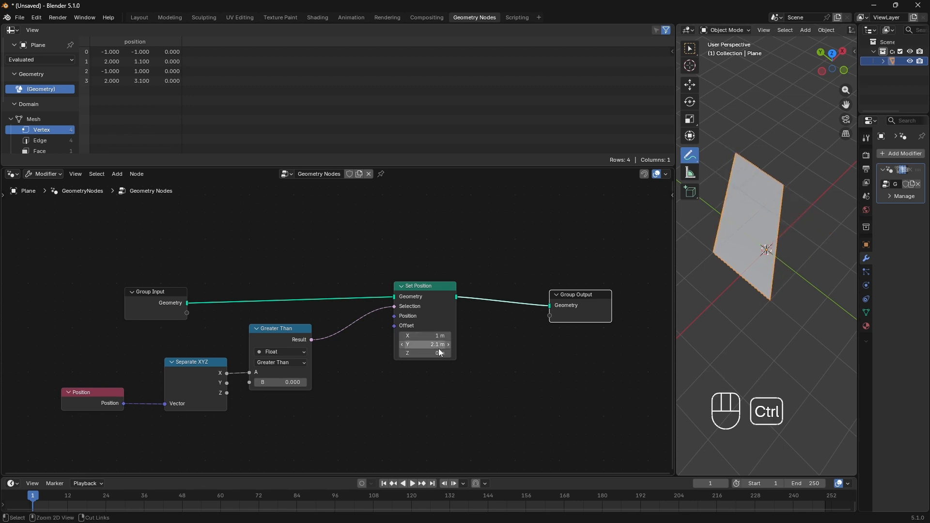
pyautogui.hotkey('ctrl', 'z')
pyautogui.hotkey('ctrl', 'z')
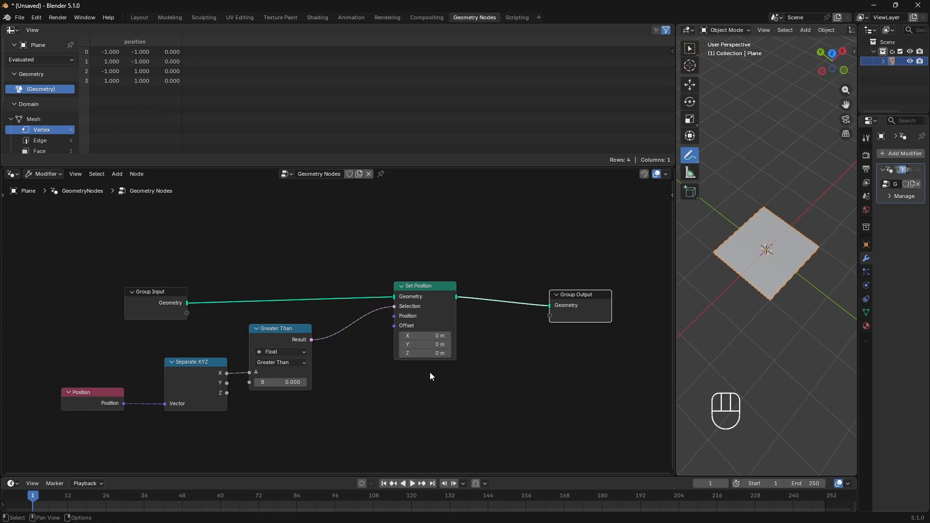
# Step: Add a Vector Rotate node in the empty space below the Set Position node
pyautogui.scroll(1, 429, 372)
pyautogui.hotkey('shift', 'a')
pyautogui.moveTo(423, 373)
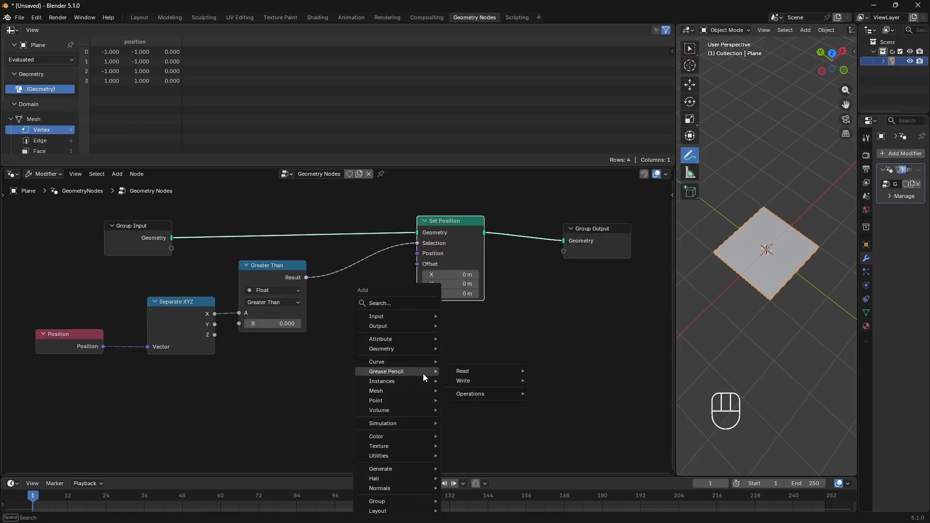
pyautogui.click(408, 304)
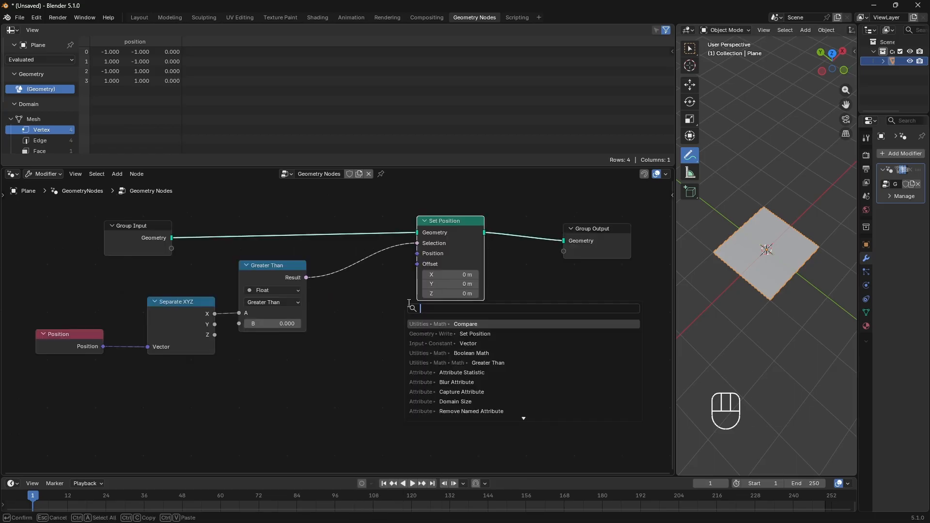
pyautogui.write('vec')
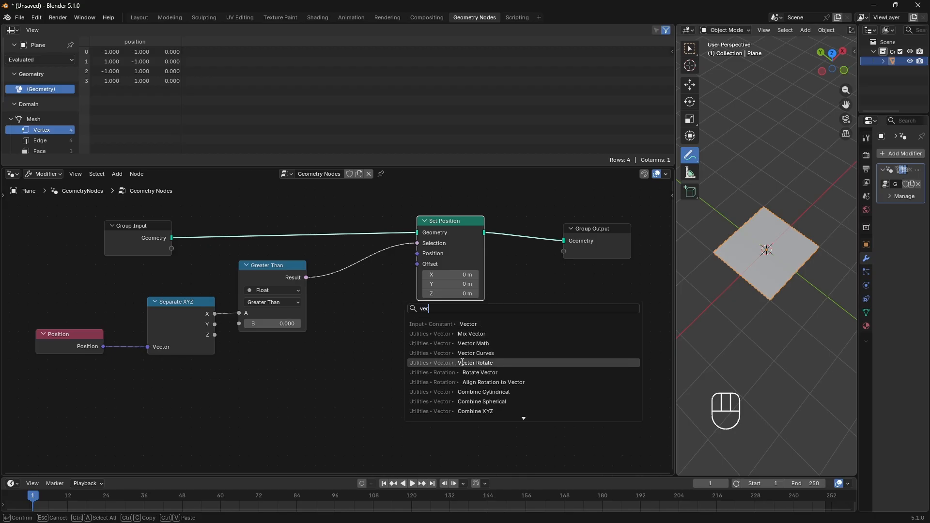
pyautogui.click(495, 364)
pyautogui.click(345, 360)
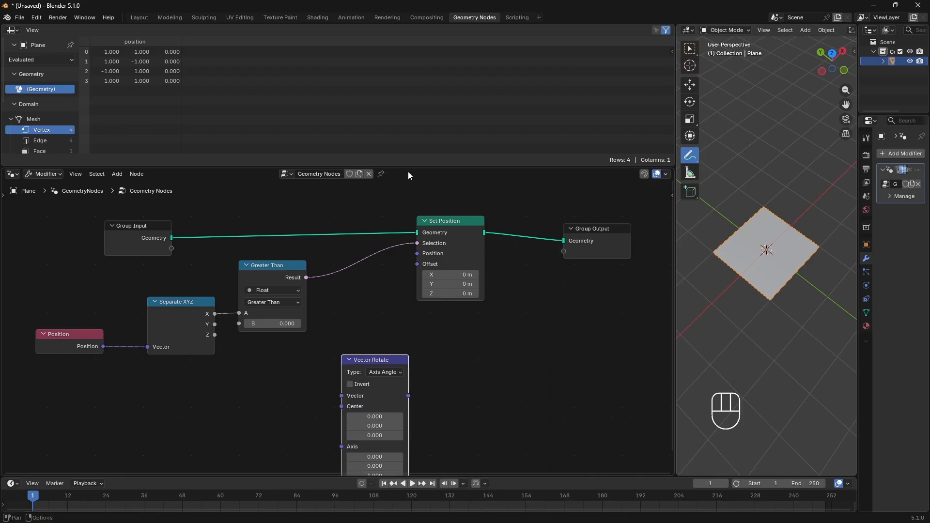
# Step: Enlarge the node editor by shrinking the spreadsheet, and connect Vector Rotate's output to Set Position's Position input
pyautogui.moveTo(410, 168); pyautogui.dragTo(413, 141)
pyautogui.moveTo(425, 97); pyautogui.dragTo(425, 96)
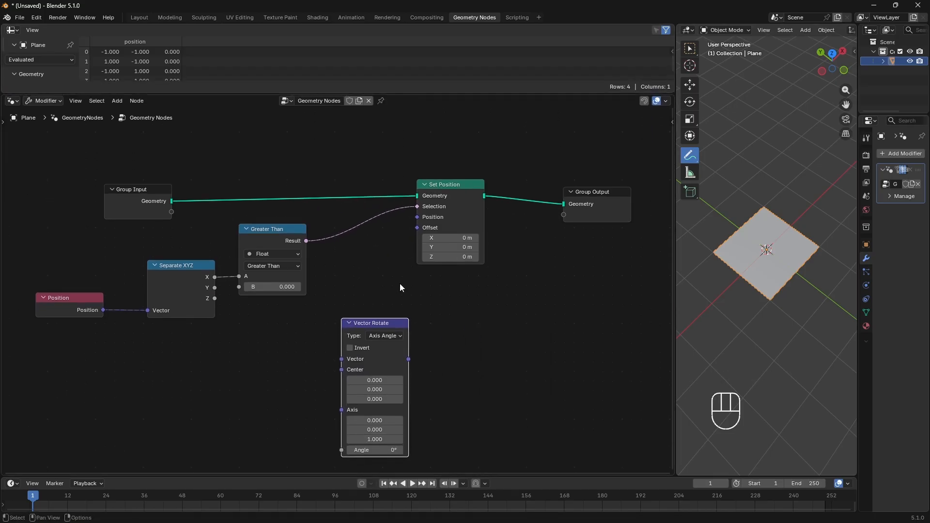
pyautogui.moveTo(376, 329); pyautogui.dragTo(322, 337)
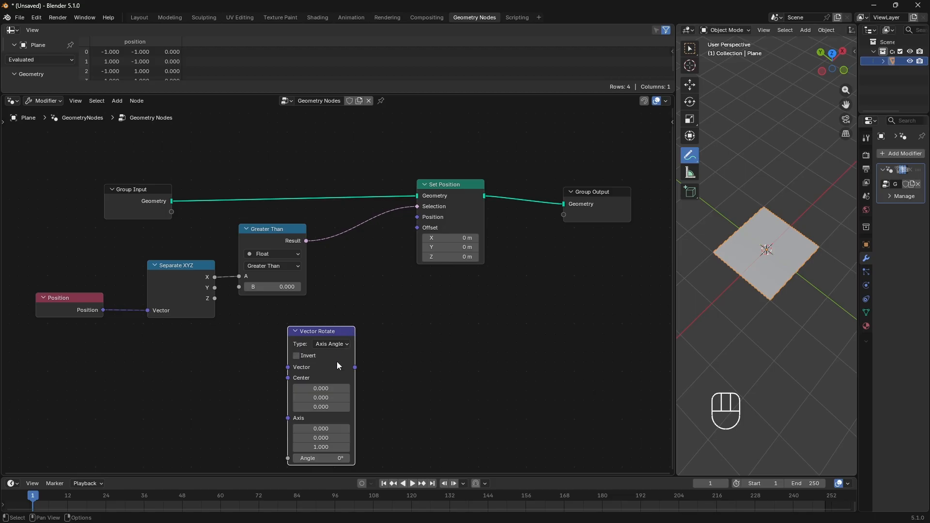
pyautogui.moveTo(355, 367); pyautogui.dragTo(415, 217)
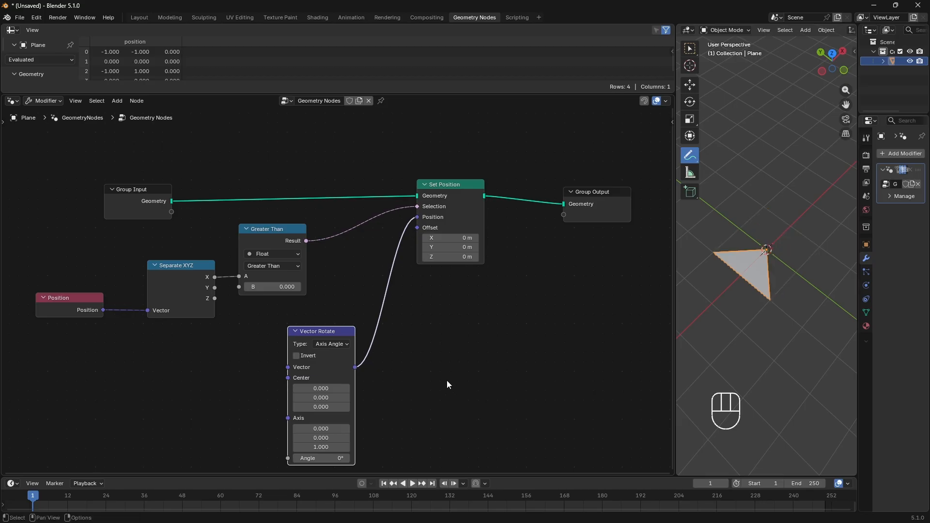
pyautogui.moveTo(444, 382); pyautogui.dragTo(458, 354, button='middle')
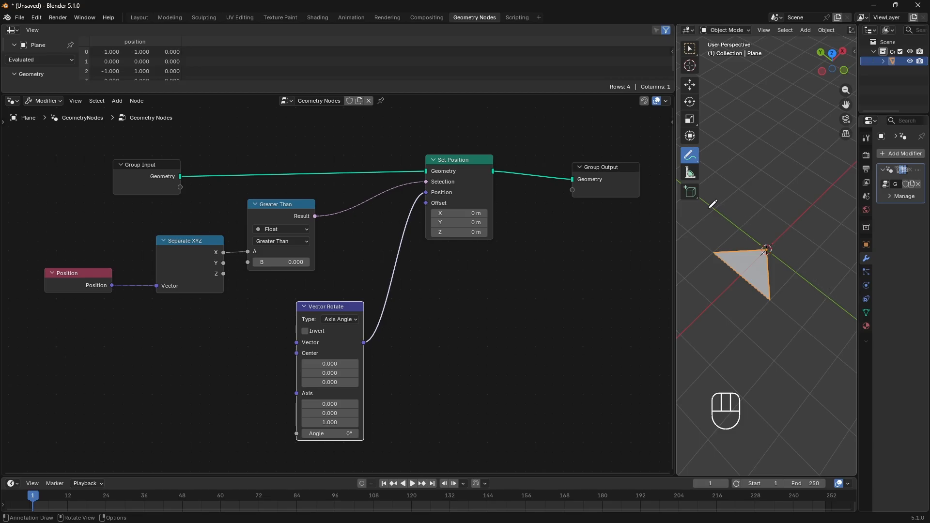
# Step: Make Vector Rotate turn around the Y axis by setting its Axis Y to 1 and Axis Z to 0
pyautogui.click(333, 410)
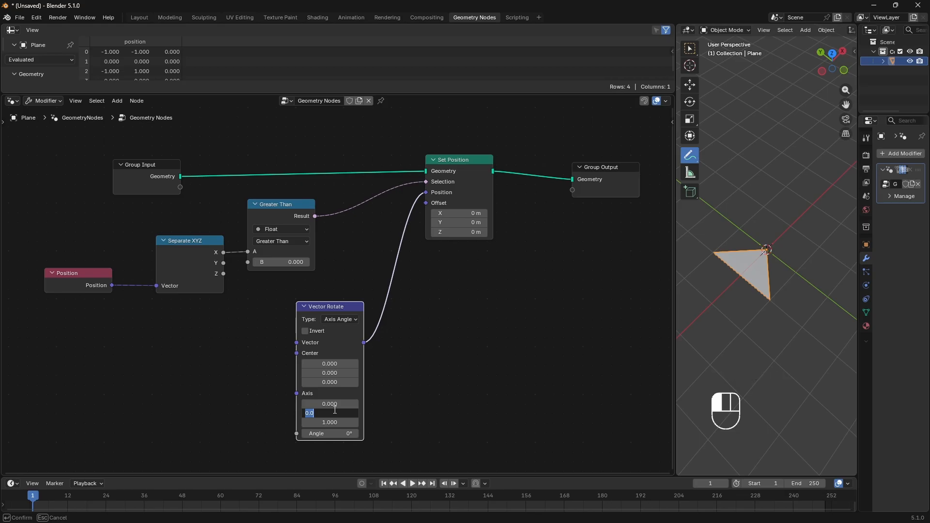
pyautogui.write('1')
pyautogui.click(335, 424)
pyautogui.write('0')
pyautogui.press('Return')
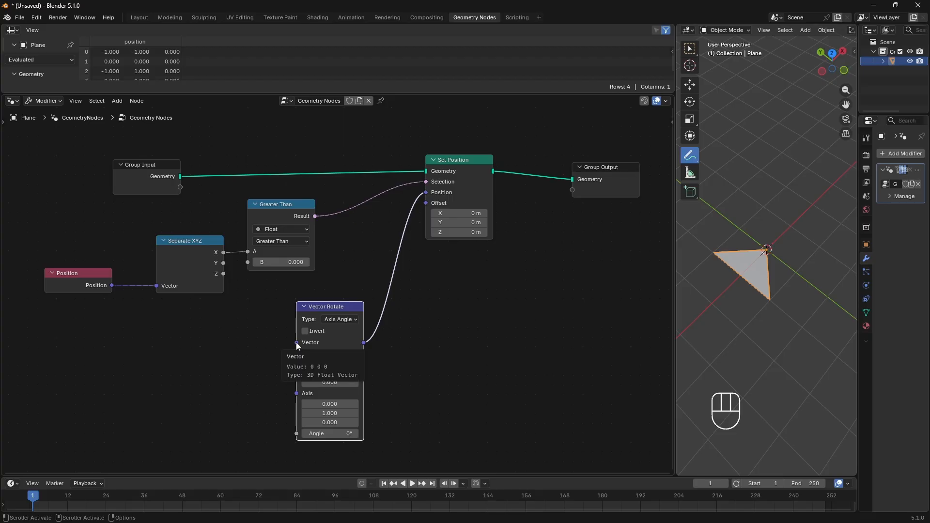
# Step: Feed Vector Rotate's Vector input from a second new Position node placed beside it
pyautogui.moveTo(295, 342); pyautogui.dragTo(234, 362)
pyautogui.click(202, 382)
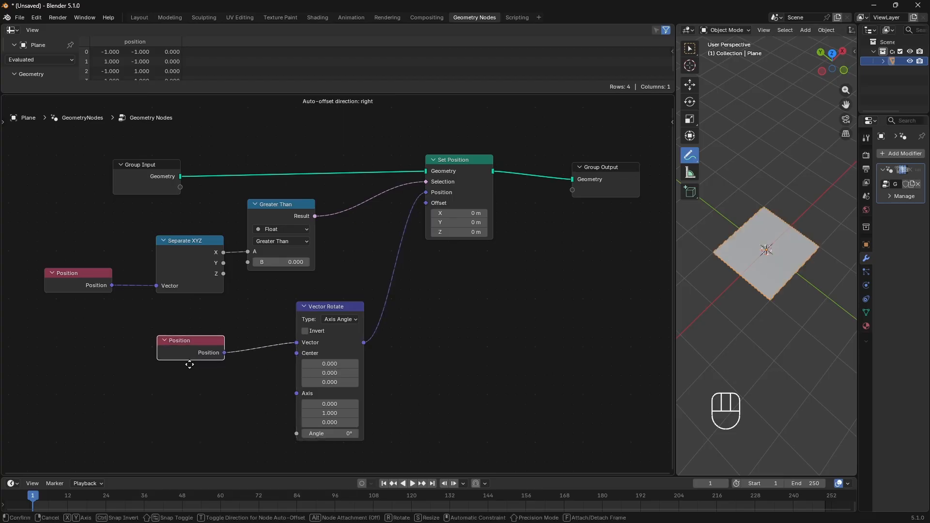
pyautogui.click(193, 378)
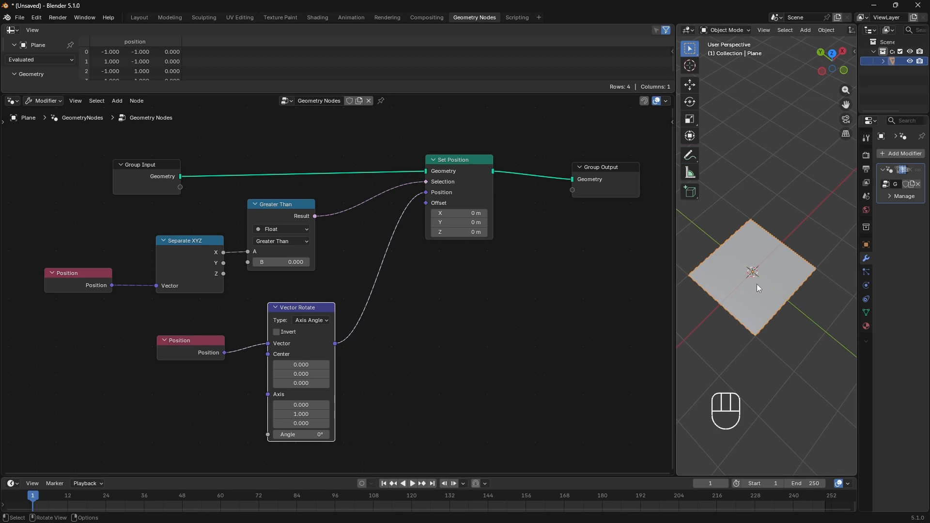
# Step: Enter Edit Mode on the plane and subdivide its mesh with 100 cuts
pyautogui.press('Tab')
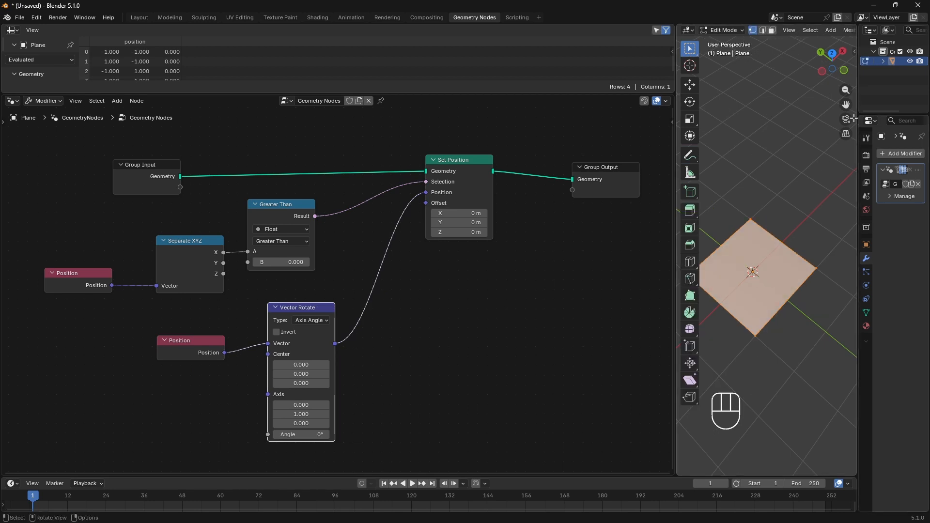
pyautogui.moveTo(846, 105); pyautogui.dragTo(867, 99)
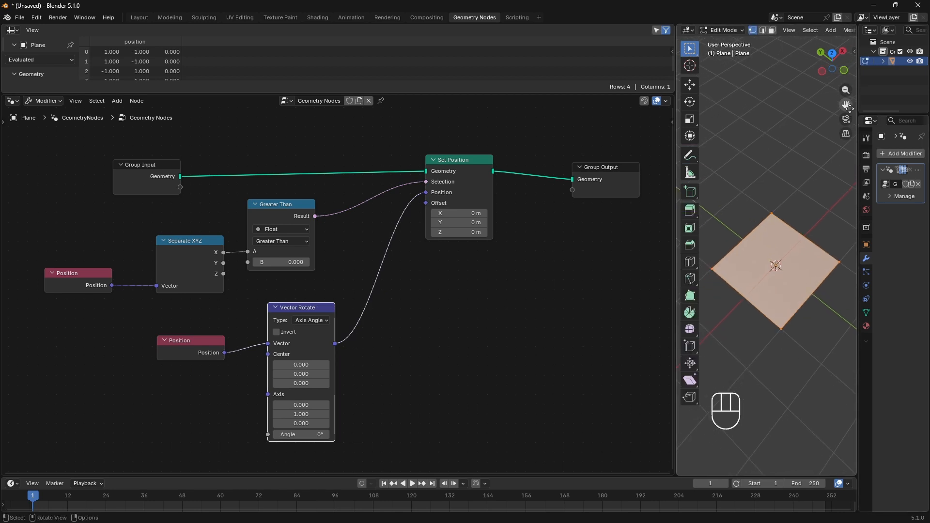
pyautogui.rightClick(775, 253)
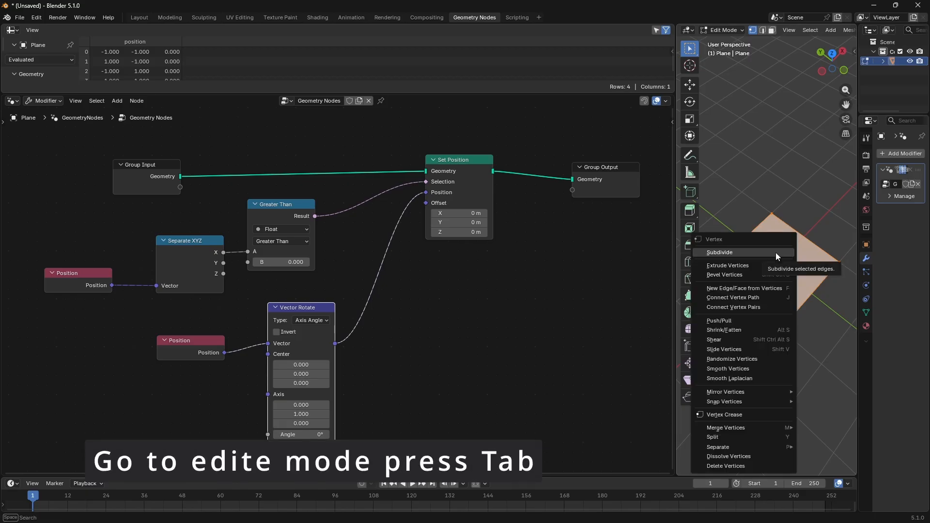
pyautogui.click(775, 252)
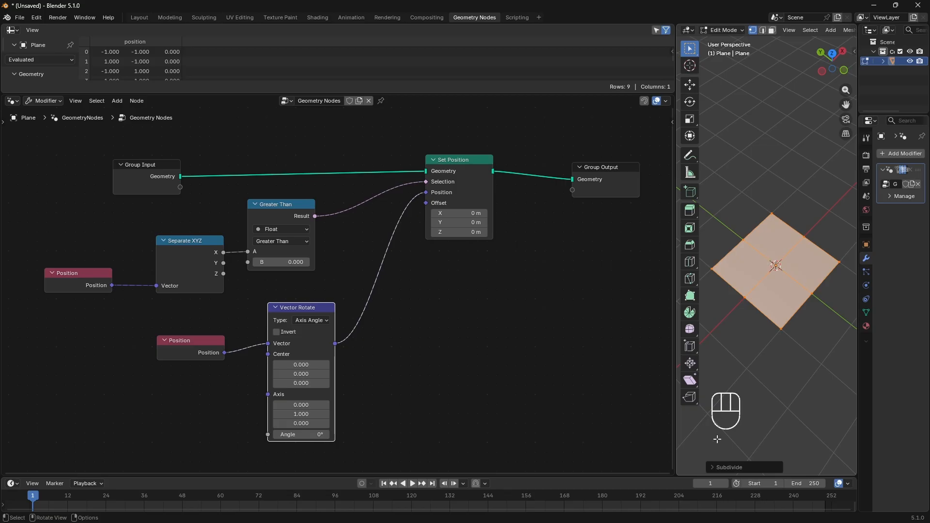
pyautogui.click(760, 468)
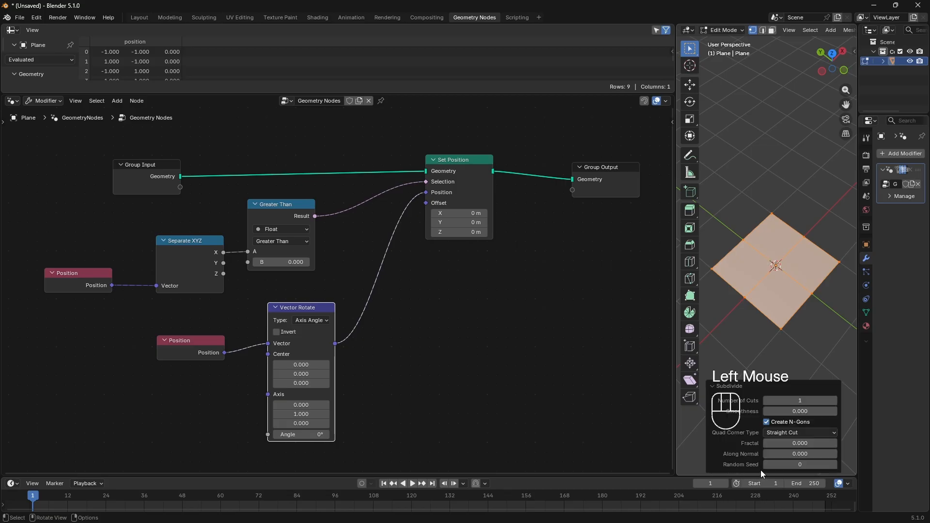
pyautogui.click(803, 401)
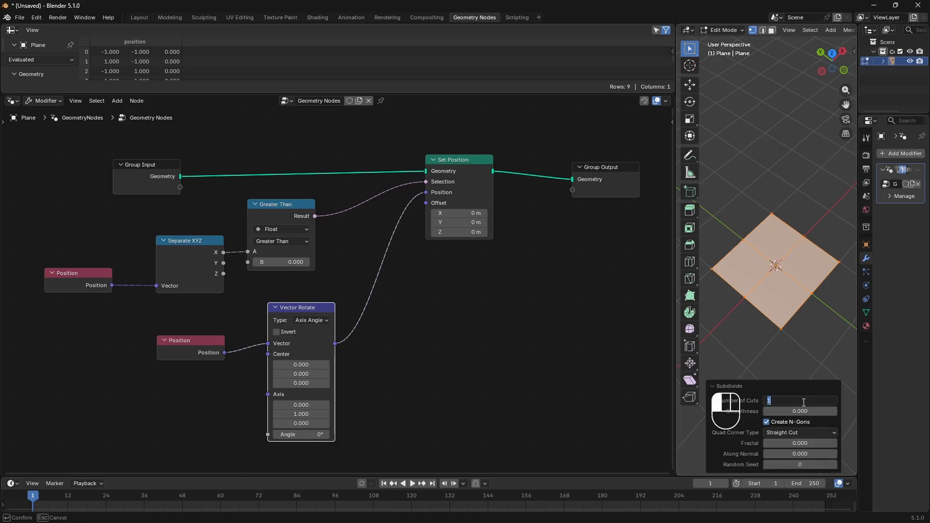
pyautogui.write('100')
pyautogui.press('Return')
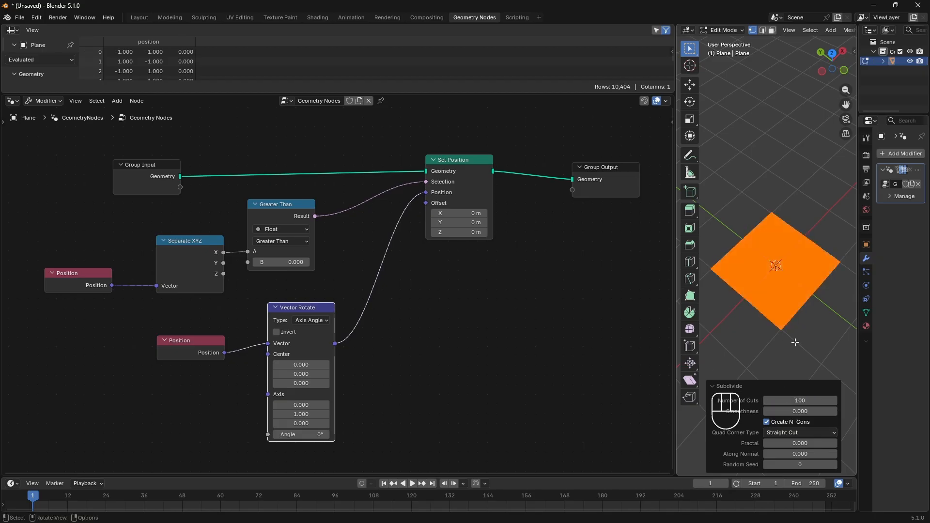
# Step: Leave Edit Mode on the plane and try out Vector Rotate's Angle value
pyautogui.press('Tab')
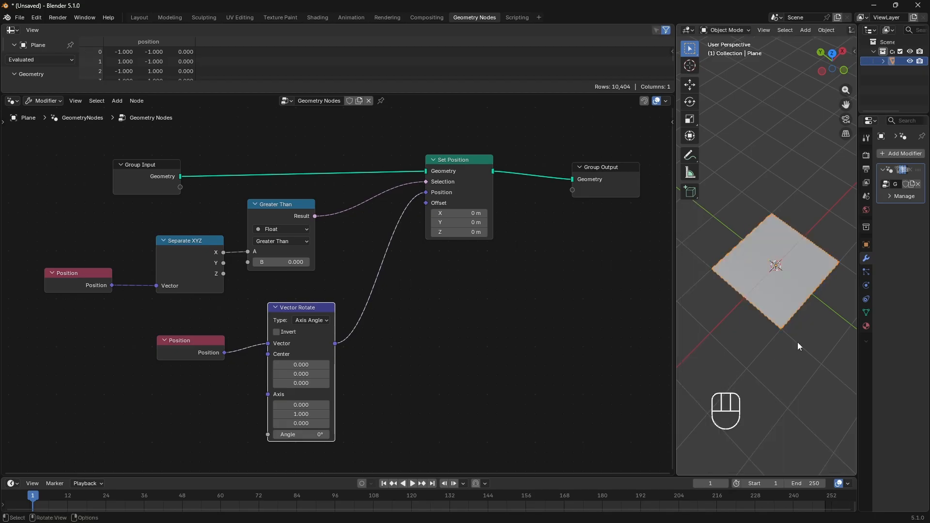
pyautogui.click(301, 435)
pyautogui.moveTo(301, 434)
pyautogui.mouseDown()
pyautogui.moveTo(331, 435)
pyautogui.moveTo(268, 434)
pyautogui.moveTo(300, 435)
pyautogui.mouseUp()
# Step: Widen the 3D viewport and sketch annotations marking the fold line across the plane and a hatched triangle at one corner
pyautogui.moveTo(675, 224); pyautogui.dragTo(472, 223)
pyautogui.click(486, 155)
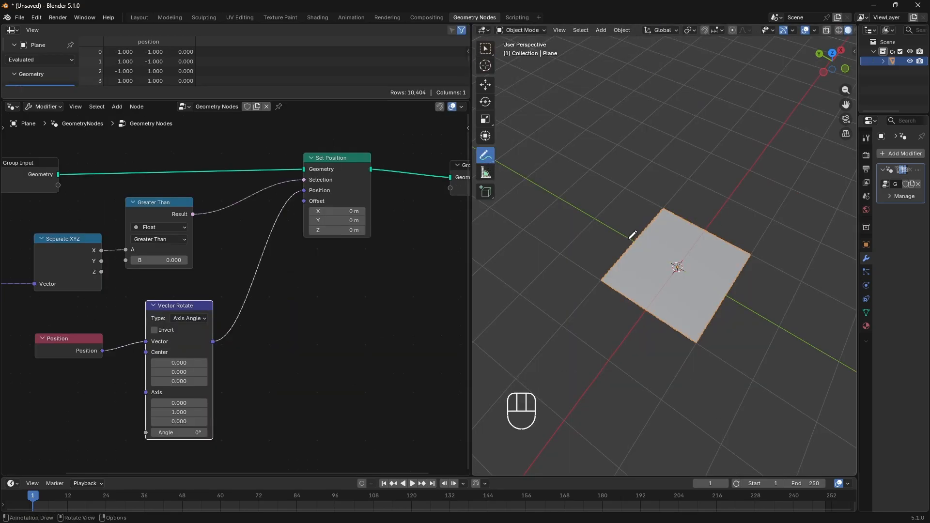
pyautogui.moveTo(628, 236); pyautogui.dragTo(764, 318)
pyautogui.moveTo(706, 231)
pyautogui.mouseDown()
pyautogui.moveTo(717, 295)
pyautogui.moveTo(736, 242)
pyautogui.moveTo(745, 253)
pyautogui.mouseUp()
pyautogui.moveTo(720, 262)
pyautogui.mouseDown()
pyautogui.moveTo(743, 261)
pyautogui.moveTo(736, 275)
pyautogui.mouseUp()
pyautogui.moveTo(714, 288); pyautogui.dragTo(728, 288)
pyautogui.moveTo(712, 295); pyautogui.dragTo(721, 295)
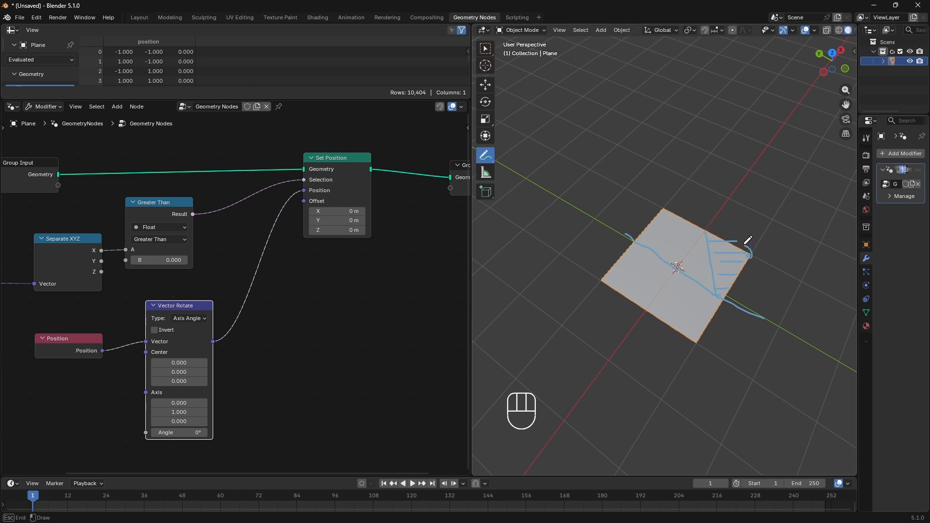
pyautogui.moveTo(752, 255); pyautogui.dragTo(737, 240)
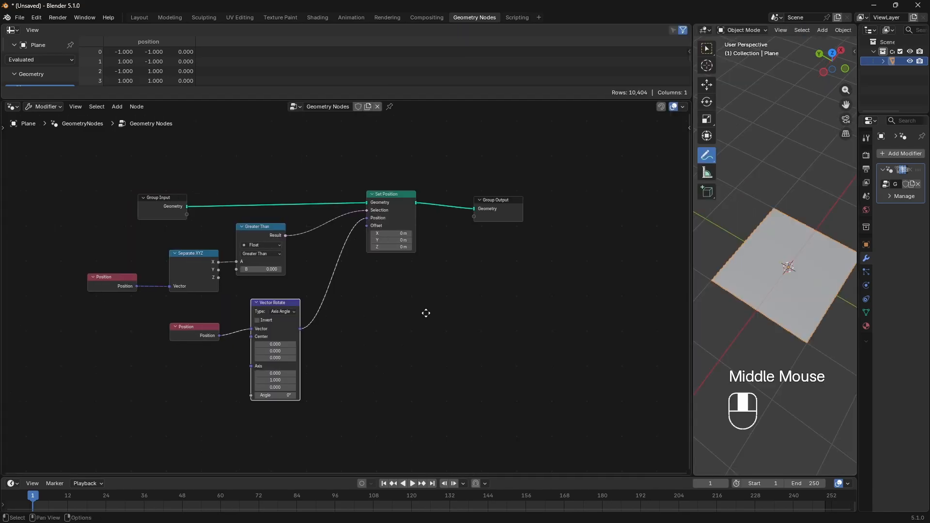
# Step: Move the Group Output node well away from Set Position to free space for more nodes
pyautogui.moveTo(508, 200); pyautogui.dragTo(378, 206, button='middle')
pyautogui.moveTo(378, 206); pyautogui.dragTo(708, 216)
pyautogui.moveTo(652, 209); pyautogui.dragTo(657, 210)
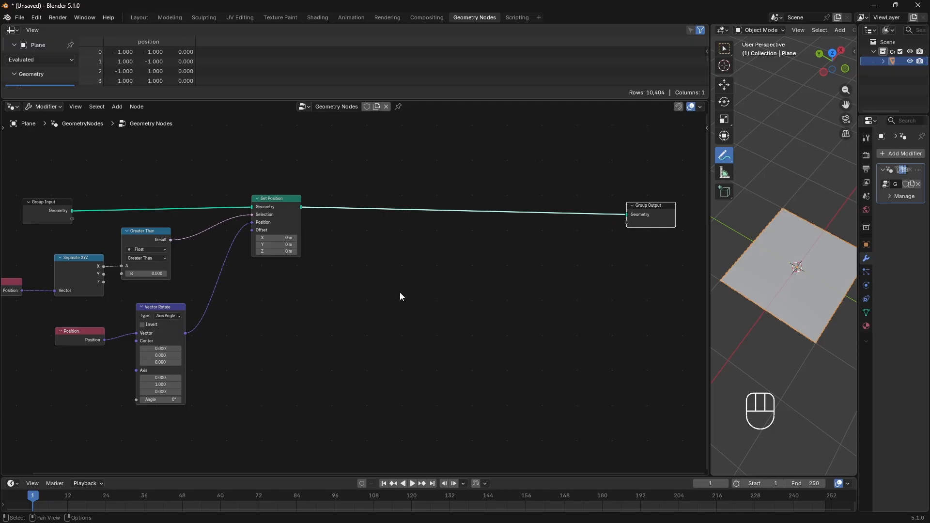
# Step: Duplicate the Set Position node, insert the copy on the link before Group Output, and space both nodes out
pyautogui.click(285, 204)
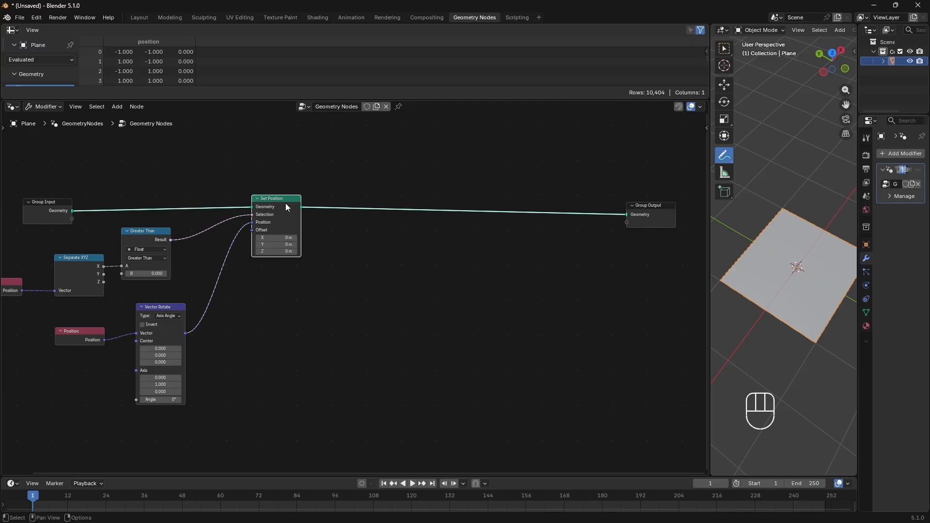
pyautogui.hotkey('shift', 'd')
pyautogui.click(514, 203)
pyautogui.moveTo(561, 224); pyautogui.dragTo(527, 220, button='middle')
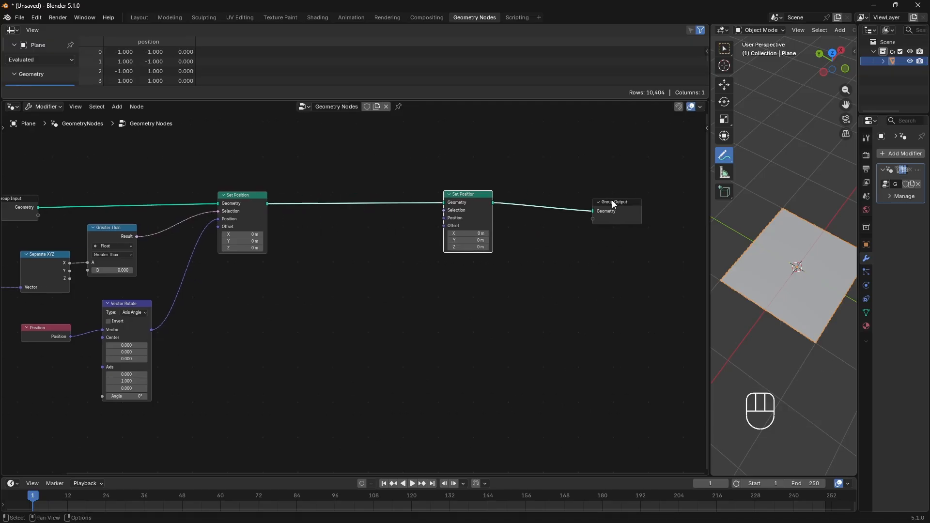
pyautogui.moveTo(612, 200); pyautogui.dragTo(622, 197)
pyautogui.moveTo(466, 192); pyautogui.dragTo(550, 189)
pyautogui.scroll(2, 402, 243)
pyautogui.moveTo(420, 250); pyautogui.dragTo(309, 251, button='middle')
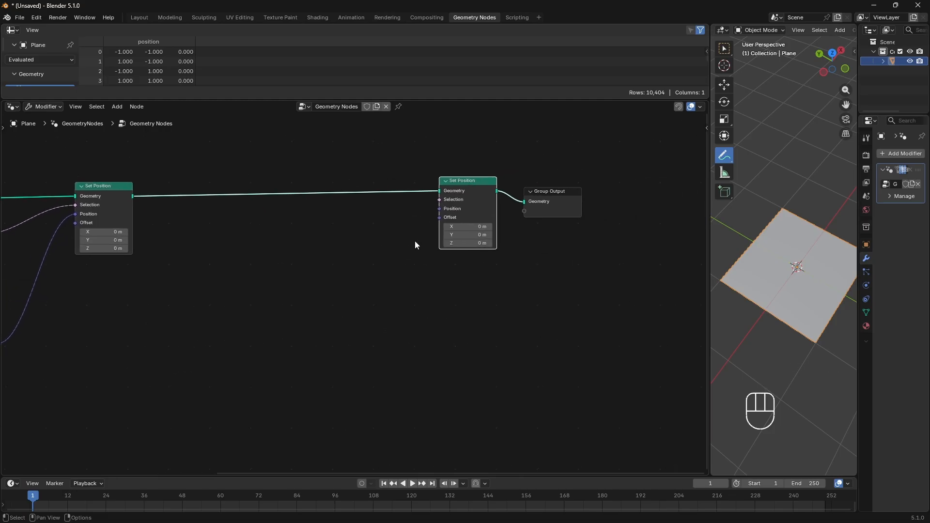
pyautogui.moveTo(551, 196); pyautogui.dragTo(564, 196)
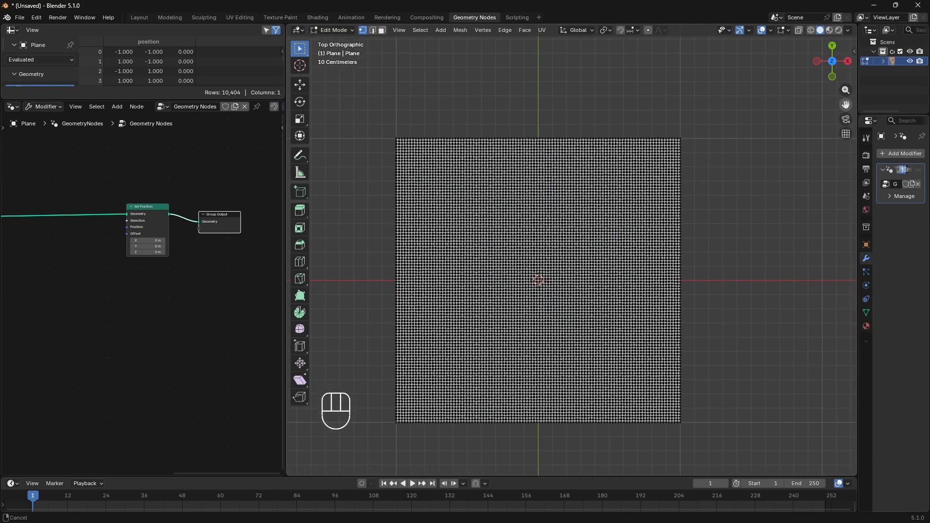
# Step: Try marking the corner fold with annotation strokes on the plane's mesh in top view and erase them
pyautogui.scroll(1, 596, 177)
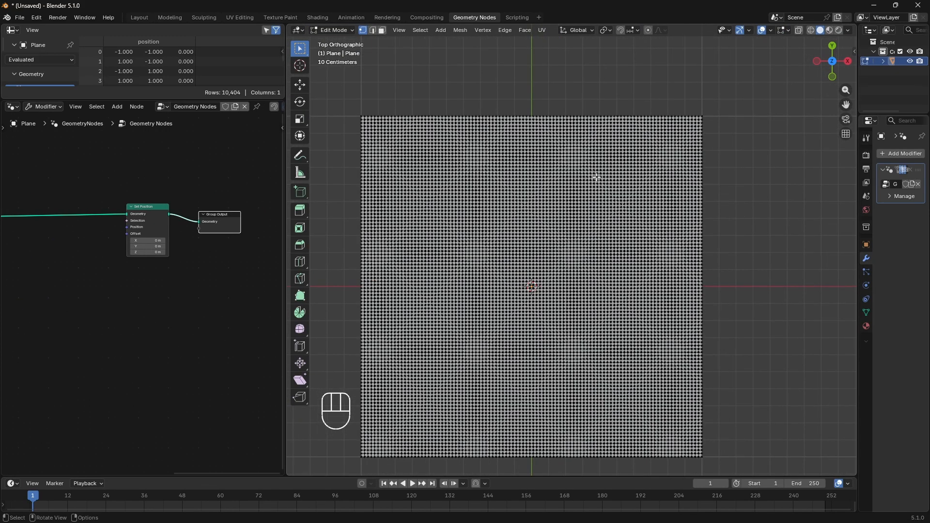
pyautogui.click(293, 156)
pyautogui.moveTo(528, 116)
pyautogui.mouseDown()
pyautogui.moveTo(703, 288)
pyautogui.moveTo(547, 158)
pyautogui.mouseUp()
pyautogui.moveTo(588, 180)
pyautogui.keyDown('ctrl'); pyautogui.mouseDown()
pyautogui.moveTo(716, 251)
pyautogui.moveTo(582, 168)
pyautogui.mouseUp(); pyautogui.keyUp('ctrl')
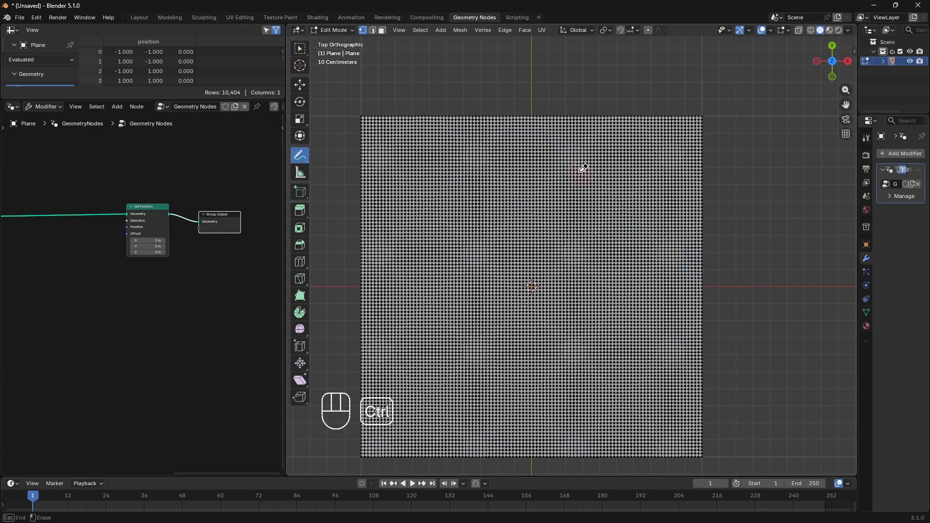
pyautogui.click(300, 49)
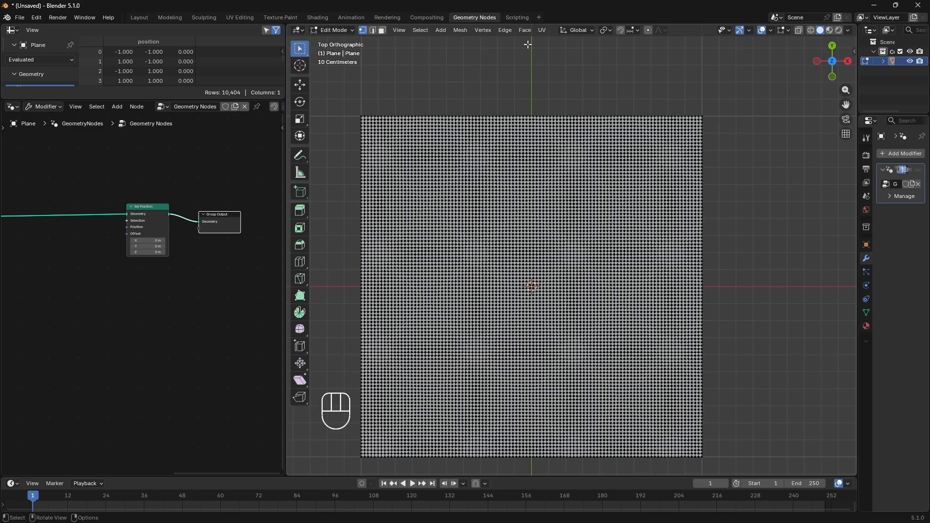
# Step: In the Scripting workspace, create a new text, paste the triangle selection script into it and run it
pyautogui.click(519, 19)
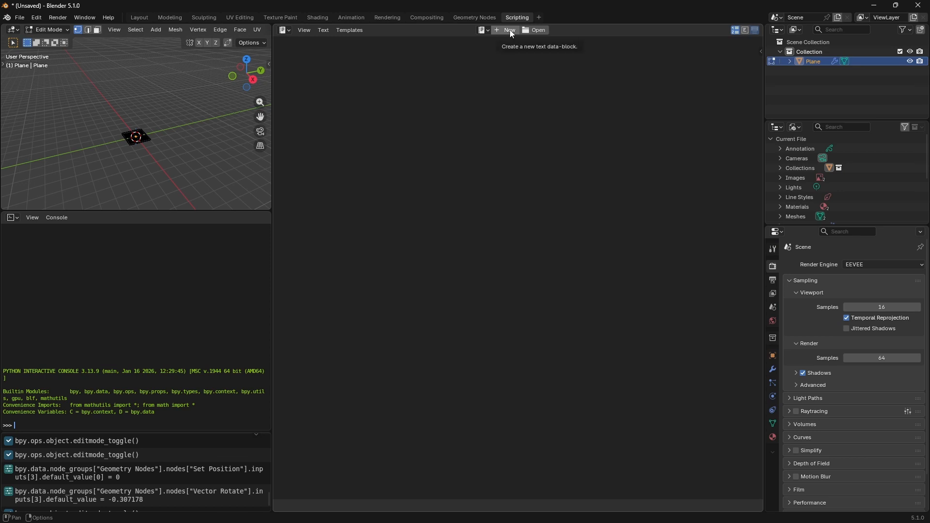
pyautogui.click(510, 30)
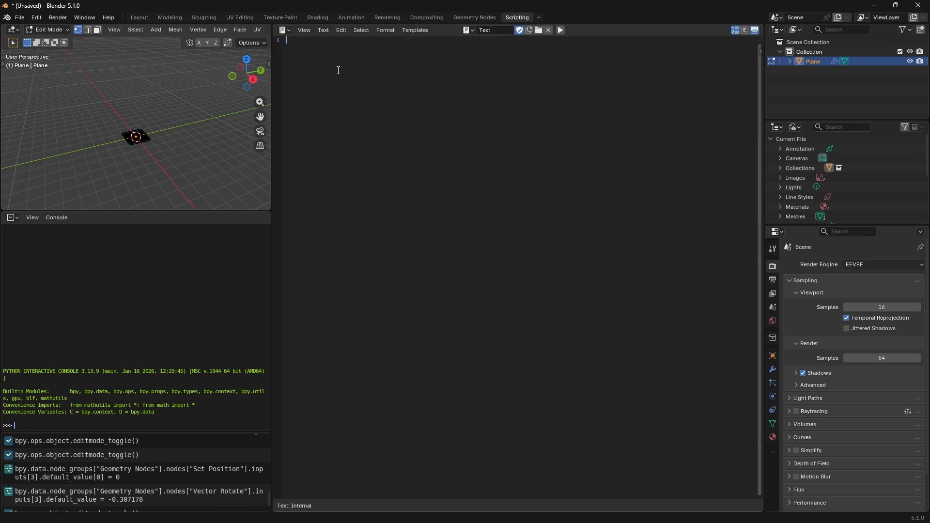
pyautogui.hotkey('ctrl', 'v')
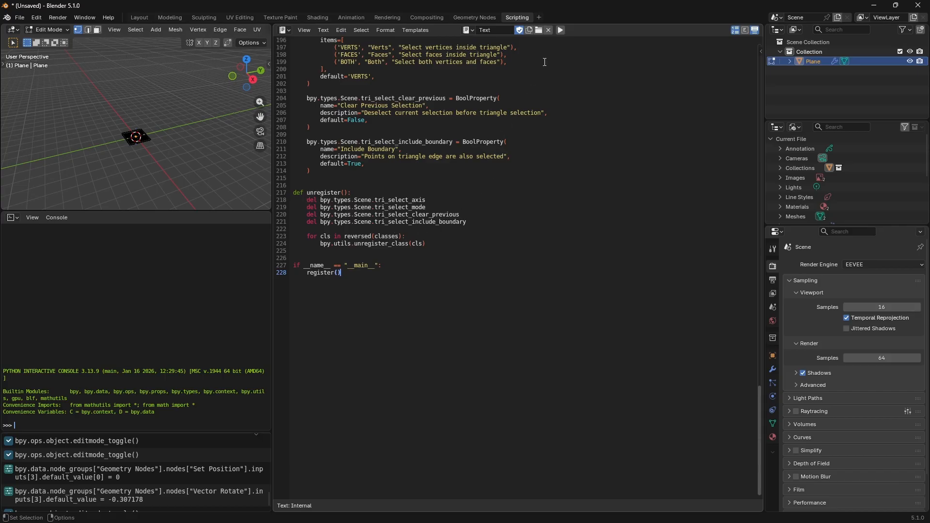
pyautogui.click(561, 30)
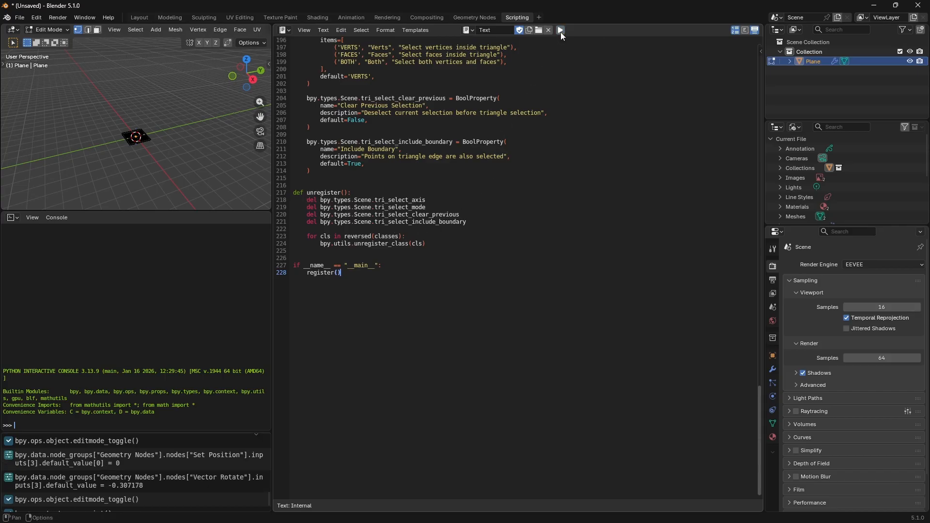
# Step: Back in the Geometry Nodes workspace, select the +X+Y corner vertex and its two adjacent edges' midpoint vertices, and run Select Inside Triangle
pyautogui.click(467, 17)
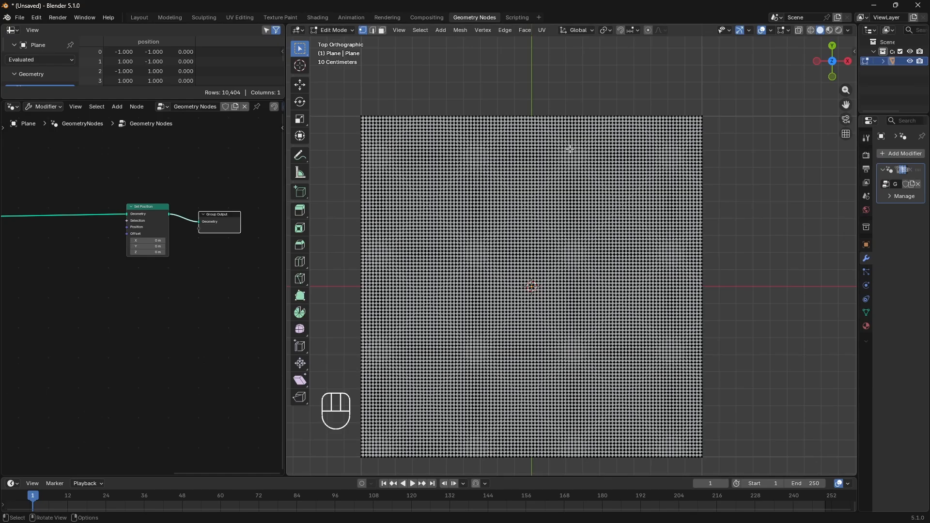
pyautogui.click(532, 117)
pyautogui.keyDown('shift'); pyautogui.click(701, 117); pyautogui.keyUp('shift')
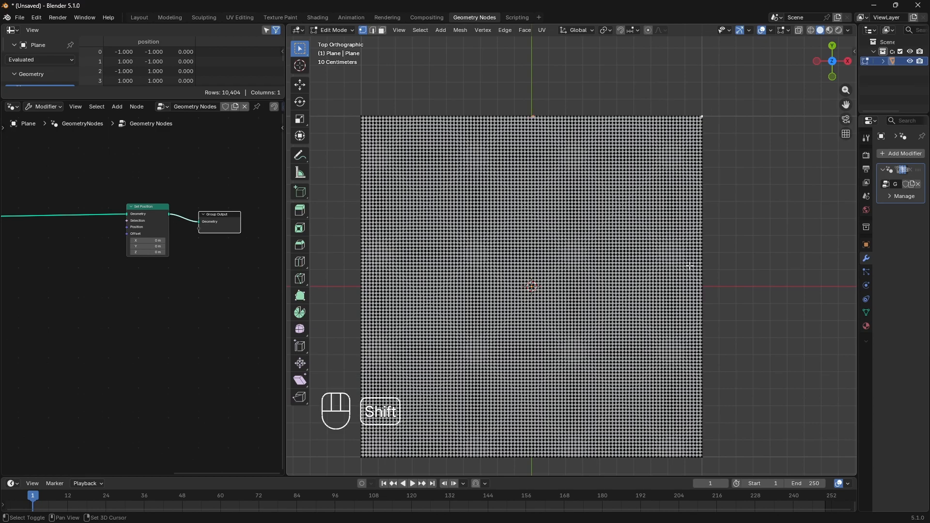
pyautogui.keyDown('shift'); pyautogui.click(702, 286); pyautogui.keyUp('shift')
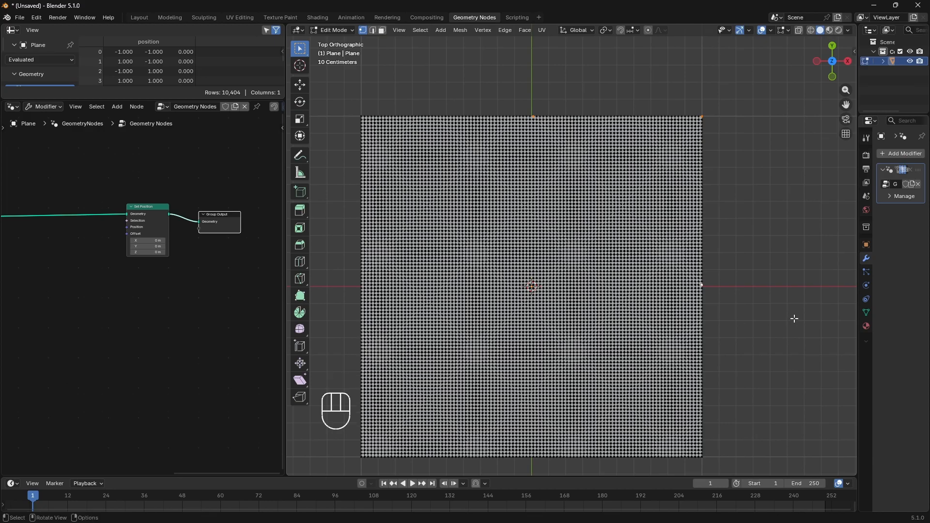
pyautogui.press('n')
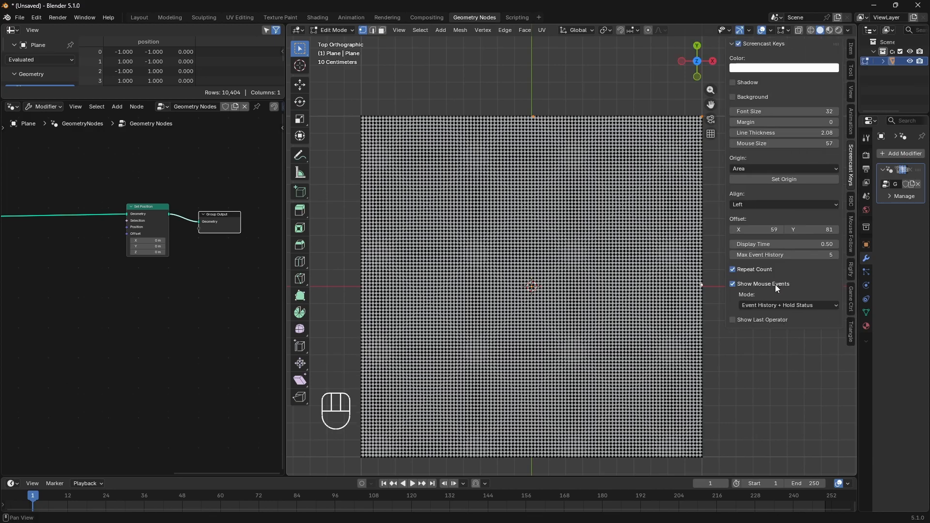
pyautogui.click(850, 331)
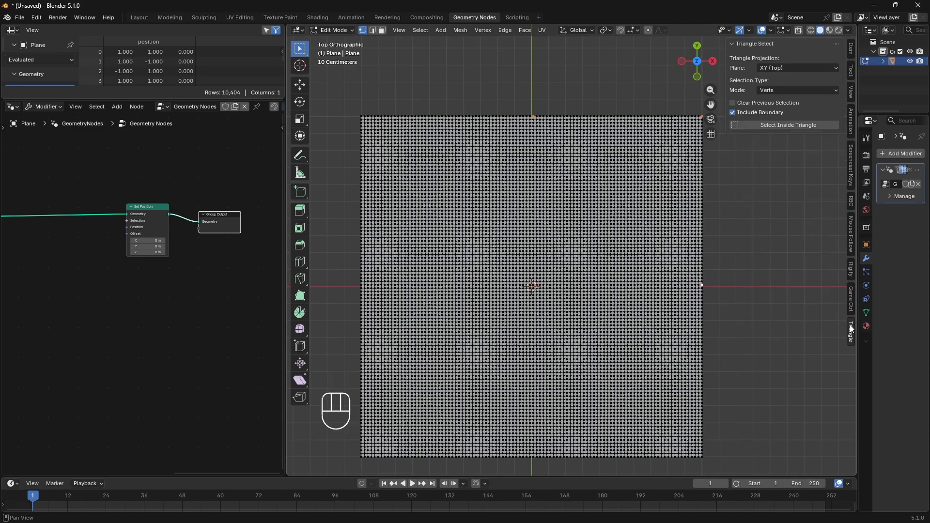
pyautogui.click(767, 125)
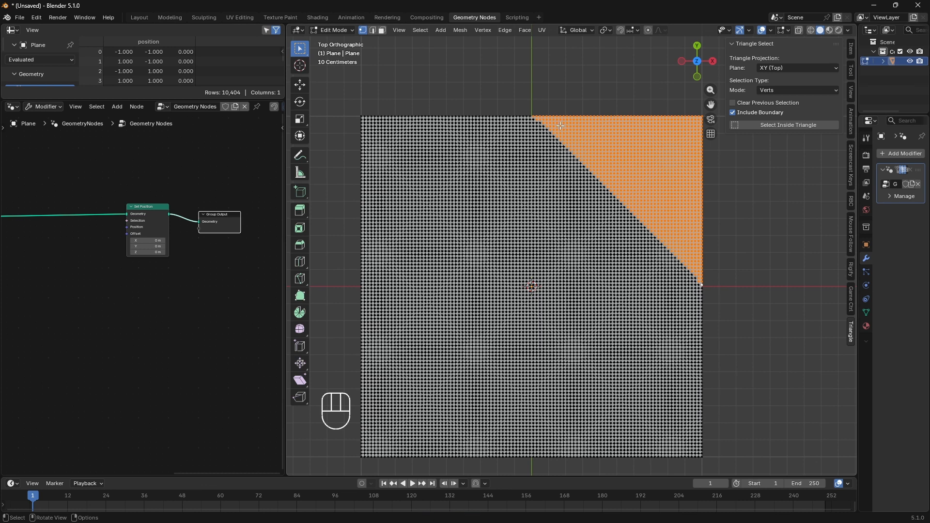
# Step: Create a vertex group named 1 on the plane and assign the selected triangle's vertices to it
pyautogui.moveTo(857, 303); pyautogui.dragTo(746, 303)
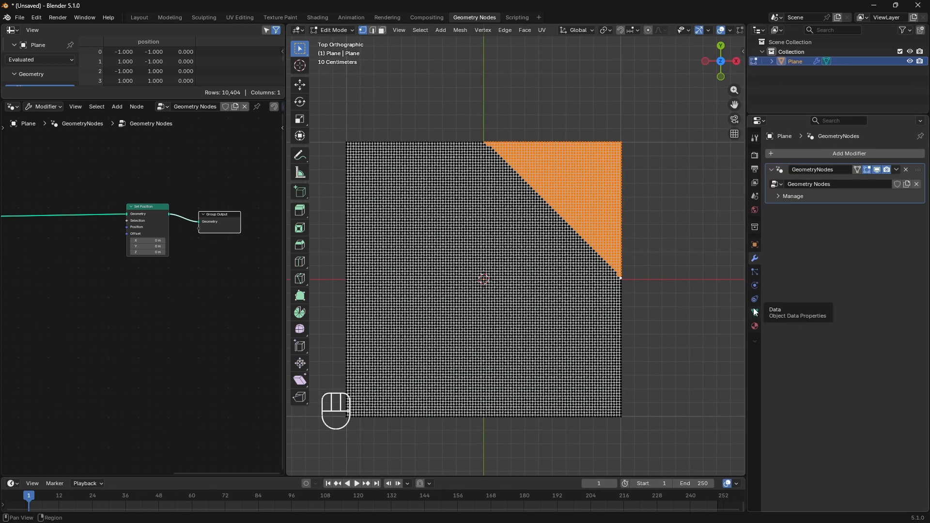
pyautogui.click(755, 312)
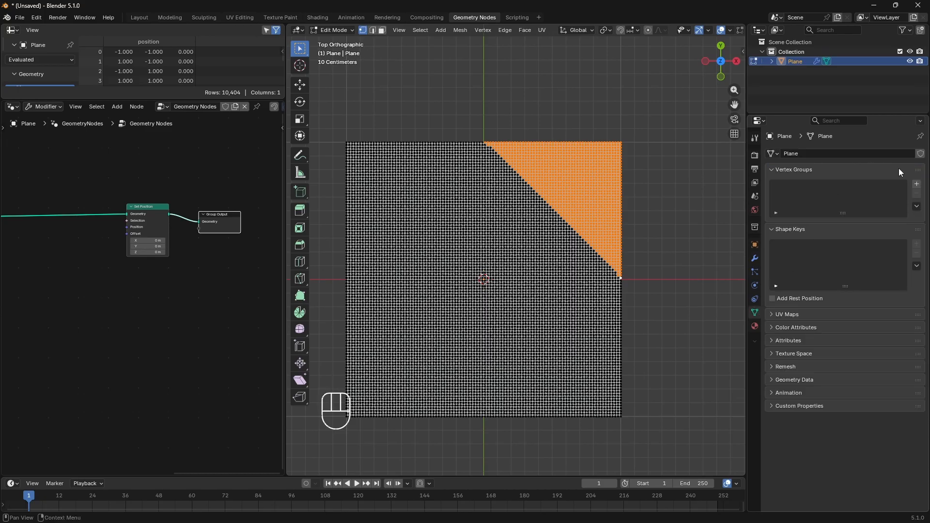
pyautogui.click(916, 185)
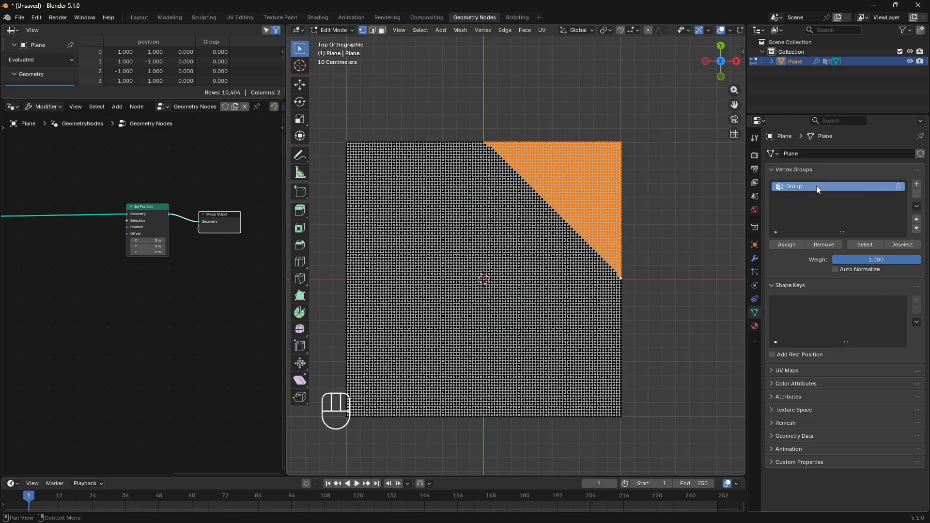
pyautogui.click(815, 185)
pyautogui.doubleClick(815, 185)
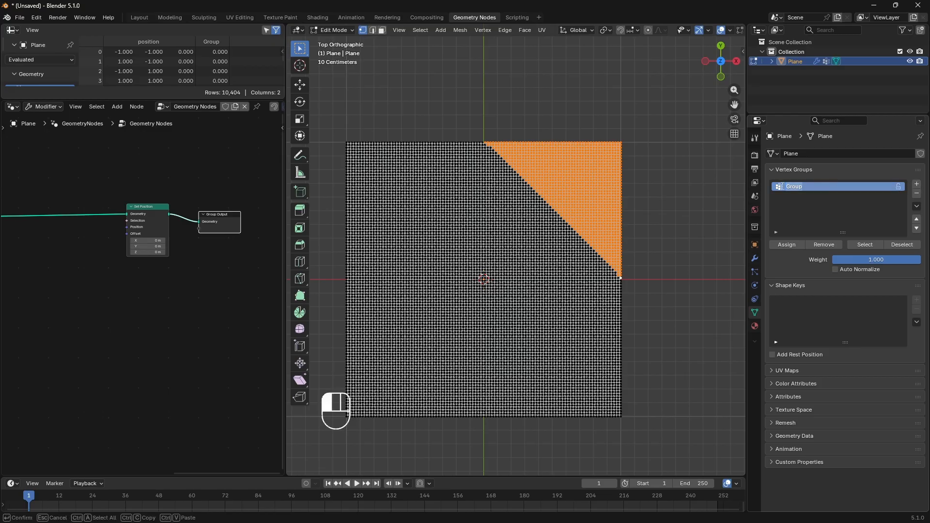
pyautogui.write('1')
pyautogui.press('Return')
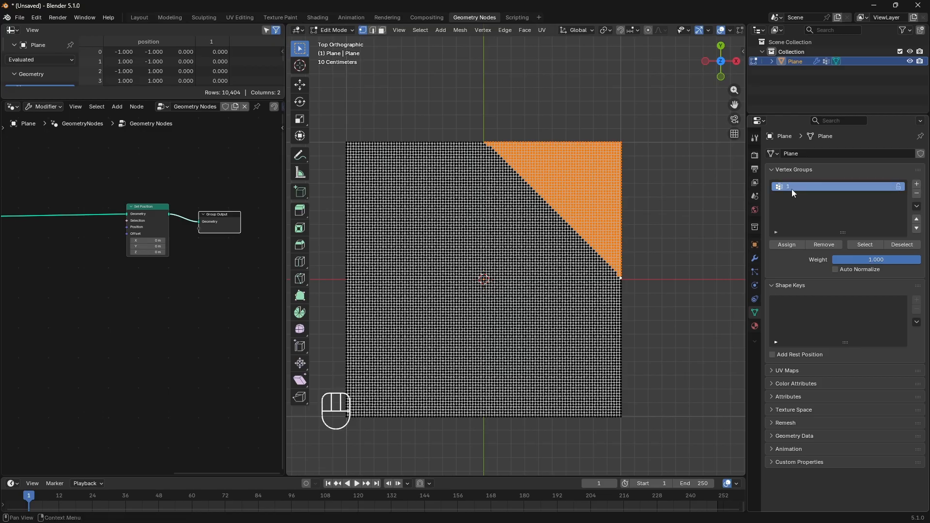
pyautogui.click(787, 245)
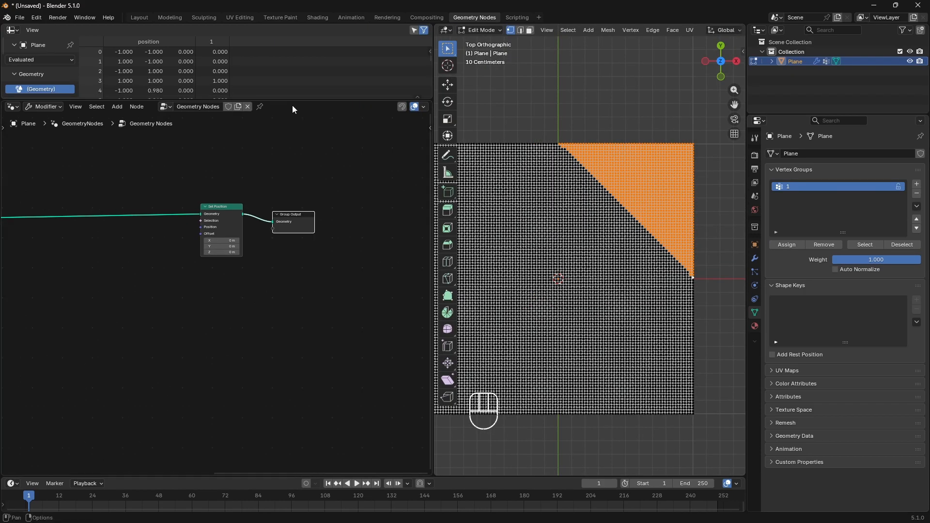
# Step: Enlarge the spreadsheet and examine the vertex group values in column 1 across the plane's vertices
pyautogui.moveTo(254, 94); pyautogui.dragTo(253, 239)
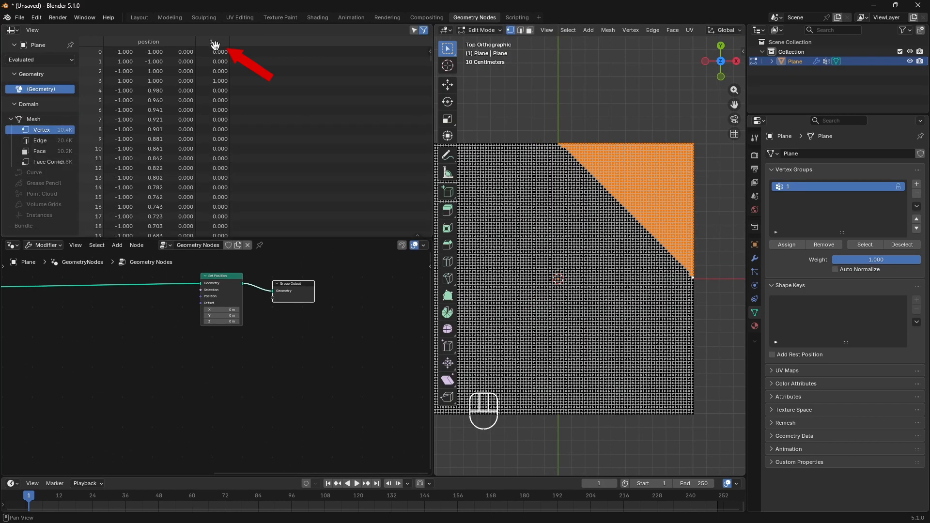
pyautogui.click(220, 79)
pyautogui.scroll(-9, 222, 145)
pyautogui.scroll(-20, 224, 191)
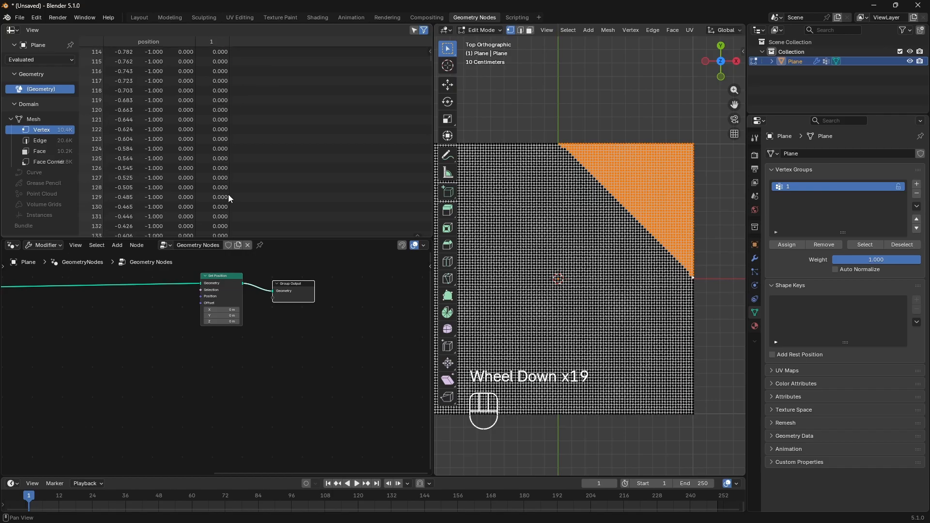
pyautogui.scroll(-3, 227, 201)
pyautogui.scroll(1, 229, 202)
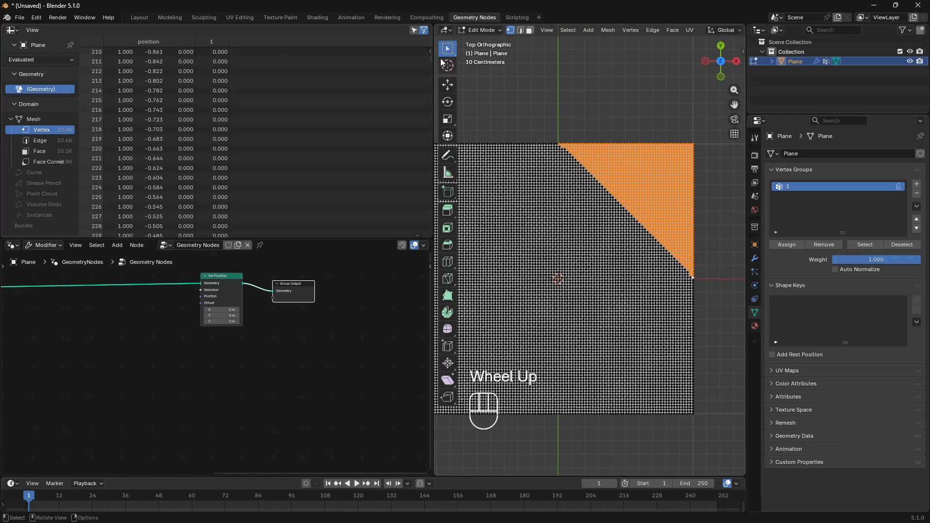
pyautogui.moveTo(430, 57); pyautogui.dragTo(356, 193)
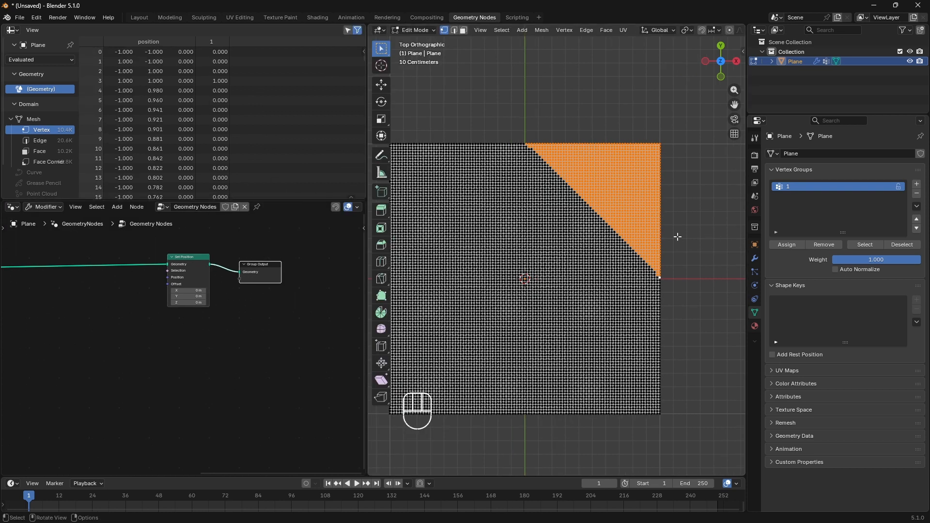
# Step: Return to Object Mode, widen the node editor and add a Named Attribute node feeding the second Set Position's Selection
pyautogui.press('Tab')
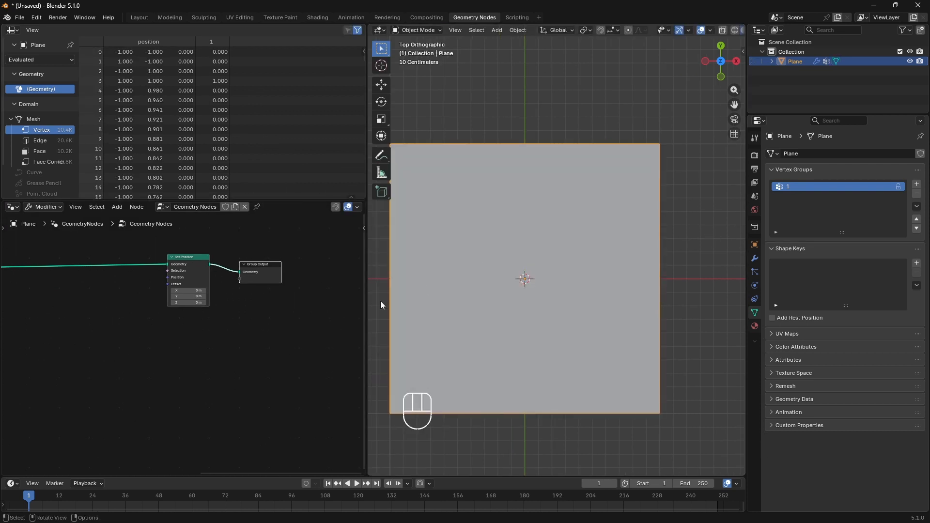
pyautogui.moveTo(368, 290); pyautogui.dragTo(591, 290)
pyautogui.scroll(-2, 636, 299)
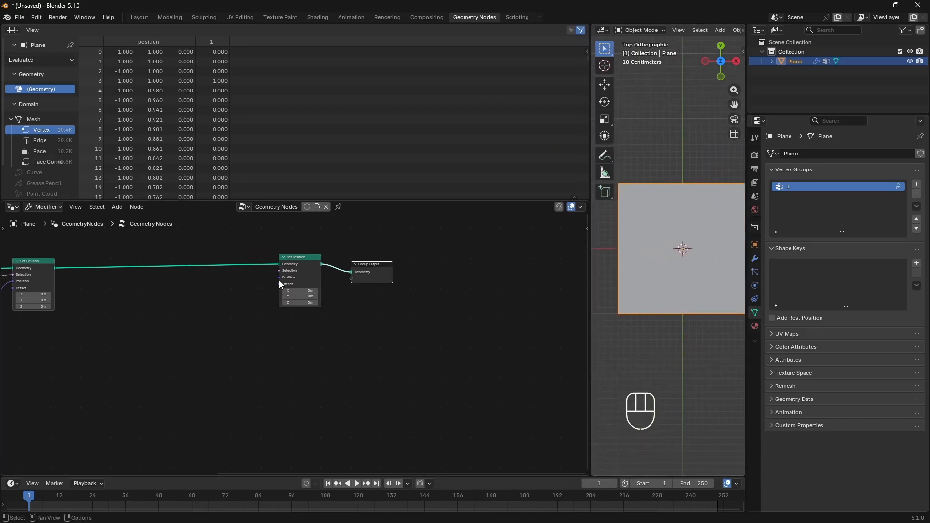
pyautogui.moveTo(279, 276); pyautogui.dragTo(226, 327)
pyautogui.write('name')
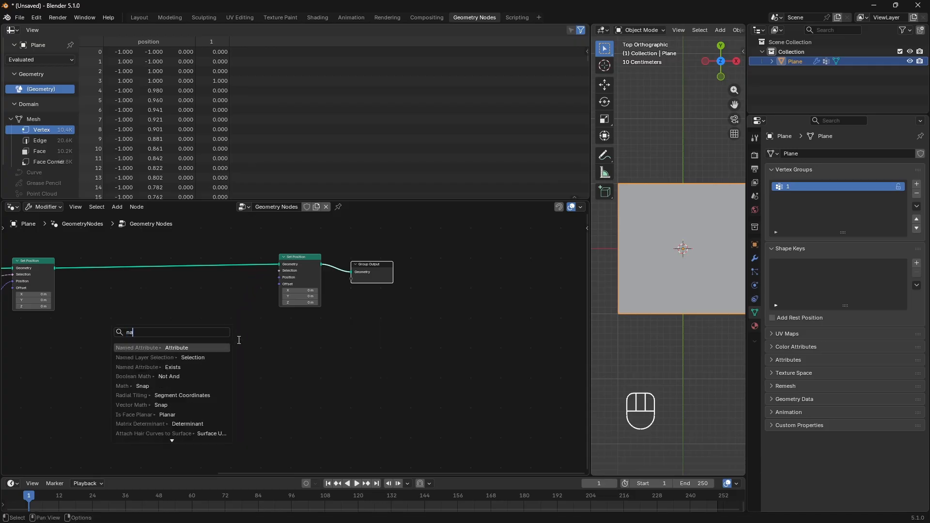
pyautogui.click(210, 348)
pyautogui.scroll(3, 158, 350)
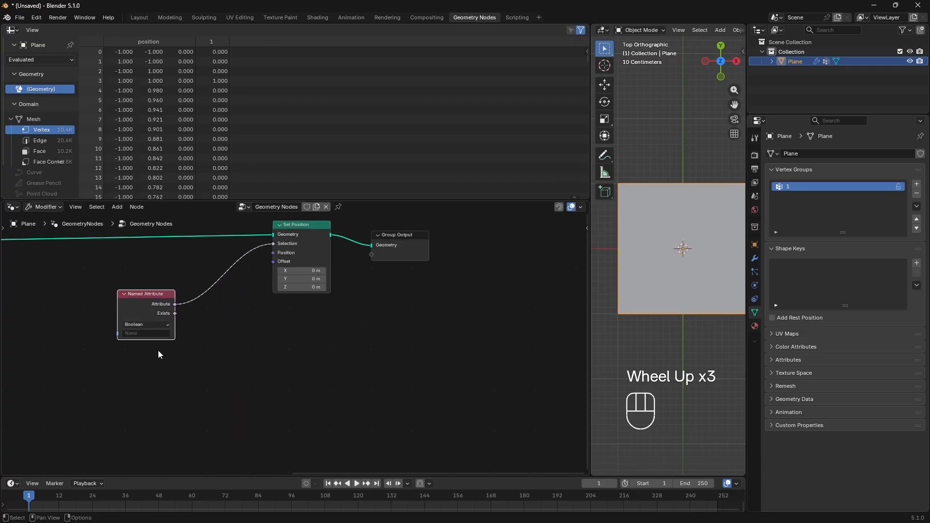
# Step: Set the Named Attribute node's data type to Float and its attribute name to vertex group 1
pyautogui.click(161, 327)
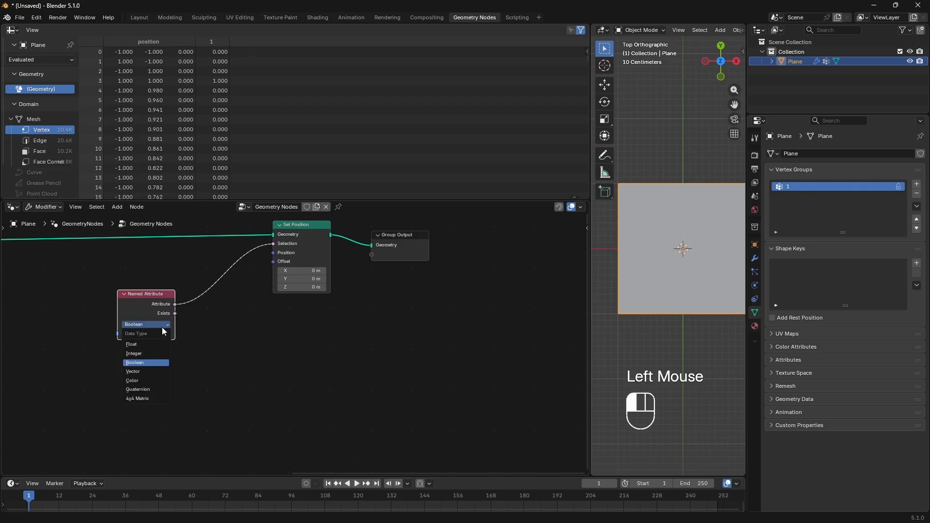
pyautogui.click(150, 343)
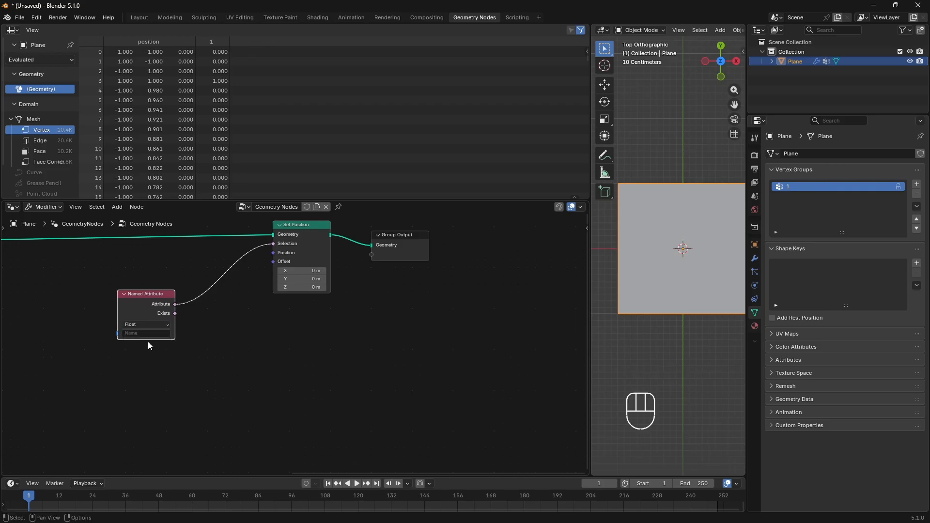
pyautogui.click(147, 333)
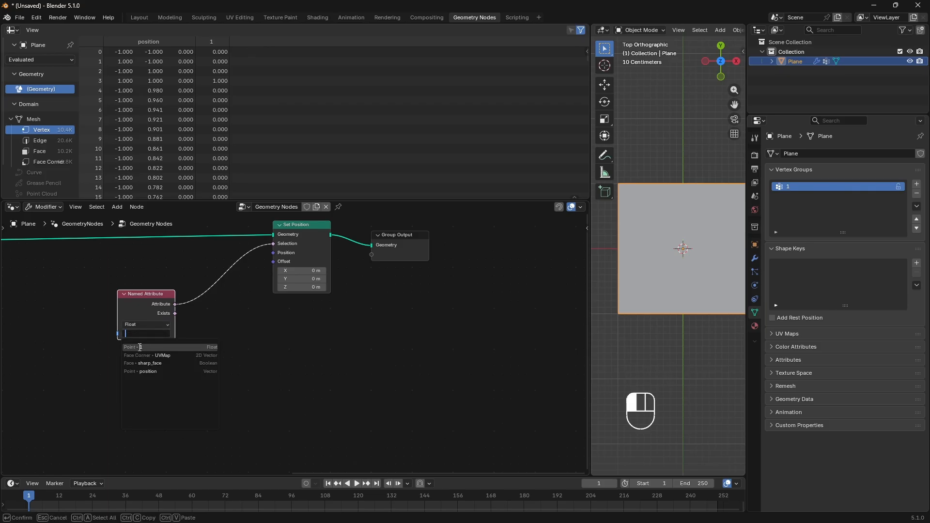
pyautogui.click(140, 347)
# Step: Duplicate the Greater Than node and insert it between the Named Attribute node and the second Set Position's Selection
pyautogui.scroll(-2, 174, 346)
pyautogui.moveTo(186, 309); pyautogui.dragTo(121, 352)
pyautogui.moveTo(220, 360); pyautogui.dragTo(346, 374, button='middle')
pyautogui.hotkey('shift', 'd')
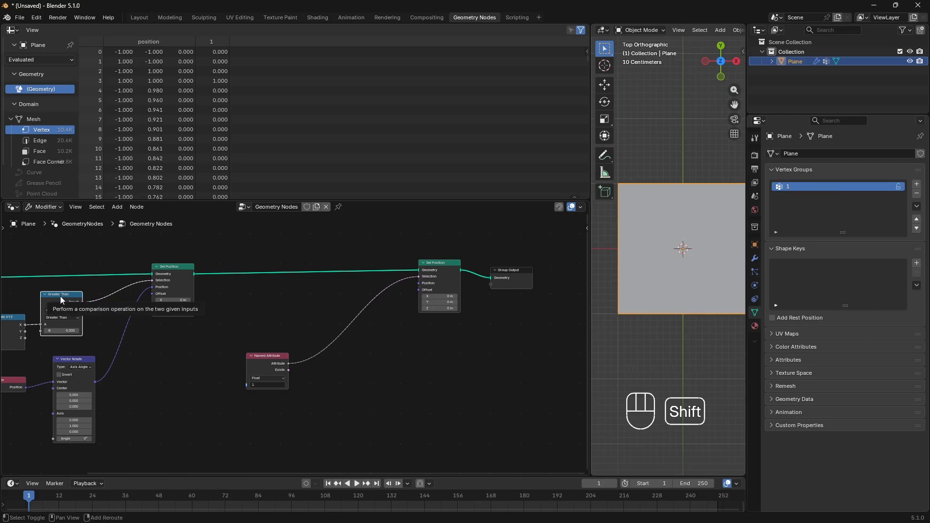
pyautogui.click(341, 315)
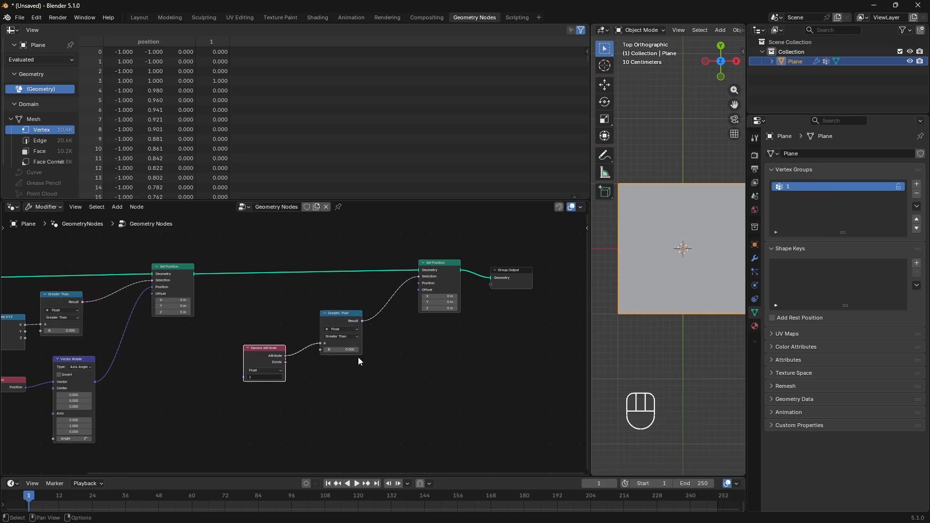
pyautogui.scroll(4, 359, 357)
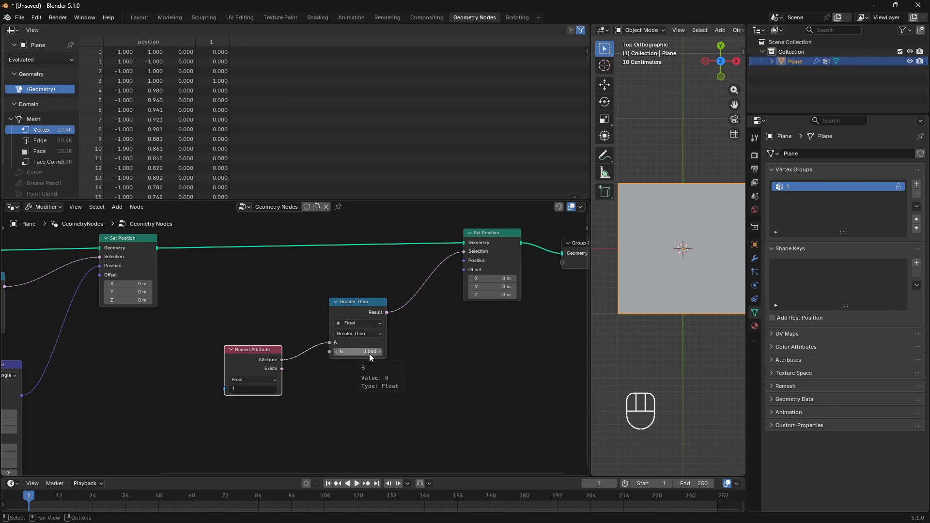
# Step: Add a Vector Rotate node below the duplicated Greater Than node and connect its output to the second Set Position's Position
pyautogui.hotkey('shift', 'a')
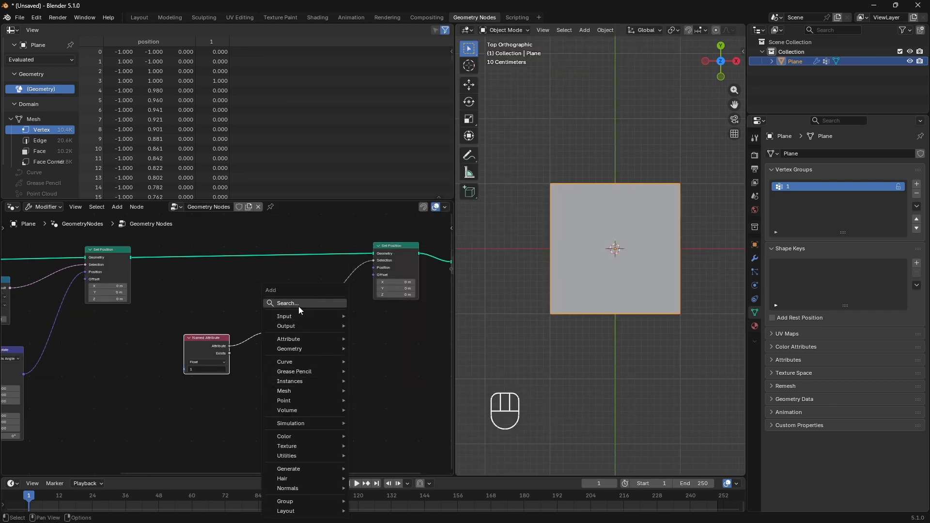
pyautogui.click(298, 306)
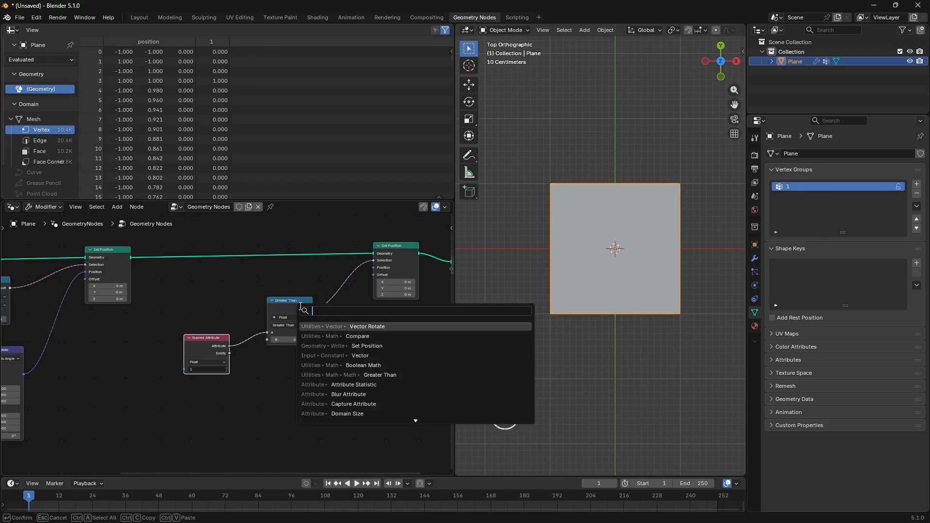
pyautogui.click(365, 326)
pyautogui.click(331, 378)
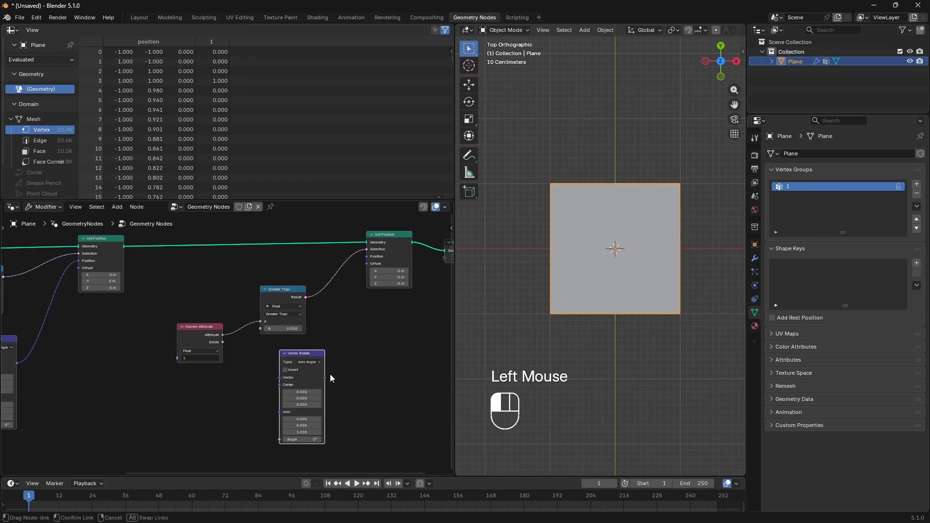
pyautogui.moveTo(332, 378); pyautogui.dragTo(363, 259)
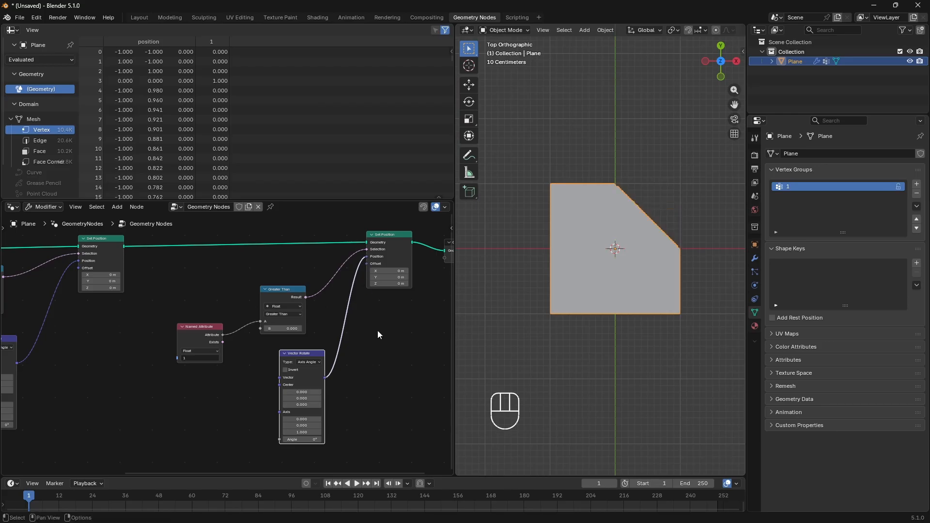
pyautogui.scroll(1, 378, 332)
pyautogui.moveTo(378, 332); pyautogui.dragTo(397, 283, button='middle')
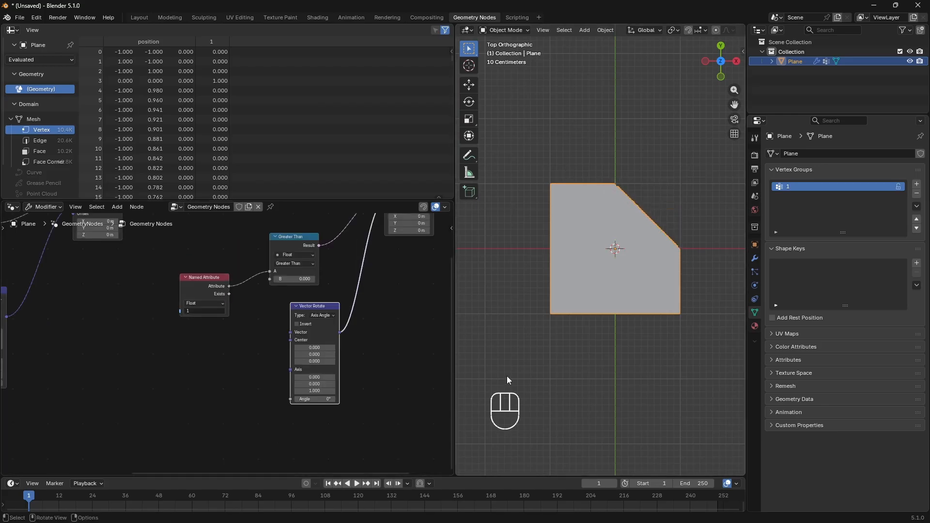
# Step: Add a Plain Axes empty and move it 1 m along Y to the midpoint of the plane's +Y edge
pyautogui.hotkey('shift', 'a')
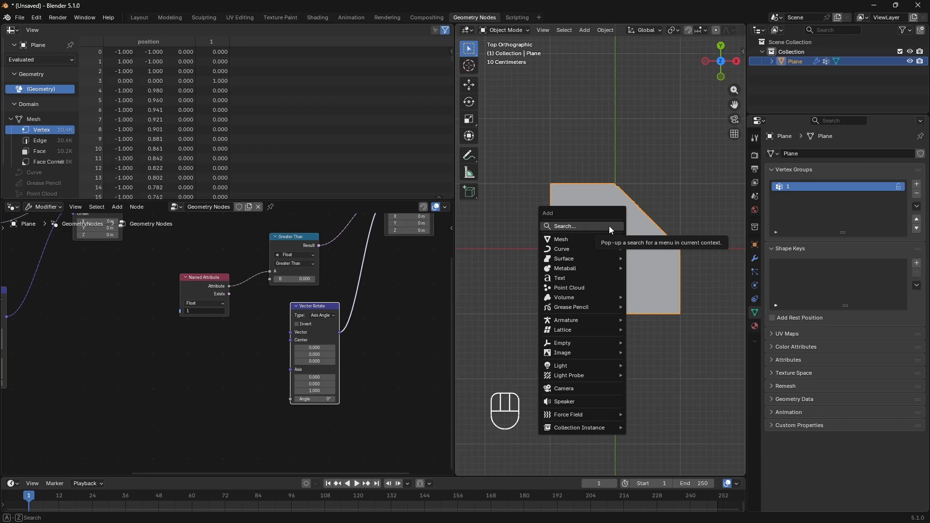
pyautogui.moveTo(581, 342)
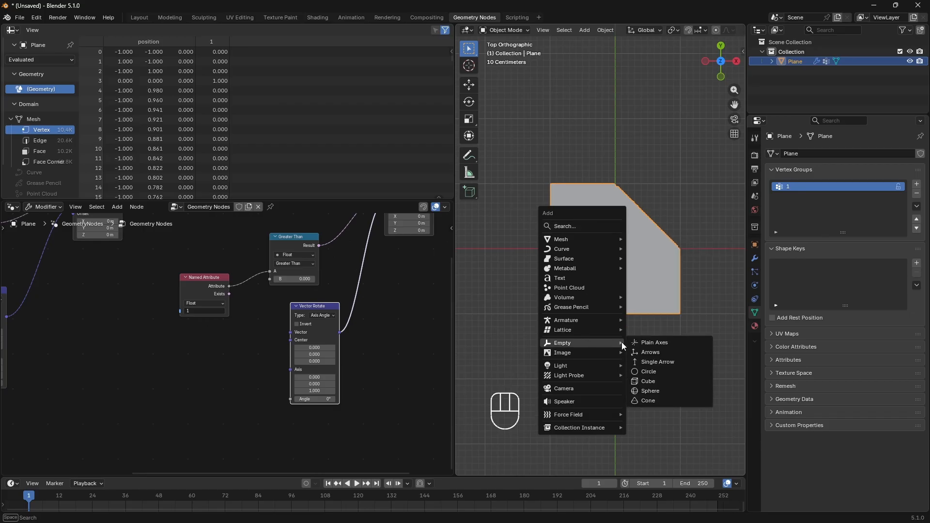
pyautogui.click(650, 343)
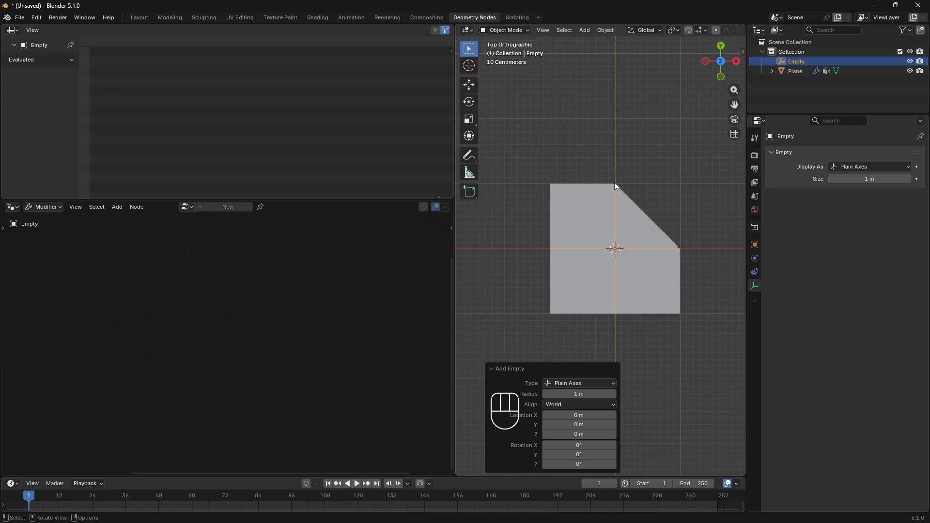
pyautogui.click(472, 88)
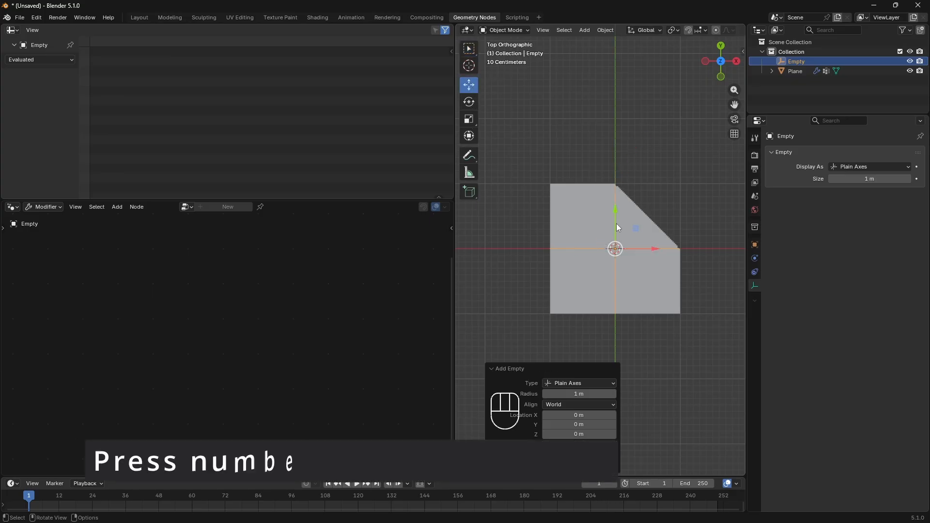
pyautogui.moveTo(615, 221); pyautogui.dragTo(620, 201)
pyautogui.press('1')
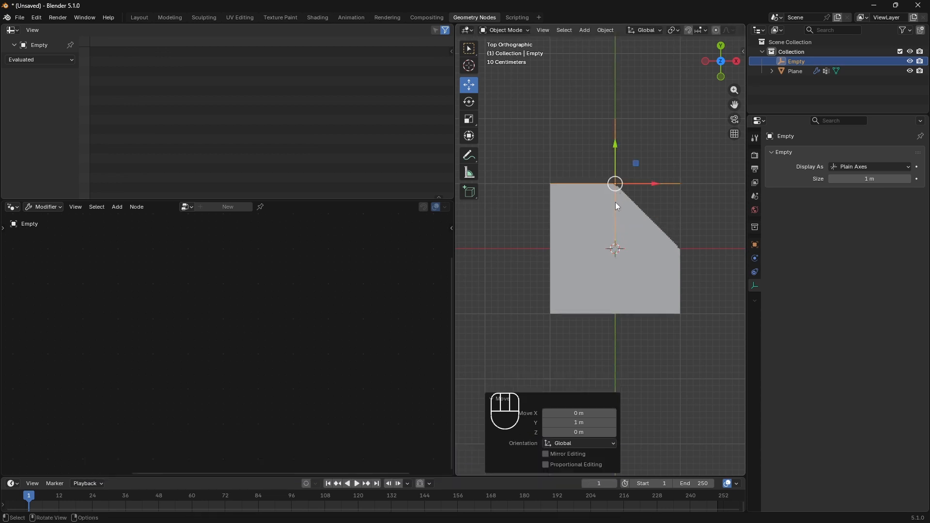
# Step: Duplicate the empty and move the copy 1 m along X and -1 m along Y to the +X edge's midpoint
pyautogui.hotkey('shift', 'd')
pyautogui.press('Escape')
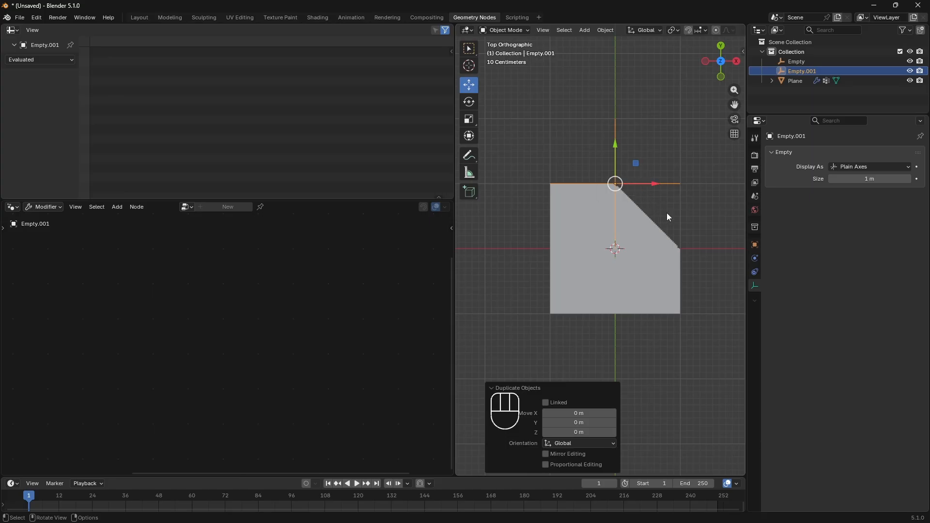
pyautogui.moveTo(638, 184); pyautogui.dragTo(686, 177)
pyautogui.press('1')
pyautogui.press('1')
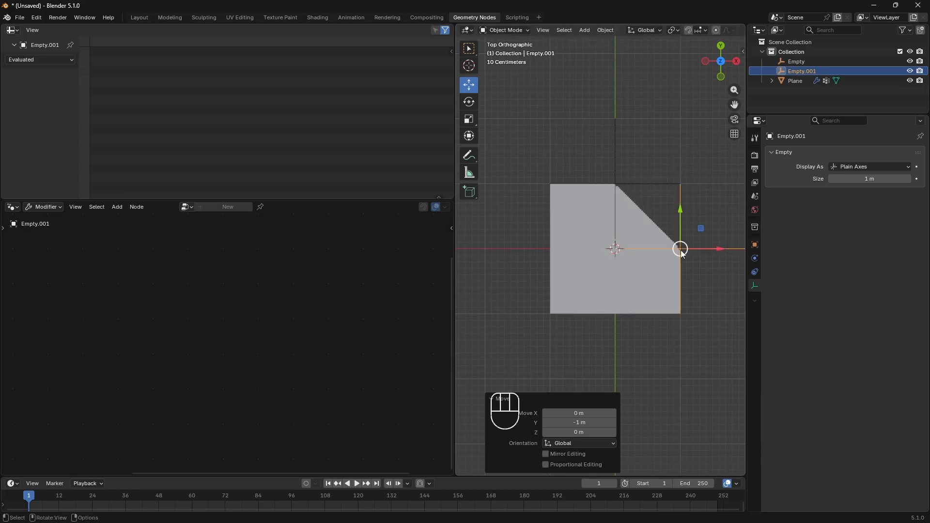
# Step: Rename the empty on the +Y edge as A and the one on the +X edge as B
pyautogui.doubleClick(811, 60)
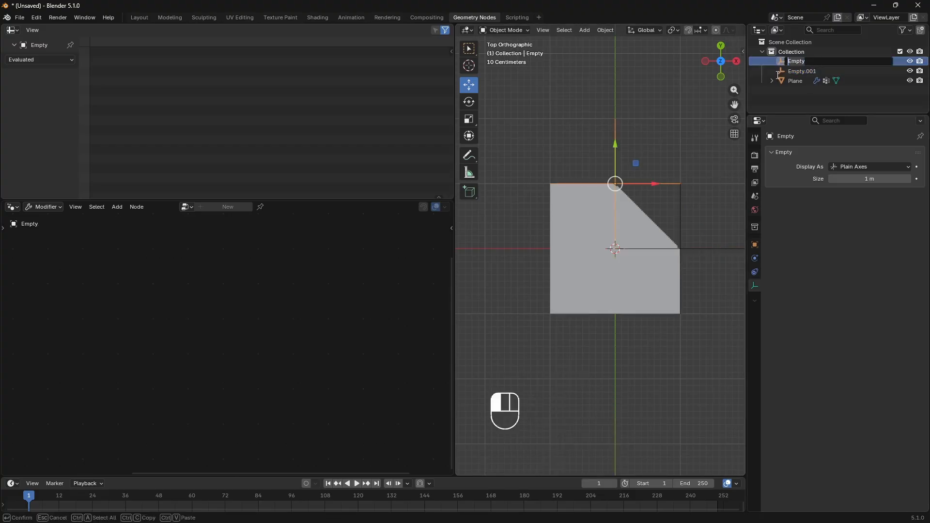
pyautogui.write('A')
pyautogui.press('Return')
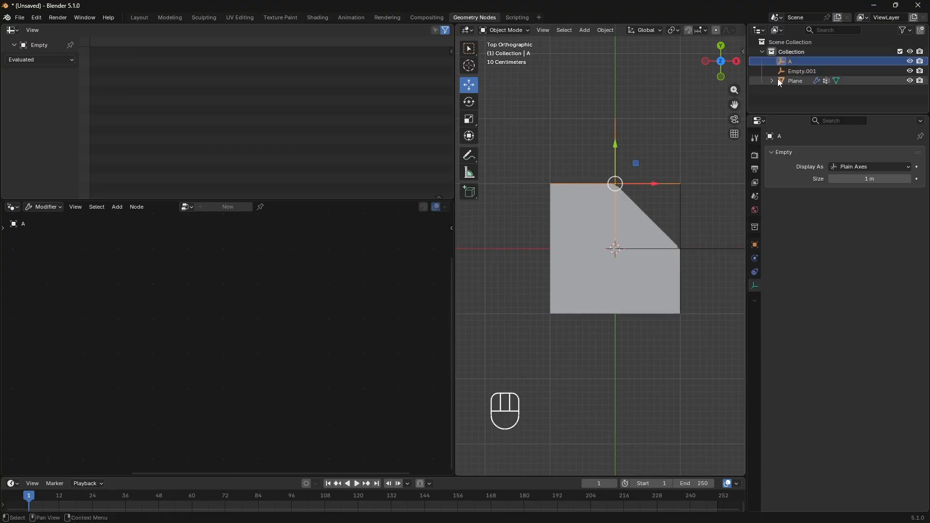
pyautogui.doubleClick(801, 70)
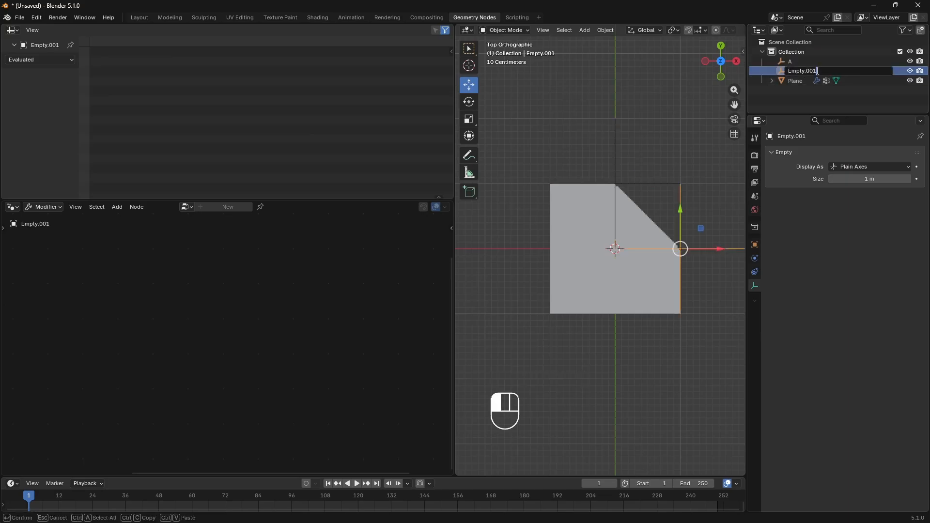
pyautogui.press('BackSpace')
pyautogui.press('Return')
# Step: Add Object Info nodes for empties A and B to the plane's node tree and stack them before the new Vector Rotate node
pyautogui.click(797, 85)
pyautogui.moveTo(789, 62); pyautogui.dragTo(126, 353)
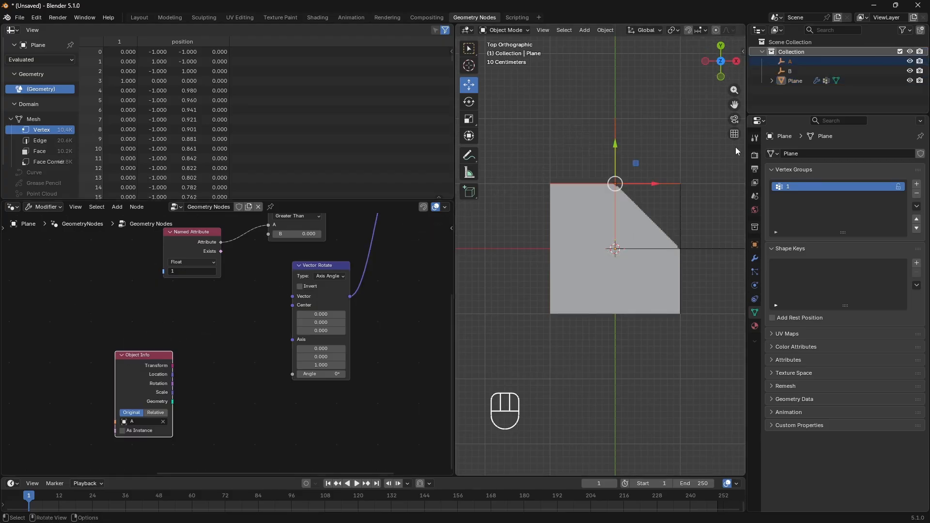
pyautogui.click(794, 80)
pyautogui.moveTo(792, 71); pyautogui.dragTo(228, 414)
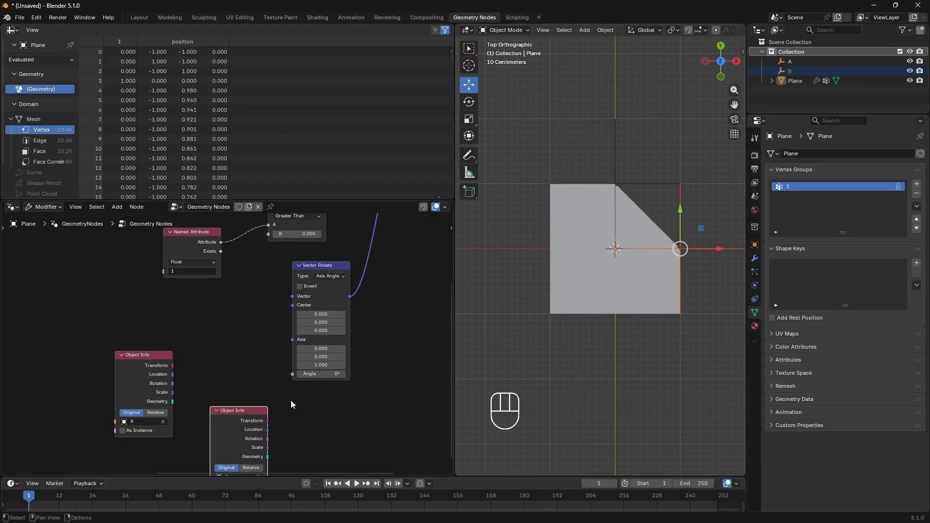
pyautogui.moveTo(150, 364); pyautogui.dragTo(166, 323)
pyautogui.moveTo(231, 426); pyautogui.dragTo(150, 427)
pyautogui.moveTo(322, 266); pyautogui.dragTo(383, 262)
pyautogui.scroll(-2, 312, 353)
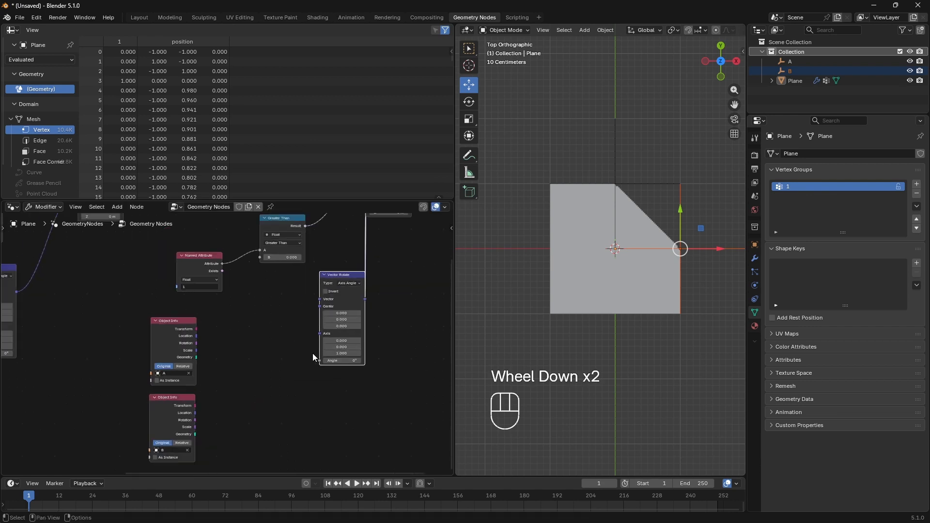
# Step: Add a Vector Math Subtract node between the Object Info nodes and the new Vector Rotate node
pyautogui.click(289, 367)
pyautogui.hotkey('shift', 'a')
pyautogui.write('ve')
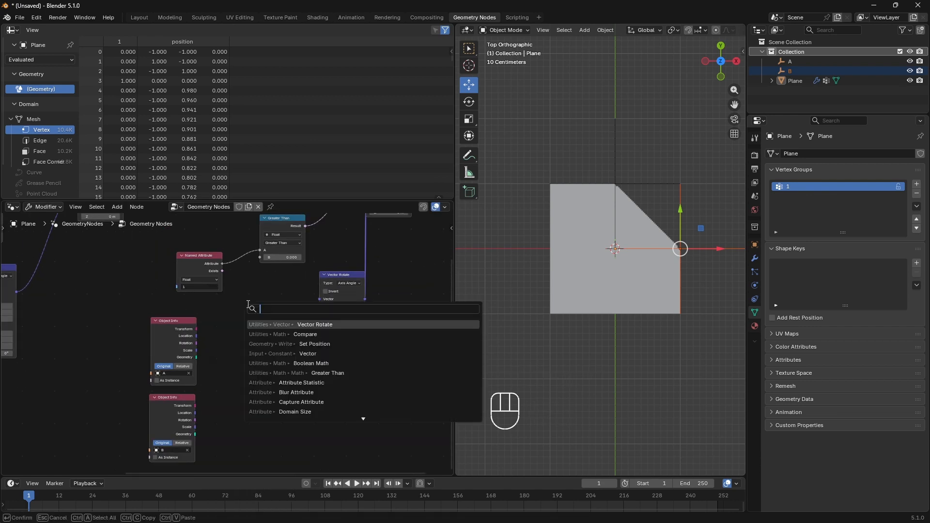
pyautogui.write('ctor')
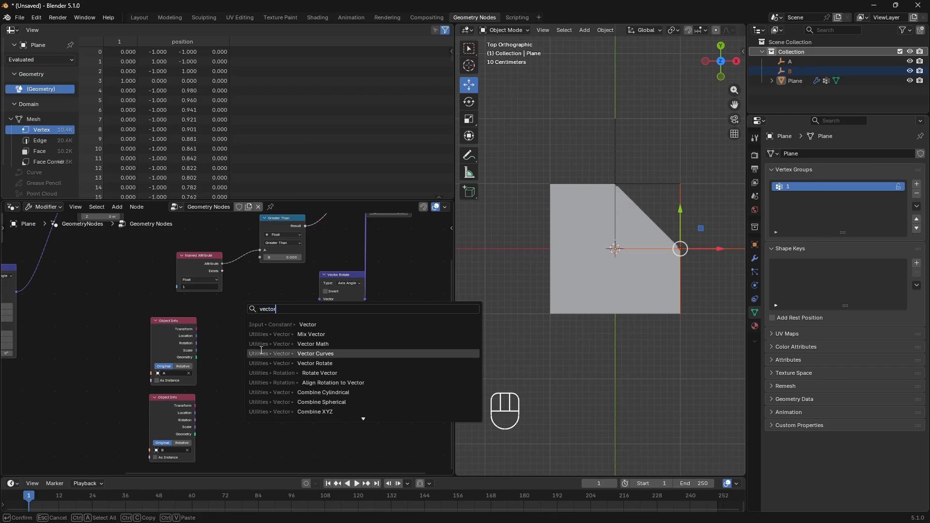
pyautogui.write(' s')
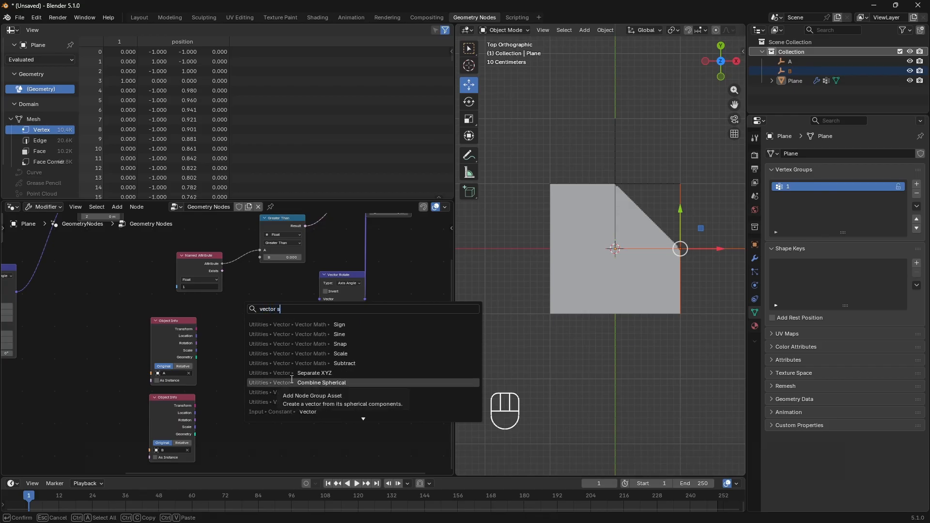
pyautogui.write('ub')
pyautogui.press('Return')
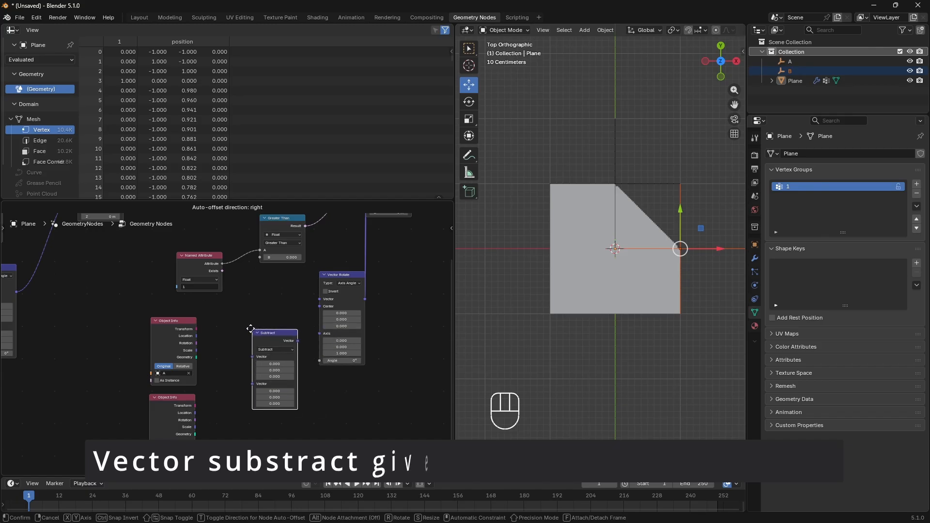
pyautogui.click(241, 325)
# Step: Subtract B's Location from A's Location and feed the resulting vector into the new Vector Rotate's Axis
pyautogui.scroll(2, 315, 342)
pyautogui.moveTo(315, 342); pyautogui.dragTo(326, 327, button='middle')
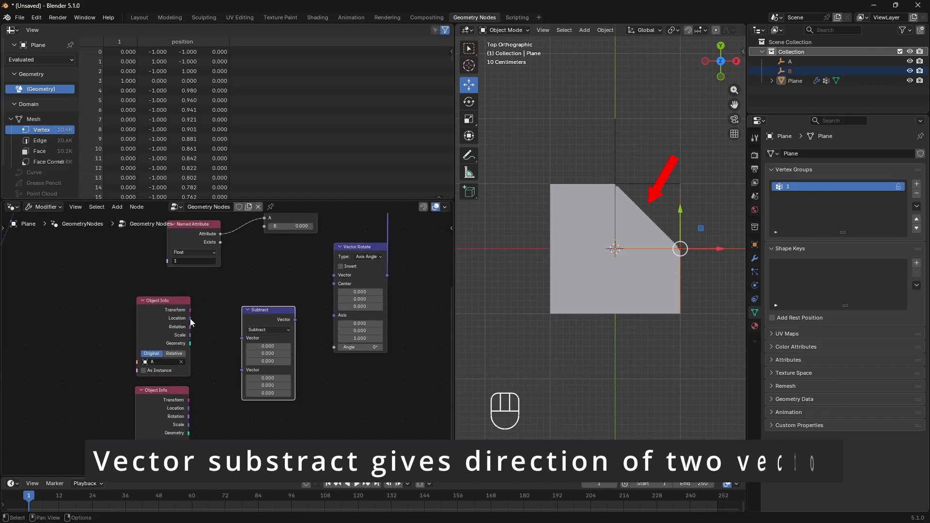
pyautogui.moveTo(190, 319); pyautogui.dragTo(238, 339)
pyautogui.moveTo(189, 409); pyautogui.dragTo(242, 346)
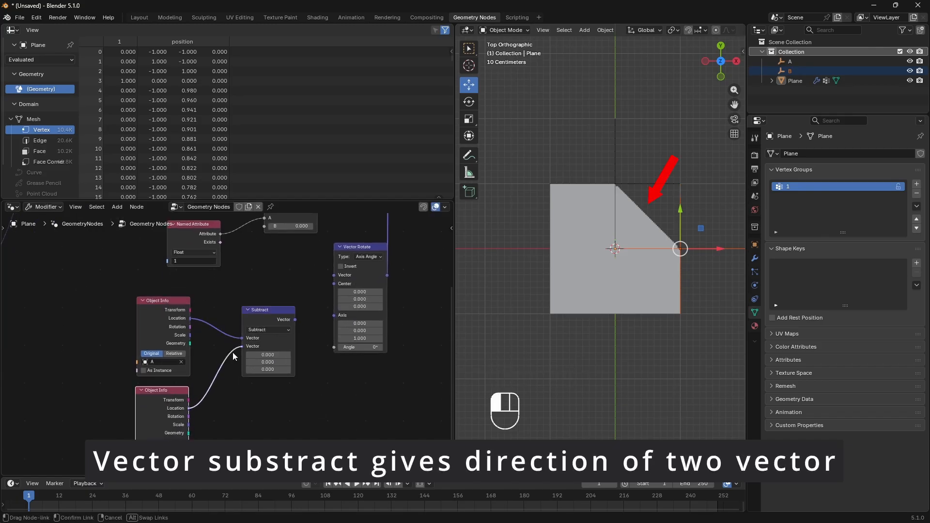
pyautogui.moveTo(271, 316); pyautogui.dragTo(332, 315)
pyautogui.scroll(-3, 359, 372)
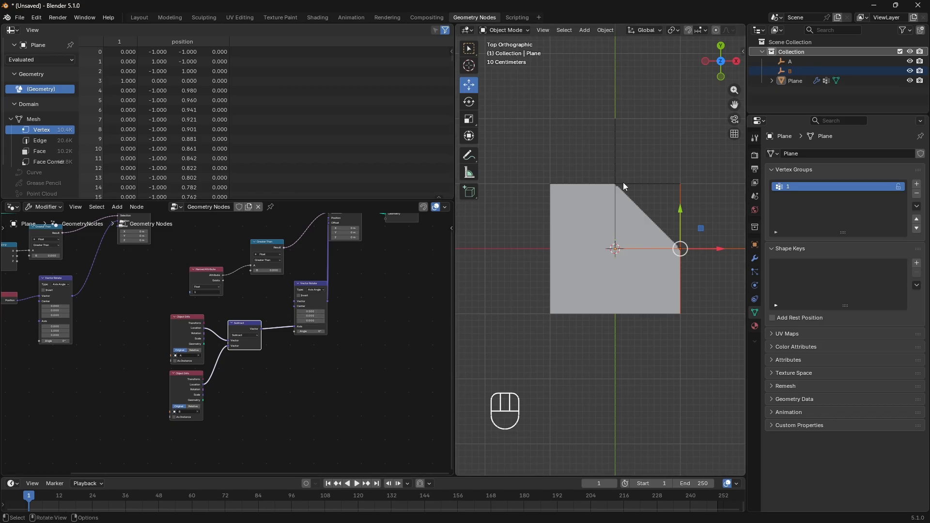
# Step: Feed empty A's Location into the new Vector Rotate's Center and move the Subtract node clear of the link
pyautogui.click(213, 359)
pyautogui.scroll(5, 226, 344)
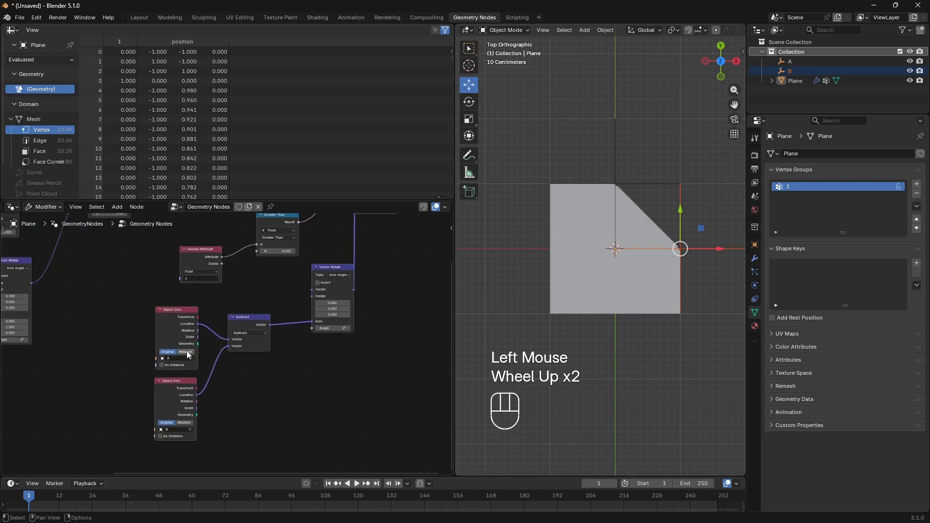
pyautogui.click(193, 321)
pyautogui.moveTo(193, 320); pyautogui.dragTo(334, 285)
pyautogui.moveTo(261, 313); pyautogui.dragTo(257, 354)
# Step: Add a Position node between the Object Info nodes and the new Vector Rotate, feeding its Vector input
pyautogui.moveTo(370, 251); pyautogui.dragTo(262, 293)
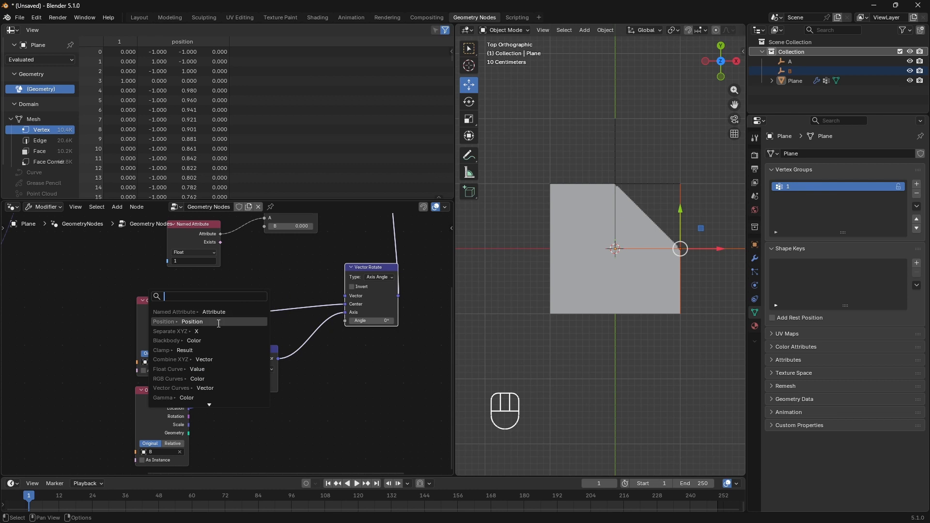
pyautogui.click(192, 321)
pyautogui.click(256, 332)
pyautogui.scroll(-2, 257, 332)
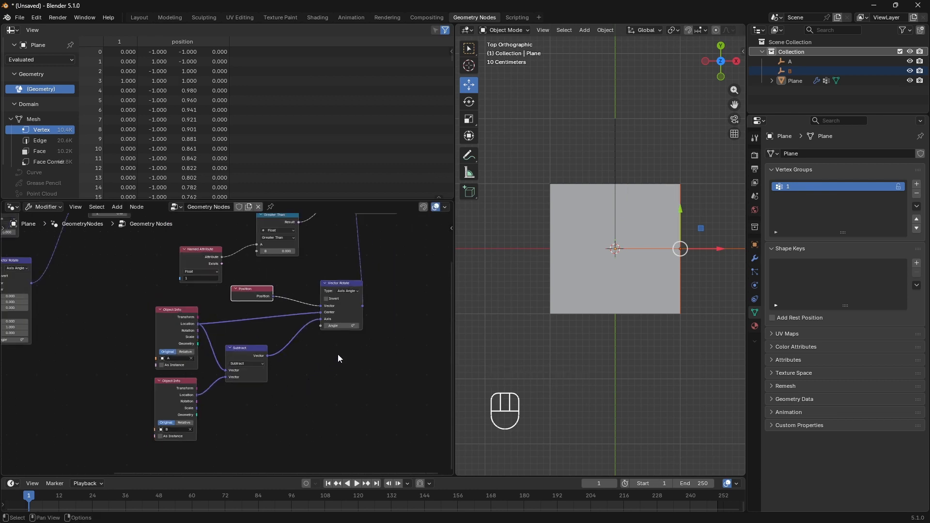
pyautogui.scroll(-2, 345, 356)
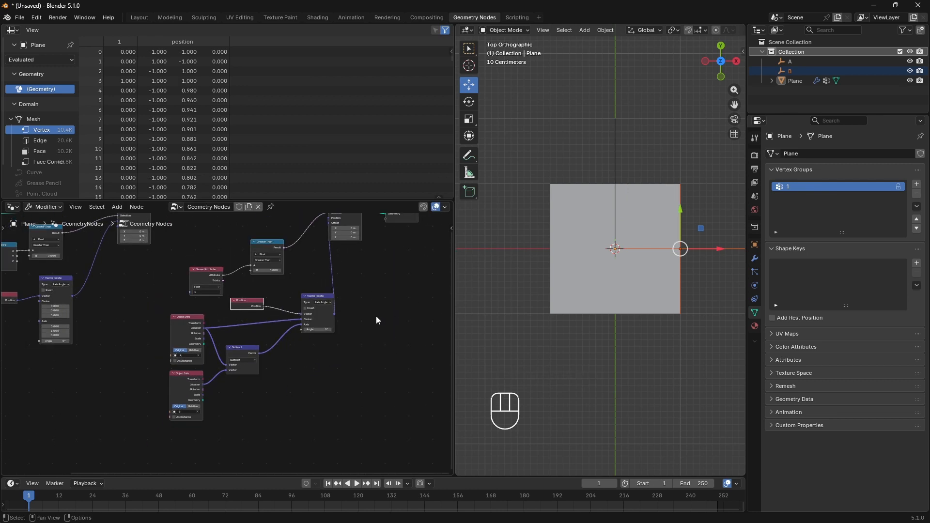
# Step: Spread out the second fold's nodes by moving its Set Position and Vector Rotate closer to the Group Output
pyautogui.moveTo(391, 322); pyautogui.dragTo(315, 394, button='middle')
pyautogui.click(274, 275)
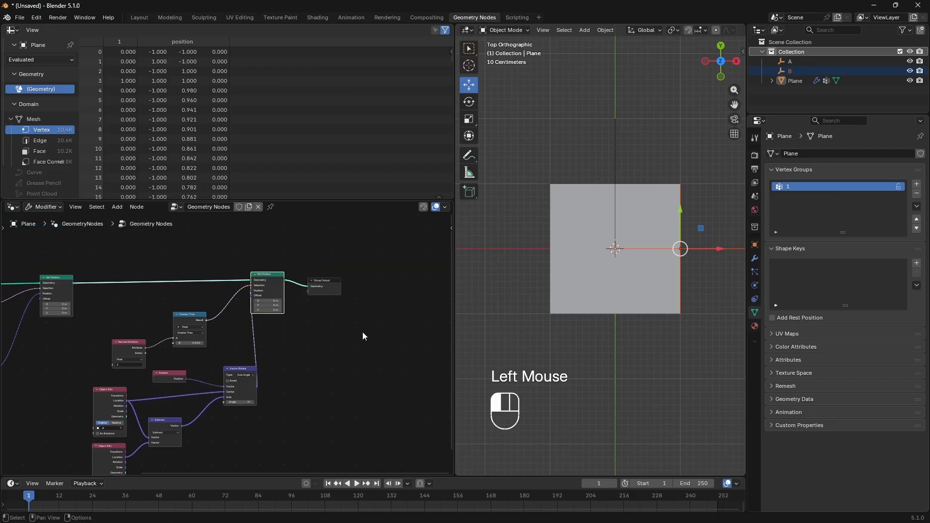
pyautogui.moveTo(274, 275); pyautogui.dragTo(337, 293)
pyautogui.scroll(3, 306, 387)
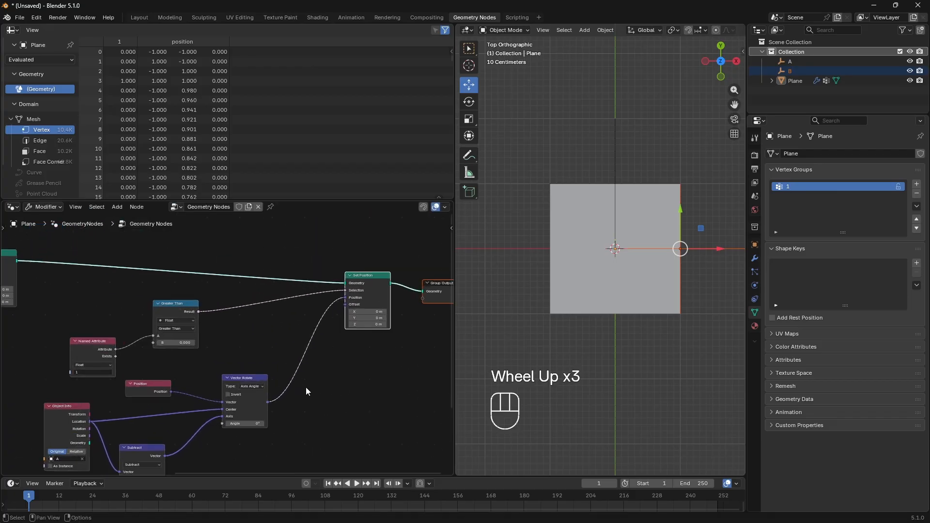
pyautogui.moveTo(306, 387); pyautogui.dragTo(294, 313, button='middle')
pyautogui.scroll(2, 248, 351)
pyautogui.moveTo(245, 352); pyautogui.dragTo(276, 353)
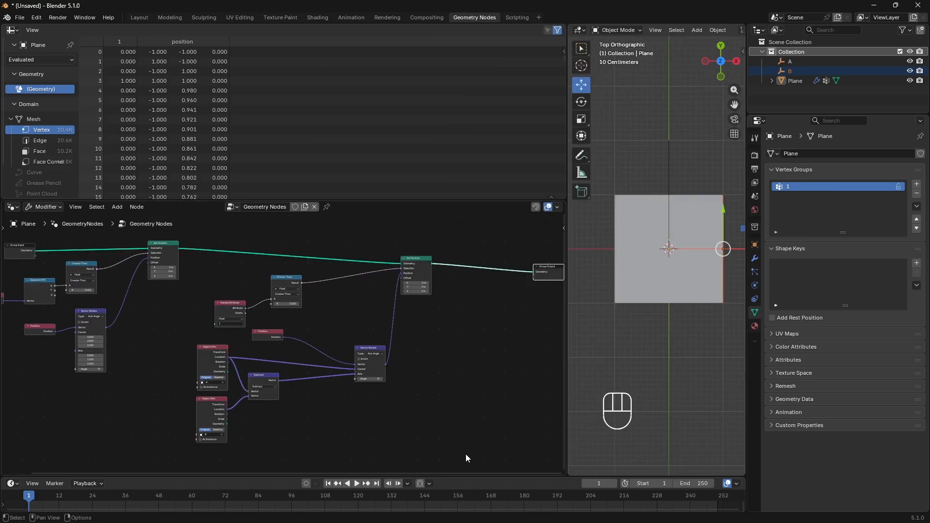
# Step: Combine all second-fold nodes, including Set Position, into a node group and align its Group Input with Set Position
pyautogui.moveTo(466, 458); pyautogui.dragTo(210, 256)
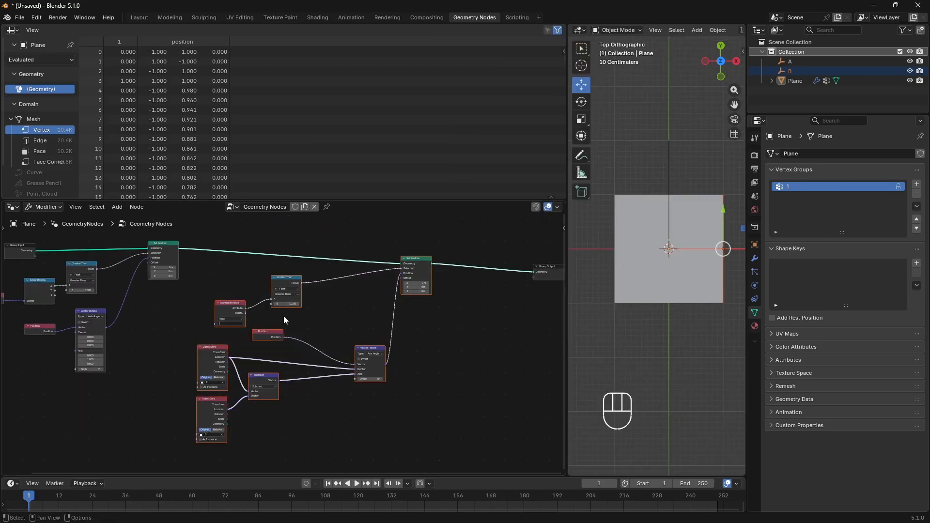
pyautogui.hotkey('ctrl', 'g')
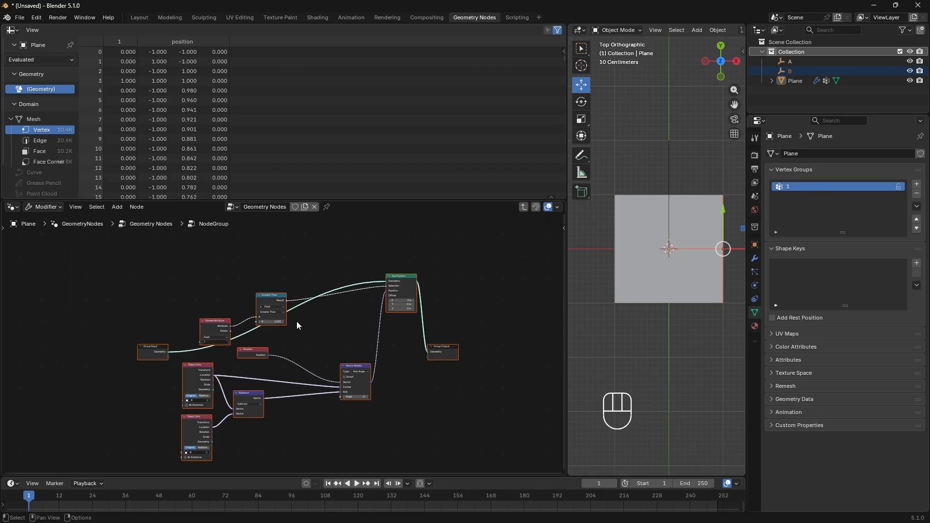
pyautogui.scroll(2, 140, 350)
pyautogui.click(144, 348)
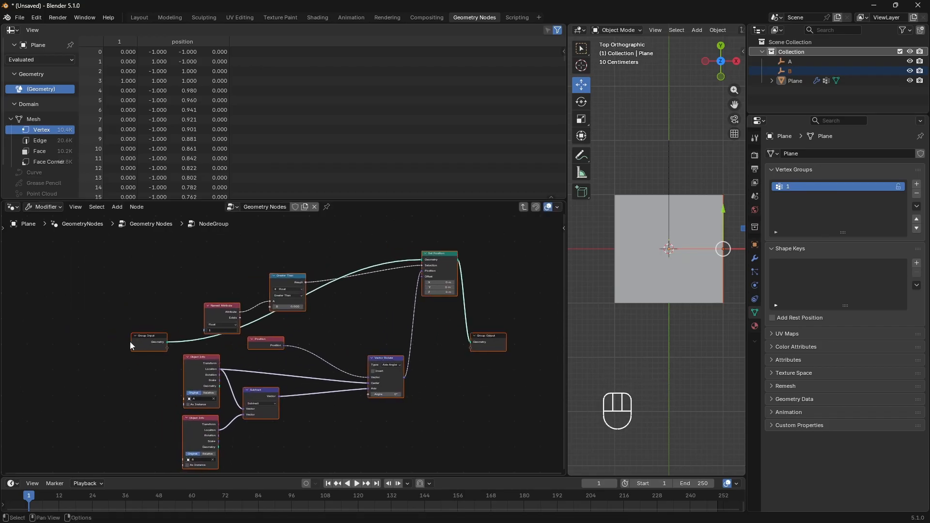
pyautogui.moveTo(145, 339); pyautogui.dragTo(112, 255)
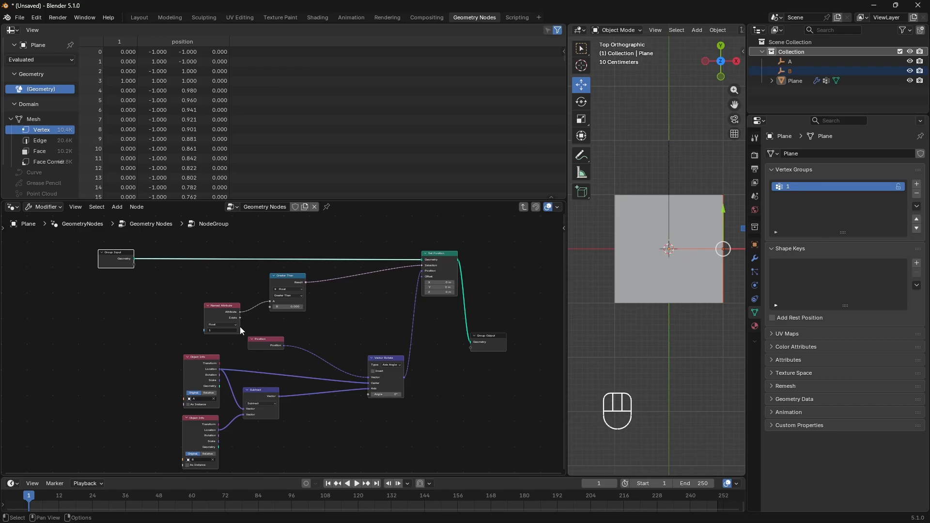
# Step: Expose the Named Attribute's Name and the Vector Rotate's Angle as inputs of the node group
pyautogui.scroll(3, 242, 334)
pyautogui.moveTo(233, 340); pyautogui.dragTo(284, 378, button='middle')
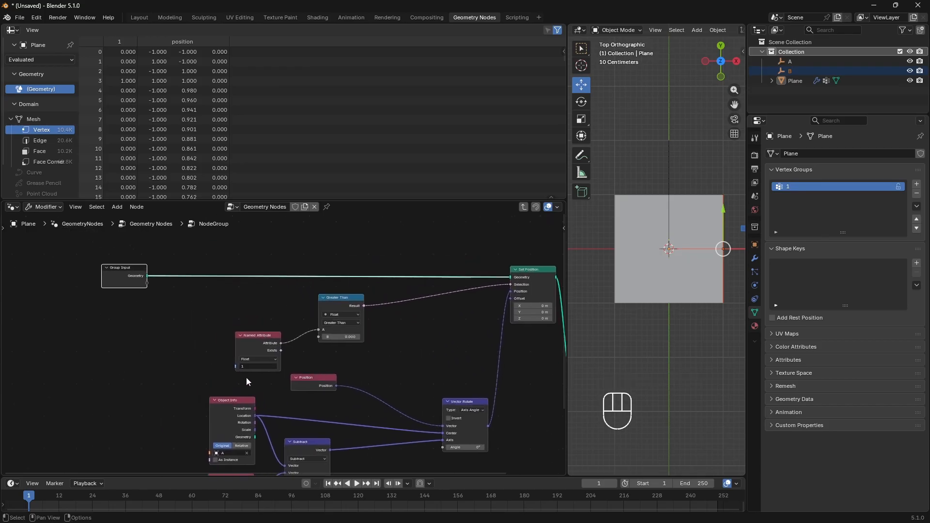
pyautogui.moveTo(235, 367); pyautogui.dragTo(147, 283)
pyautogui.moveTo(299, 385); pyautogui.dragTo(319, 349, button='middle')
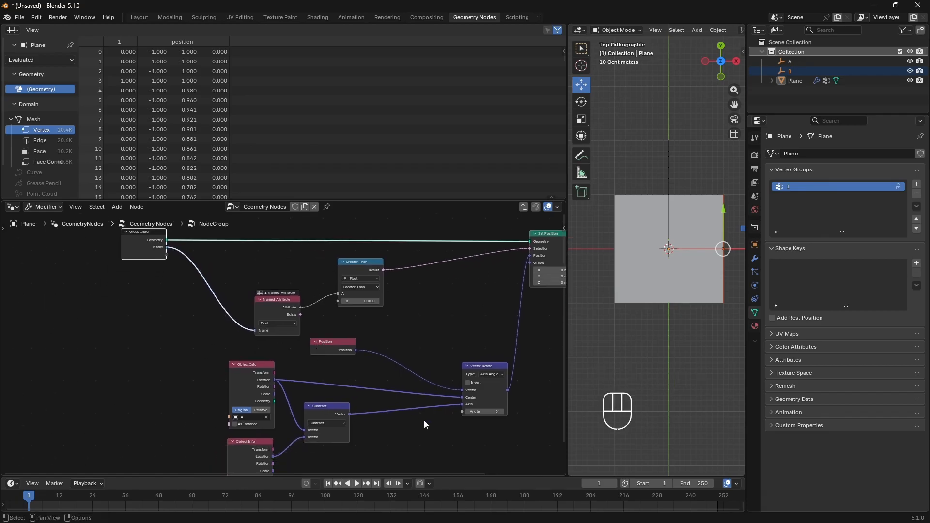
pyautogui.moveTo(462, 411); pyautogui.dragTo(167, 255)
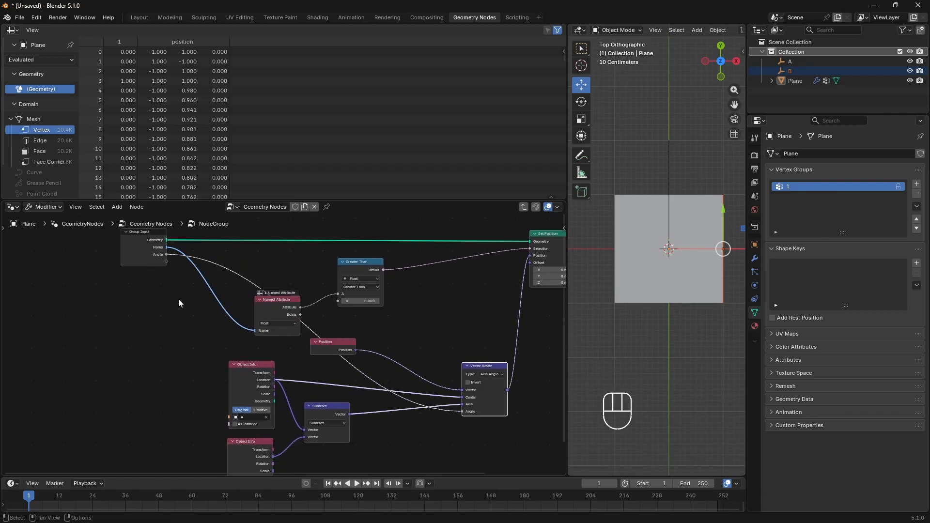
# Step: Expose the Object fields of both Object Info nodes as separate inputs of the node group
pyautogui.moveTo(153, 339); pyautogui.dragTo(328, 384, button='middle')
pyautogui.scroll(-1, 328, 384)
pyautogui.moveTo(352, 413); pyautogui.dragTo(293, 269)
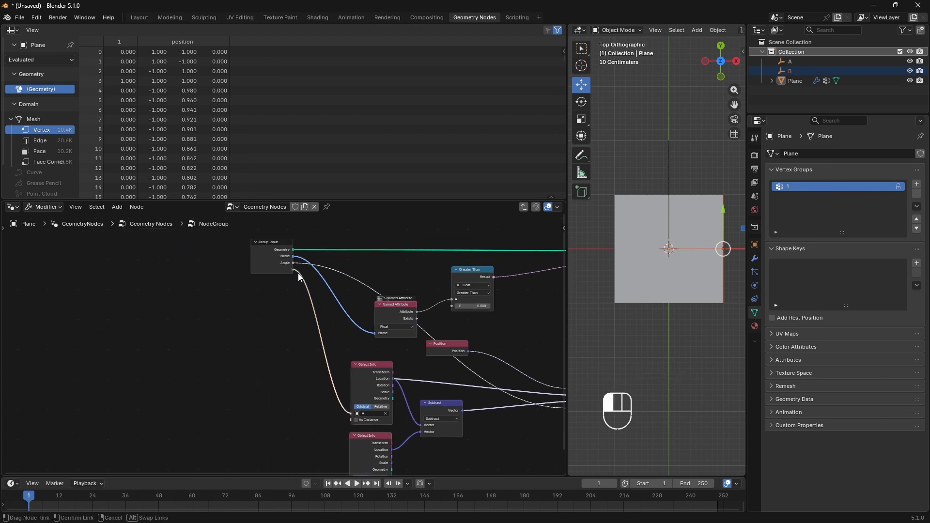
pyautogui.moveTo(315, 332); pyautogui.dragTo(311, 311, button='middle')
pyautogui.moveTo(347, 463); pyautogui.dragTo(289, 254)
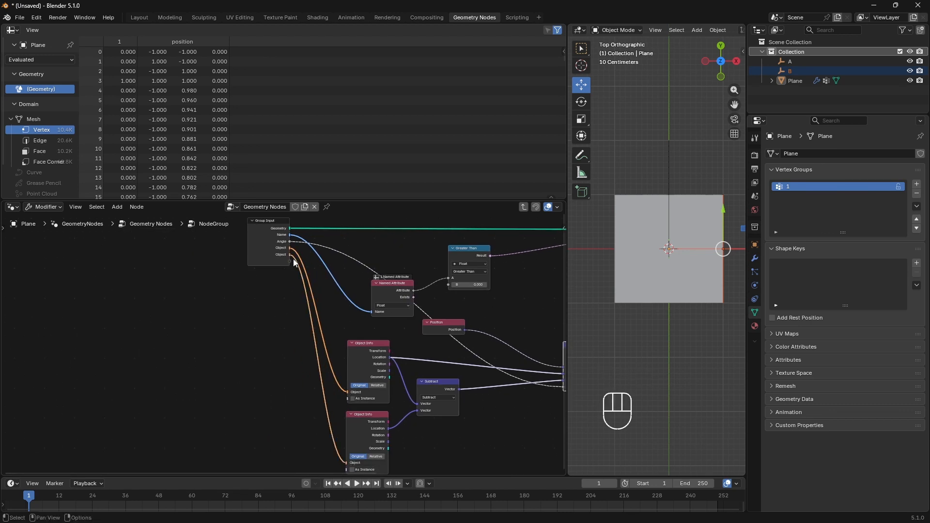
# Step: Tidy the node group by moving its Group Input and Group Output nodes away from the other nodes
pyautogui.moveTo(290, 255); pyautogui.dragTo(270, 288, button='middle')
pyautogui.moveTo(248, 254); pyautogui.dragTo(180, 302)
pyautogui.scroll(-2, 470, 388)
pyautogui.scroll(-1, 469, 387)
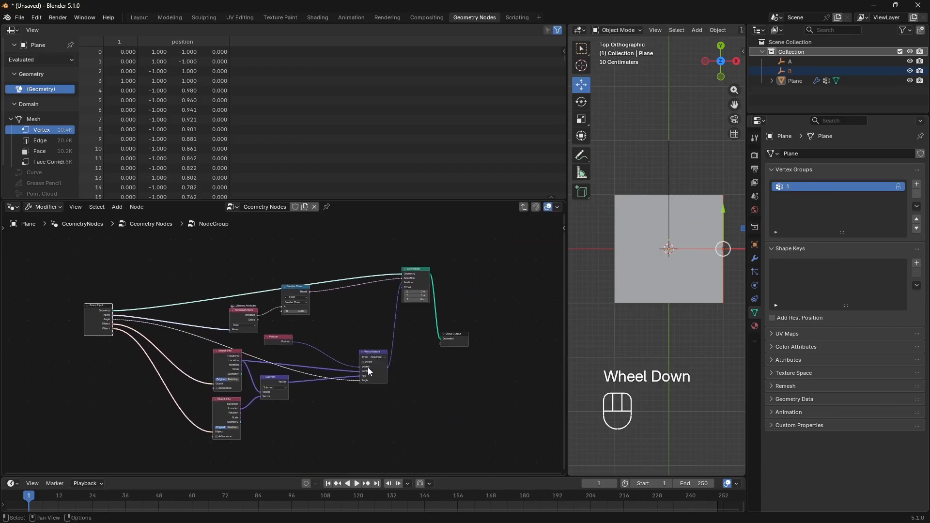
pyautogui.moveTo(445, 330); pyautogui.dragTo(498, 317)
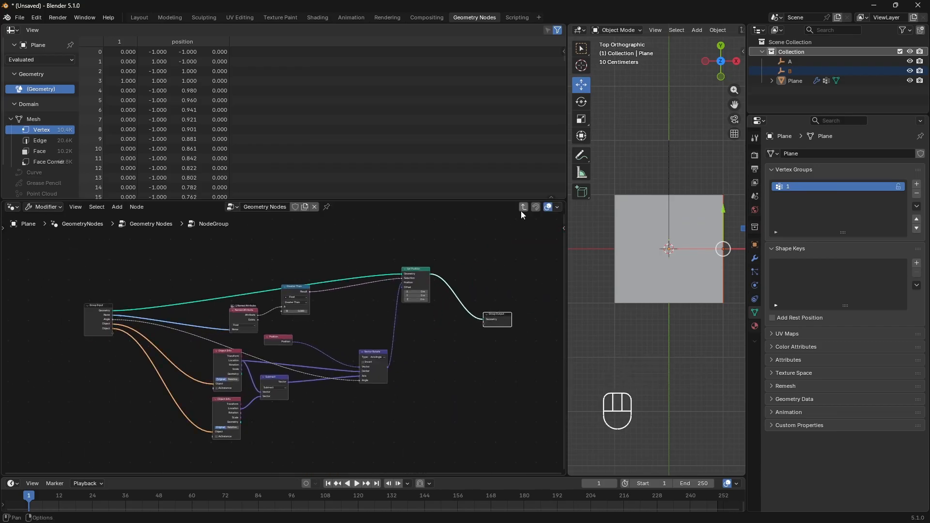
# Step: Exit the node group, place it after the first Set Position, and chain a duplicate of it before the Group Output
pyautogui.press('Tab')
pyautogui.scroll(2, 344, 390)
pyautogui.moveTo(315, 320); pyautogui.dragTo(261, 270)
pyautogui.hotkey('shift', 'd')
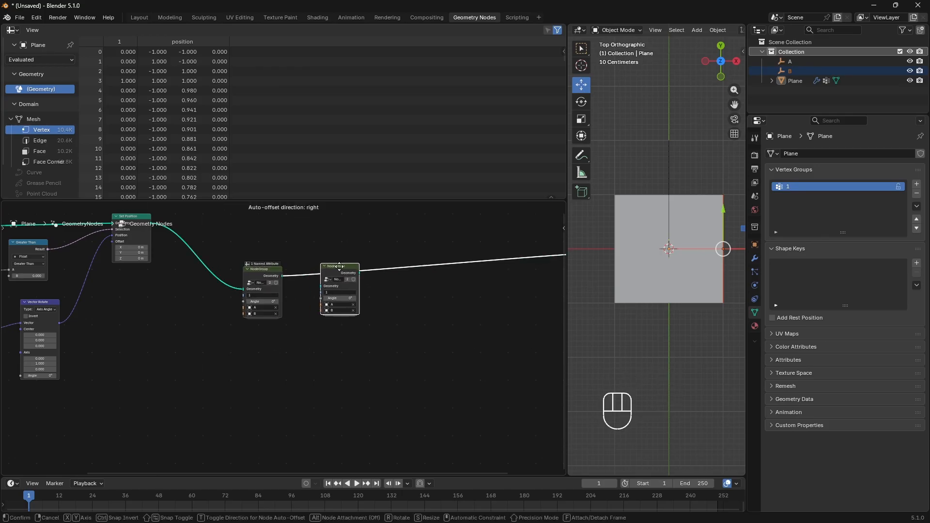
pyautogui.click(339, 266)
pyautogui.moveTo(267, 279); pyautogui.dragTo(262, 275)
# Step: Widen the 3D viewport and put the plane into Edit Mode
pyautogui.moveTo(566, 296); pyautogui.dragTo(453, 291)
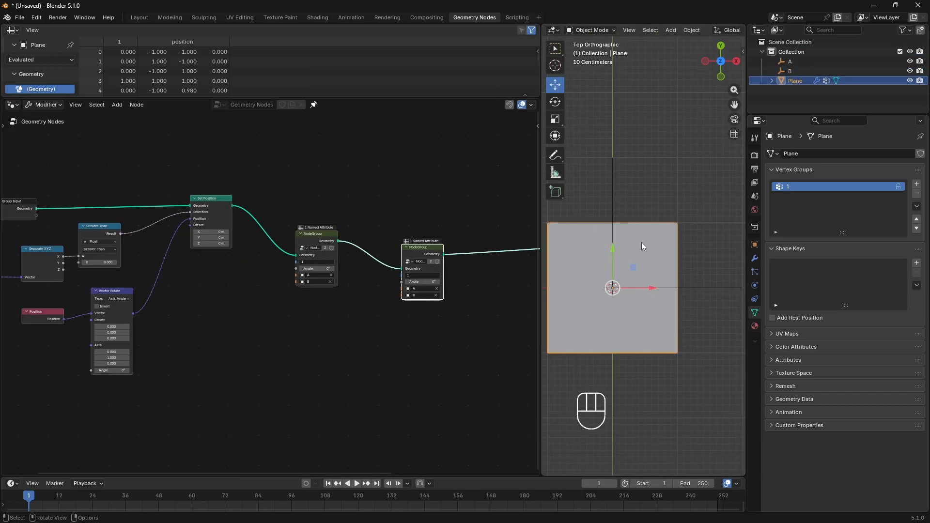
pyautogui.press('Tab')
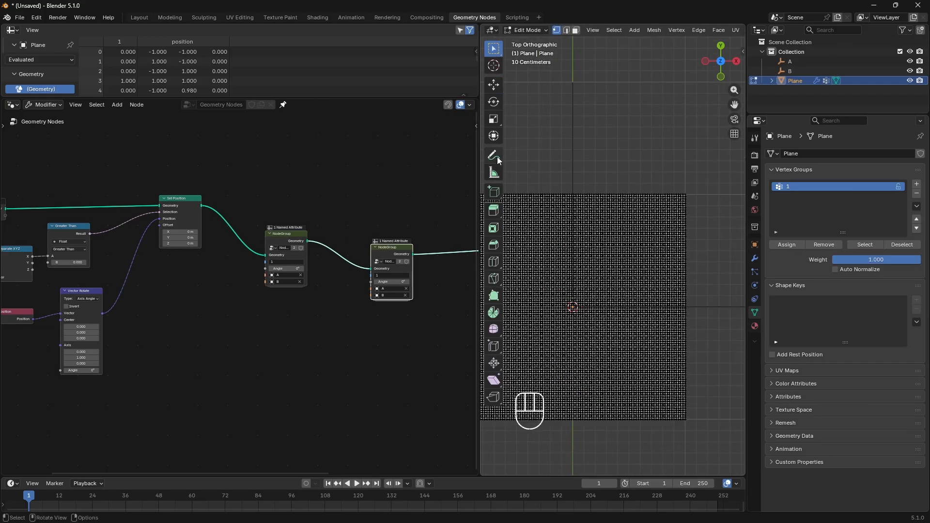
# Step: Annotate the next fold triangle from the plane's +Y edge midpoint to its +X edge, hatching it and circling reference spots
pyautogui.click(494, 155)
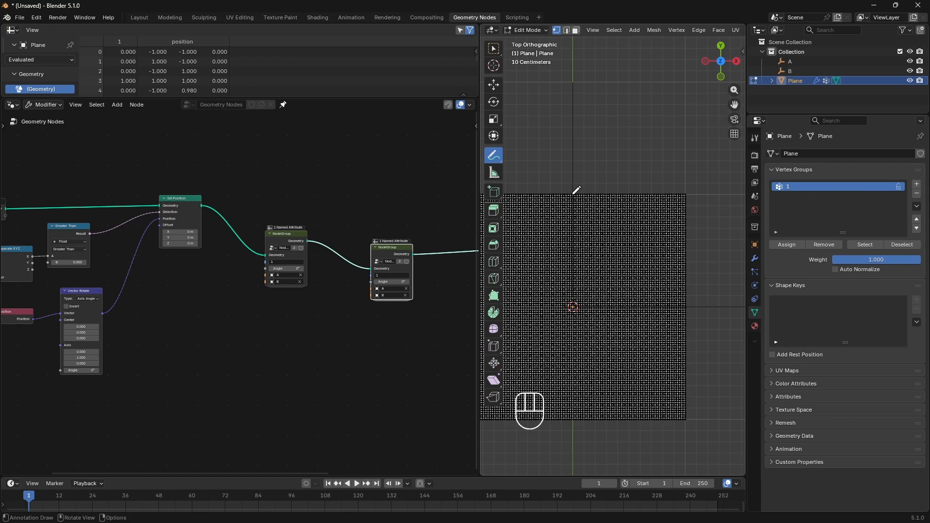
pyautogui.moveTo(573, 194)
pyautogui.mouseDown()
pyautogui.moveTo(683, 426)
pyautogui.moveTo(616, 227)
pyautogui.moveTo(685, 284)
pyautogui.mouseUp()
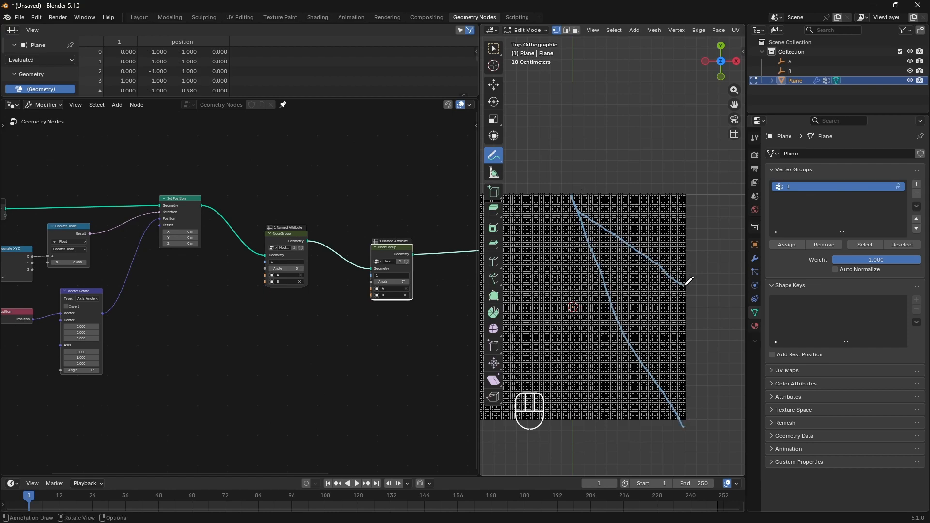
pyautogui.moveTo(646, 359); pyautogui.dragTo(677, 350)
pyautogui.moveTo(636, 344); pyautogui.dragTo(675, 328)
pyautogui.moveTo(635, 319)
pyautogui.mouseDown()
pyautogui.moveTo(664, 311)
pyautogui.moveTo(657, 287)
pyautogui.mouseUp()
pyautogui.moveTo(621, 285); pyautogui.dragTo(638, 277)
pyautogui.moveTo(611, 276)
pyautogui.mouseDown()
pyautogui.moveTo(632, 265)
pyautogui.moveTo(623, 247)
pyautogui.mouseUp()
pyautogui.moveTo(591, 238); pyautogui.dragTo(597, 237)
pyautogui.moveTo(692, 202); pyautogui.dragTo(684, 278)
pyautogui.moveTo(702, 197)
pyautogui.mouseDown()
pyautogui.moveTo(679, 215)
pyautogui.moveTo(687, 274)
pyautogui.moveTo(697, 197)
pyautogui.mouseUp()
pyautogui.moveTo(609, 302)
pyautogui.mouseDown()
pyautogui.moveTo(593, 295)
pyautogui.moveTo(607, 302)
pyautogui.mouseUp()
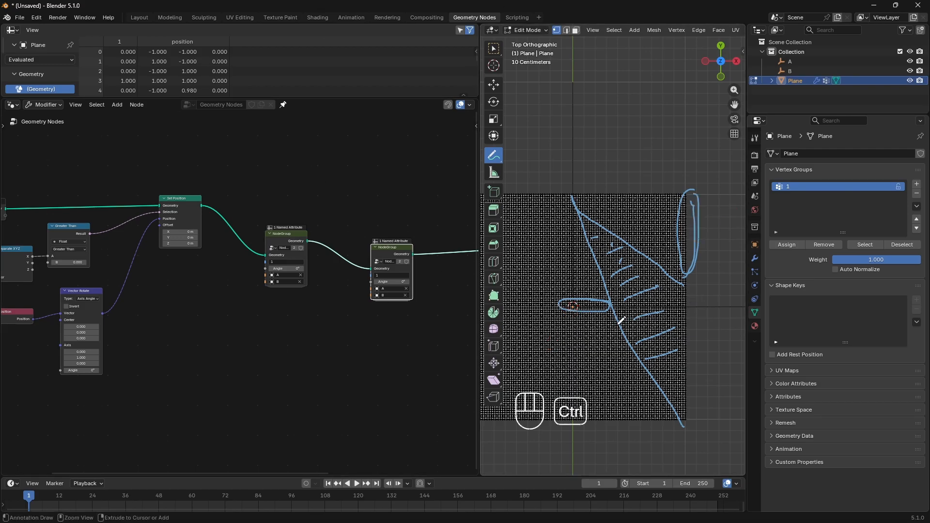
# Step: Erase all annotation strokes over the plane and return to the box selection tool
pyautogui.moveTo(616, 320)
pyautogui.keyDown('ctrl'); pyautogui.mouseDown()
pyautogui.moveTo(539, 220)
pyautogui.moveTo(674, 198)
pyautogui.moveTo(640, 220)
pyautogui.mouseUp(); pyautogui.keyUp('ctrl')
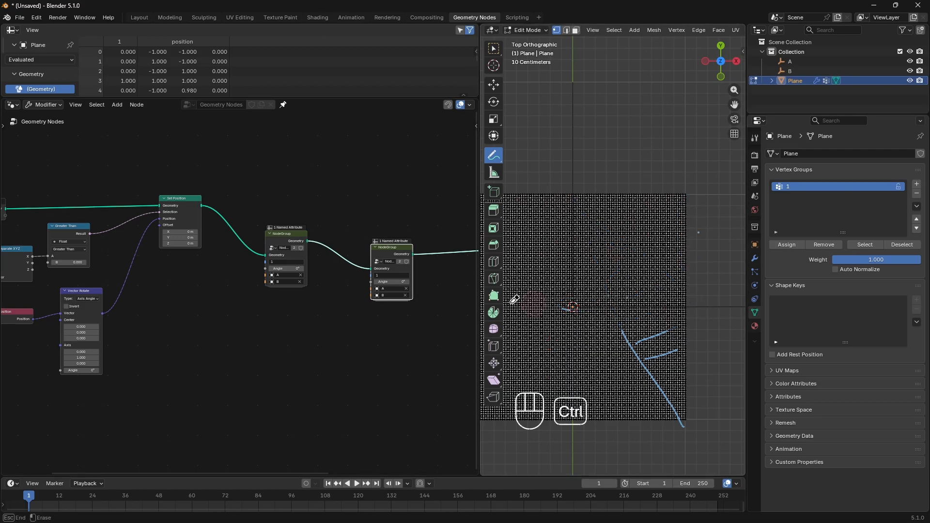
pyautogui.moveTo(515, 299)
pyautogui.keyDown('ctrl'); pyautogui.mouseDown()
pyautogui.moveTo(618, 362)
pyautogui.moveTo(681, 423)
pyautogui.mouseUp(); pyautogui.keyUp('ctrl')
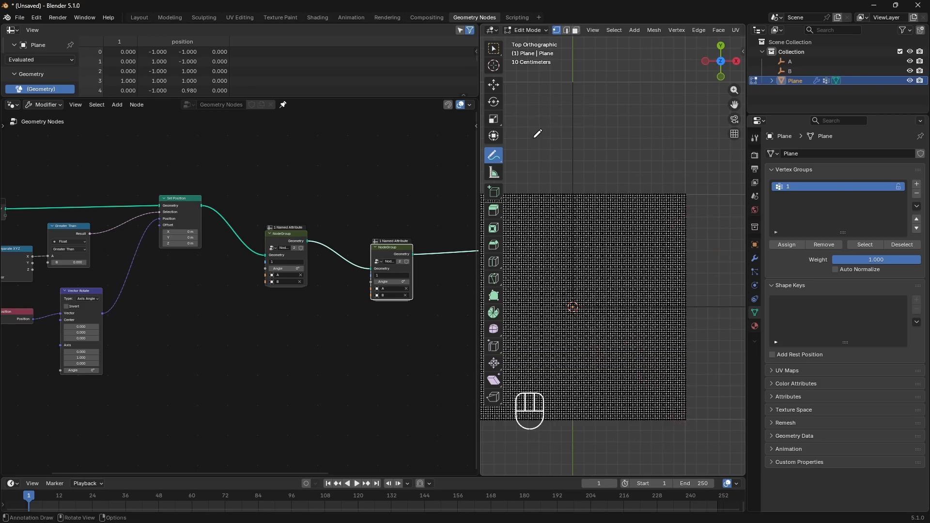
pyautogui.click(493, 49)
# Step: Select the vertex at the middle of the plane's +Y edge together with the one at its +X, −Y corner
pyautogui.scroll(4, 571, 182)
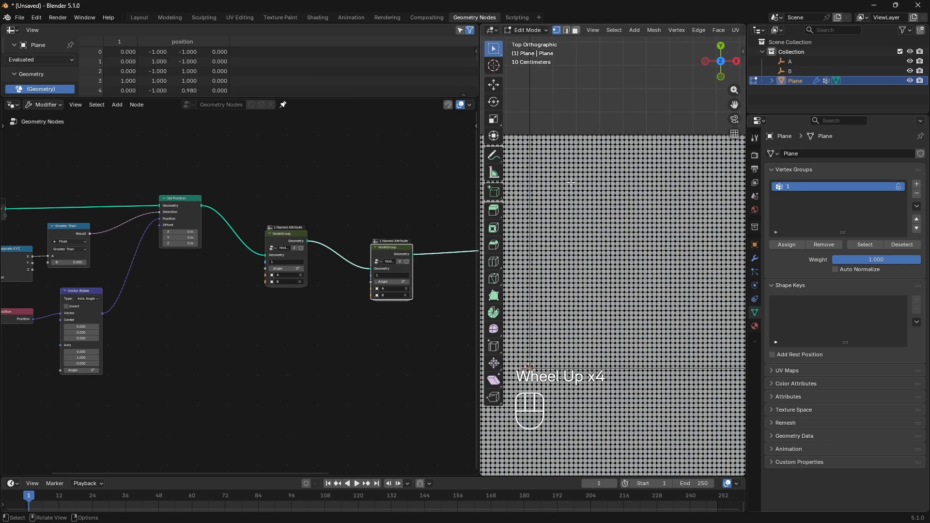
pyautogui.keyDown('shift'); pyautogui.click(532, 135); pyautogui.keyUp('shift')
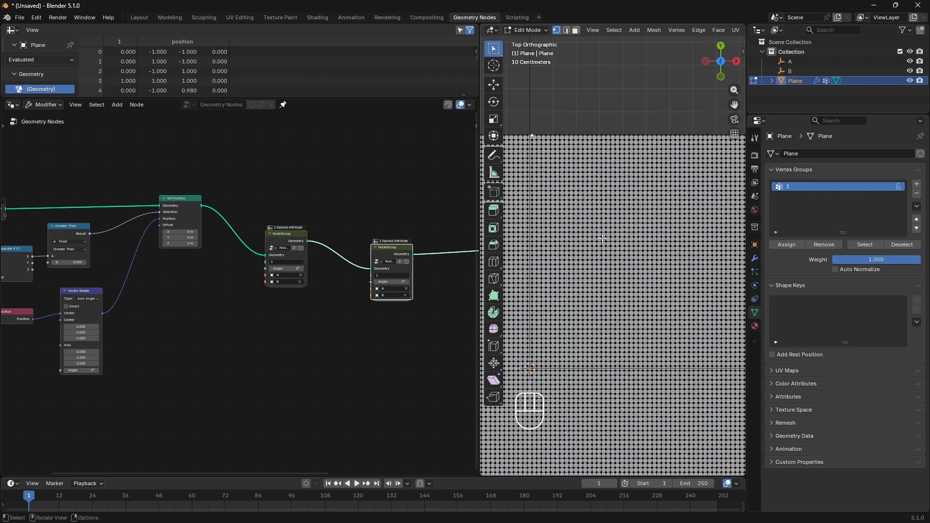
pyautogui.scroll(-4, 635, 254)
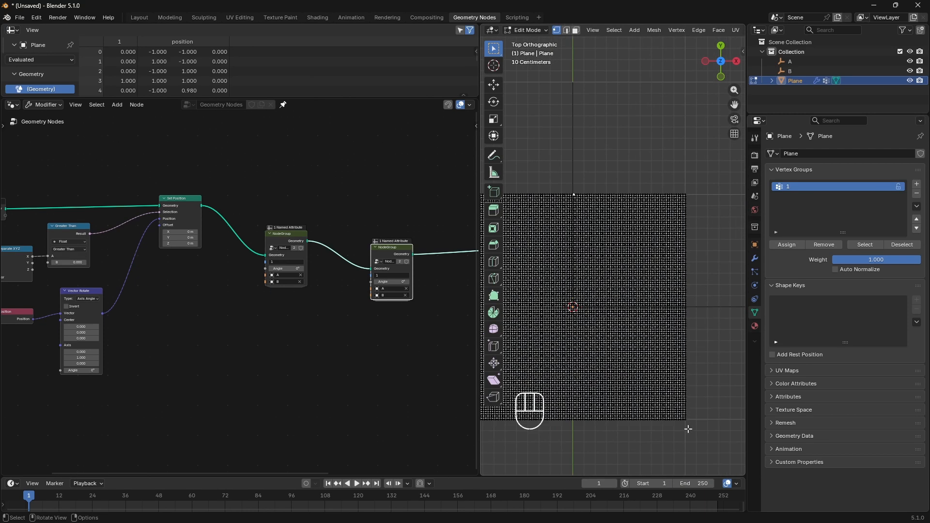
pyautogui.moveTo(734, 105); pyautogui.dragTo(682, 15)
pyautogui.scroll(2, 657, 390)
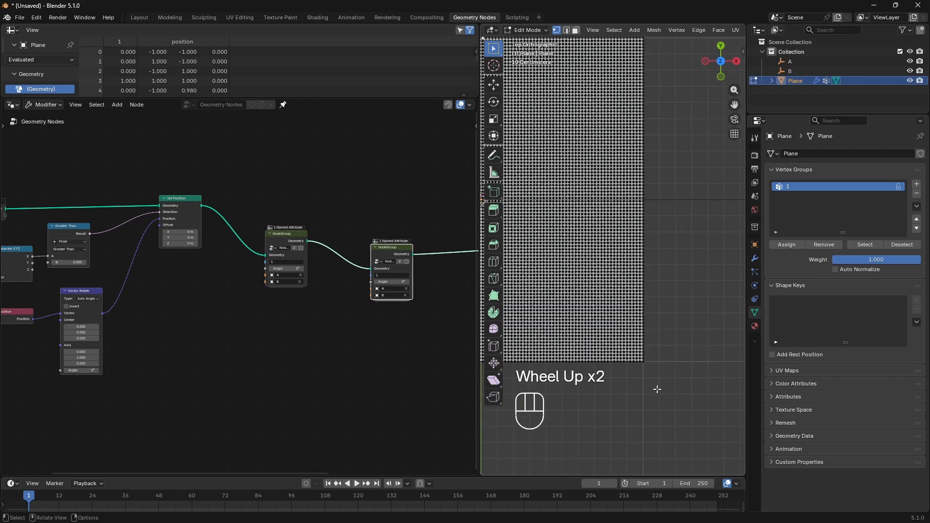
pyautogui.keyDown('shift'); pyautogui.scroll(1, 657, 389); pyautogui.keyUp('shift')
pyautogui.keyDown('shift'); pyautogui.click(651, 386); pyautogui.keyUp('shift')
pyautogui.scroll(-2, 633, 367)
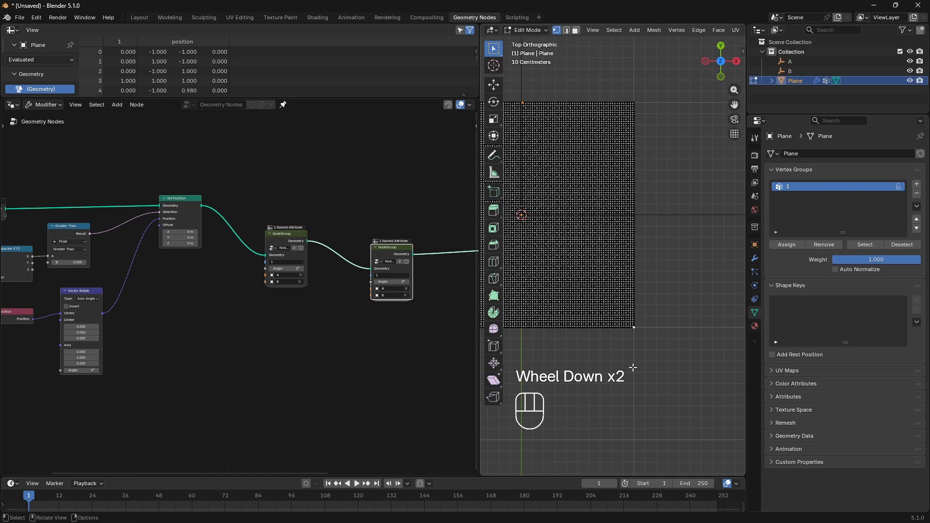
pyautogui.moveTo(735, 105); pyautogui.dragTo(746, 108)
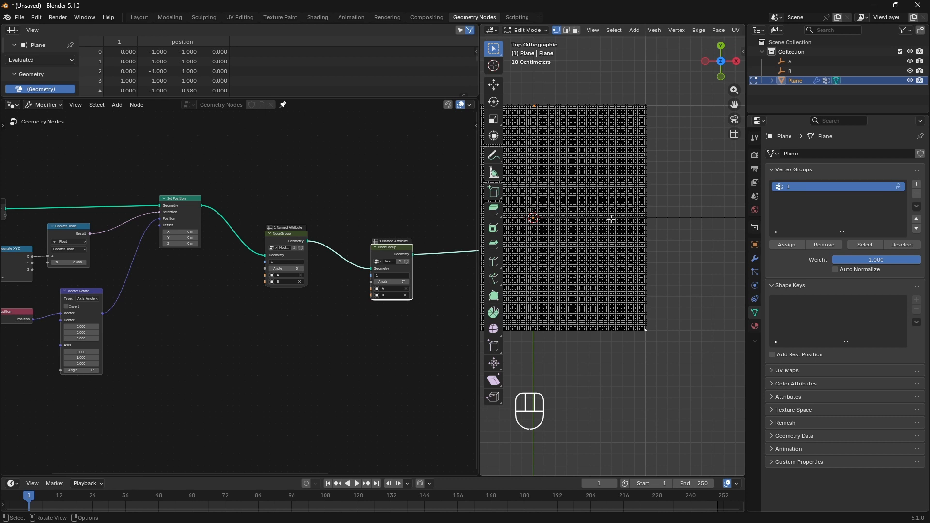
# Step: Add a vertex about one third down the +X edge to the selection and select all vertices inside the triangle
pyautogui.keyDown('shift'); pyautogui.click(645, 182); pyautogui.keyUp('shift')
pyautogui.press('n')
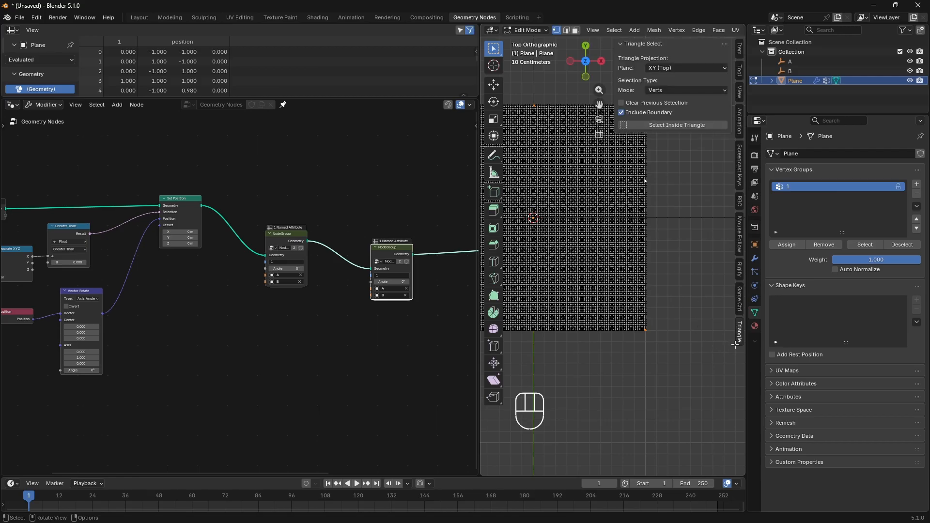
pyautogui.click(676, 125)
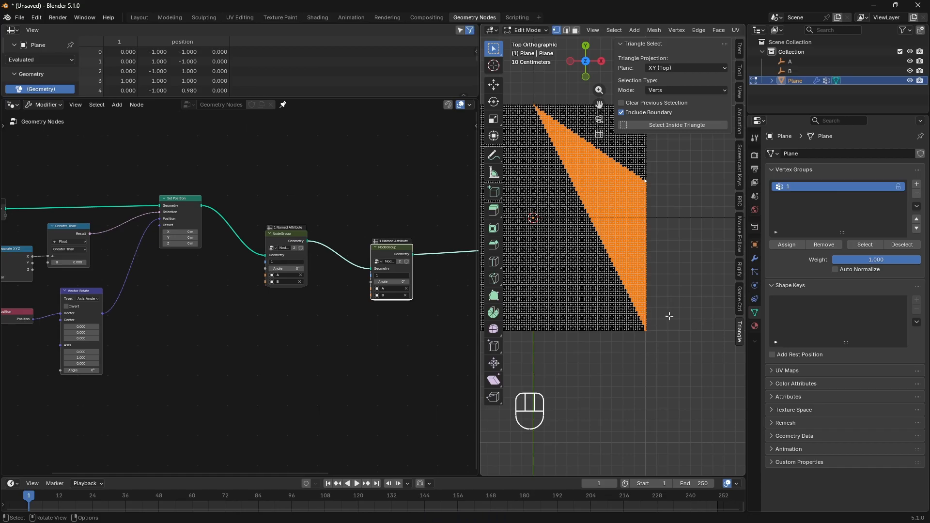
# Step: Create a vertex group named 2 and assign the vertices selected inside the triangle to it
pyautogui.click(916, 184)
pyautogui.doubleClick(813, 199)
pyautogui.write('2')
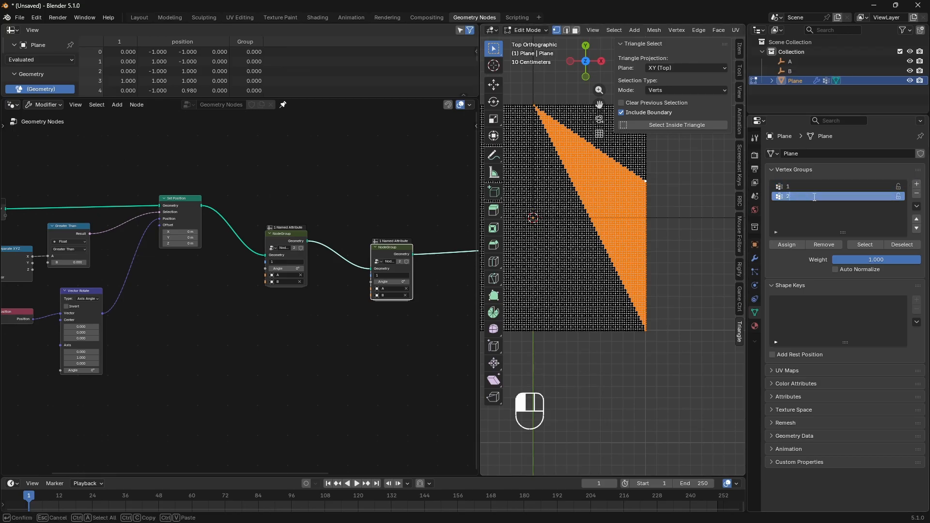
pyautogui.press('Return')
pyautogui.click(793, 247)
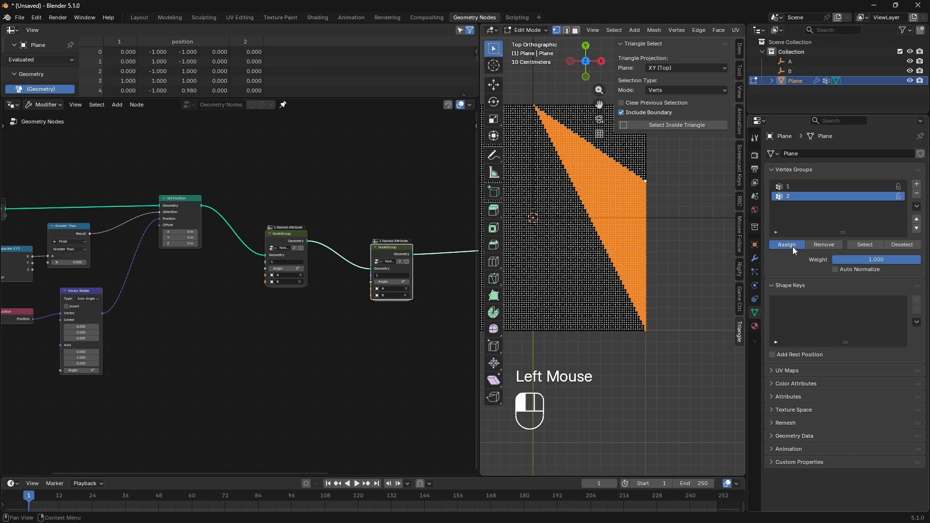
pyautogui.click(793, 246)
pyautogui.click(792, 246)
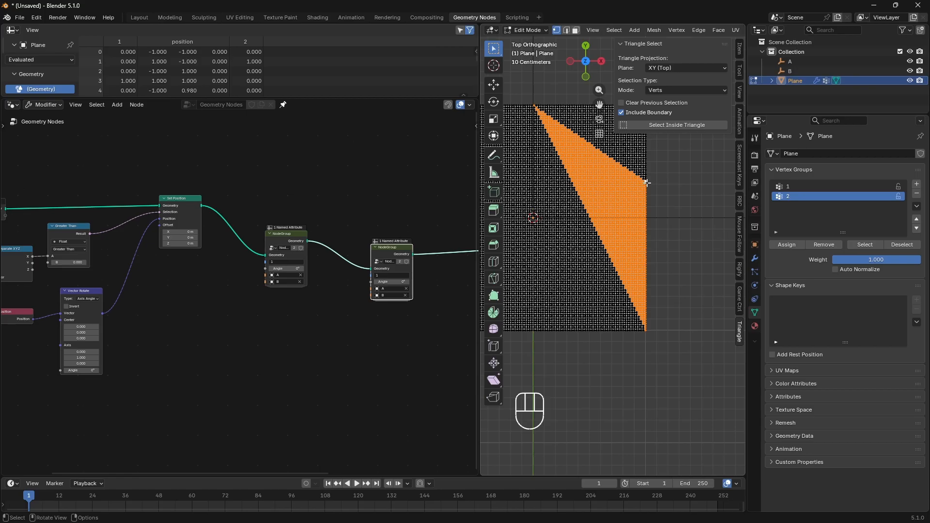
# Step: Hide the sidebar and snap the 3D cursor to the active vertex on the plane's +X edge
pyautogui.press('n')
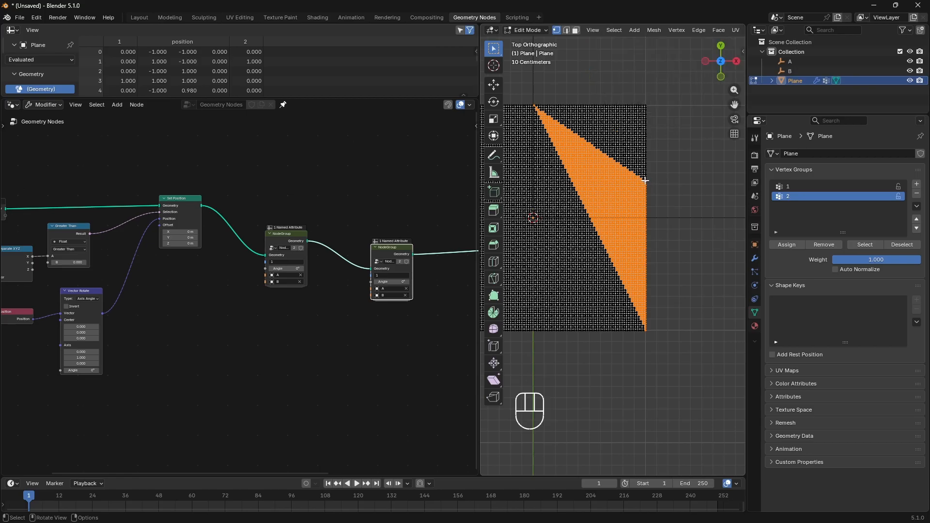
pyautogui.hotkey('shift', 's')
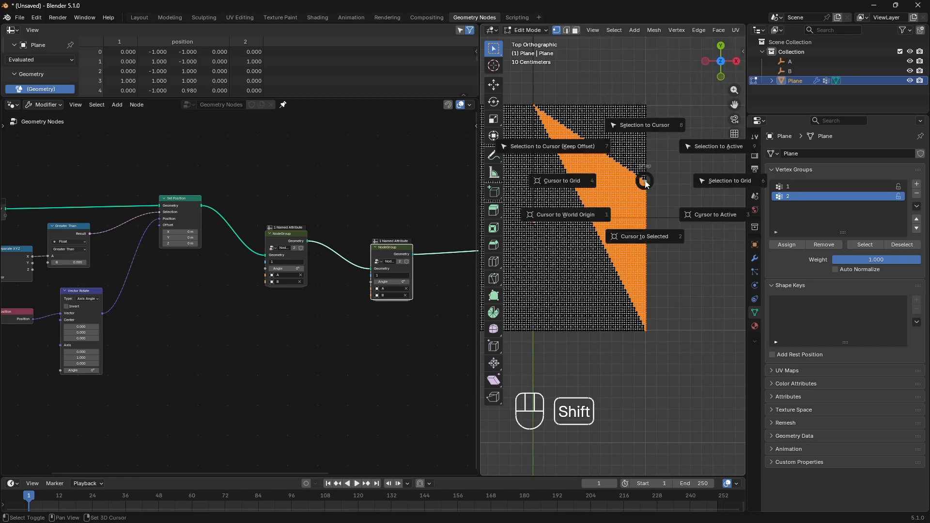
pyautogui.click(701, 214)
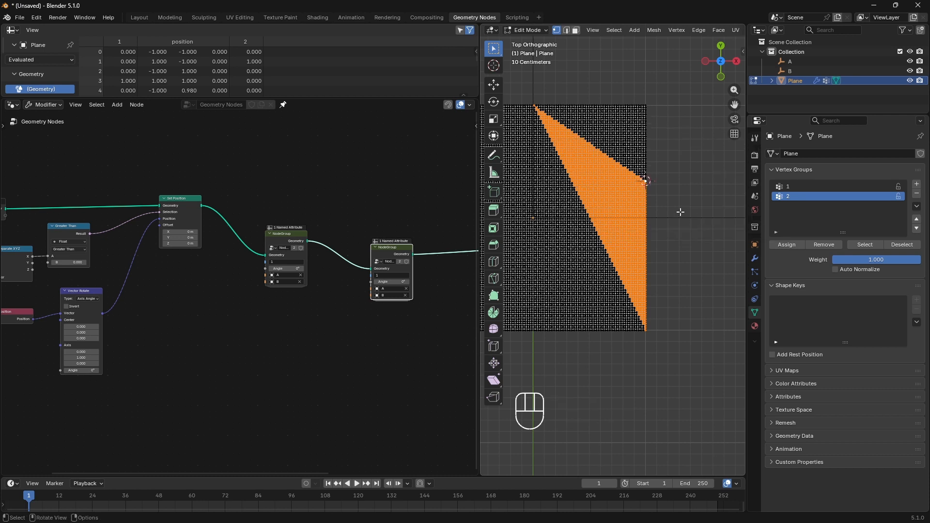
# Step: Box-select a short row of vertices running along the X direction inside the plane
pyautogui.scroll(2, 652, 183)
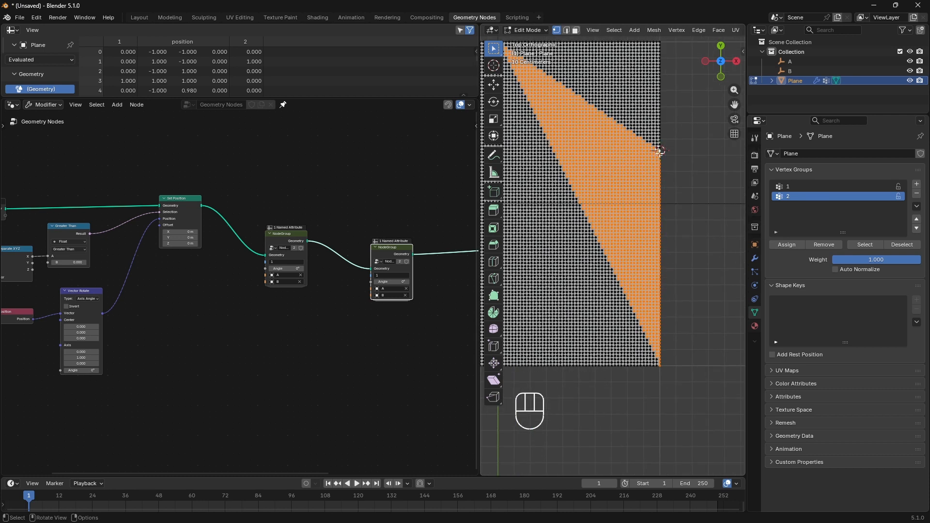
pyautogui.scroll(-1, 681, 226)
pyautogui.click(735, 135)
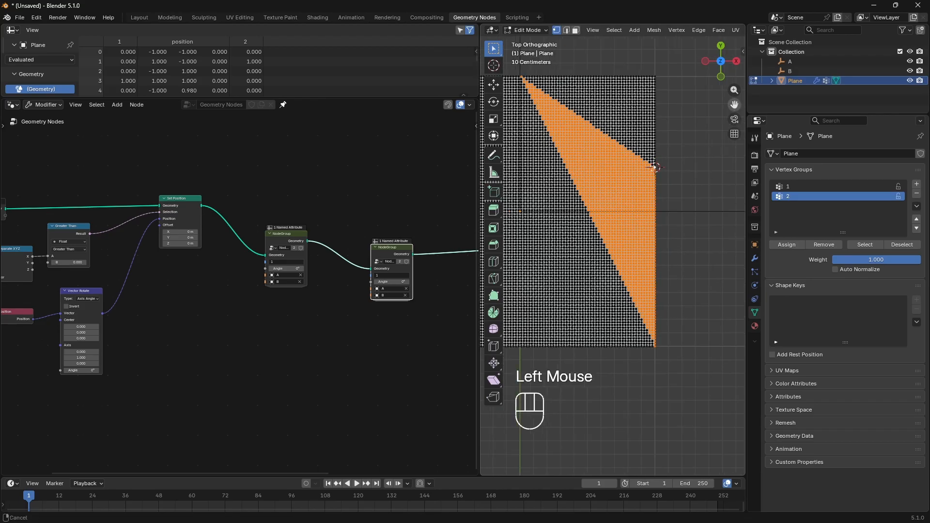
pyautogui.scroll(2, 636, 222)
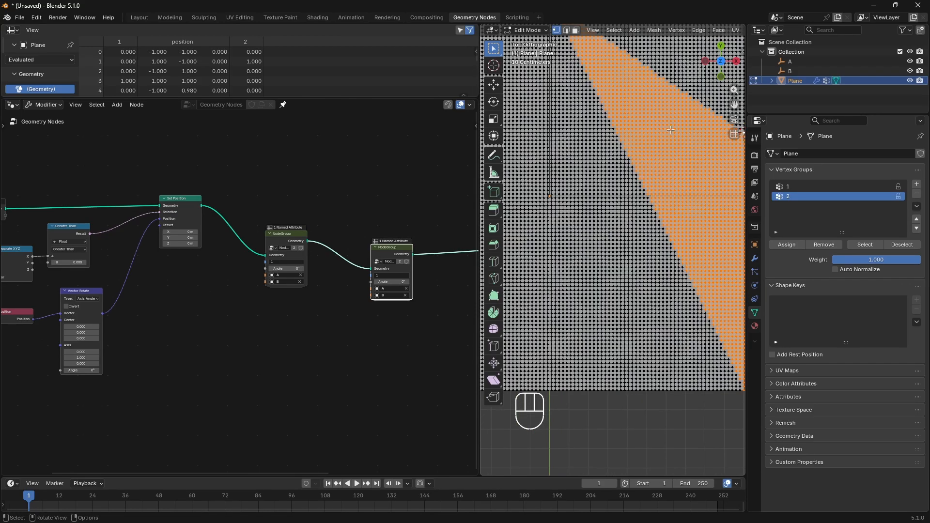
pyautogui.scroll(-2, 671, 129)
pyautogui.scroll(3, 653, 208)
pyautogui.scroll(1, 653, 209)
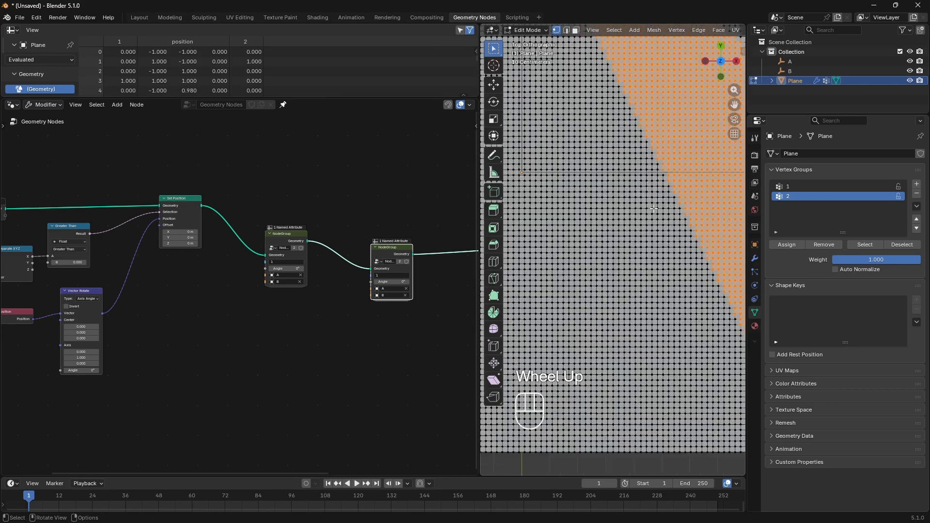
pyautogui.moveTo(735, 90); pyautogui.dragTo(735, 121)
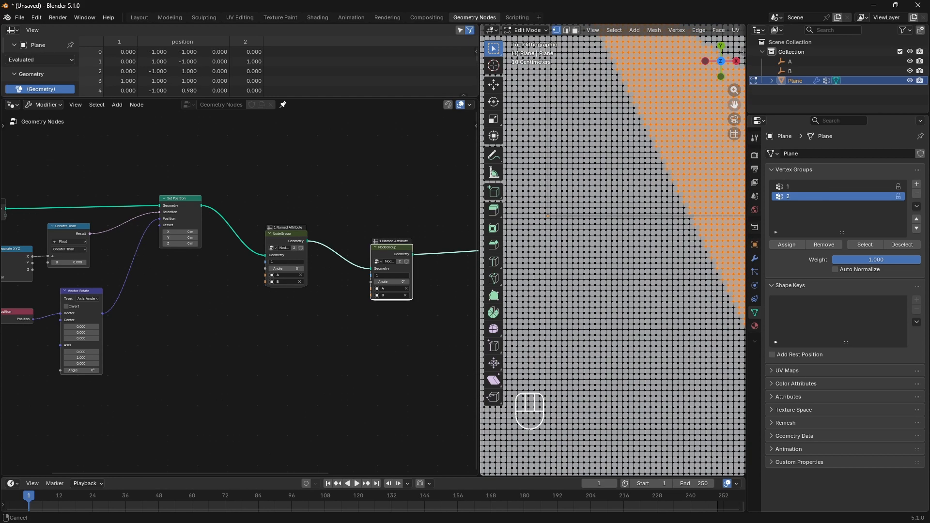
pyautogui.scroll(1, 676, 230)
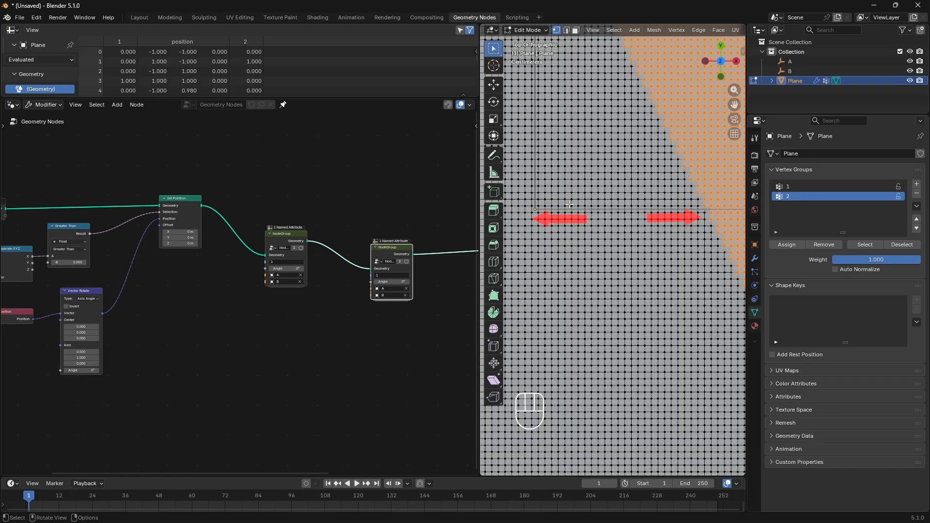
pyautogui.moveTo(701, 203); pyautogui.dragTo(536, 209)
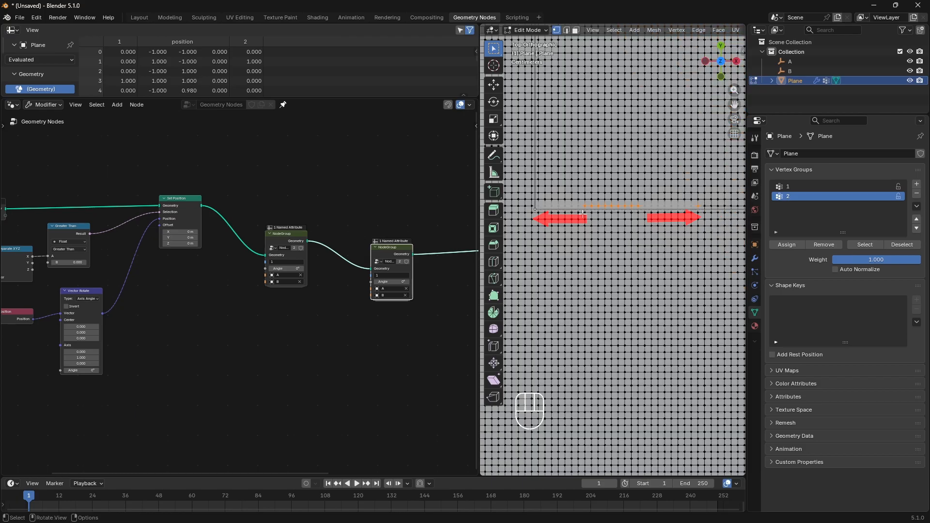
# Step: Enable the Statistics overlay in the 3D viewport
pyautogui.scroll(-4, 588, 211)
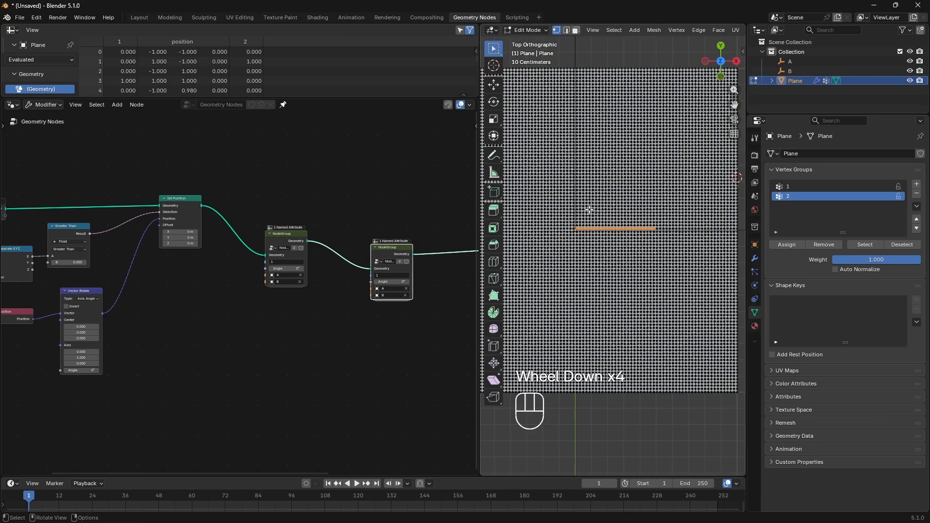
pyautogui.scroll(-6, 693, 30)
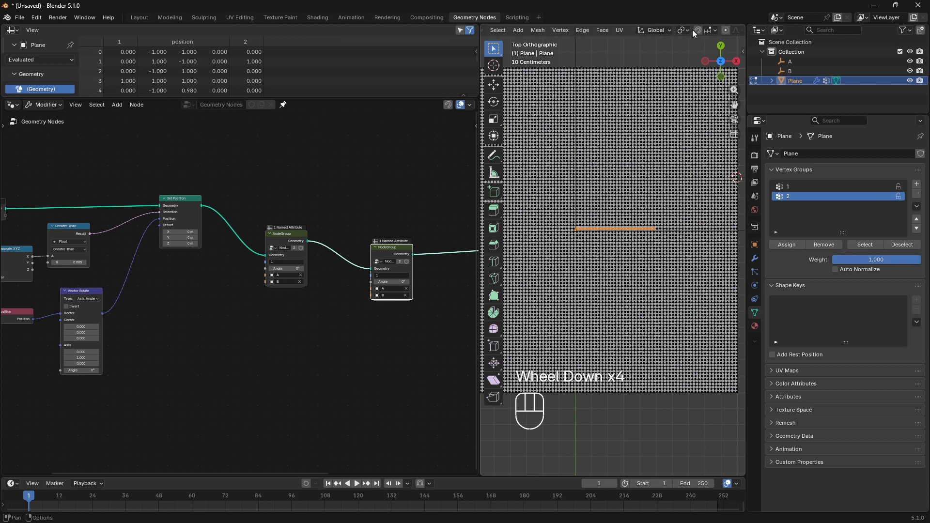
pyautogui.scroll(-2, 691, 31)
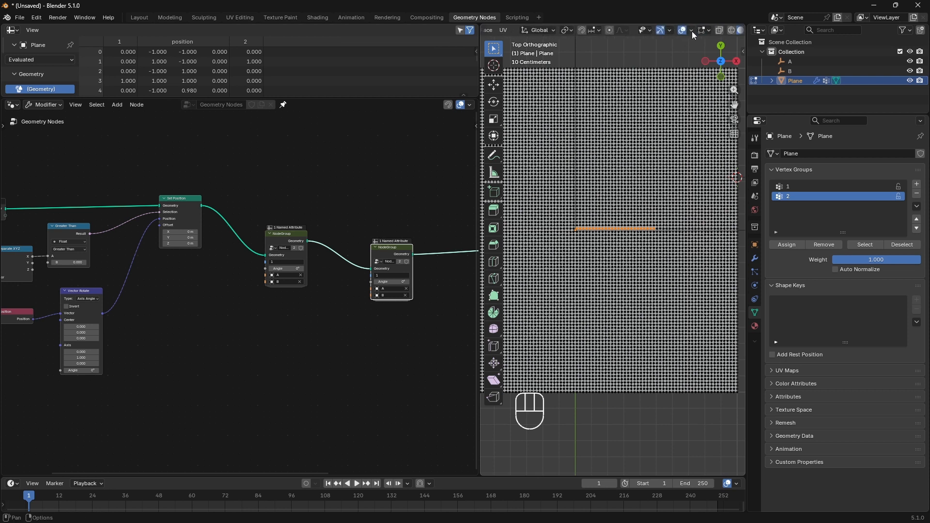
pyautogui.click(691, 30)
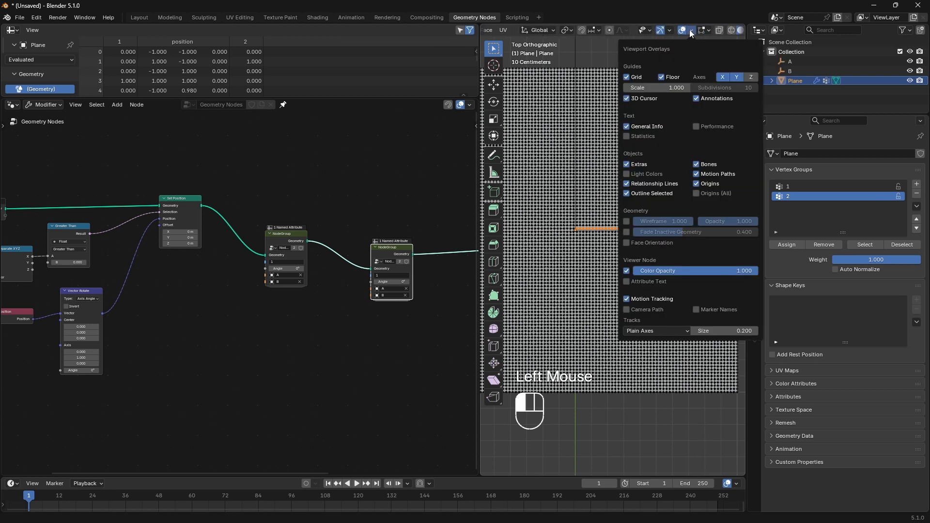
pyautogui.click(627, 137)
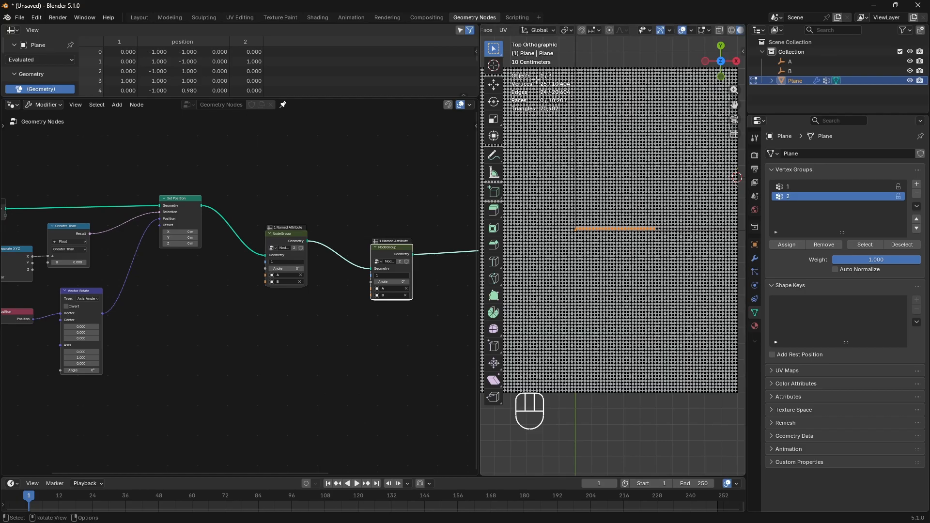
# Step: Box-select the +X edge vertices between the 3D cursor and the plane's +X, +Y corner
pyautogui.moveTo(735, 105); pyautogui.dragTo(662, 113)
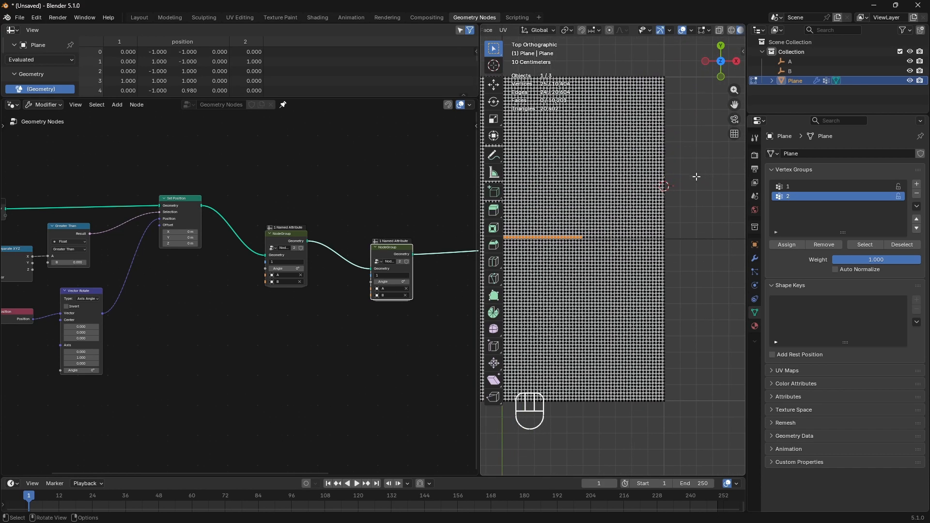
pyautogui.scroll(1, 696, 179)
pyautogui.moveTo(735, 104); pyautogui.dragTo(694, 170)
pyautogui.scroll(2, 694, 158)
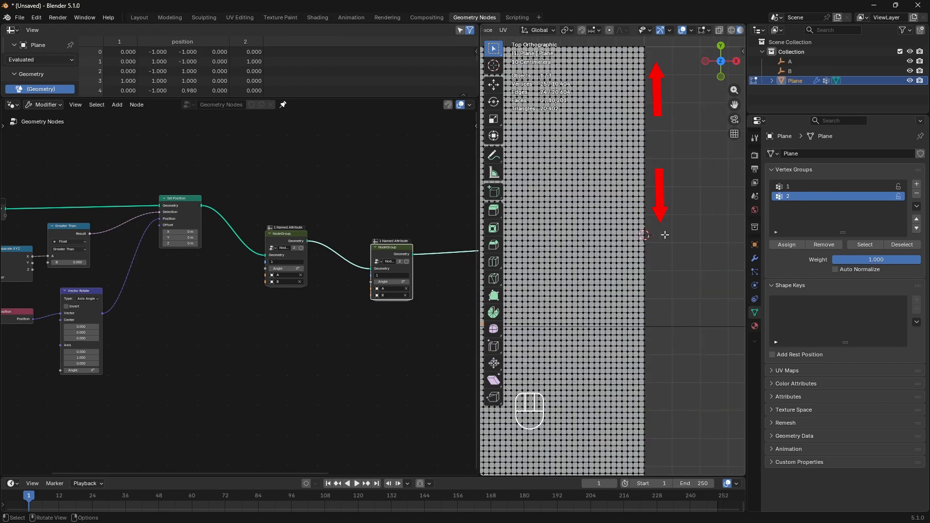
pyautogui.moveTo(664, 233); pyautogui.dragTo(643, 40)
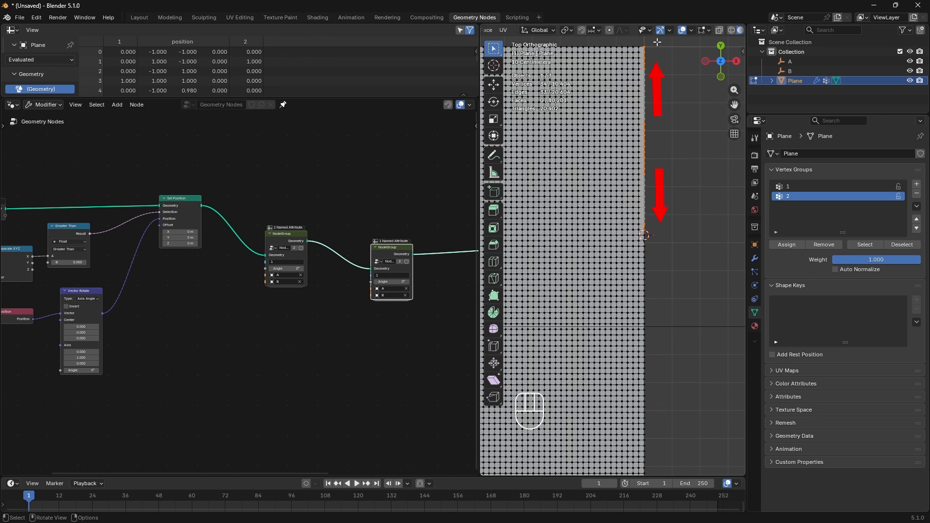
# Step: Select 28 vertices along the +X edge starting at the +X, +Y corner and snap the 3D cursor to the last one
pyautogui.moveTo(657, 42); pyautogui.dragTo(642, 177)
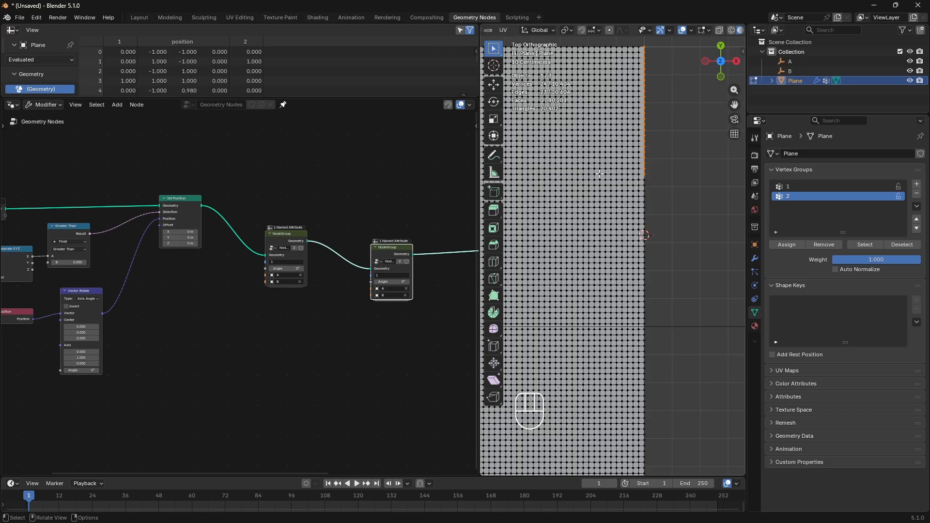
pyautogui.keyDown('shift'); pyautogui.click(644, 183); pyautogui.keyUp('shift')
pyautogui.keyDown('shift'); pyautogui.click(644, 187); pyautogui.keyUp('shift')
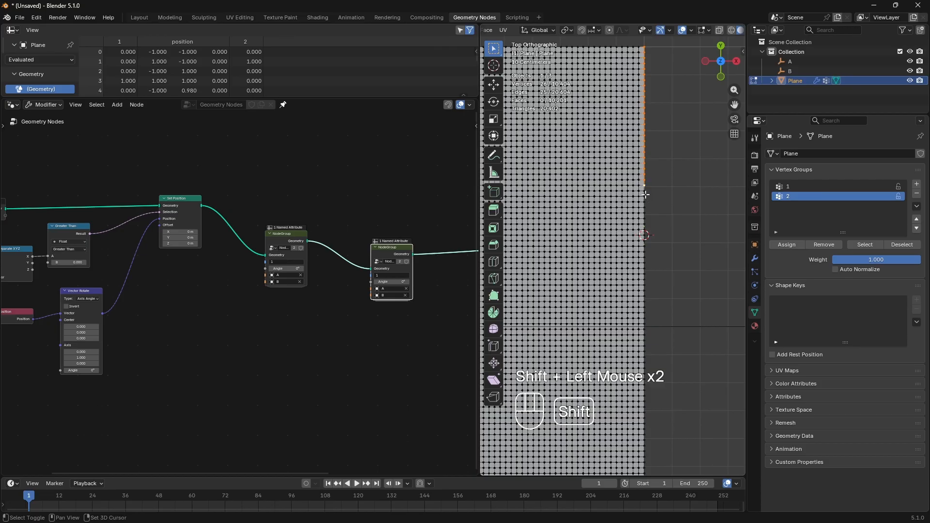
pyautogui.keyDown('shift'); pyautogui.click(645, 191); pyautogui.keyUp('shift')
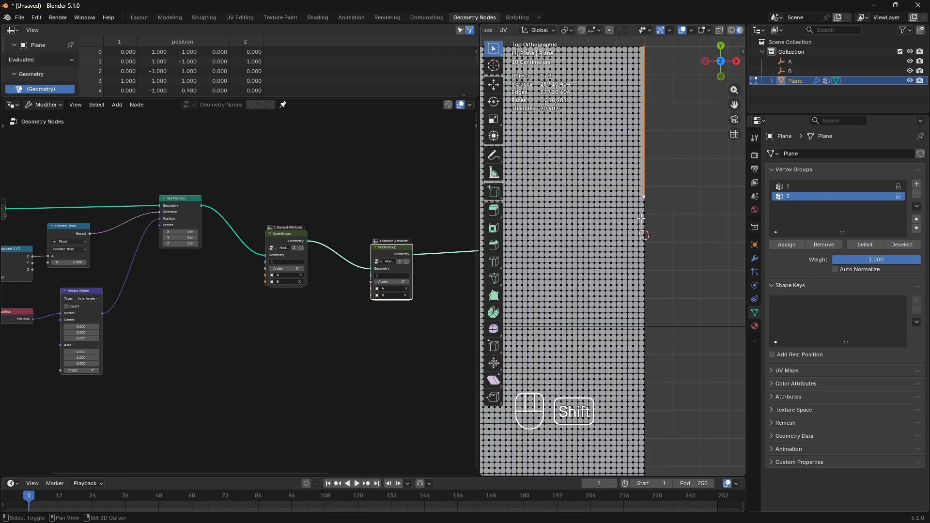
pyautogui.hotkey('shift', 's')
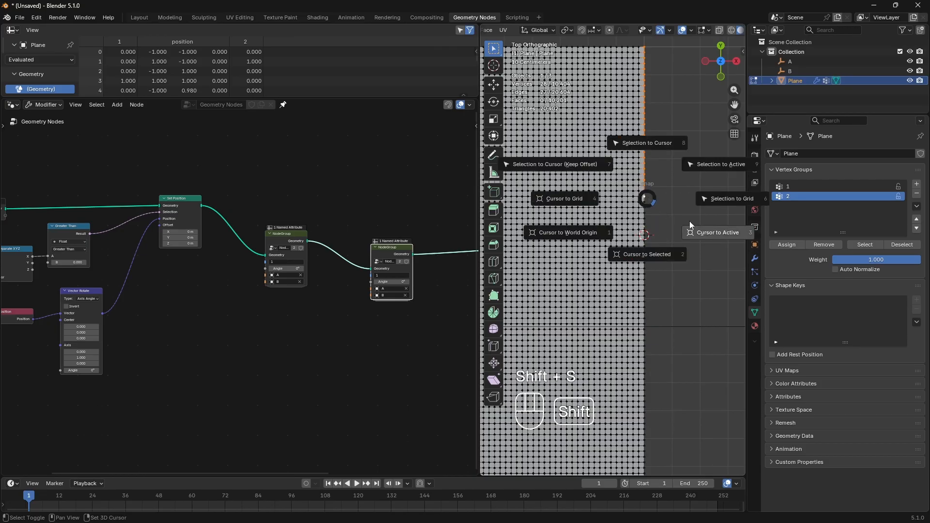
pyautogui.click(714, 232)
# Step: Select the vertex at the 3D cursor, the +X, −Y corner vertex and the vertex at the middle of the +Y edge
pyautogui.scroll(-2, 657, 232)
pyautogui.scroll(-1, 657, 232)
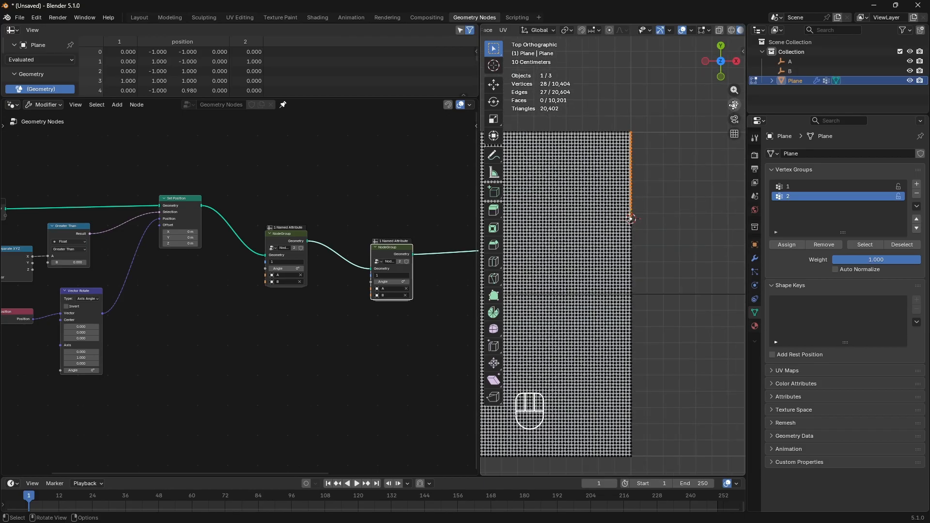
pyautogui.moveTo(734, 105); pyautogui.dragTo(790, 107)
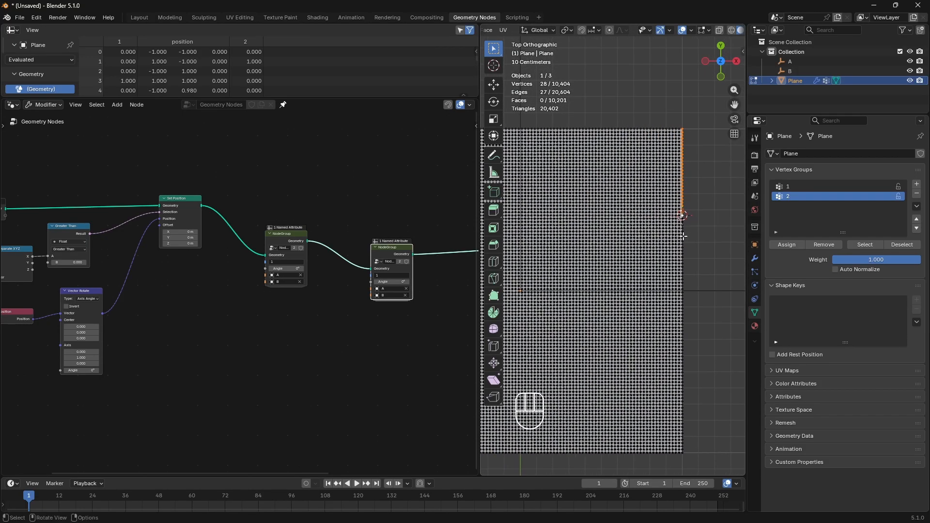
pyautogui.click(682, 215)
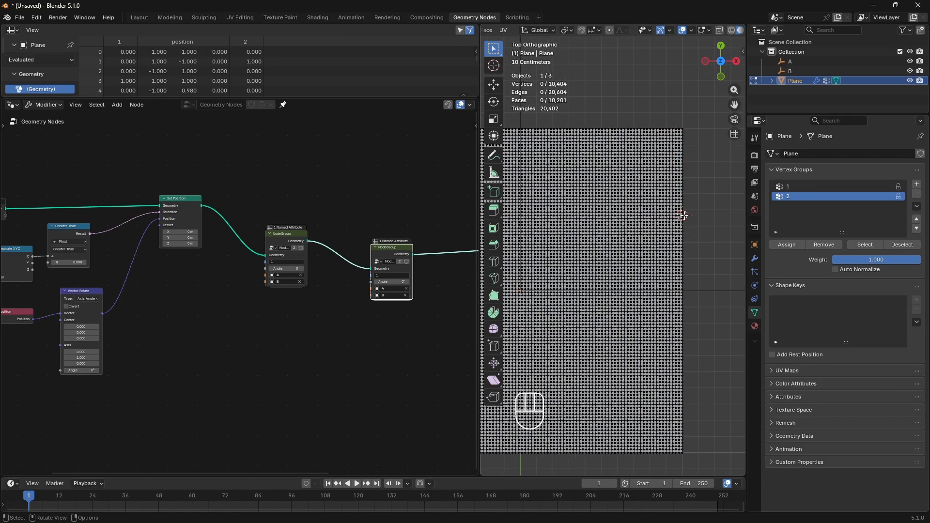
pyautogui.click(683, 216)
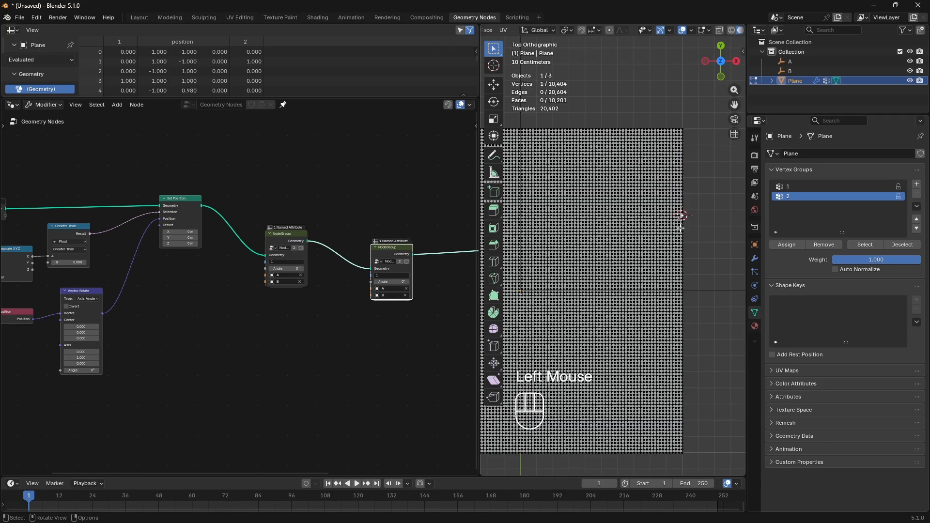
pyautogui.keyDown('shift'); pyautogui.click(687, 455); pyautogui.keyUp('shift')
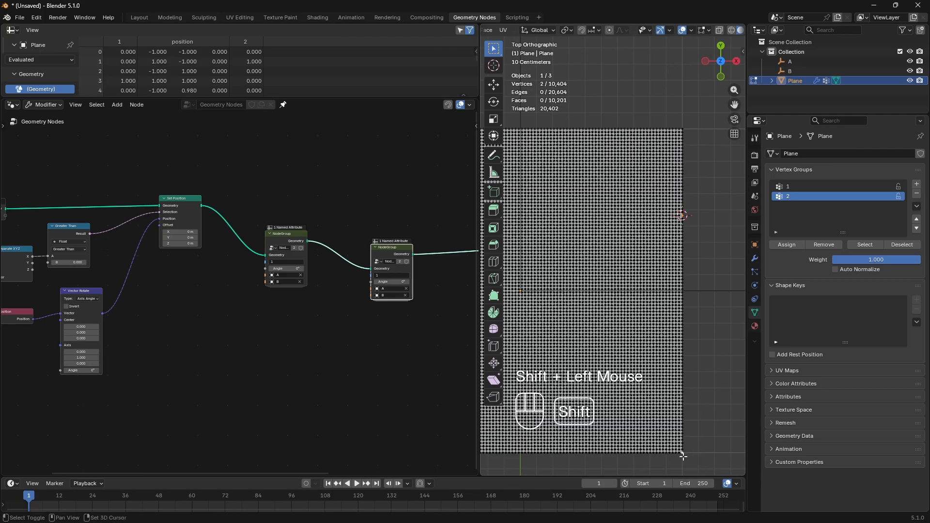
pyautogui.keyDown('shift'); pyautogui.click(522, 129); pyautogui.keyUp('shift')
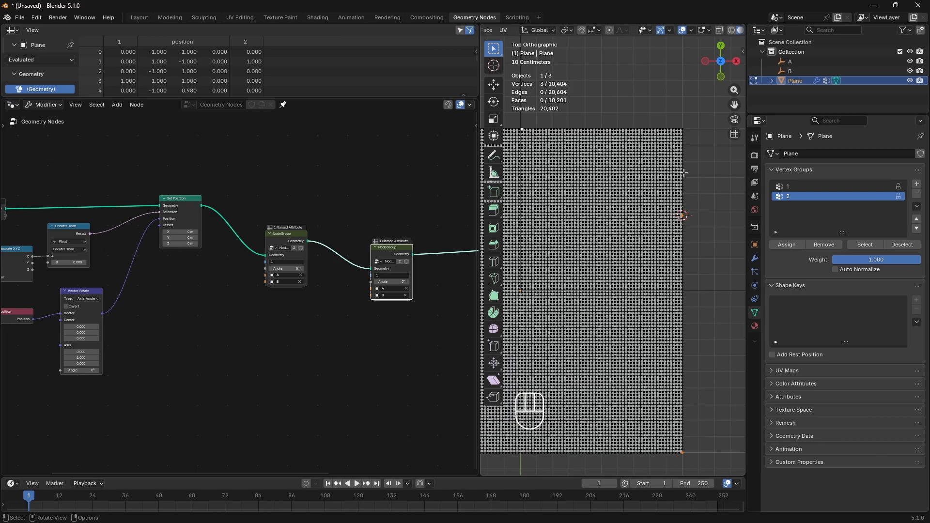
# Step: Use Triangle Select to select all vertices inside the triangle formed by the three picked vertices, and inspect its slanted edge
pyautogui.press('n')
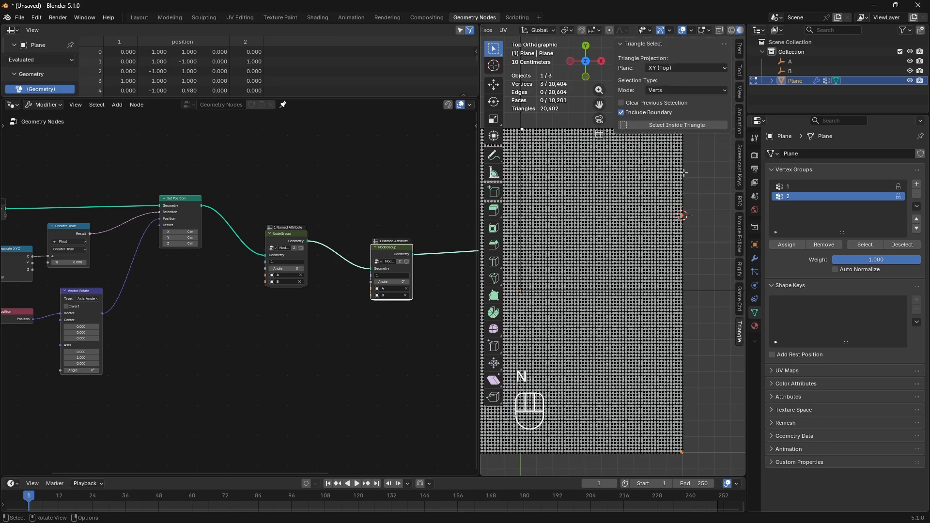
pyautogui.click(703, 126)
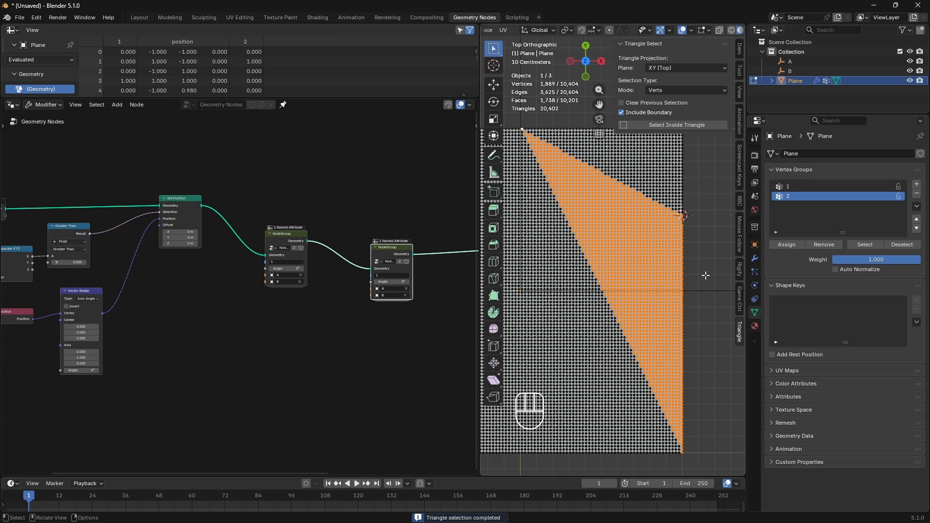
pyautogui.scroll(2, 713, 278)
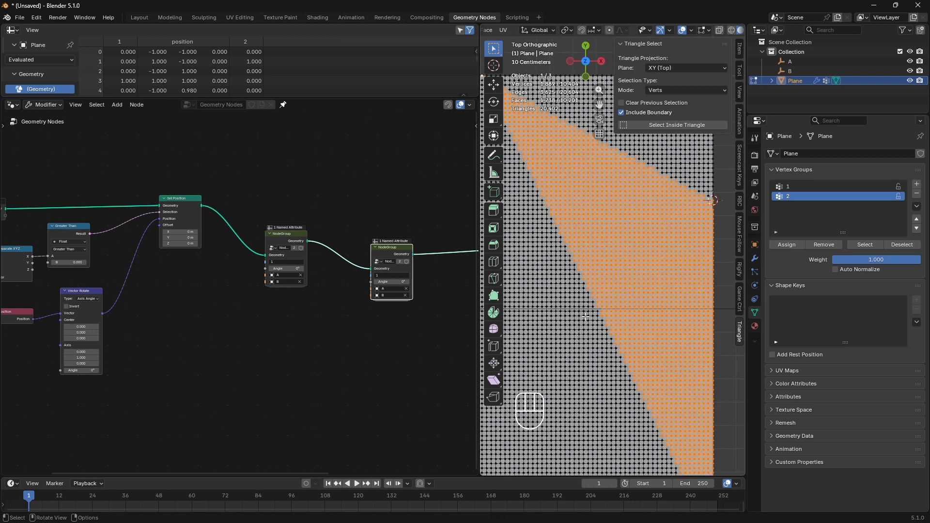
pyautogui.keyDown('shift'); pyautogui.moveTo(585, 316); pyautogui.dragTo(636, 274, button='middle'); pyautogui.keyUp('shift')
pyautogui.scroll(2, 636, 275)
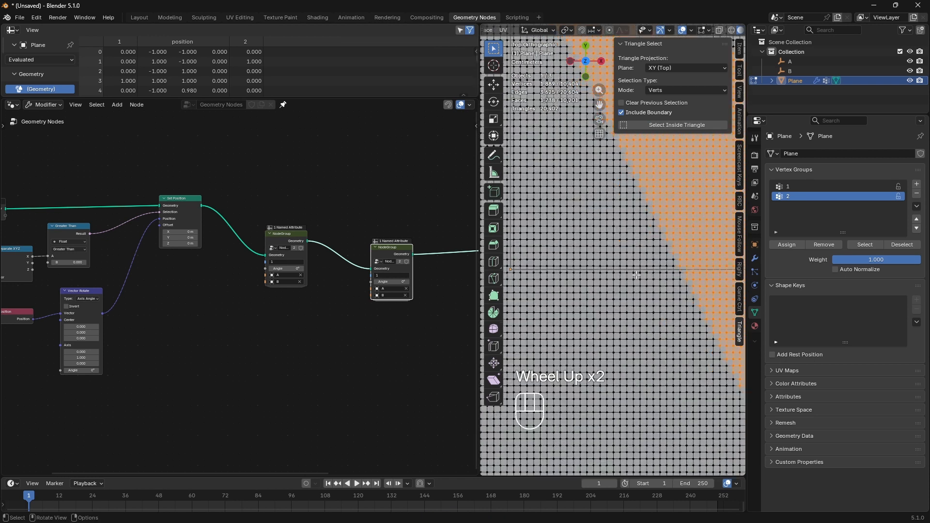
pyautogui.press('n')
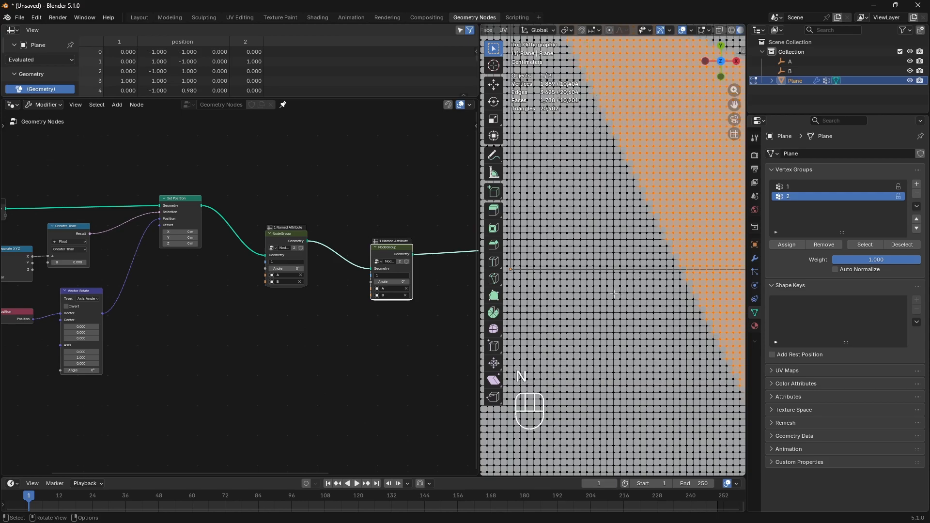
pyautogui.keyDown('shift'); pyautogui.moveTo(636, 312); pyautogui.dragTo(647, 307, button='middle'); pyautogui.keyUp('shift')
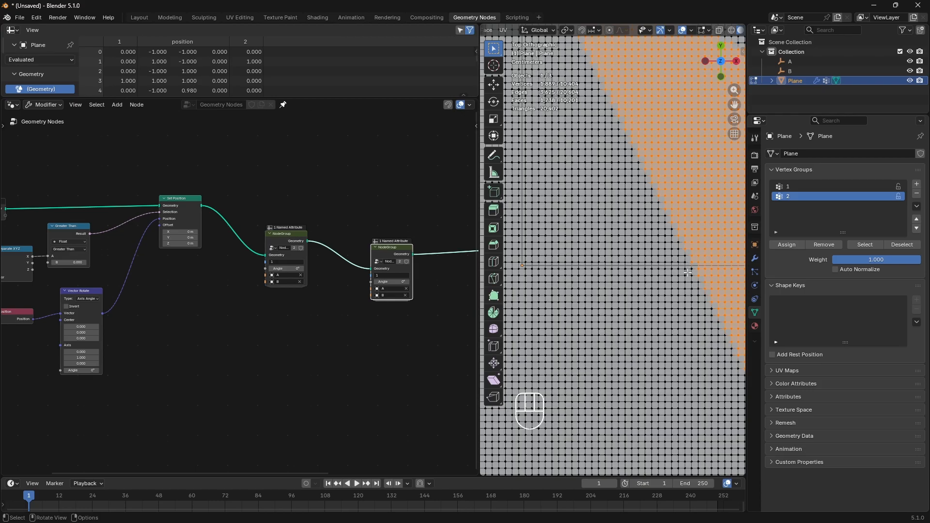
# Step: Box-select the horizontal row of vertices from the plane's centre to the slanted fold line to check its vertex count
pyautogui.moveTo(687, 273); pyautogui.dragTo(522, 266)
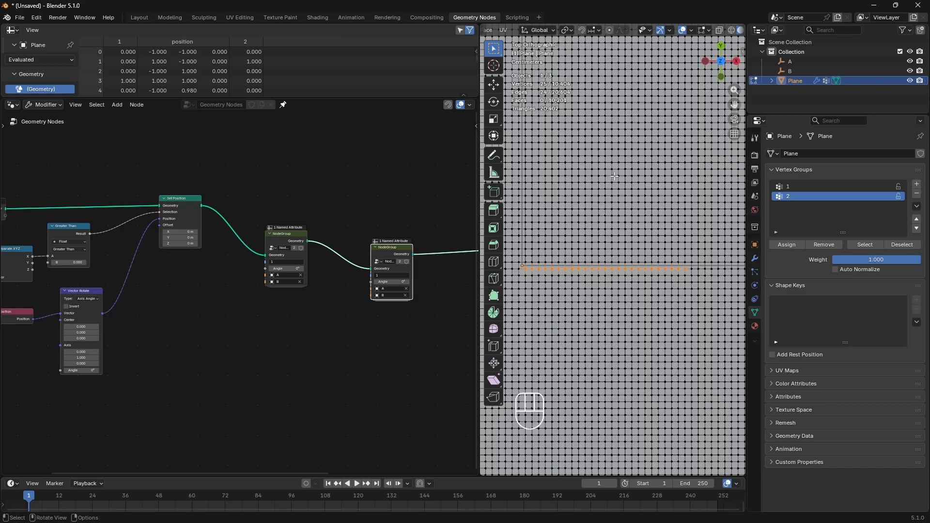
pyautogui.scroll(-5, 614, 175)
pyautogui.moveTo(734, 105); pyautogui.dragTo(679, 102)
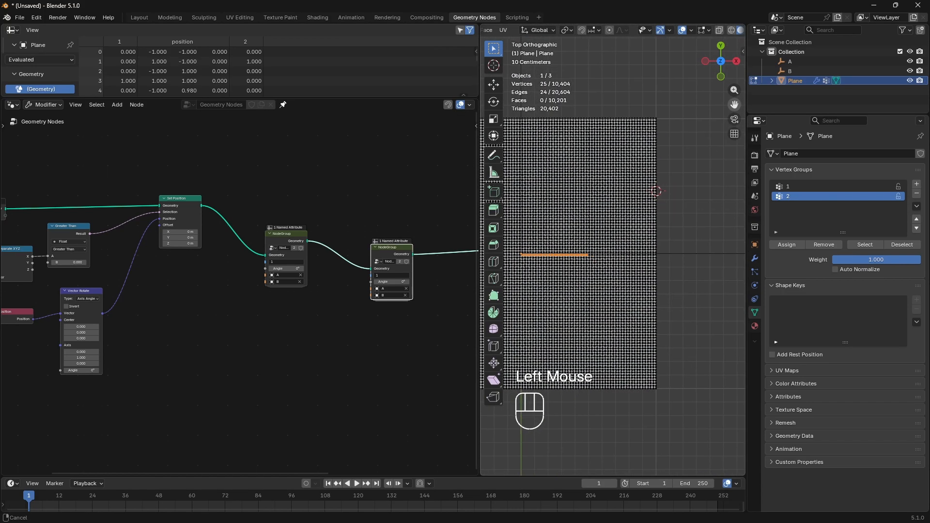
# Step: Box-select the vertices along the plane's right edge from near the 3D cursor up to the corner to check their count
pyautogui.scroll(5, 613, 252)
pyautogui.moveTo(734, 105); pyautogui.dragTo(664, 202)
pyautogui.scroll(2, 667, 198)
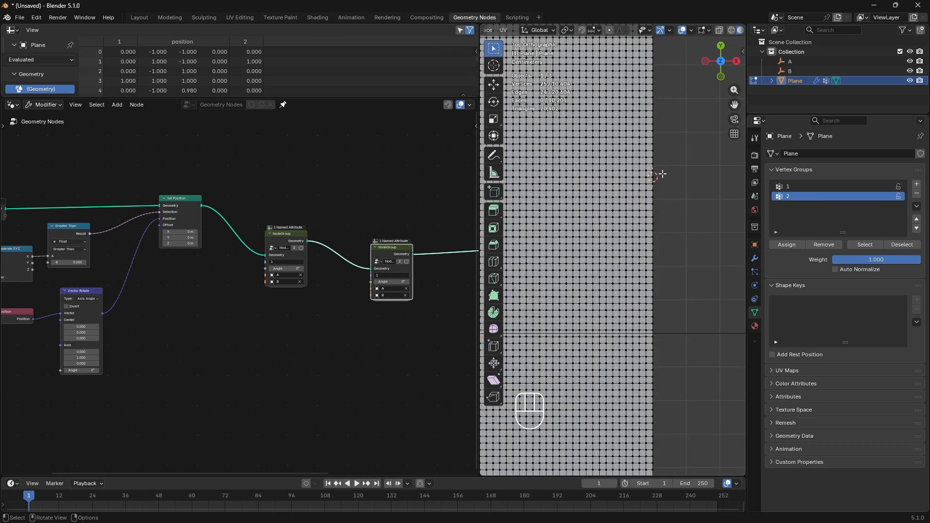
pyautogui.moveTo(665, 171); pyautogui.dragTo(649, 23)
pyautogui.scroll(-2, 651, 121)
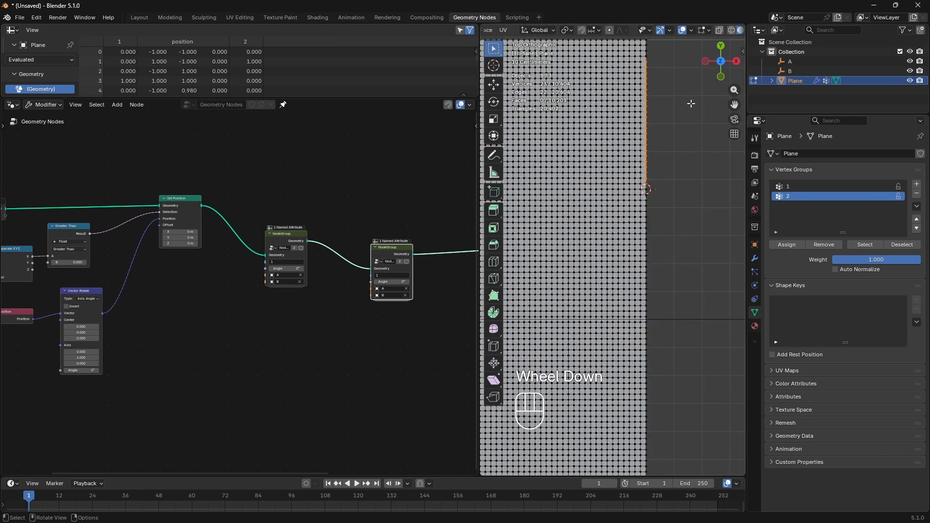
pyautogui.keyDown('shift'); pyautogui.moveTo(652, 123); pyautogui.dragTo(636, 96); pyautogui.keyUp('shift')
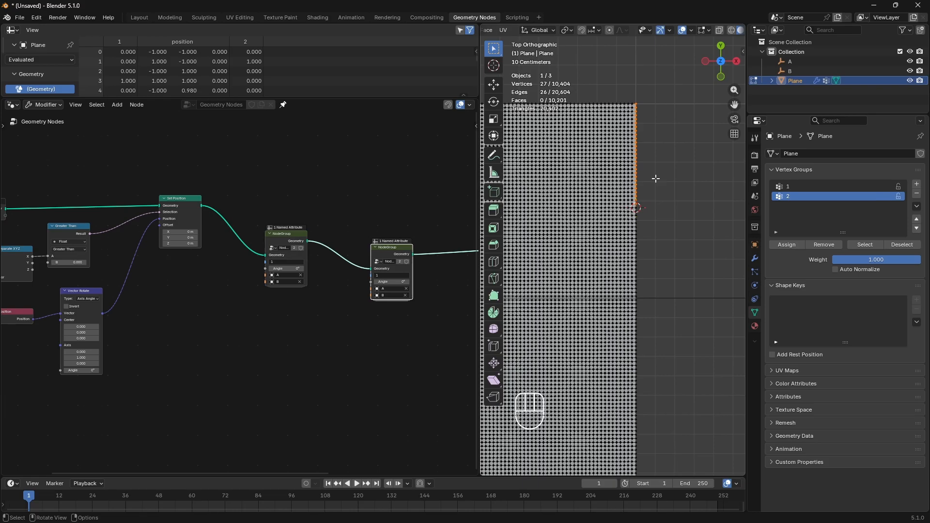
pyautogui.scroll(1, 654, 206)
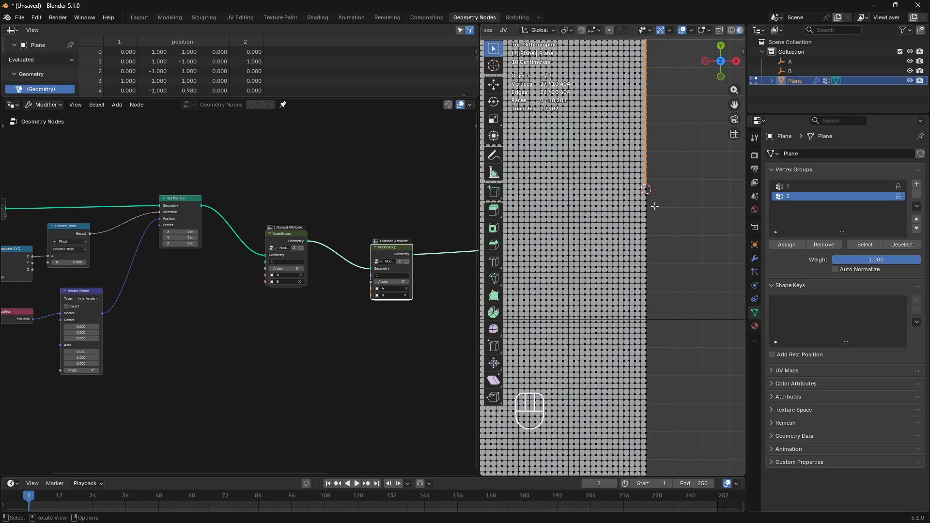
pyautogui.scroll(1, 655, 206)
pyautogui.moveTo(734, 105); pyautogui.dragTo(719, 142)
pyautogui.scroll(-2, 672, 200)
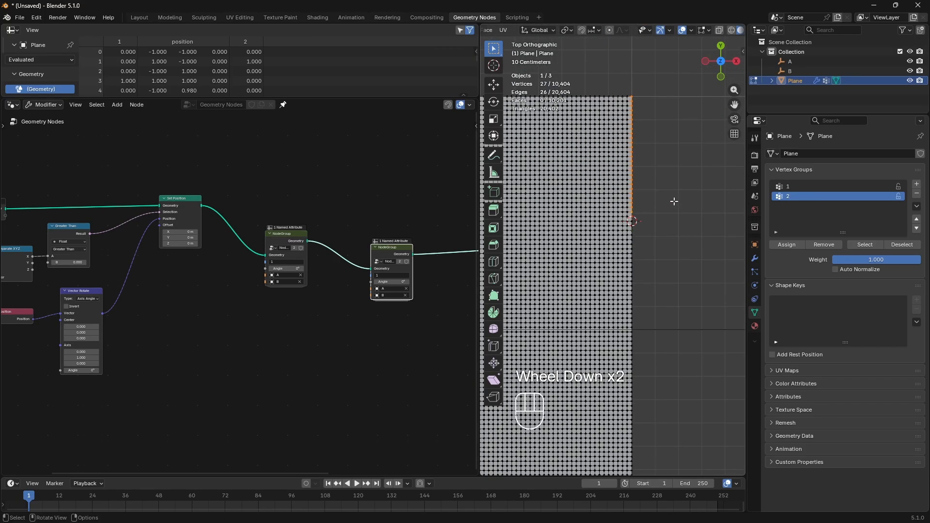
# Step: Select three triangle corners: the right-edge vertex just above the 3D cursor, the top-edge midpoint vertex and the plane's lower-right corner vertex
pyautogui.click(660, 207)
pyautogui.scroll(2, 653, 209)
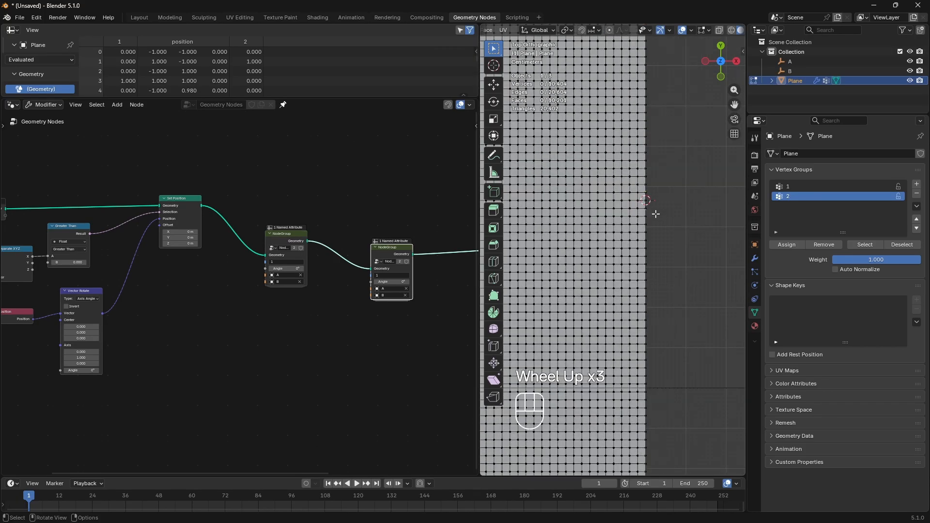
pyautogui.click(645, 184)
pyautogui.scroll(-4, 675, 245)
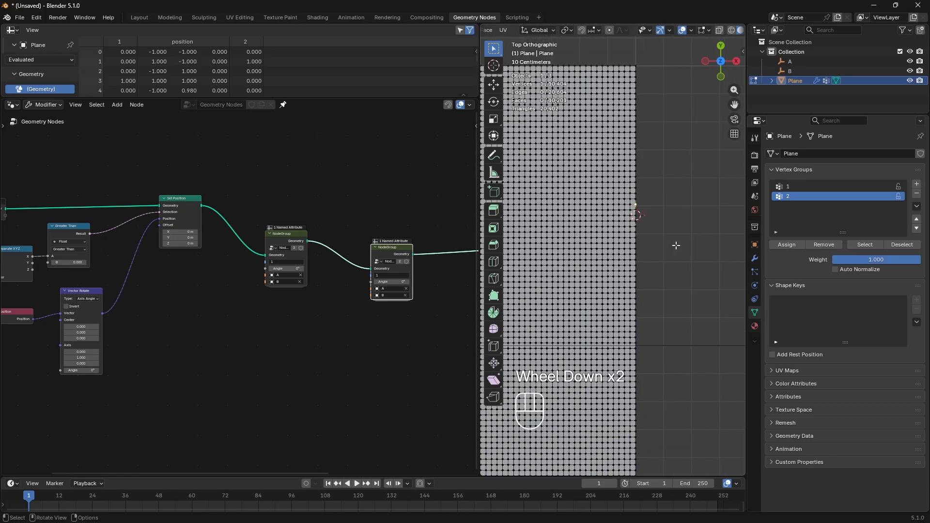
pyautogui.moveTo(735, 104); pyautogui.dragTo(837, 124)
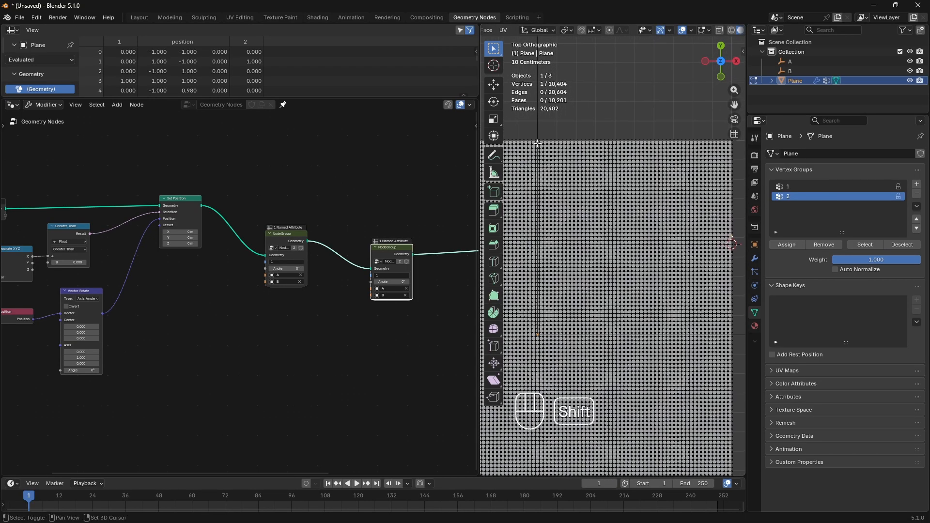
pyautogui.keyDown('shift'); pyautogui.click(539, 138); pyautogui.keyUp('shift')
pyautogui.moveTo(734, 104); pyautogui.dragTo(681, 6)
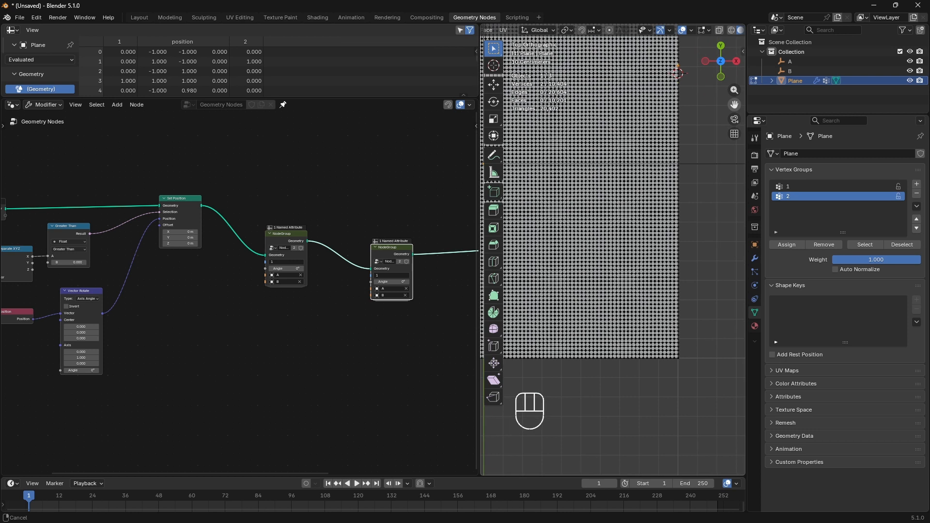
pyautogui.keyDown('shift'); pyautogui.click(677, 358); pyautogui.keyUp('shift')
# Step: Use Triangle Select on the XY (Top) plane to select all vertices inside the picked triangle, including its boundary
pyautogui.press('n')
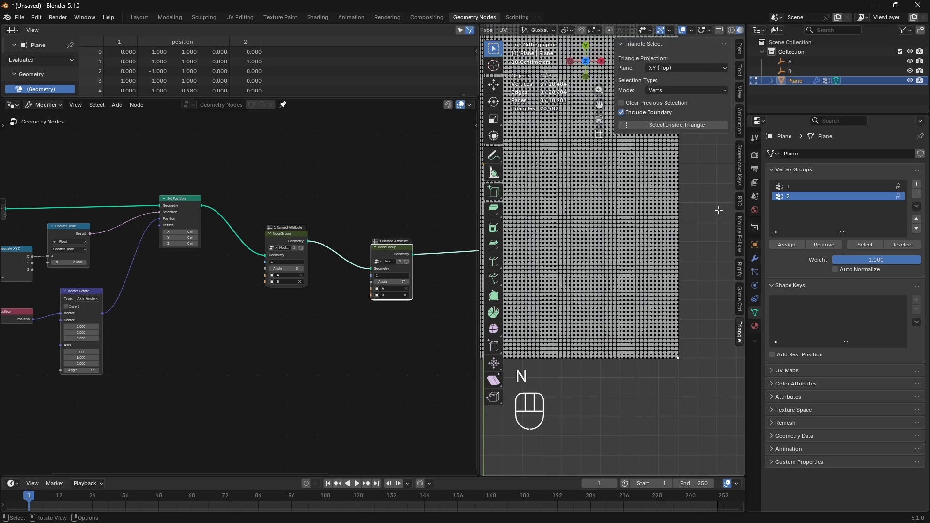
pyautogui.click(688, 124)
pyautogui.scroll(-3, 708, 235)
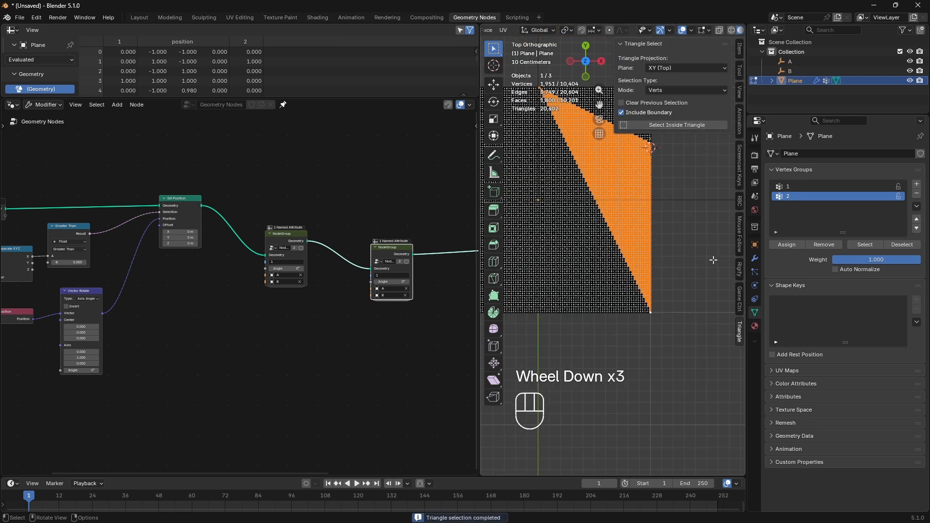
pyautogui.press('n')
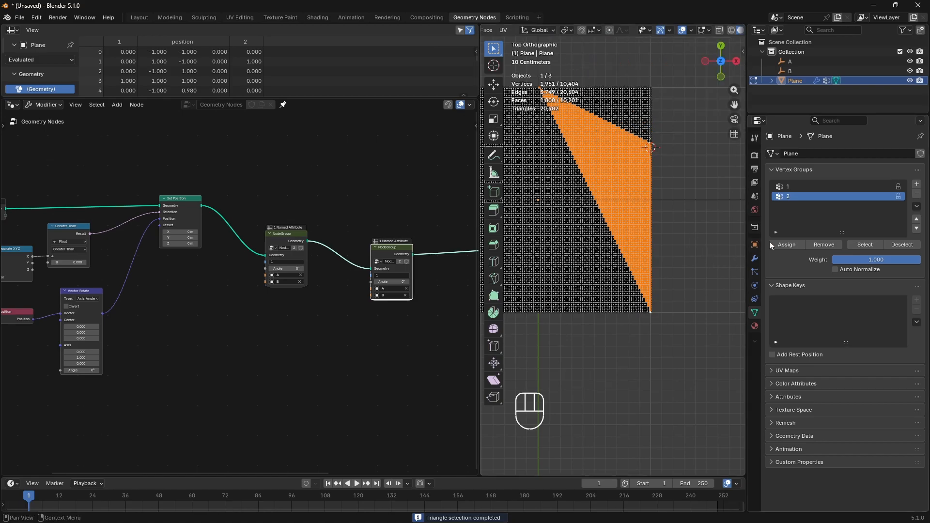
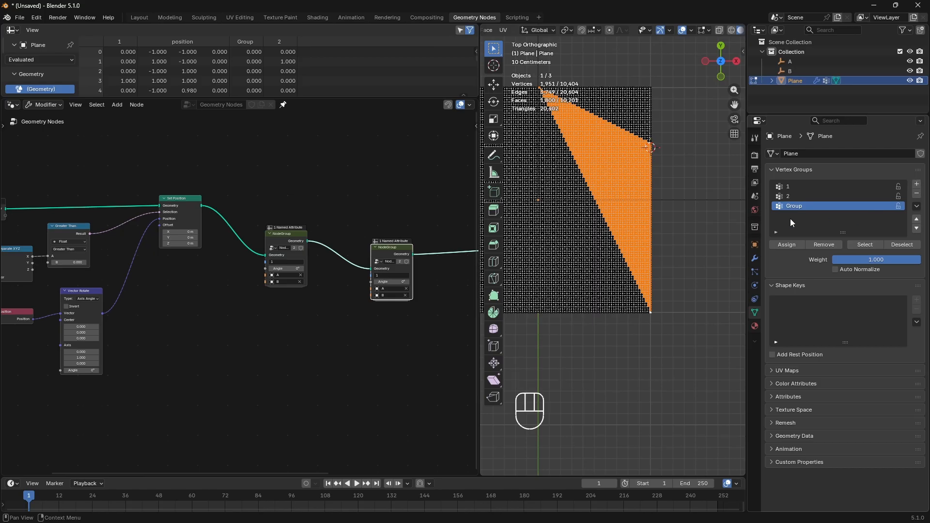
# Step: Add a new vertex group and assign the selected triangle vertices to it
pyautogui.click(784, 248)
pyautogui.click(785, 248)
pyautogui.click(785, 248)
pyautogui.click(785, 248)
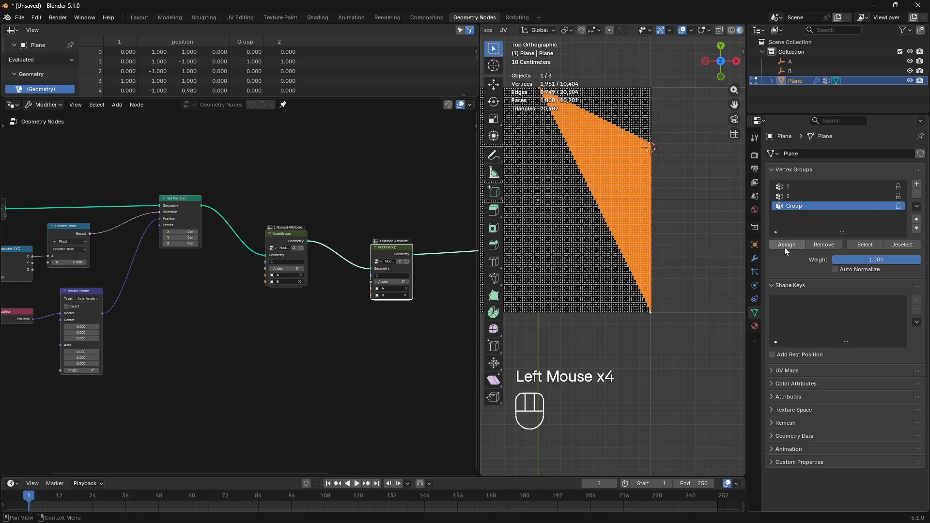
# Step: Replace the old vertex group 2 with the new group, renaming it 2 and assigning the triangle vertices to it
pyautogui.click(868, 197)
pyautogui.click(916, 193)
pyautogui.doubleClick(800, 196)
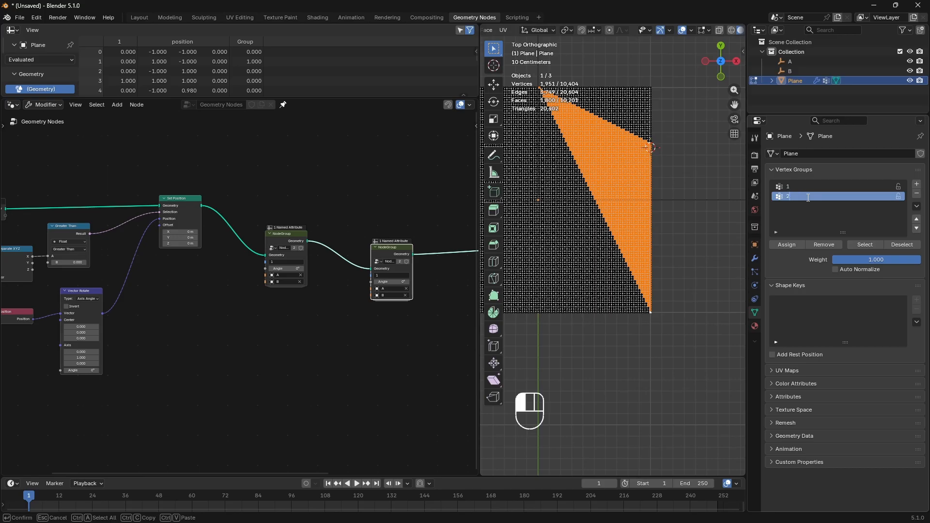
pyautogui.press('Return')
pyautogui.click(785, 245)
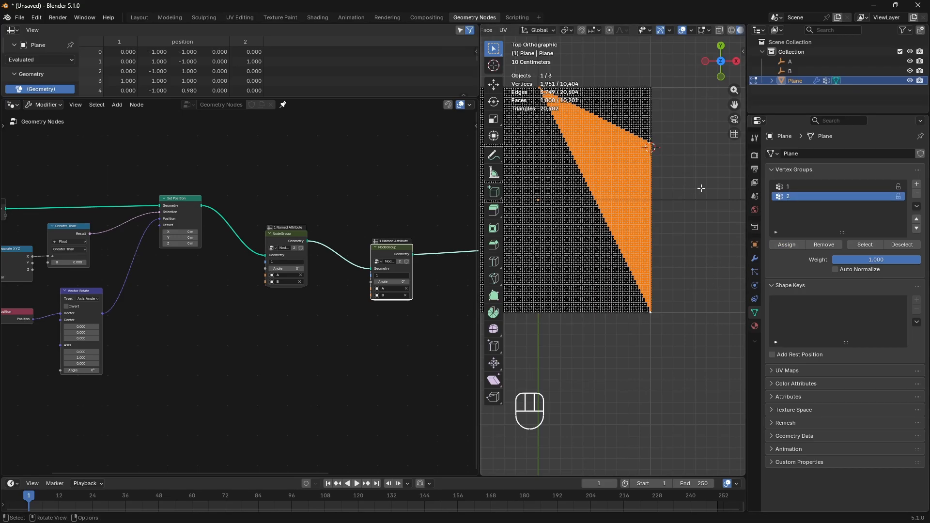
# Step: Snap the 3D cursor to the active vertex at the plane's lower-right corner, and return to Object Mode
pyautogui.press('Tab')
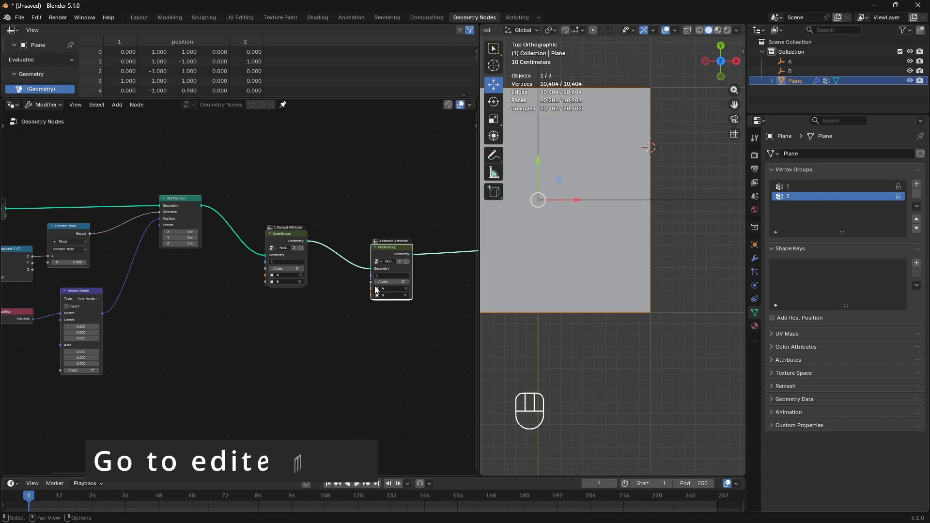
pyautogui.press('Tab')
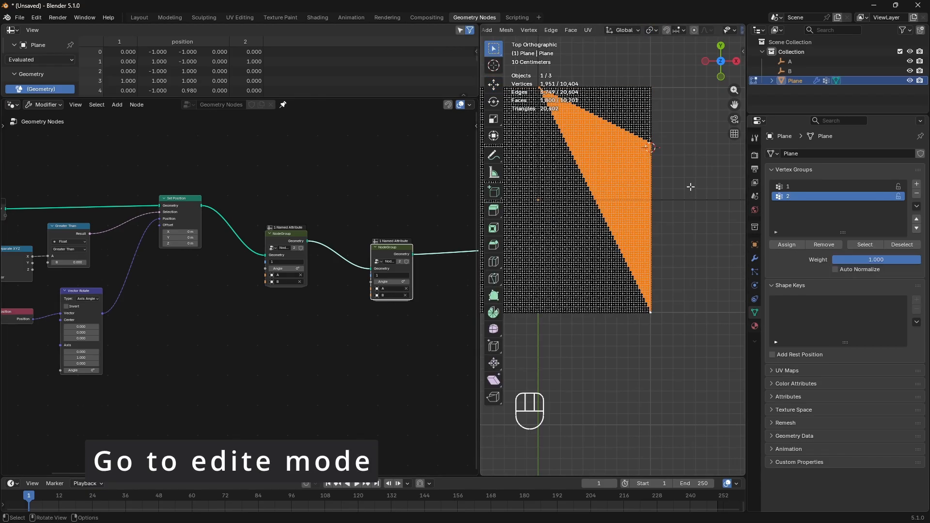
pyautogui.moveTo(734, 105); pyautogui.dragTo(784, 147)
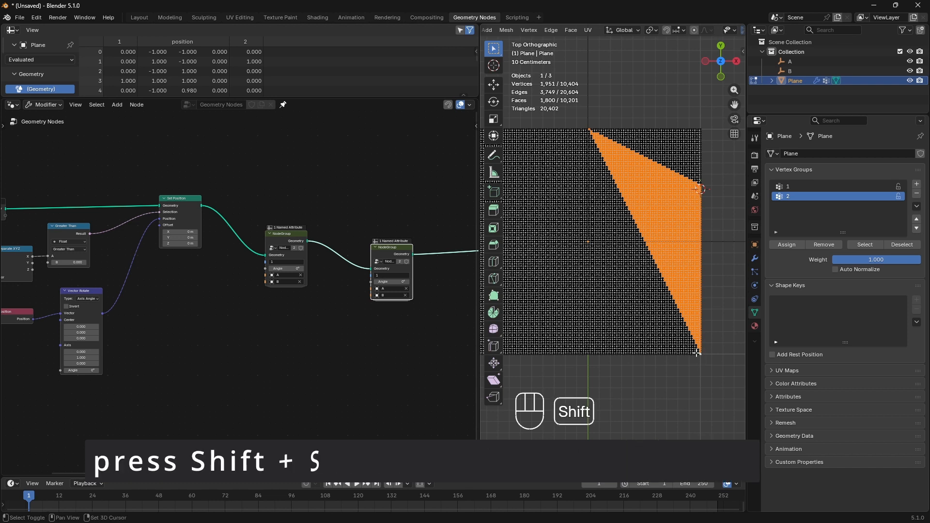
pyautogui.hotkey('shift', 's')
pyautogui.click(729, 383)
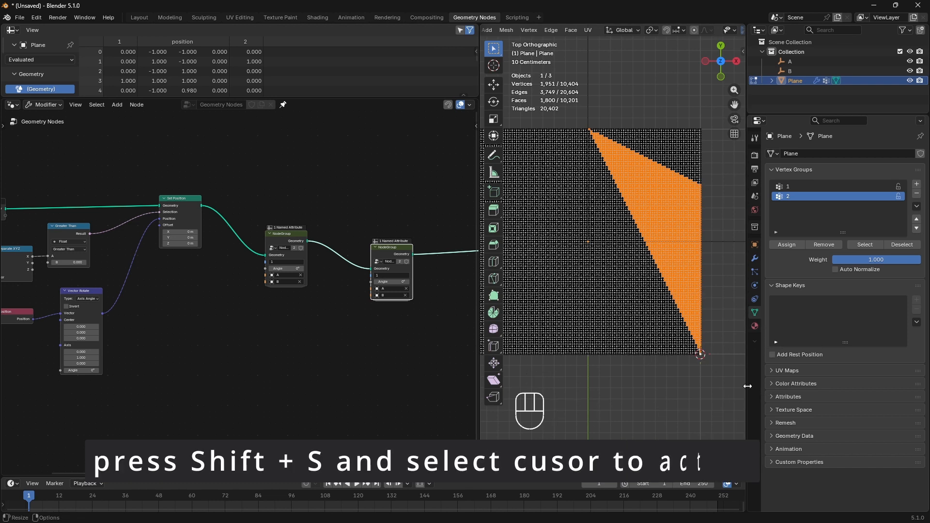
pyautogui.press('Tab')
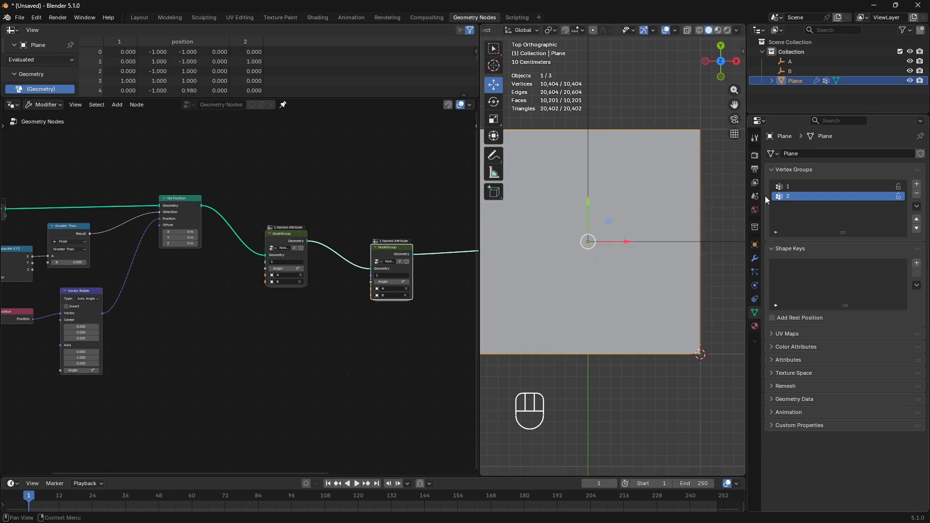
# Step: Duplicate the empty B in place and move the copy -1 m along Y to the plane's lower-right corner
pyautogui.click(791, 72)
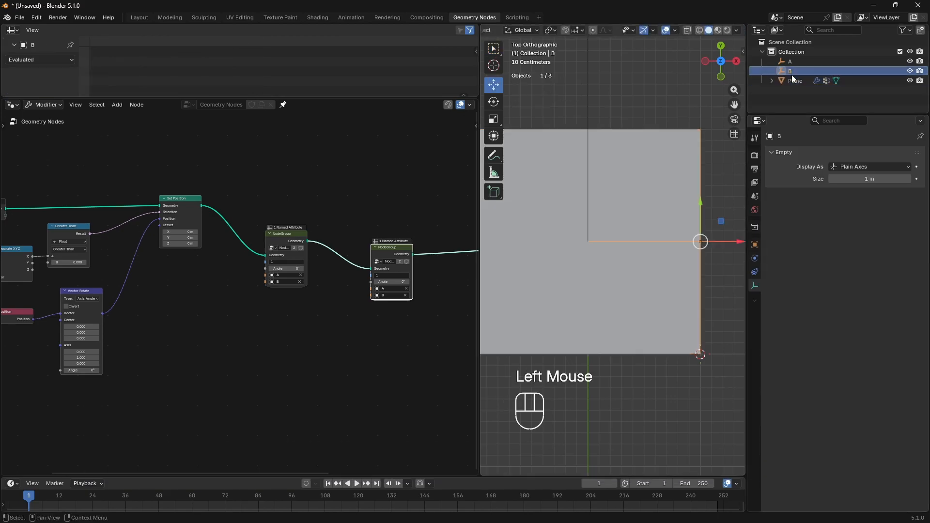
pyautogui.hotkey('shift', 'd')
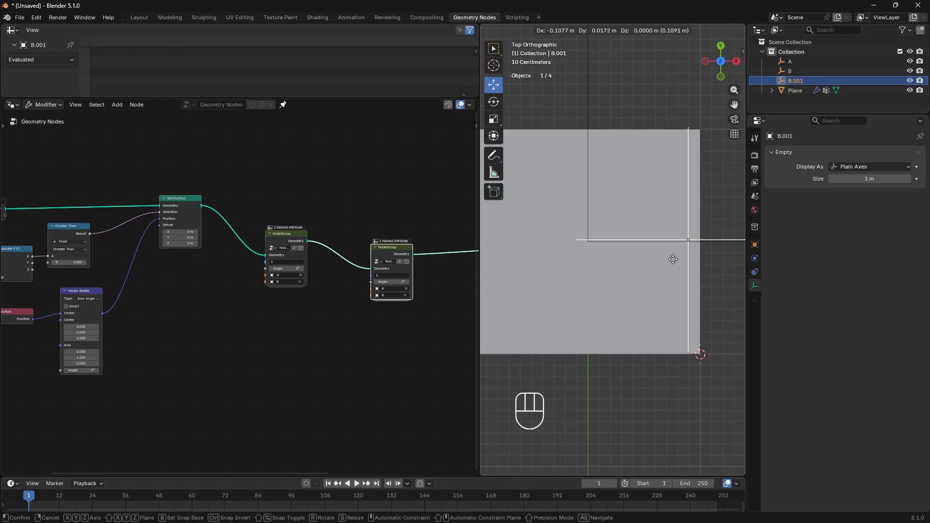
pyautogui.press('Escape')
pyautogui.write('1')
pyautogui.moveTo(701, 208); pyautogui.dragTo(700, 223)
pyautogui.write('-')
pyautogui.press('Return')
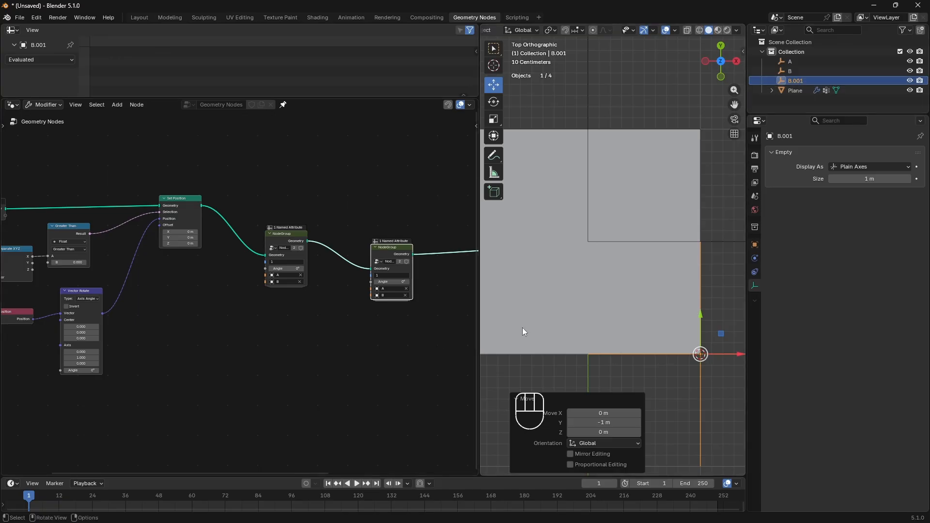
# Step: Set the second node group's B object to B.001 and its vertex group name to 2
pyautogui.click(390, 295)
pyautogui.click(393, 321)
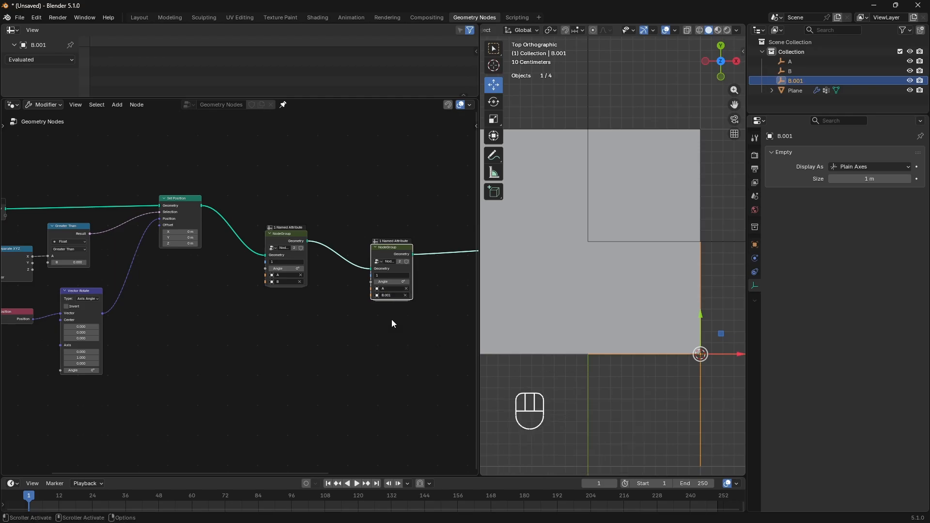
pyautogui.click(386, 275)
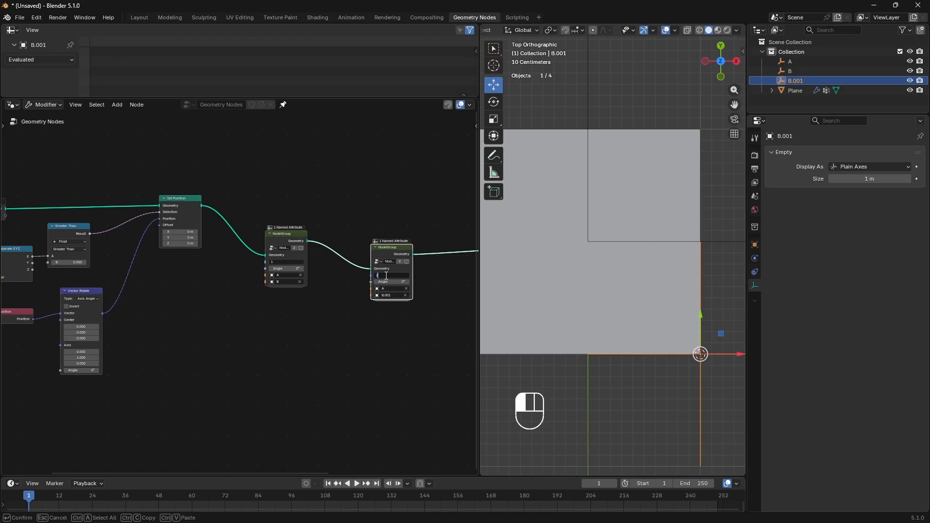
pyautogui.press('Return')
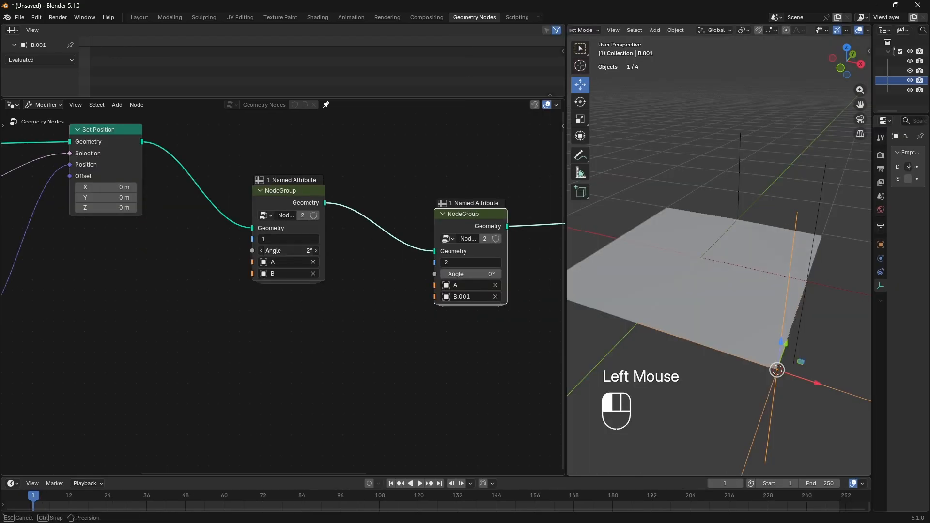
# Step: Test the first fold by setting the first node group's Angle to -180°
pyautogui.moveTo(288, 251); pyautogui.dragTo(205, 251)
pyautogui.click(308, 249)
pyautogui.write('-')
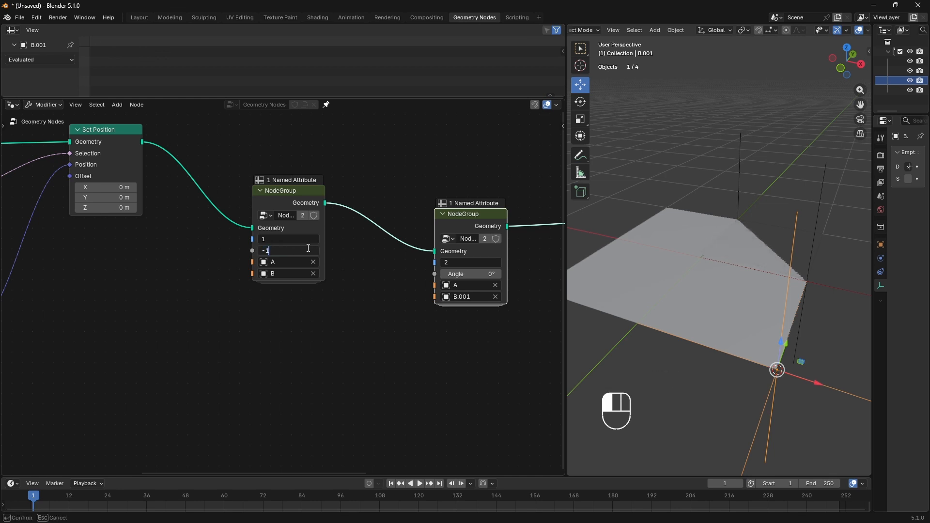
pyautogui.write('180')
pyautogui.press('Return')
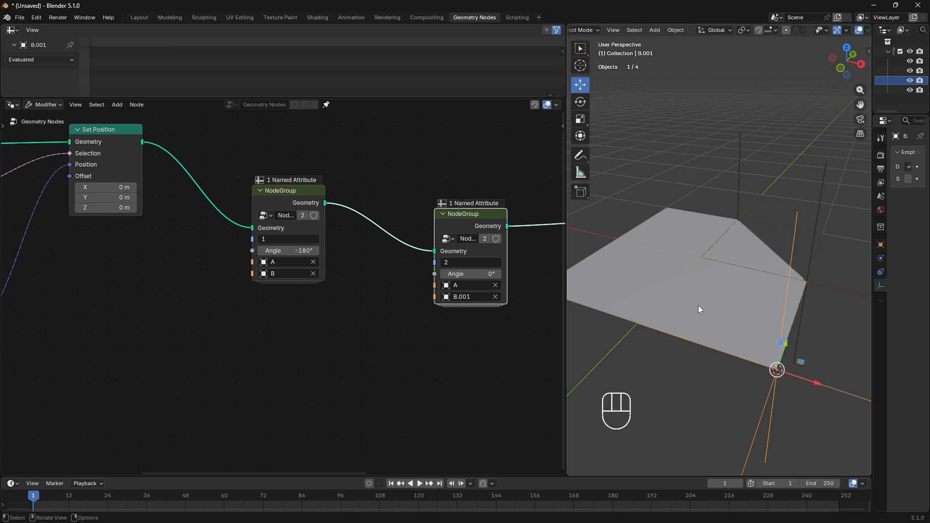
# Step: Test the second fold by setting the second node group's Angle to -180°
pyautogui.moveTo(479, 274)
pyautogui.mouseDown()
pyautogui.moveTo(402, 273)
pyautogui.moveTo(473, 272)
pyautogui.mouseUp()
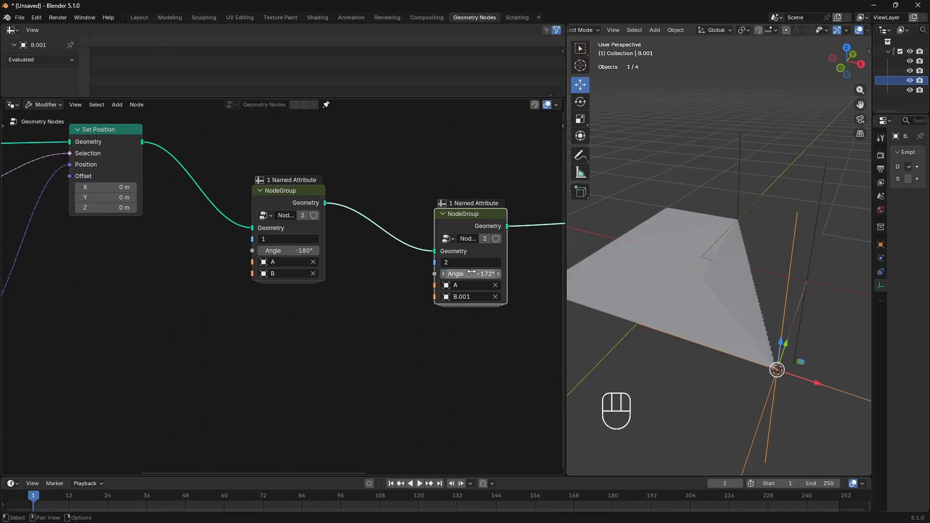
pyautogui.click(473, 272)
pyautogui.write('-')
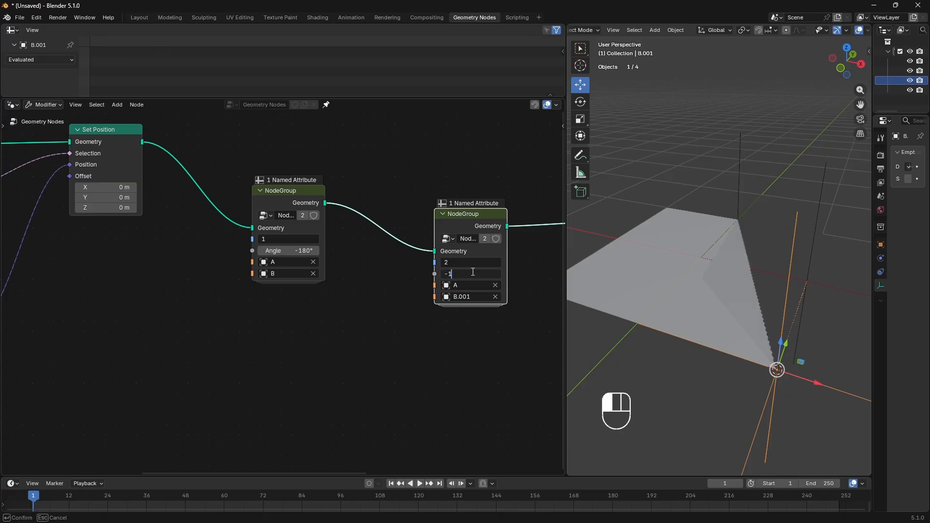
pyautogui.write('180')
pyautogui.press('Return')
pyautogui.moveTo(678, 279); pyautogui.dragTo(785, 250, button='middle')
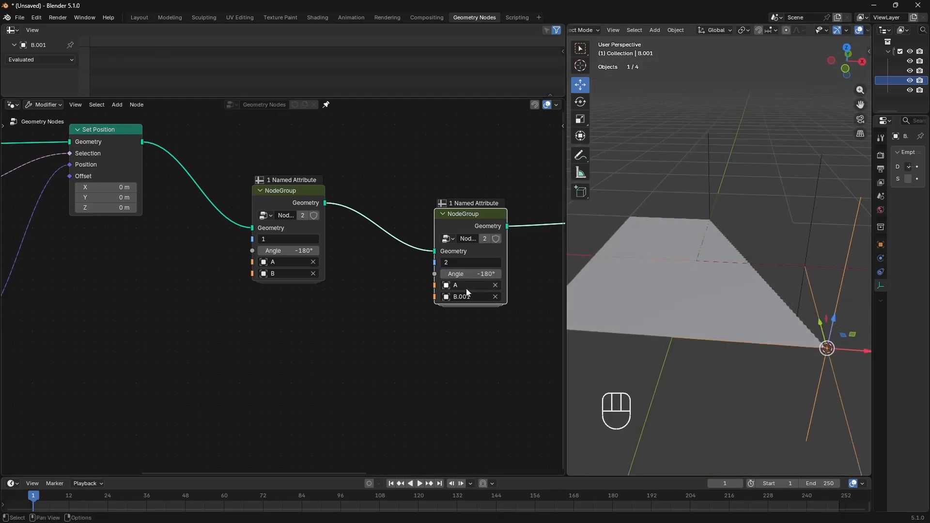
# Step: Duplicate the second node group and insert the copy directly after it in the geometry chain
pyautogui.moveTo(470, 273); pyautogui.dragTo(482, 277)
pyautogui.hotkey('shift', 'd')
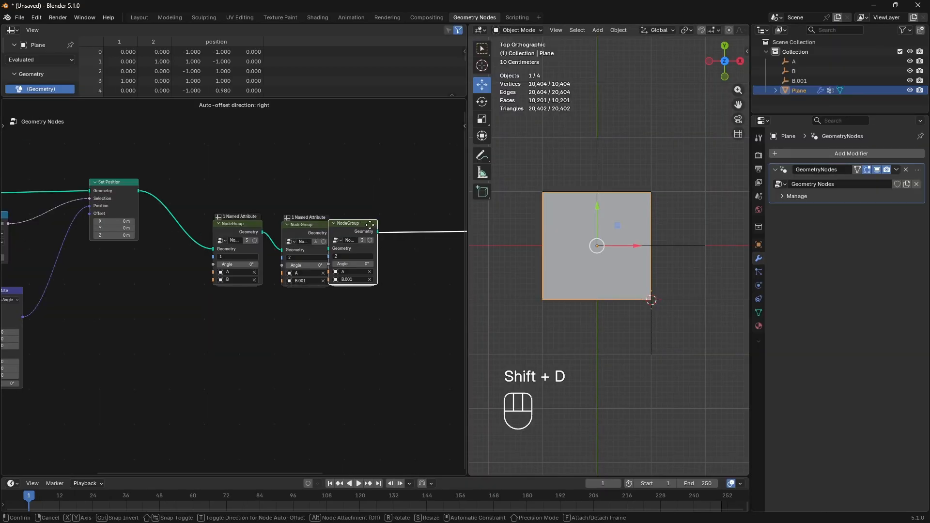
pyautogui.click(382, 242)
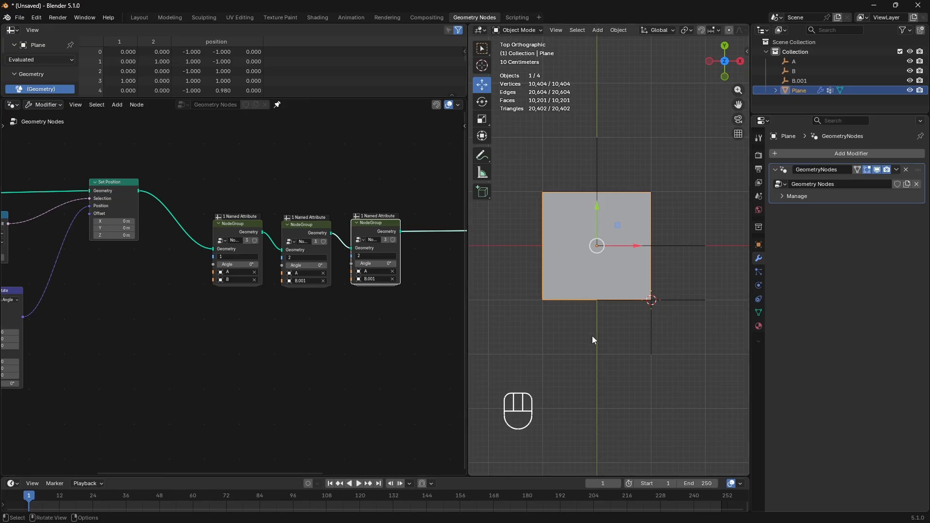
# Step: Outline and hatch the plane's right half with the Annotate tool, and erase the strokes
pyautogui.click(482, 155)
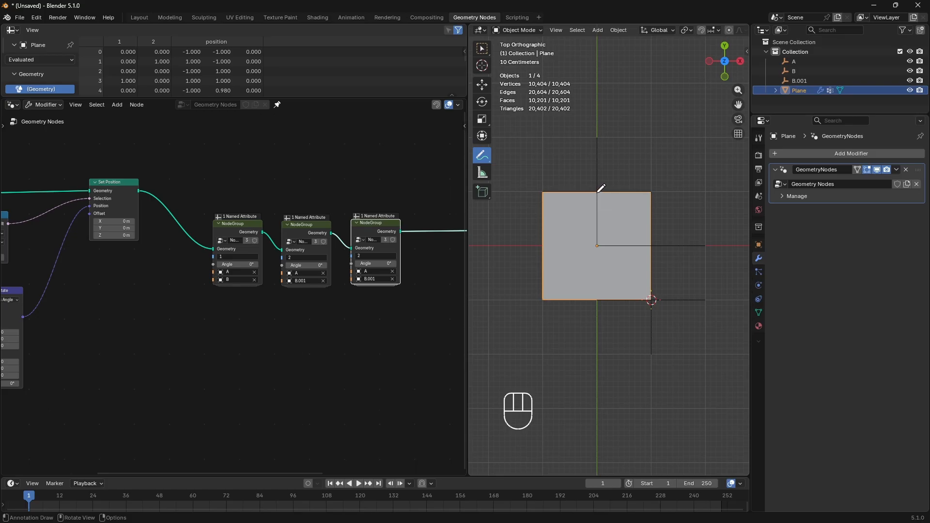
pyautogui.moveTo(601, 188); pyautogui.dragTo(601, 193)
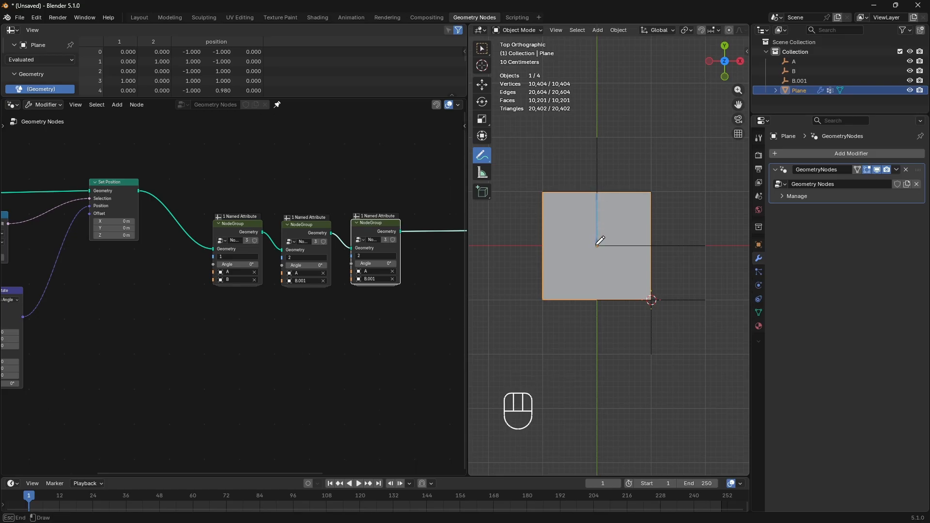
pyautogui.moveTo(601, 323); pyautogui.dragTo(601, 324)
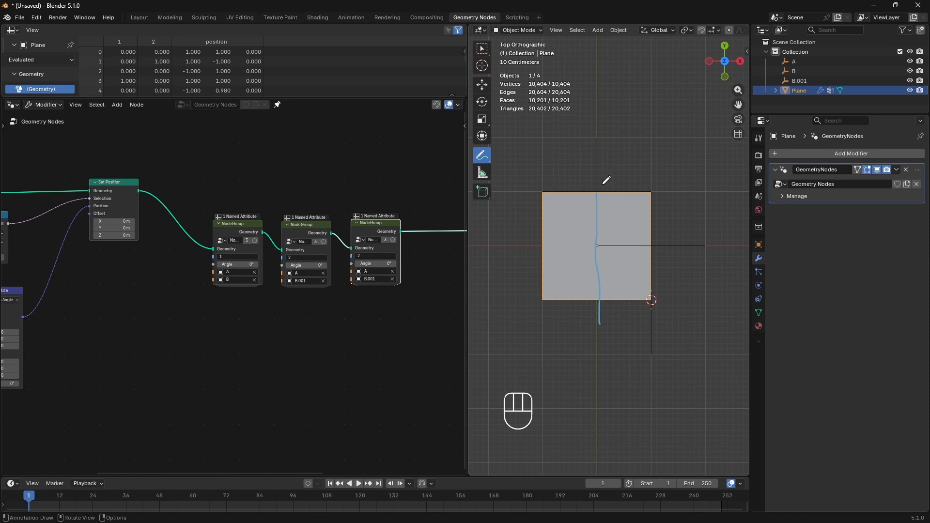
pyautogui.moveTo(603, 192)
pyautogui.mouseDown()
pyautogui.moveTo(613, 189)
pyautogui.moveTo(659, 310)
pyautogui.moveTo(586, 310)
pyautogui.mouseUp()
pyautogui.moveTo(594, 209); pyautogui.dragTo(671, 222)
pyautogui.moveTo(603, 244); pyautogui.dragTo(659, 244)
pyautogui.moveTo(615, 258); pyautogui.dragTo(671, 258)
pyautogui.moveTo(617, 279); pyautogui.dragTo(659, 278)
pyautogui.moveTo(617, 293); pyautogui.dragTo(651, 293)
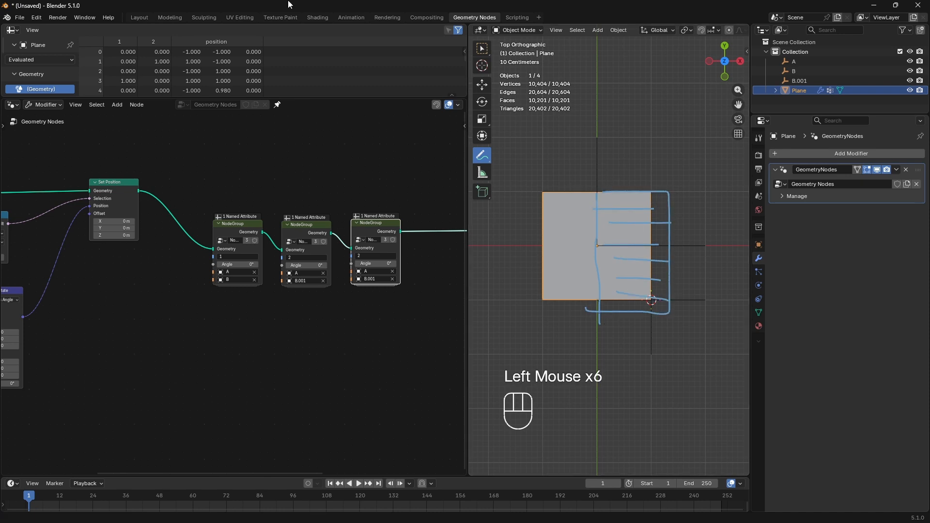
pyautogui.moveTo(685, 326)
pyautogui.keyDown('ctrl'); pyautogui.mouseDown()
pyautogui.moveTo(546, 287)
pyautogui.moveTo(602, 225)
pyautogui.moveTo(632, 227)
pyautogui.mouseUp(); pyautogui.keyUp('ctrl')
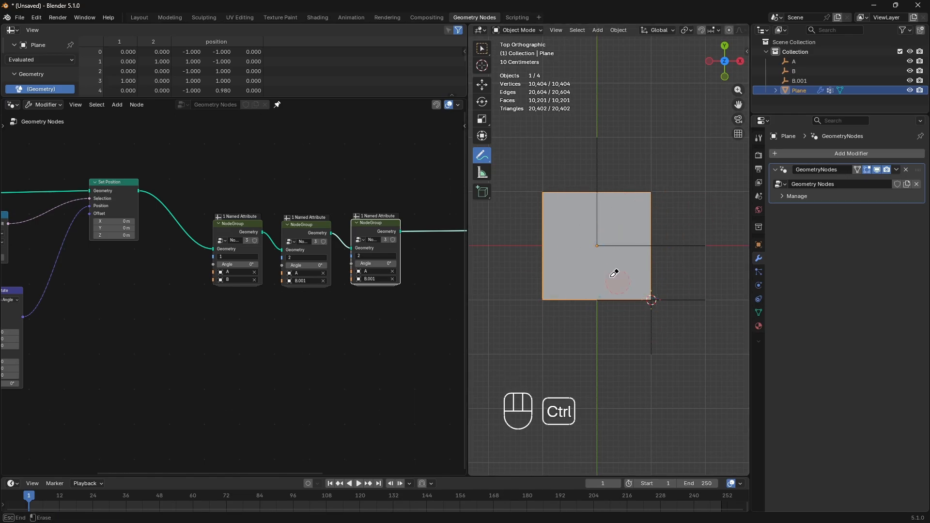
pyautogui.click(482, 48)
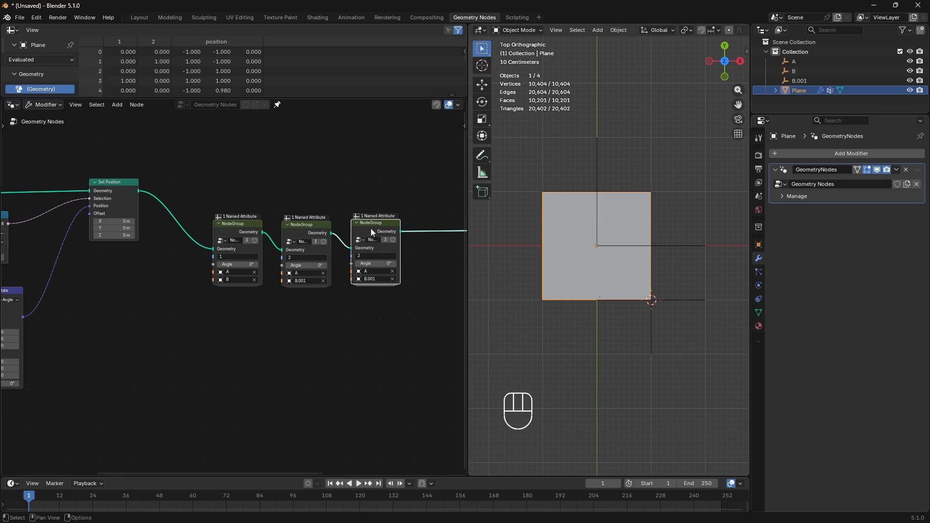
# Step: Enter Edit Mode on the plane and select all vertices of its right half with X-ray enabled
pyautogui.press('Tab')
pyautogui.click(692, 288)
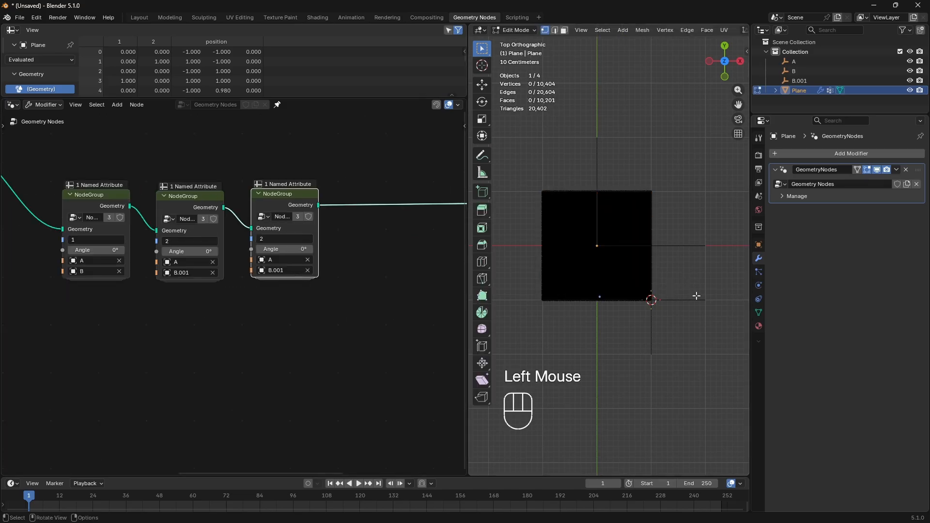
pyautogui.scroll(3, 699, 310)
pyautogui.scroll(-9, 731, 31)
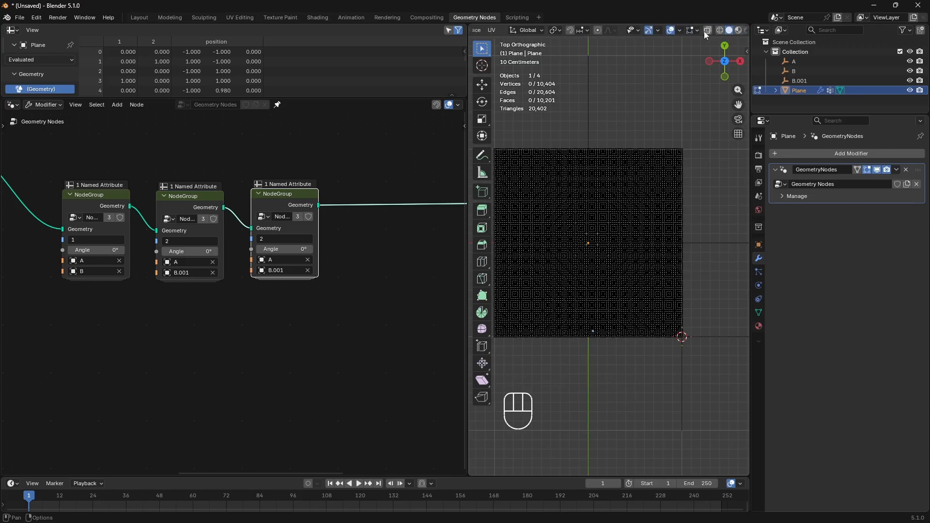
pyautogui.click(707, 30)
pyautogui.scroll(2, 673, 356)
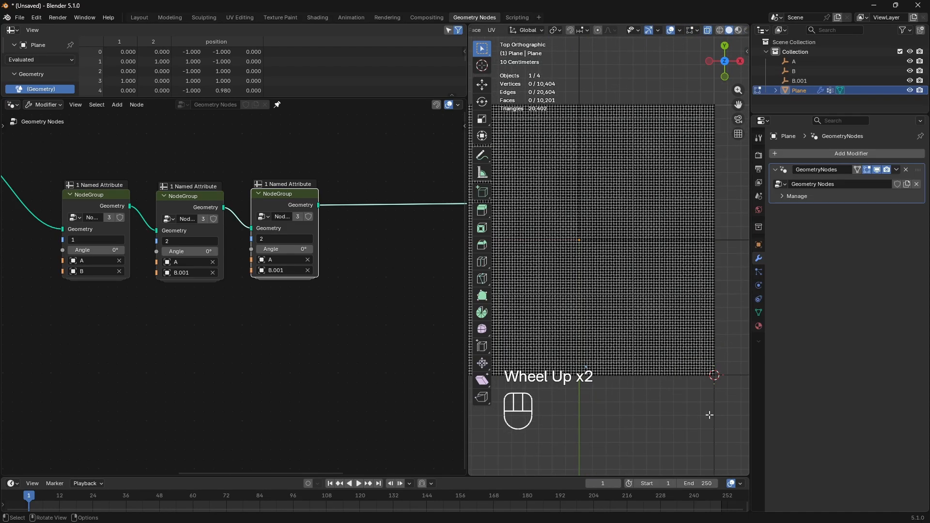
pyautogui.moveTo(734, 411); pyautogui.dragTo(579, 71)
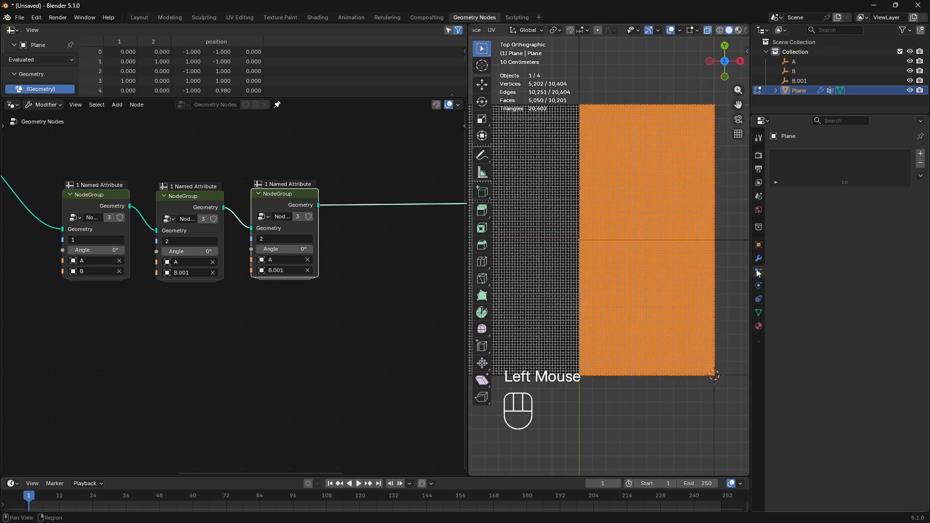
# Step: Add a vertex group named 3, assign the selected right-half vertices to it, and return to Object Mode
pyautogui.click(759, 312)
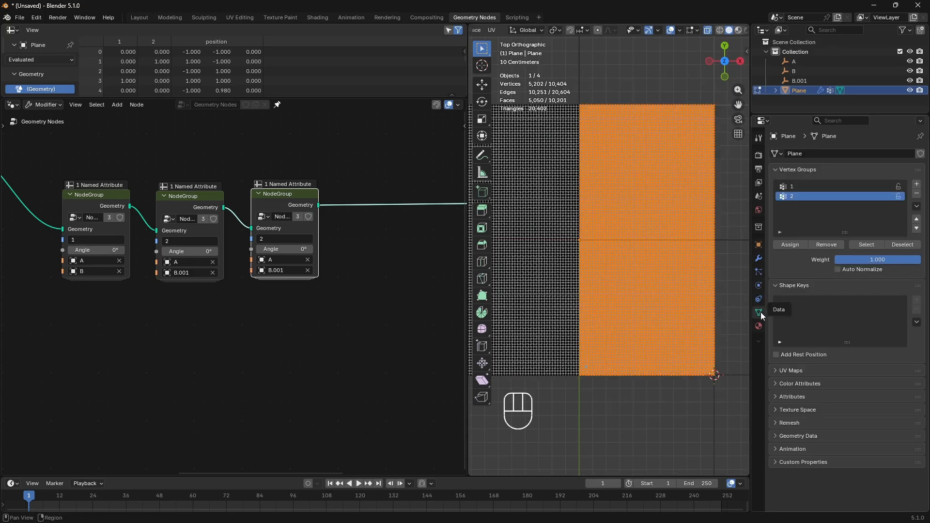
pyautogui.click(916, 185)
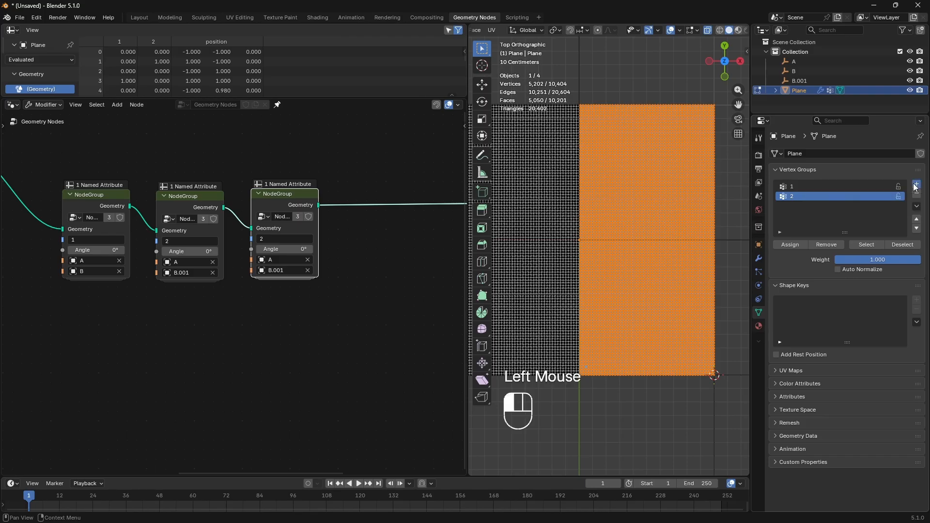
pyautogui.click(801, 206)
pyautogui.doubleClick(801, 206)
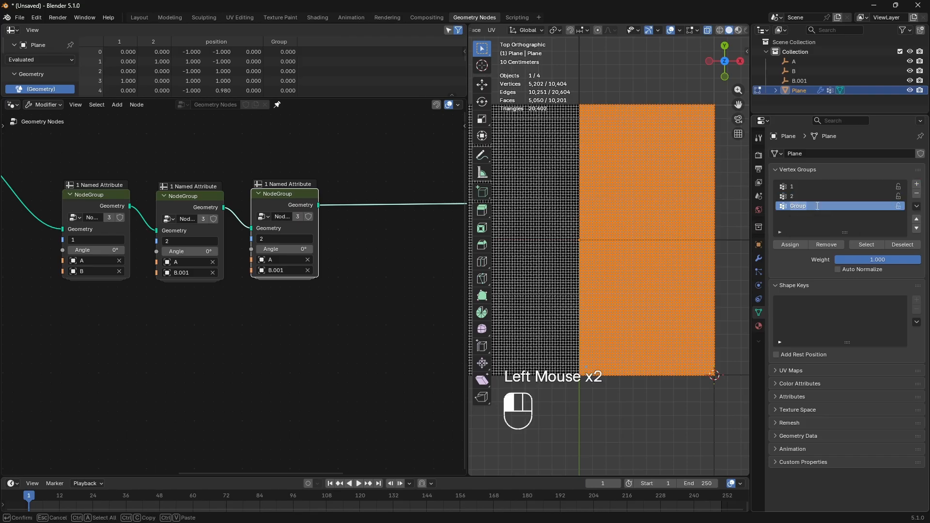
pyautogui.write('3')
pyautogui.press('Return')
pyautogui.click(795, 246)
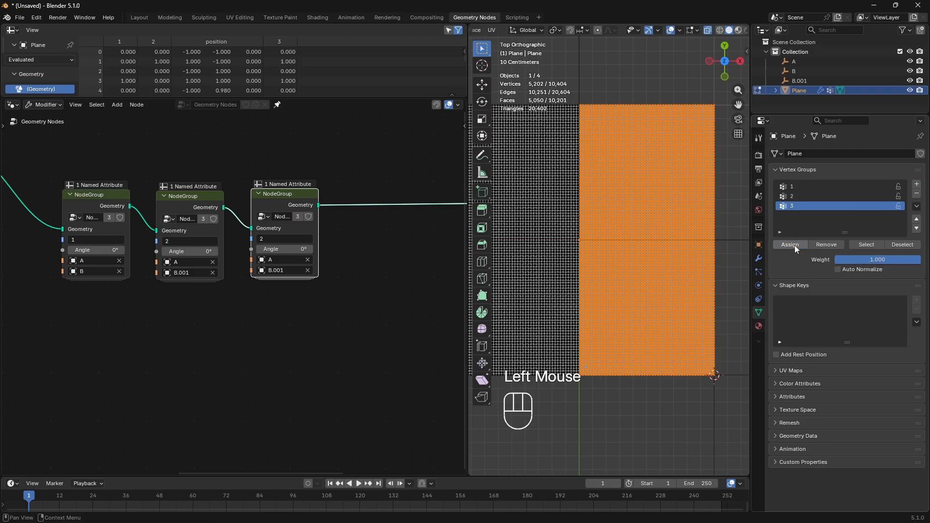
pyautogui.press('Tab')
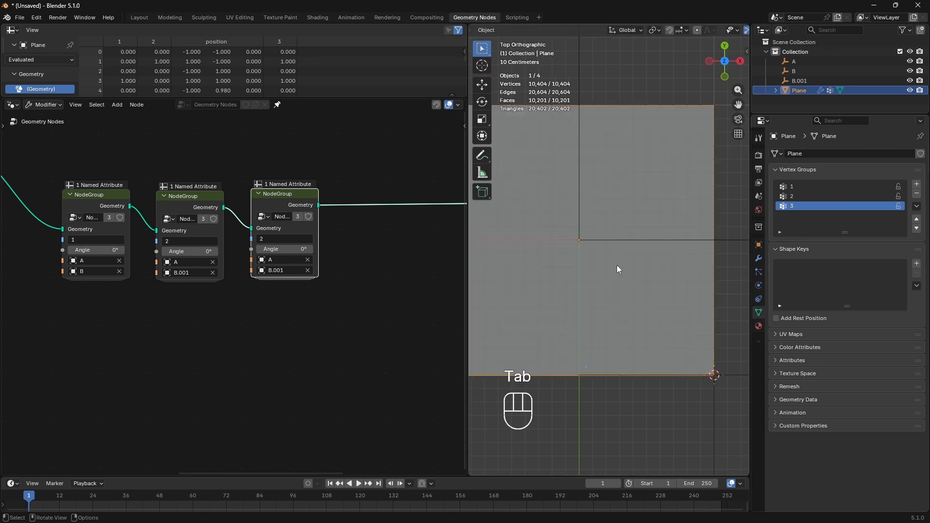
# Step: Set the third node group's vertex group name to 3
pyautogui.click(272, 237)
pyautogui.write('3')
pyautogui.press('Return')
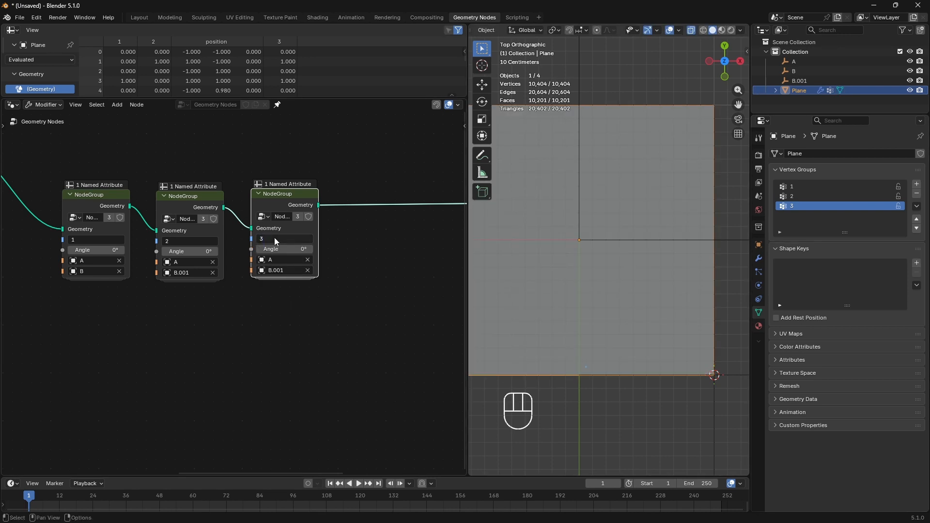
# Step: Duplicate the empty B.001 in place and move the copy -1 m along X to the middle of the plane's lower edge
pyautogui.click(715, 400)
pyautogui.scroll(-2, 712, 398)
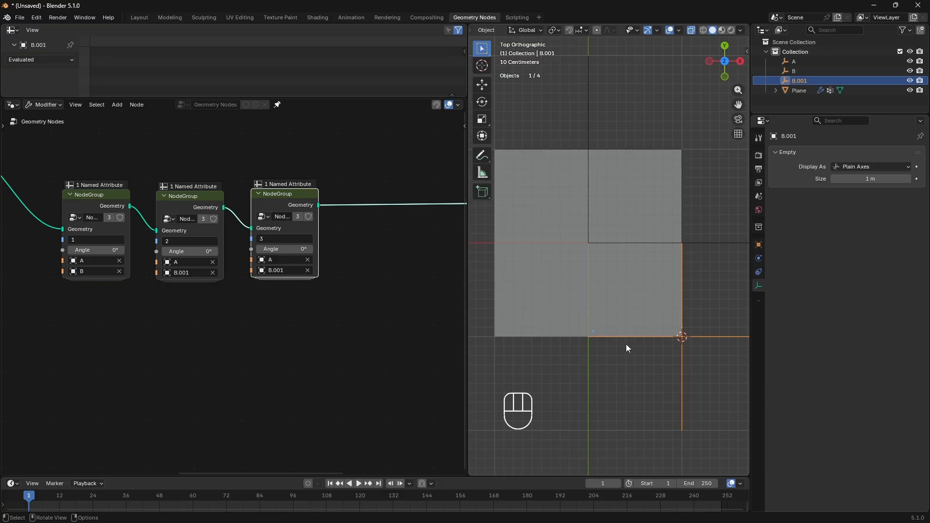
pyautogui.hotkey('shift', 'd')
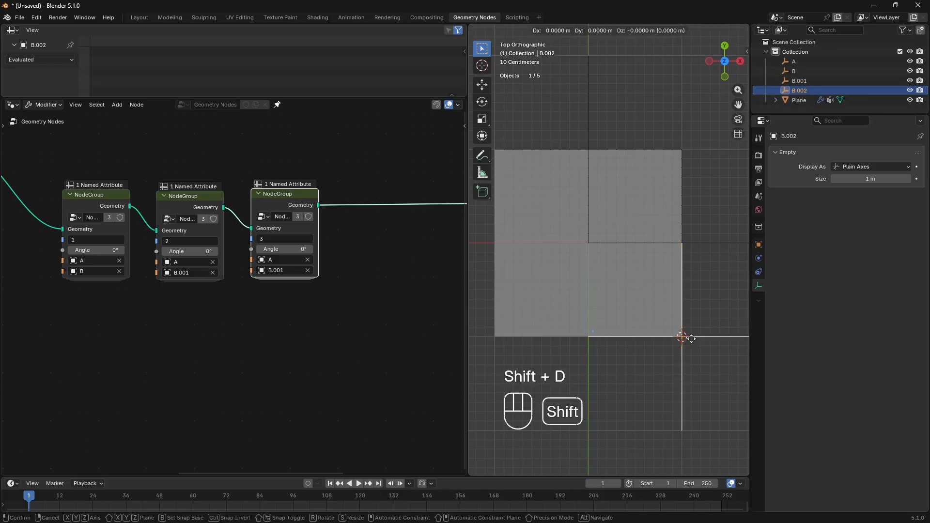
pyautogui.press('Escape')
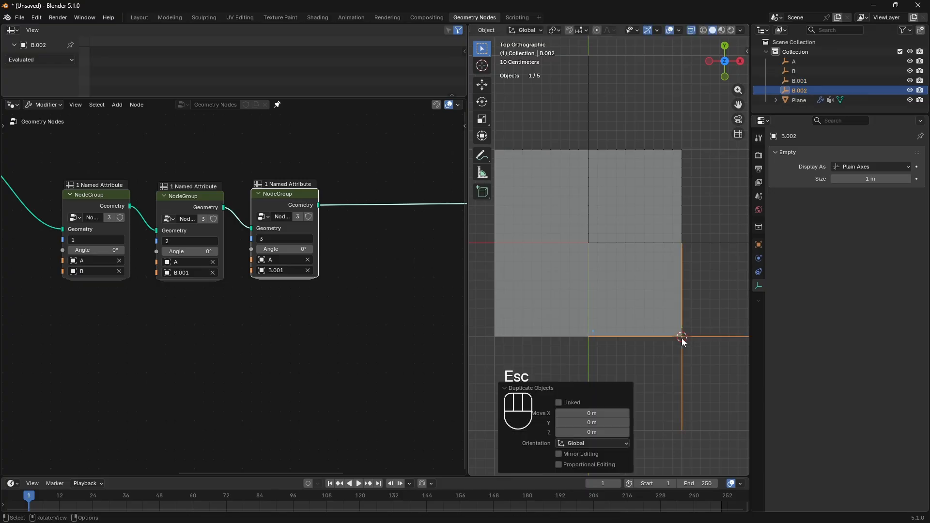
pyautogui.click(482, 85)
pyautogui.moveTo(719, 337); pyautogui.dragTo(658, 338)
pyautogui.write('1')
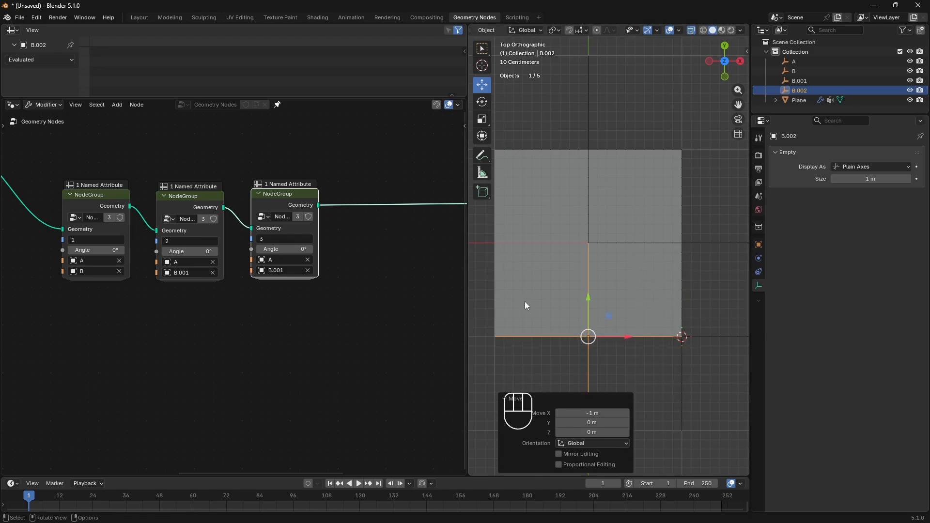
# Step: Set the third node group's B object to B.002 and hide the viewport overlays
pyautogui.click(283, 270)
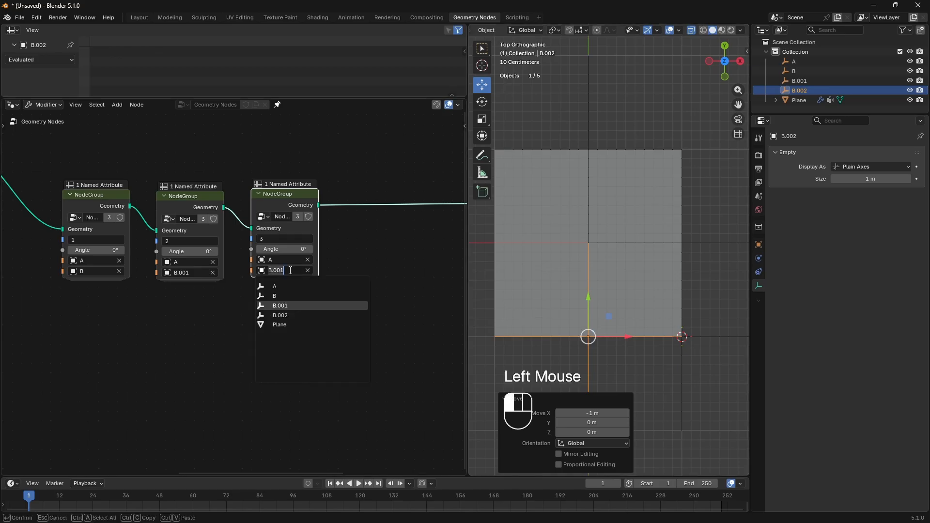
pyautogui.click(291, 315)
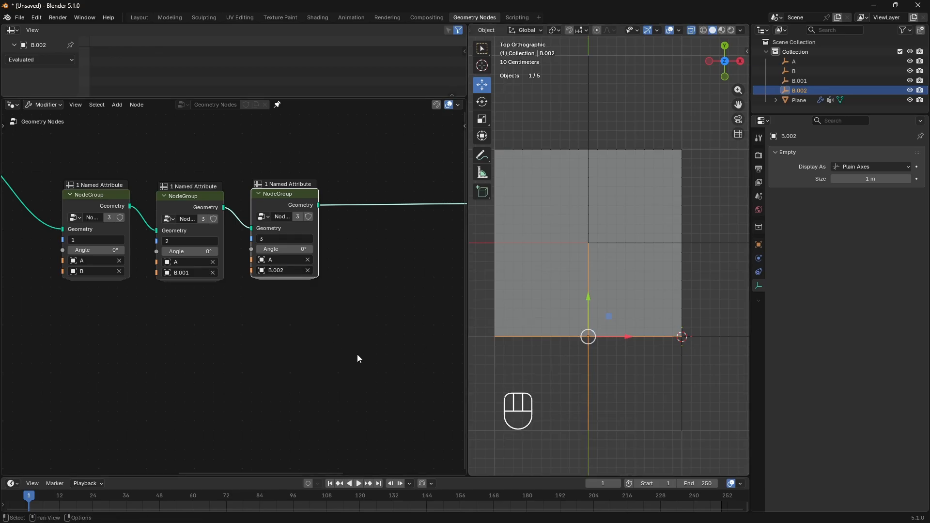
pyautogui.moveTo(357, 353); pyautogui.dragTo(368, 335, button='middle')
pyautogui.moveTo(639, 341); pyautogui.dragTo(668, 361, button='middle')
pyautogui.hotkey('shift', 'alt', 'z')
# Step: Fold the first triangle completely by setting the first node group's Angle to -180°
pyautogui.moveTo(108, 231)
pyautogui.mouseDown()
pyautogui.moveTo(73, 231)
pyautogui.moveTo(118, 231)
pyautogui.mouseUp()
pyautogui.click(117, 231)
pyautogui.write('-180')
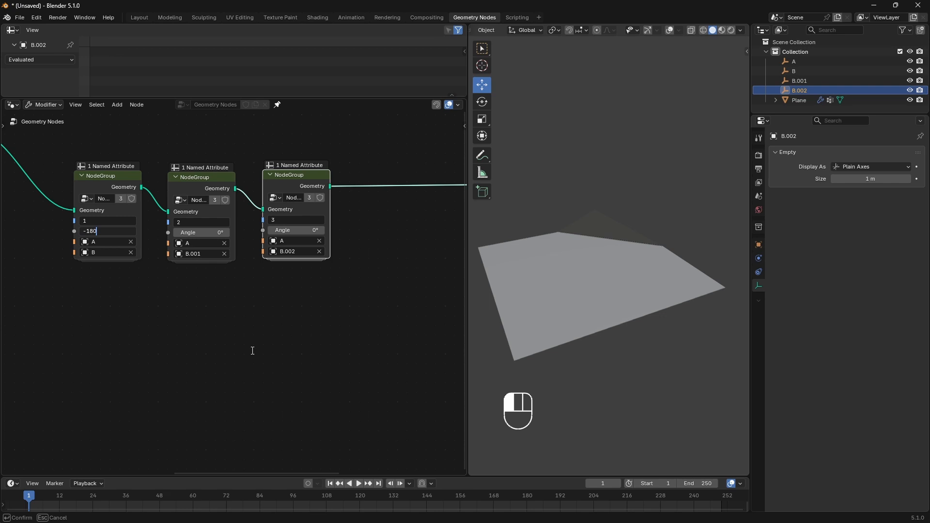
pyautogui.press('Return')
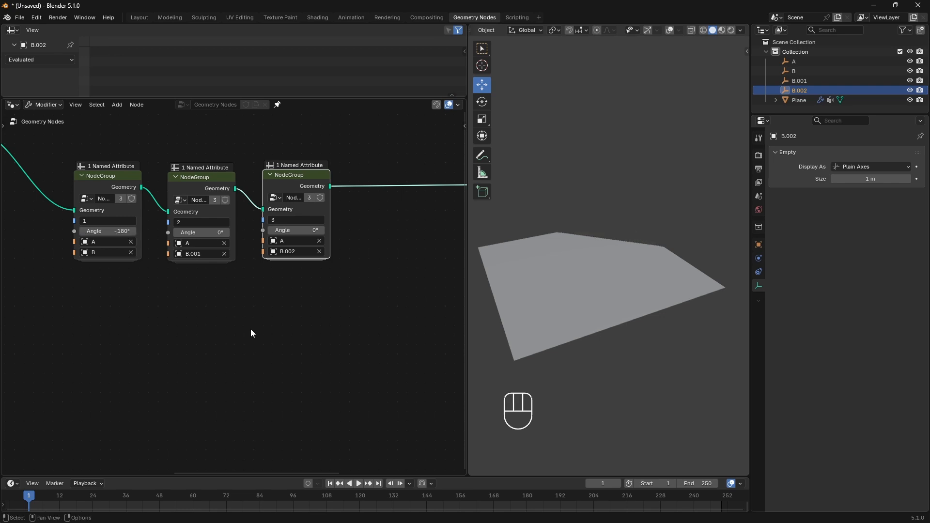
# Step: Fold the second triangle completely by setting the second node group's Angle to -180°
pyautogui.moveTo(211, 232); pyautogui.dragTo(171, 232)
pyautogui.click(210, 232)
pyautogui.write('-1')
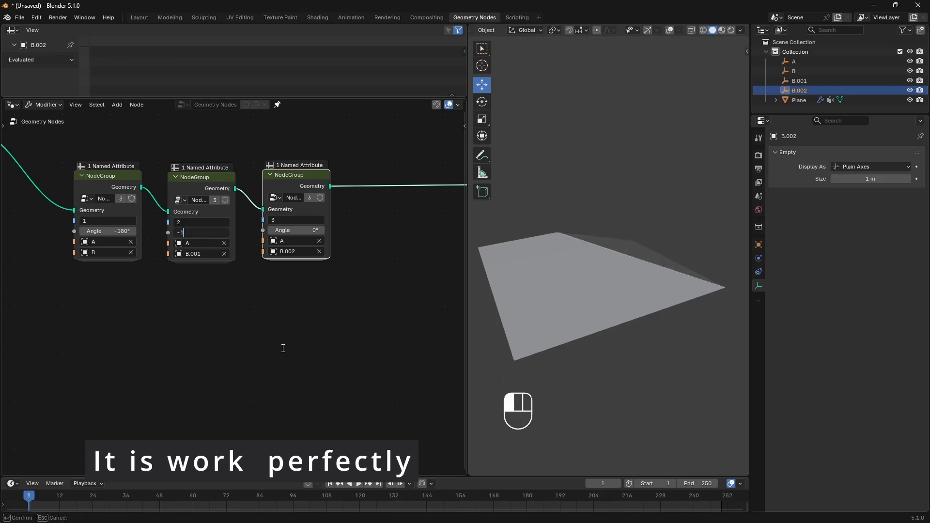
pyautogui.write('80')
pyautogui.press('Return')
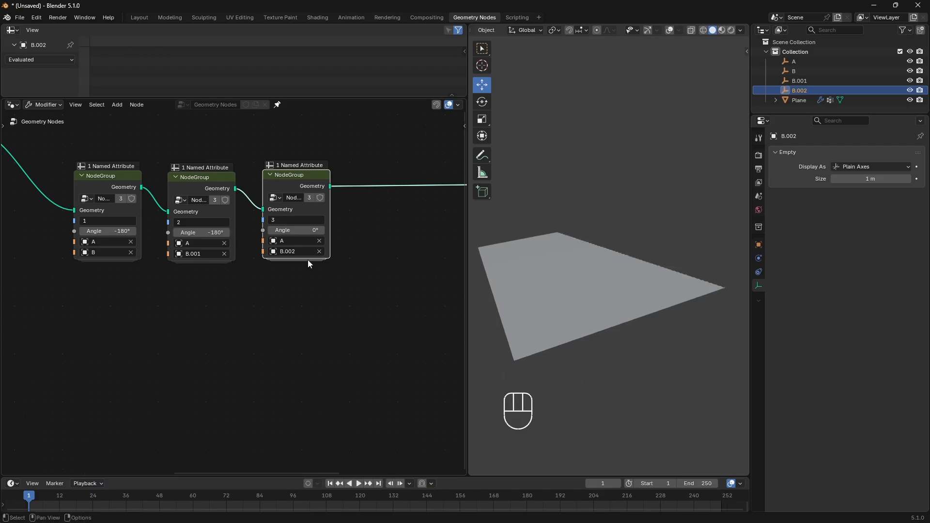
# Step: Test the third fold by setting the third node group's Angle to -90°
pyautogui.moveTo(300, 231); pyautogui.dragTo(278, 230)
pyautogui.moveTo(623, 357); pyautogui.dragTo(587, 345, button='middle')
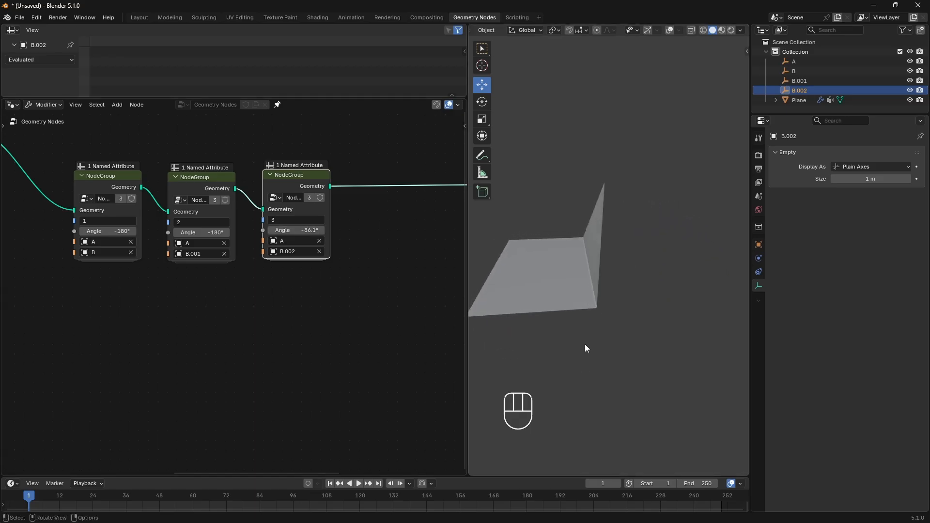
pyautogui.click(308, 232)
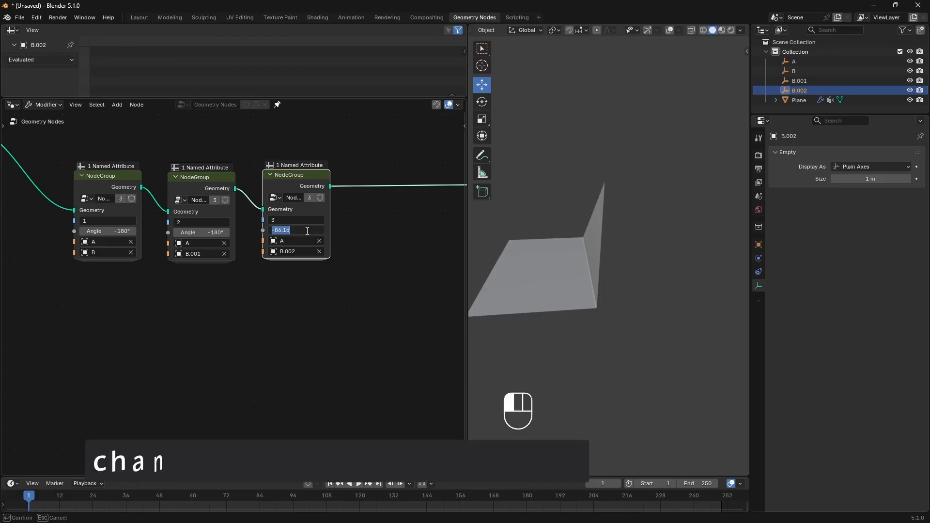
pyautogui.write('-')
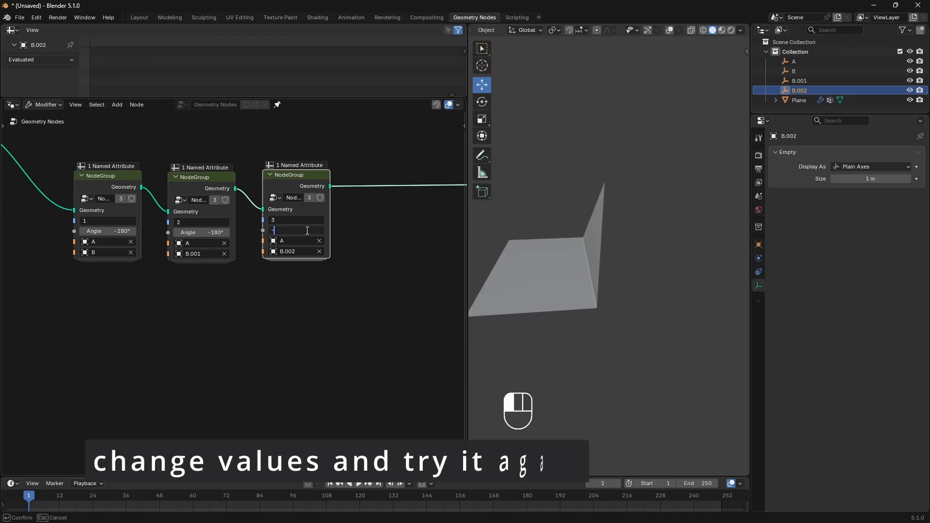
pyautogui.write('90')
pyautogui.press('Return')
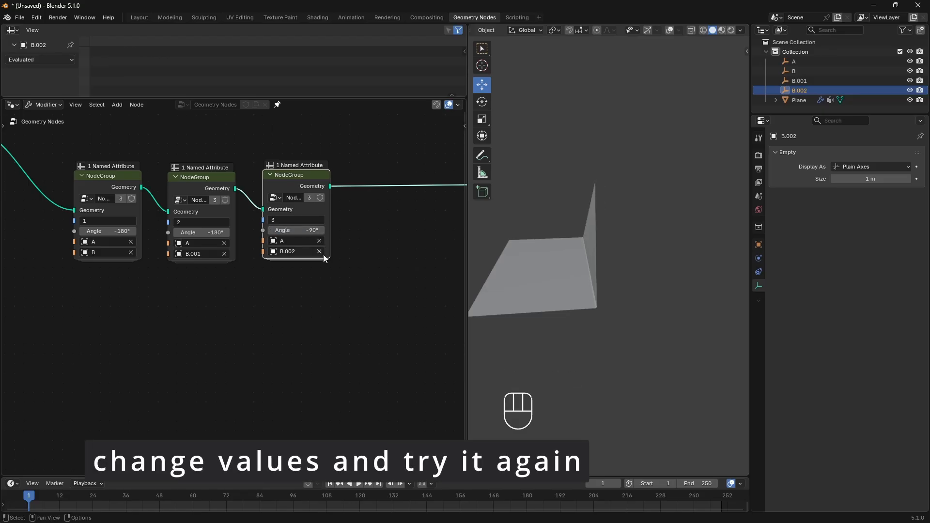
pyautogui.moveTo(206, 234); pyautogui.dragTo(199, 234)
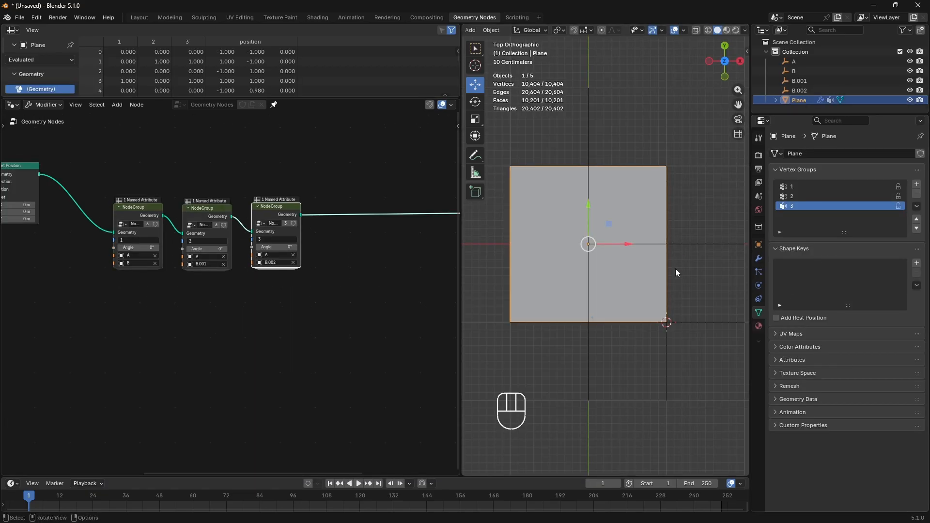
# Step: Switch the plane to Edit Mode for choosing the next fold's vertices
pyautogui.press('Tab')
pyautogui.scroll(1, 699, 285)
pyautogui.scroll(1, 699, 285)
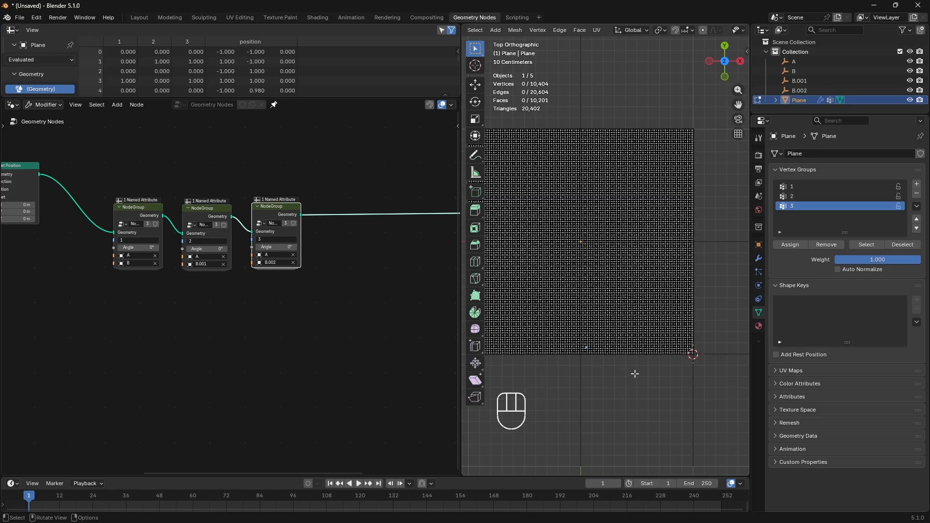
# Step: Annotate the next fold region with lines from the plane's top-edge midpoint to its right edge and its bottom edge
pyautogui.click(475, 155)
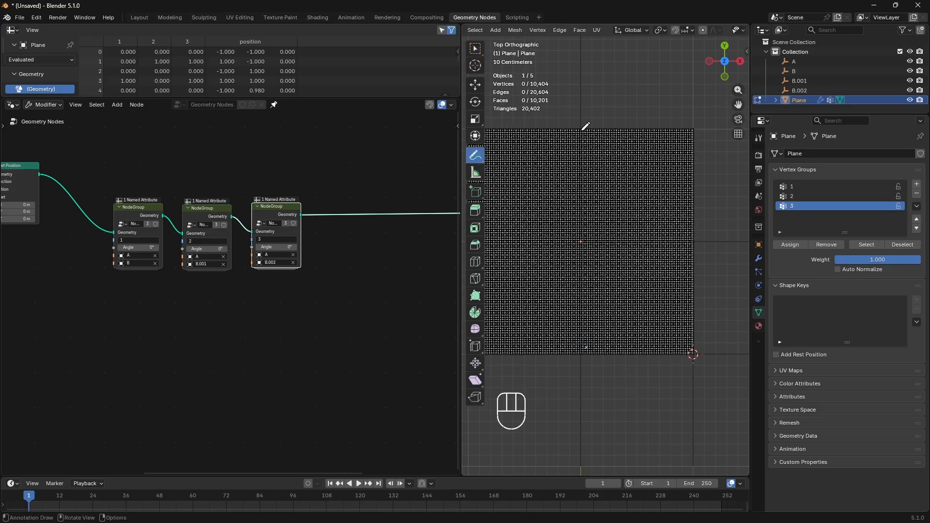
pyautogui.moveTo(581, 130); pyautogui.dragTo(600, 132)
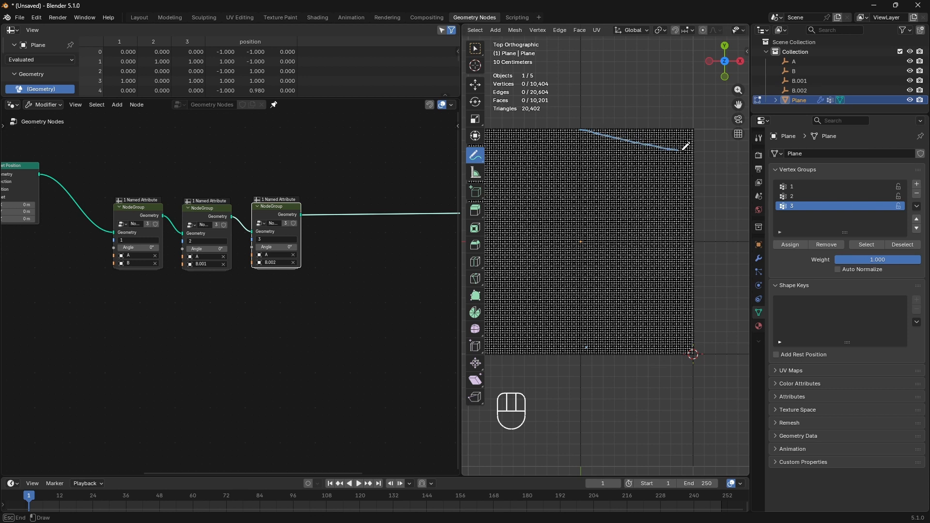
pyautogui.moveTo(682, 150); pyautogui.dragTo(695, 152)
pyautogui.moveTo(580, 130); pyautogui.dragTo(631, 360)
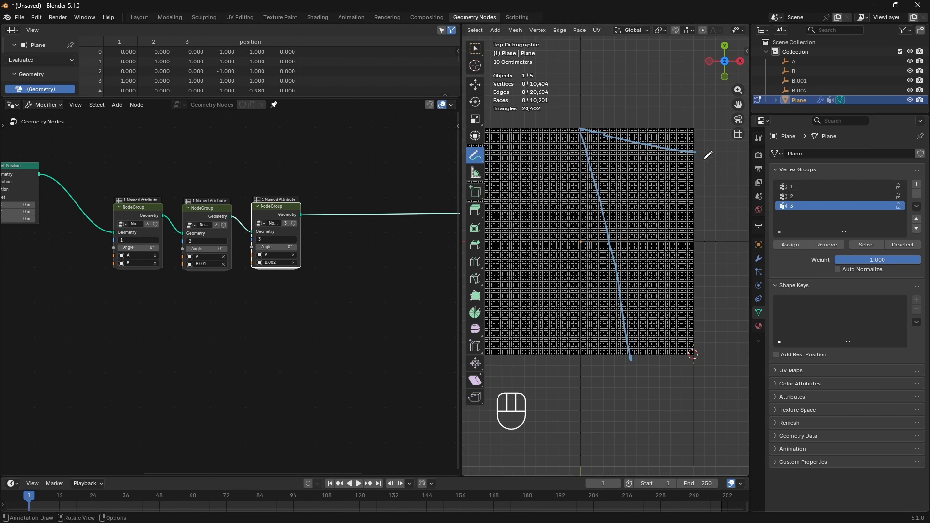
# Step: Hatch the annotated fold region with short, roughly horizontal strokes down to the plane's lower edge
pyautogui.moveTo(599, 168); pyautogui.dragTo(634, 160)
pyautogui.moveTo(601, 195); pyautogui.dragTo(677, 175)
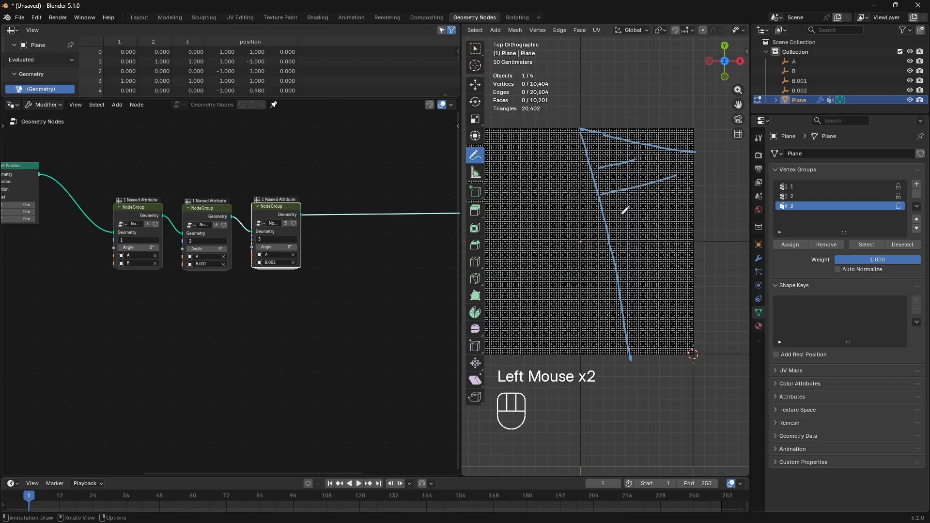
pyautogui.moveTo(619, 216); pyautogui.dragTo(676, 207)
pyautogui.moveTo(630, 247); pyautogui.dragTo(695, 237)
pyautogui.moveTo(636, 276); pyautogui.dragTo(693, 268)
pyautogui.moveTo(641, 308); pyautogui.dragTo(678, 299)
pyautogui.moveTo(636, 330); pyautogui.dragTo(675, 329)
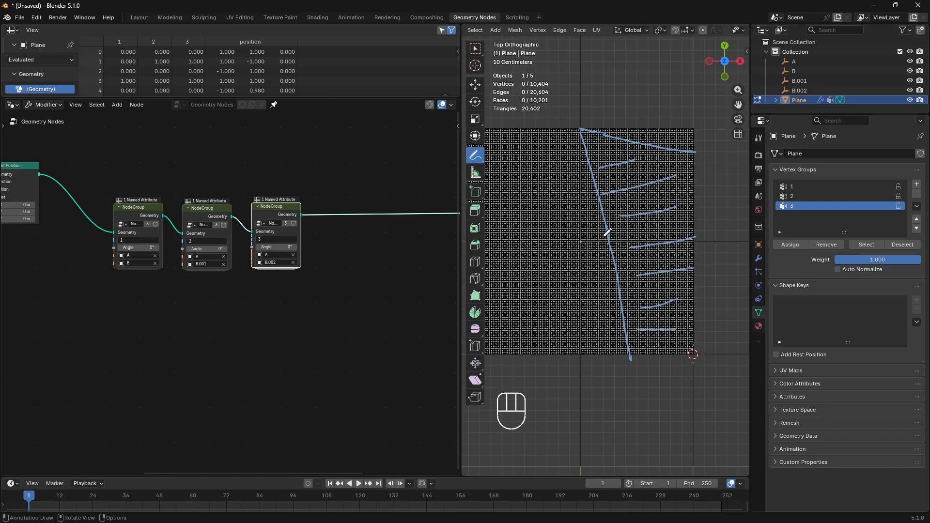
pyautogui.moveTo(606, 234); pyautogui.dragTo(607, 239)
pyautogui.moveTo(694, 130); pyautogui.dragTo(698, 141)
# Step: Erase all the annotation strokes from the plane
pyautogui.moveTo(678, 327)
pyautogui.keyDown('ctrl'); pyautogui.mouseDown()
pyautogui.moveTo(666, 276)
pyautogui.moveTo(596, 242)
pyautogui.moveTo(706, 233)
pyautogui.mouseUp(); pyautogui.keyUp('ctrl')
pyautogui.keyDown('ctrl'); pyautogui.moveTo(714, 169); pyautogui.dragTo(637, 208); pyautogui.keyUp('ctrl')
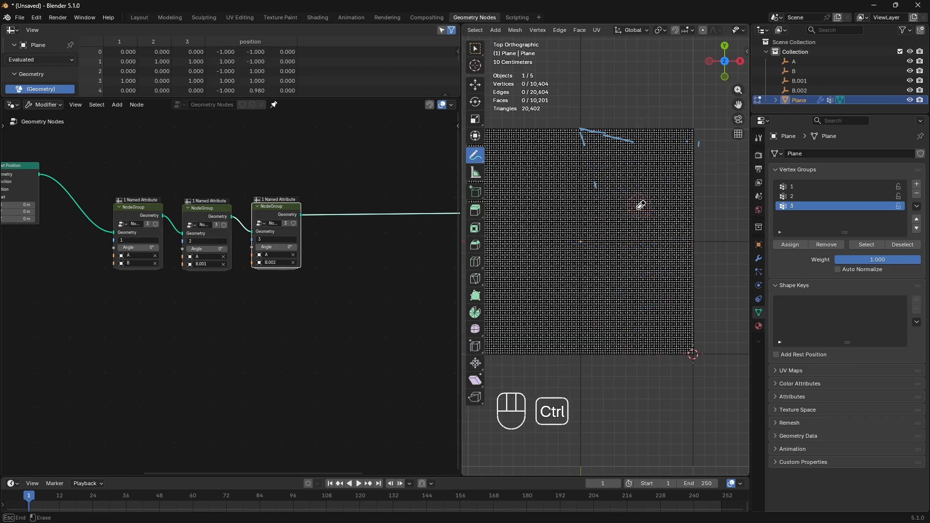
pyautogui.keyDown('ctrl'); pyautogui.moveTo(628, 265); pyautogui.dragTo(672, 305); pyautogui.keyUp('ctrl')
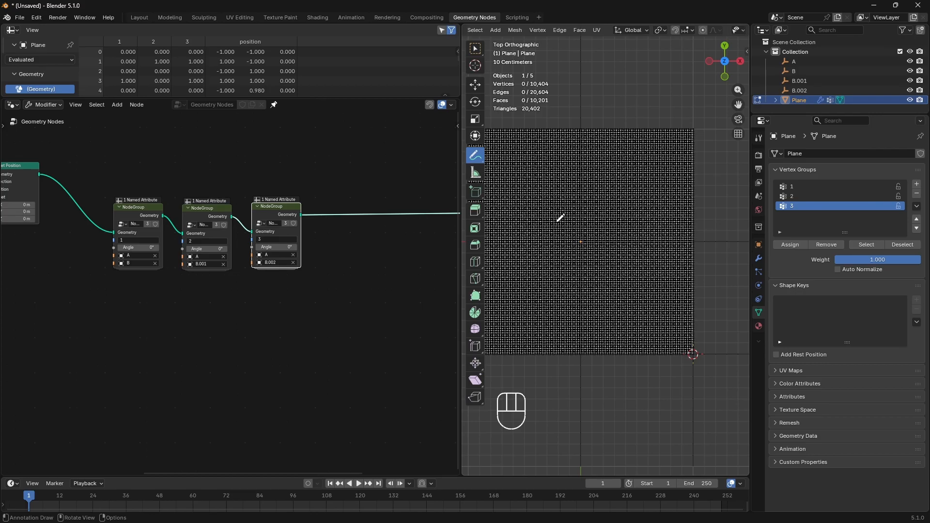
# Step: Select three corner vertices: the top-edge midpoint, one on the bottom edge right of centre, and one high on the right edge
pyautogui.click(475, 48)
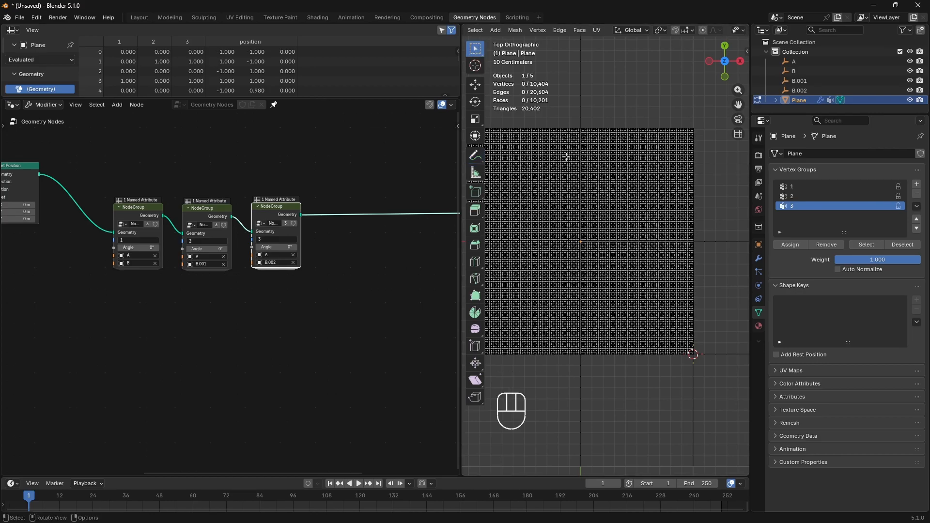
pyautogui.scroll(4, 565, 156)
pyautogui.moveTo(566, 157)
pyautogui.keyDown('shift'); pyautogui.mouseDown(button='middle')
pyautogui.moveTo(618, 170)
pyautogui.moveTo(561, 148)
pyautogui.mouseUp(button='middle'); pyautogui.keyUp('shift')
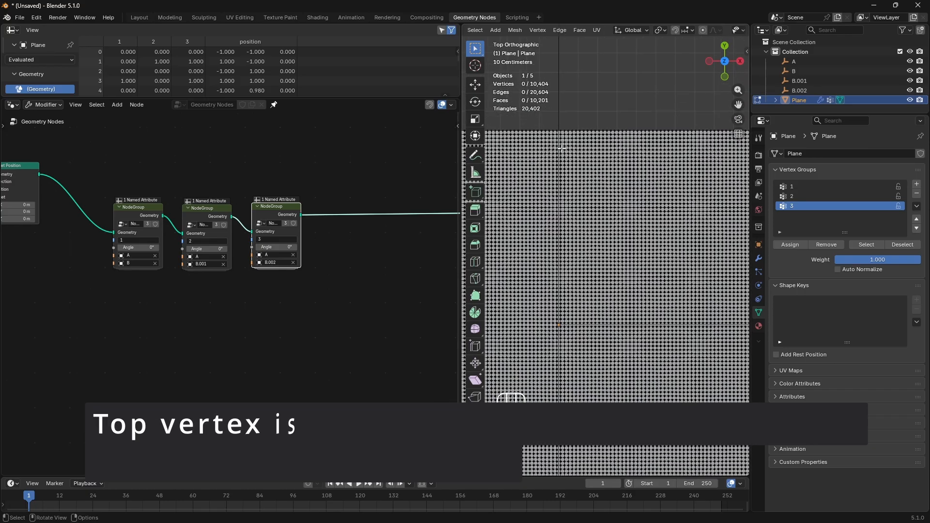
pyautogui.click(562, 129)
pyautogui.click(560, 130)
pyautogui.keyDown('shift'); pyautogui.moveTo(655, 269); pyautogui.dragTo(639, 101, button='middle'); pyautogui.keyUp('shift')
pyautogui.keyDown('shift'); pyautogui.click(597, 352); pyautogui.keyUp('shift')
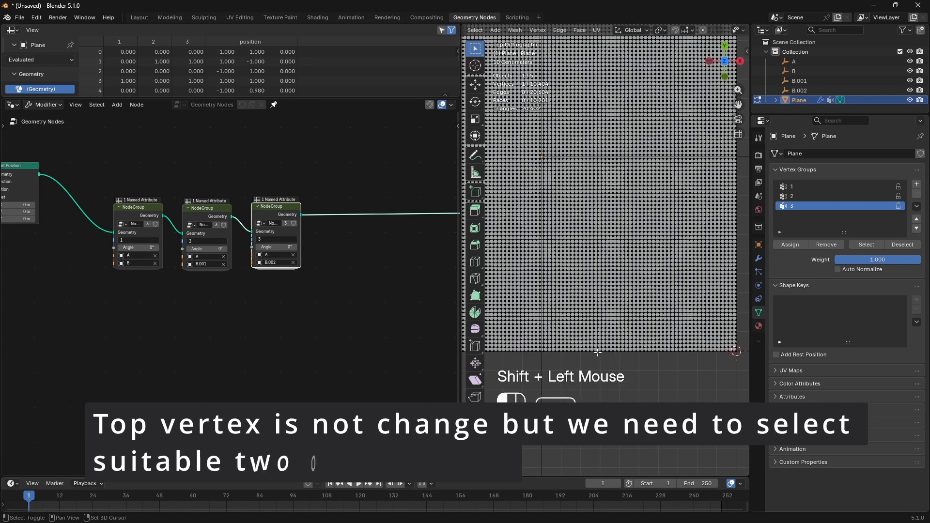
pyautogui.scroll(-2, 608, 373)
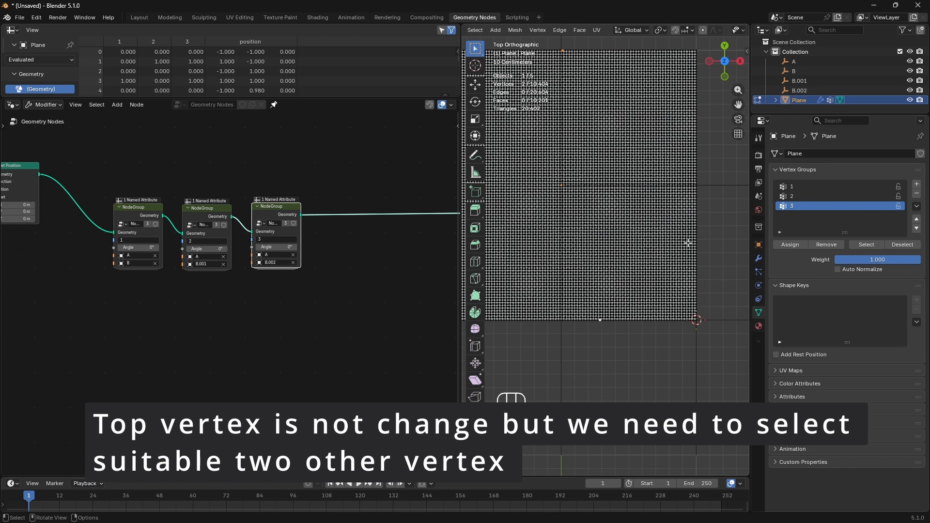
pyautogui.keyDown('shift'); pyautogui.click(697, 75); pyautogui.keyUp('shift')
# Step: Select all vertices inside the triangle with Triangle Select, using the XY (Top) projection and Verts mode with boundary included
pyautogui.press('n')
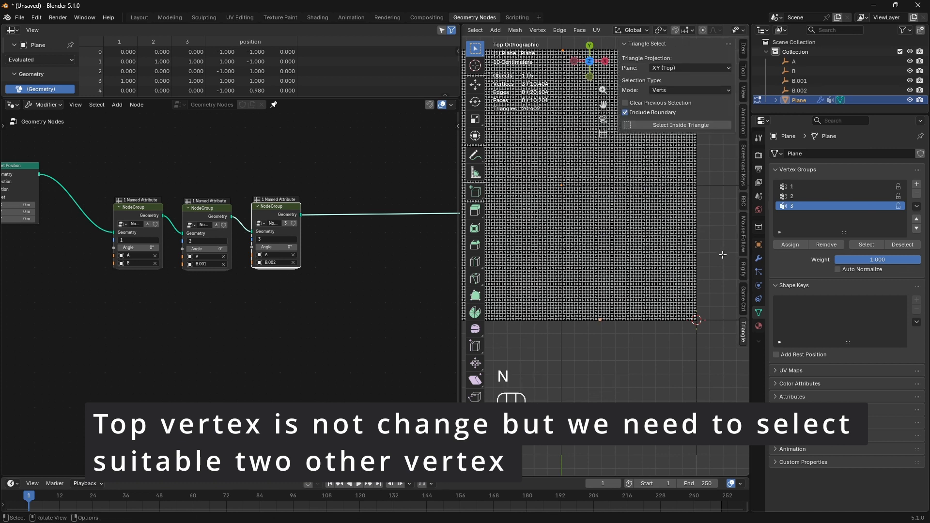
pyautogui.click(699, 125)
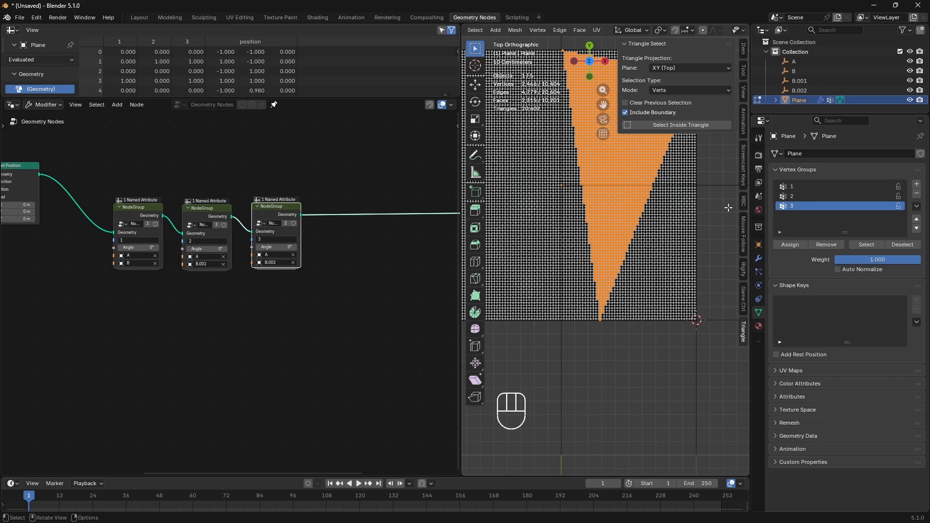
pyautogui.press('n')
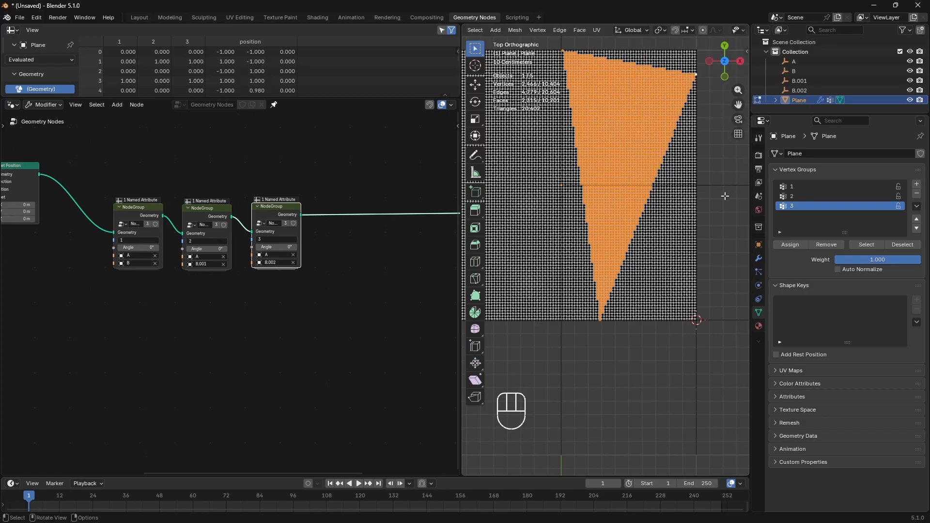
# Step: Extend the selection with Circle Select over the area between the triangle and the plane's lower-right corner, with X-ray enabled
pyautogui.moveTo(474, 58)
pyautogui.mouseDown()
pyautogui.moveTo(512, 75)
pyautogui.moveTo(516, 92)
pyautogui.mouseUp()
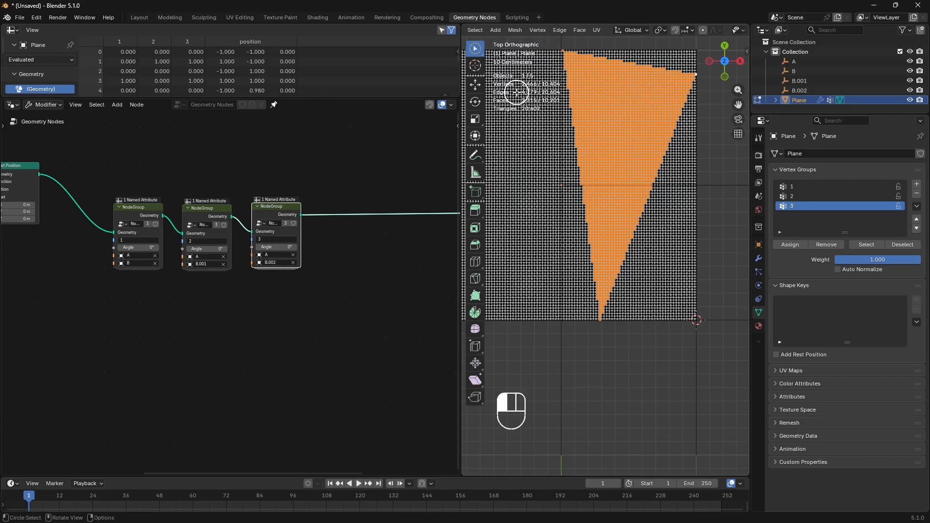
pyautogui.moveTo(702, 318)
pyautogui.keyDown('shift'); pyautogui.mouseDown()
pyautogui.moveTo(658, 242)
pyautogui.moveTo(683, 227)
pyautogui.mouseUp(); pyautogui.keyUp('shift')
pyautogui.scroll(-3, 721, 30)
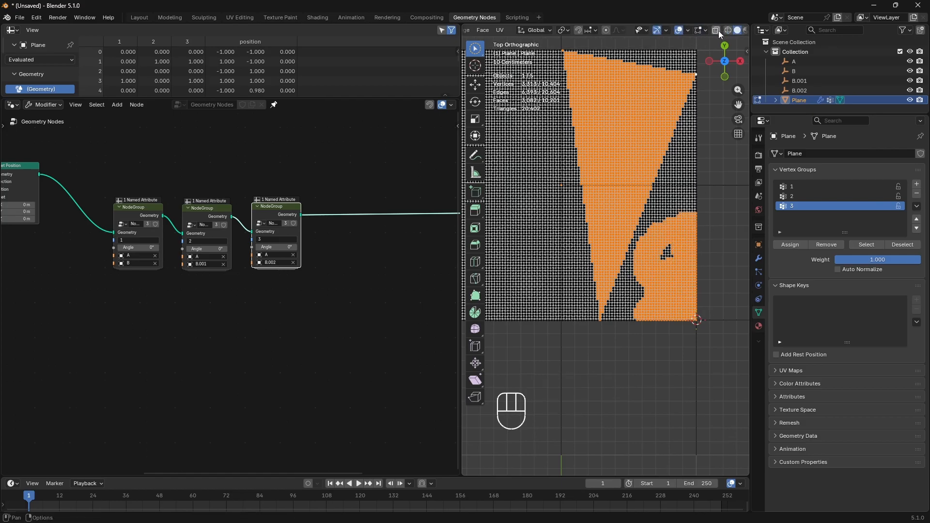
pyautogui.click(717, 31)
pyautogui.moveTo(706, 287)
pyautogui.keyDown('shift'); pyautogui.mouseDown()
pyautogui.moveTo(668, 228)
pyautogui.moveTo(639, 316)
pyautogui.moveTo(687, 208)
pyautogui.moveTo(692, 96)
pyautogui.moveTo(666, 170)
pyautogui.moveTo(654, 262)
pyautogui.moveTo(677, 196)
pyautogui.mouseUp(); pyautogui.keyUp('shift')
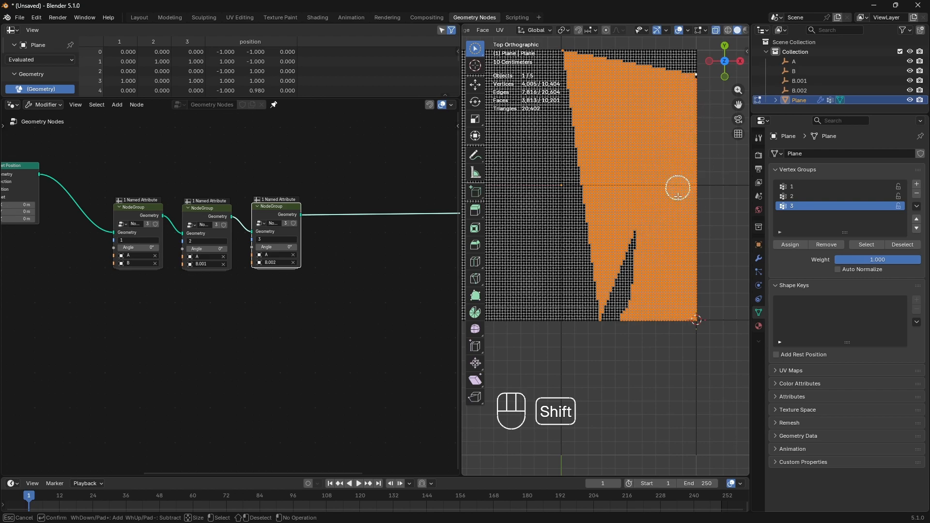
pyautogui.moveTo(639, 314)
pyautogui.keyDown('shift'); pyautogui.mouseDown()
pyautogui.moveTo(629, 276)
pyautogui.moveTo(617, 285)
pyautogui.moveTo(635, 326)
pyautogui.mouseUp(); pyautogui.keyUp('shift')
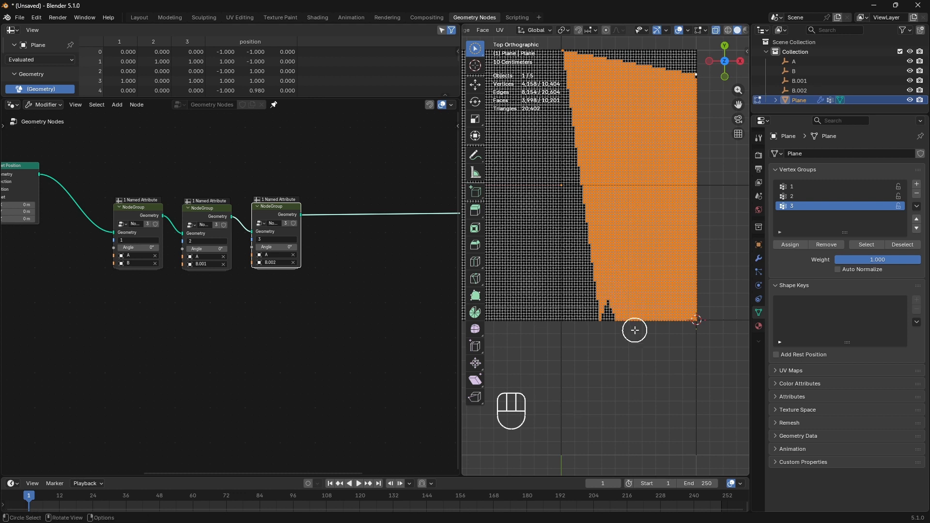
# Step: Add the missed vertices along the bottom edge and near the top of the right edge to the selection
pyautogui.scroll(3, 621, 332)
pyautogui.keyDown('shift'); pyautogui.moveTo(649, 397); pyautogui.dragTo(628, 328, button='middle'); pyautogui.keyUp('shift')
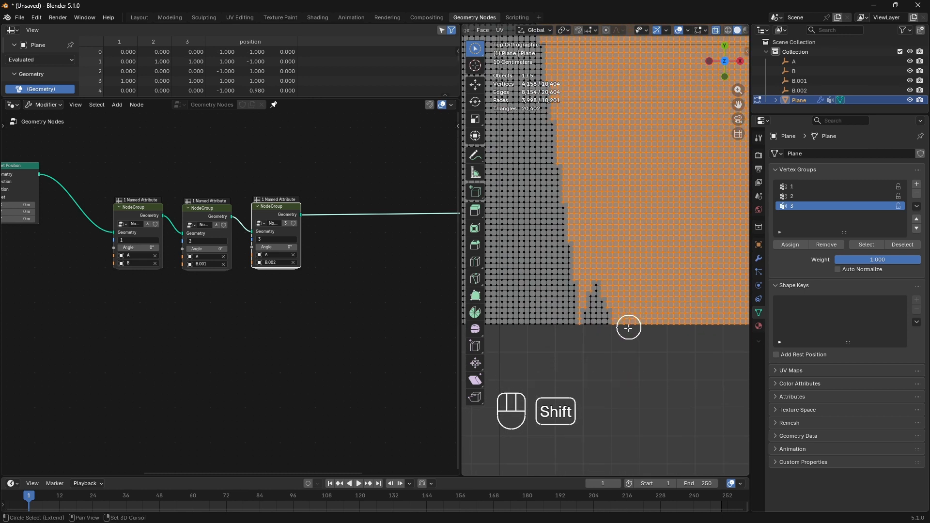
pyautogui.moveTo(621, 324)
pyautogui.keyDown('shift'); pyautogui.mouseDown()
pyautogui.moveTo(602, 291)
pyautogui.moveTo(594, 322)
pyautogui.mouseUp(); pyautogui.keyUp('shift')
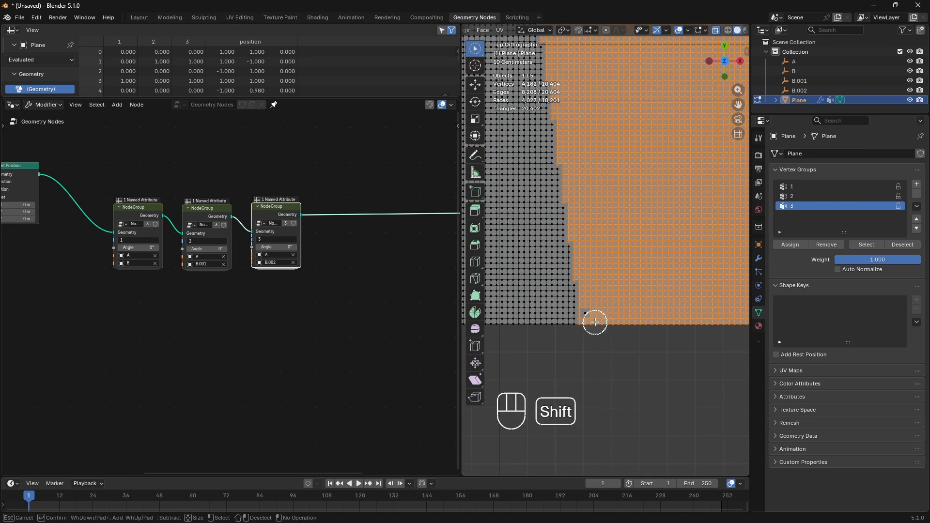
pyautogui.scroll(-2, 659, 305)
pyautogui.keyDown('shift'); pyautogui.moveTo(687, 81); pyautogui.dragTo(603, 235, button='middle'); pyautogui.keyUp('shift')
pyautogui.scroll(2, 603, 235)
pyautogui.keyDown('shift'); pyautogui.moveTo(638, 175); pyautogui.dragTo(624, 183); pyautogui.keyUp('shift')
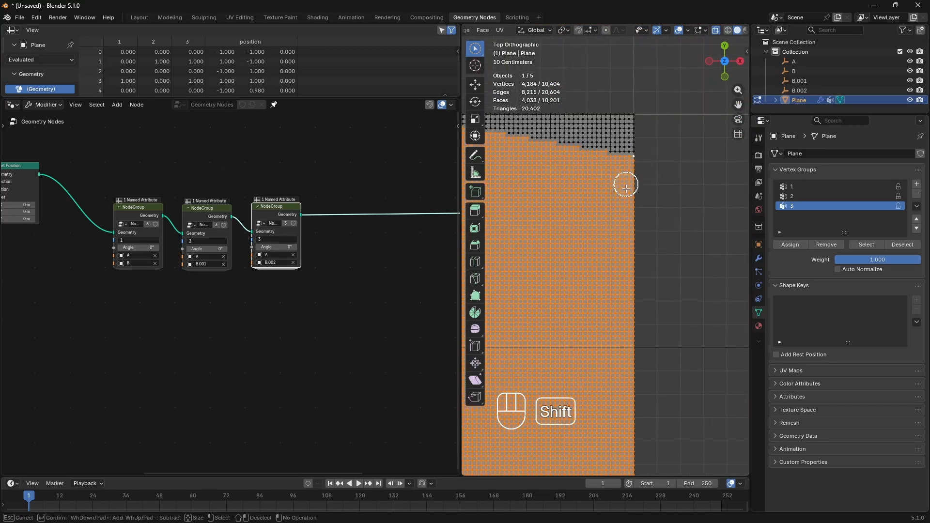
pyautogui.scroll(-2, 625, 183)
pyautogui.keyDown('shift'); pyautogui.moveTo(621, 307); pyautogui.dragTo(637, 227, button='middle'); pyautogui.keyUp('shift')
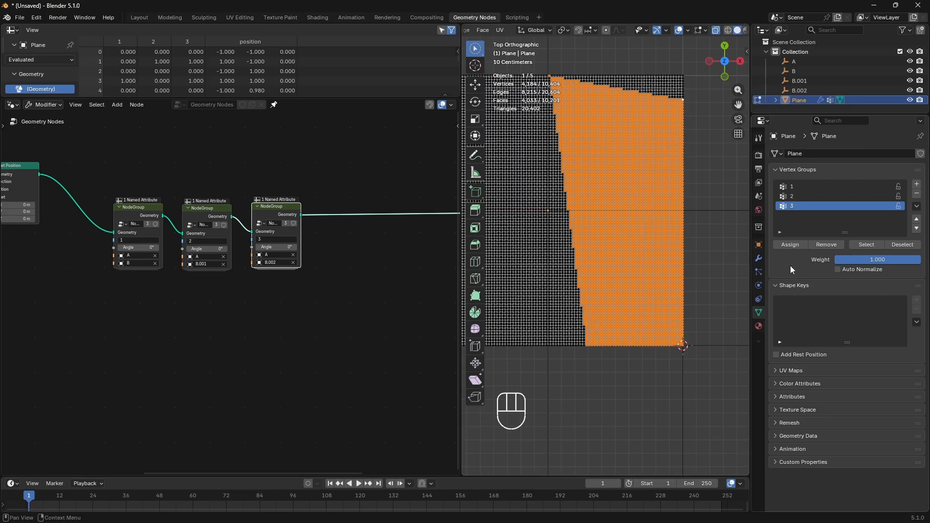
# Step: Create a vertex group named 4 and assign the selected vertices to it
pyautogui.click(916, 185)
pyautogui.click(807, 218)
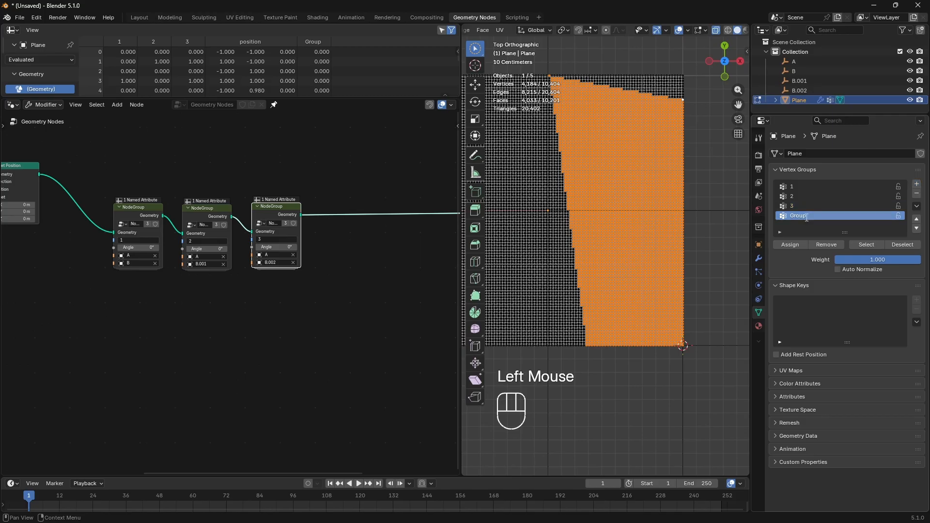
pyautogui.doubleClick(806, 216)
pyautogui.write('4')
pyautogui.press('Return')
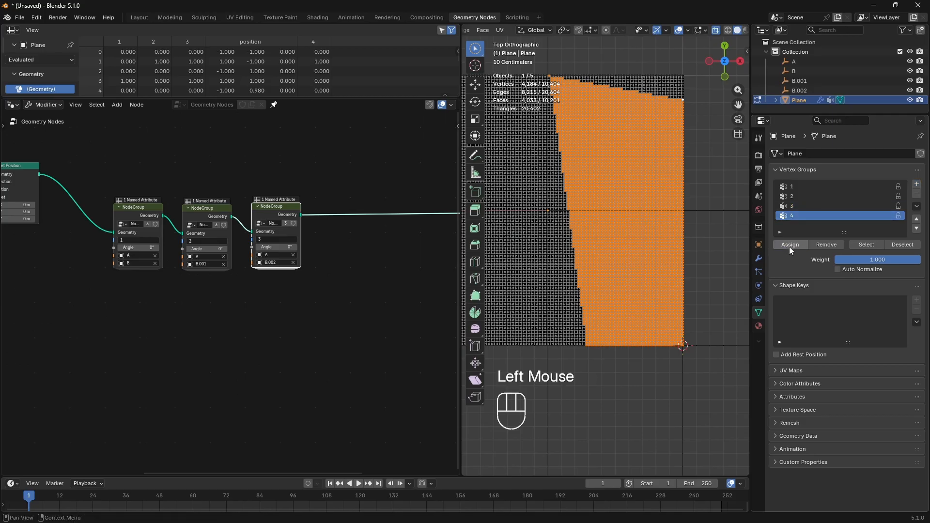
# Step: Snap the 3D cursor to the active vertex near the top of the plane's right edge
pyautogui.moveTo(475, 49); pyautogui.dragTo(551, 105)
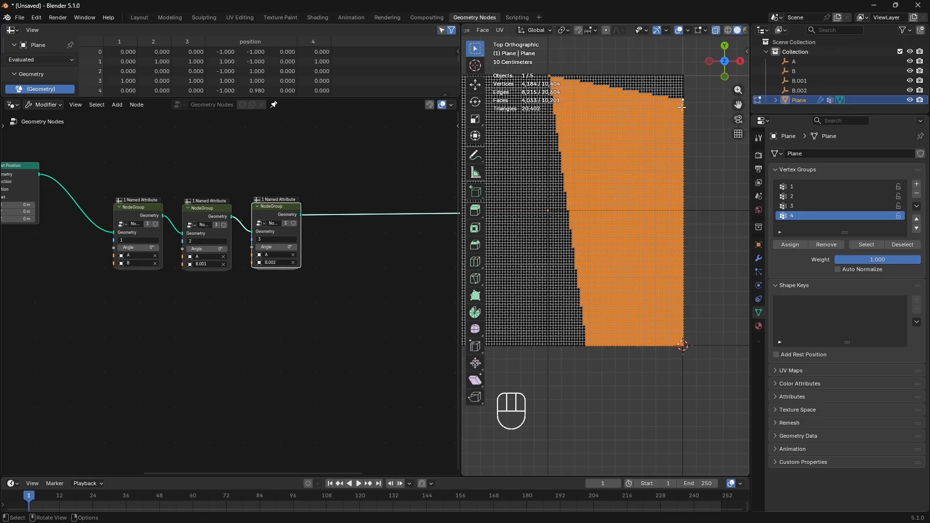
pyautogui.hotkey('shift', 's')
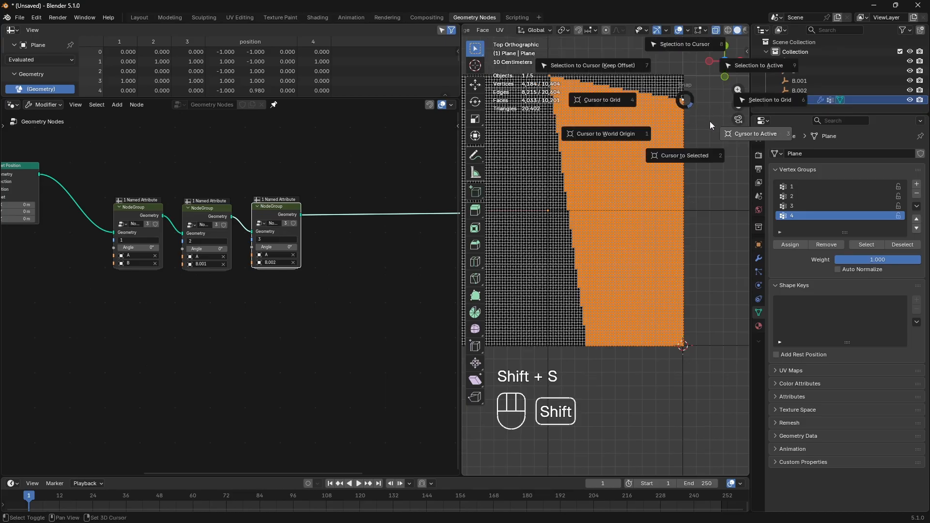
pyautogui.click(741, 133)
# Step: Select a short horizontal row of vertices extending right from just above the plane's origin
pyautogui.scroll(3, 581, 206)
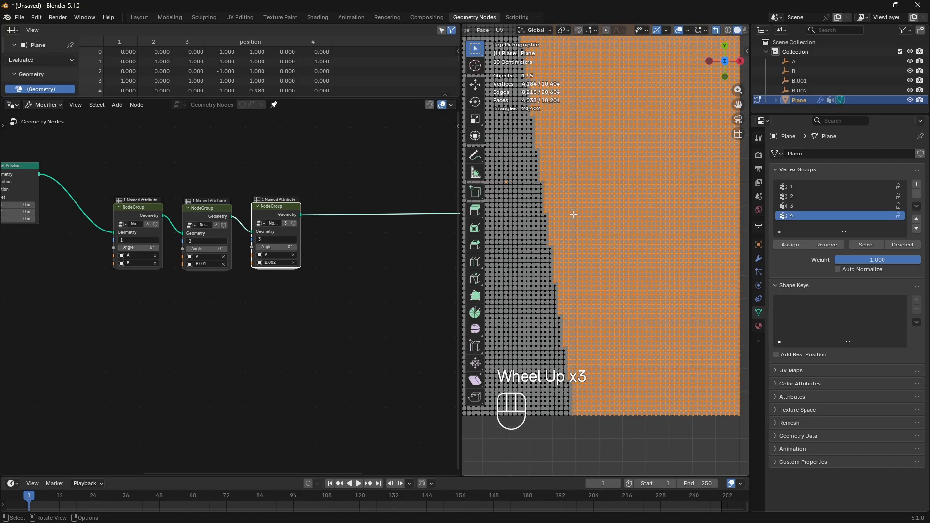
pyautogui.moveTo(738, 90); pyautogui.dragTo(639, 174)
pyautogui.scroll(4, 625, 204)
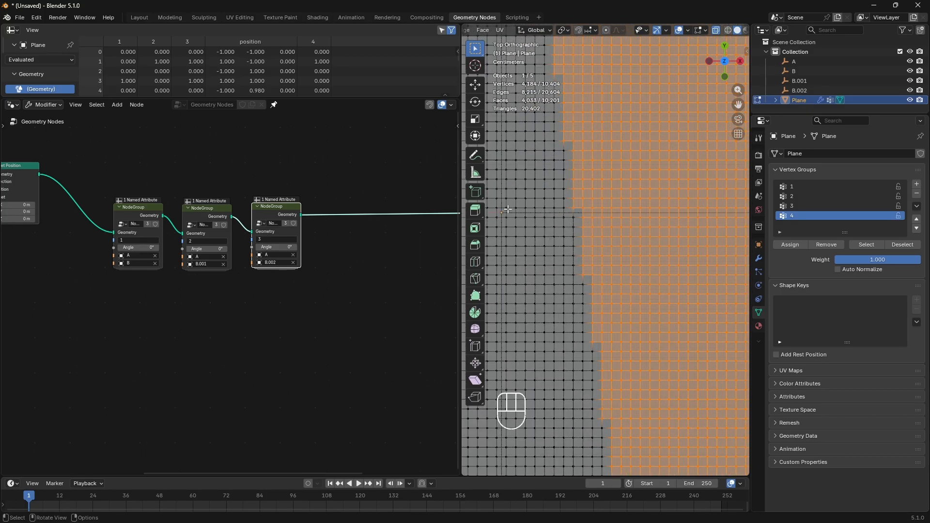
pyautogui.moveTo(504, 204); pyautogui.dragTo(567, 212)
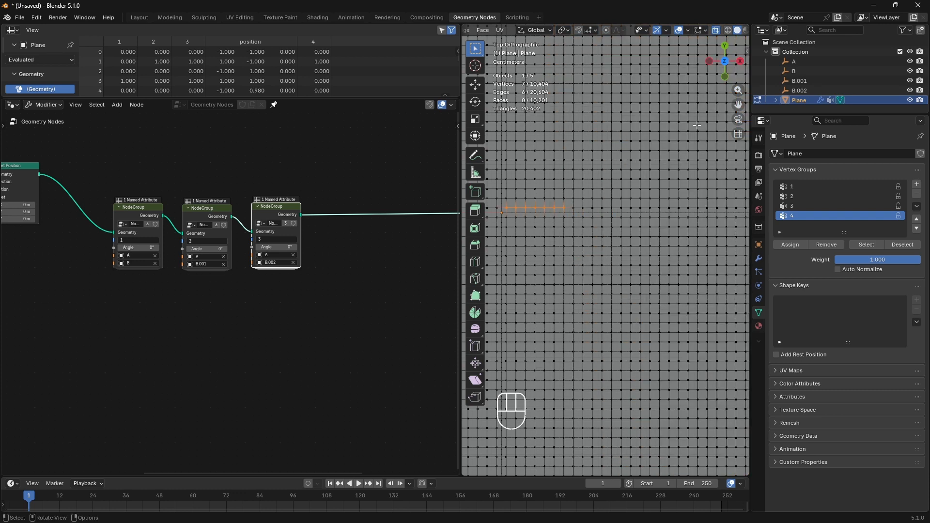
# Step: Select the run of right-edge vertices from the 3D cursor up to the plane's top corner
pyautogui.scroll(-4, 696, 125)
pyautogui.scroll(4, 739, 106)
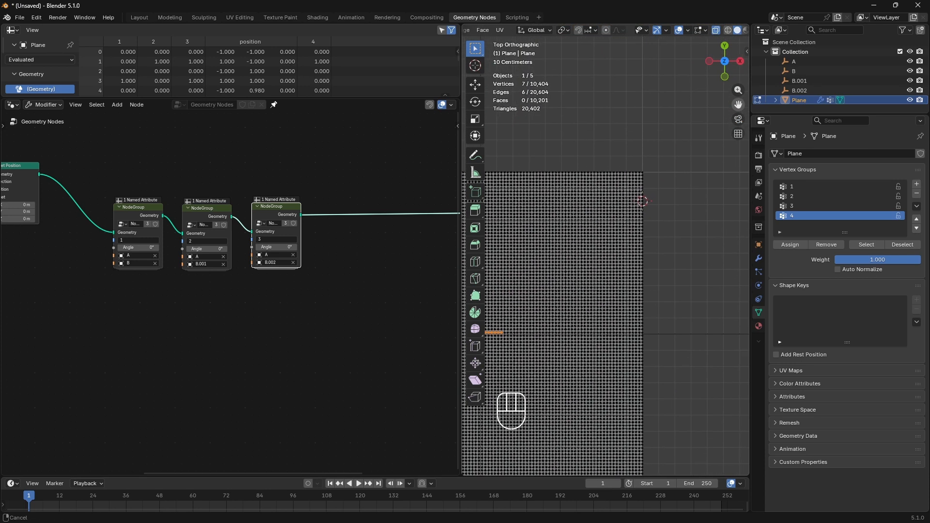
pyautogui.moveTo(739, 106); pyautogui.dragTo(725, 146)
pyautogui.scroll(1, 633, 208)
pyautogui.moveTo(632, 194); pyautogui.dragTo(613, 125)
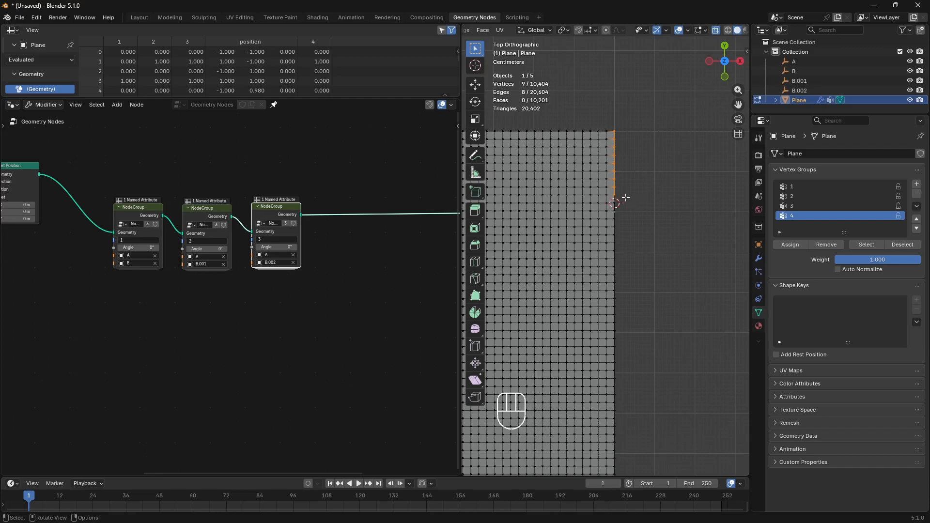
pyautogui.scroll(-2, 627, 197)
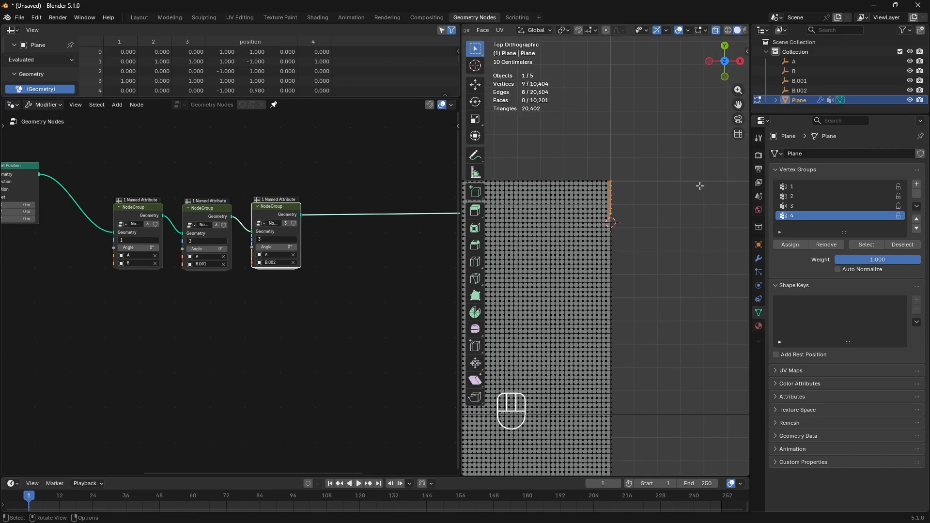
pyautogui.moveTo(738, 106); pyautogui.dragTo(722, 120)
pyautogui.scroll(-2, 608, 232)
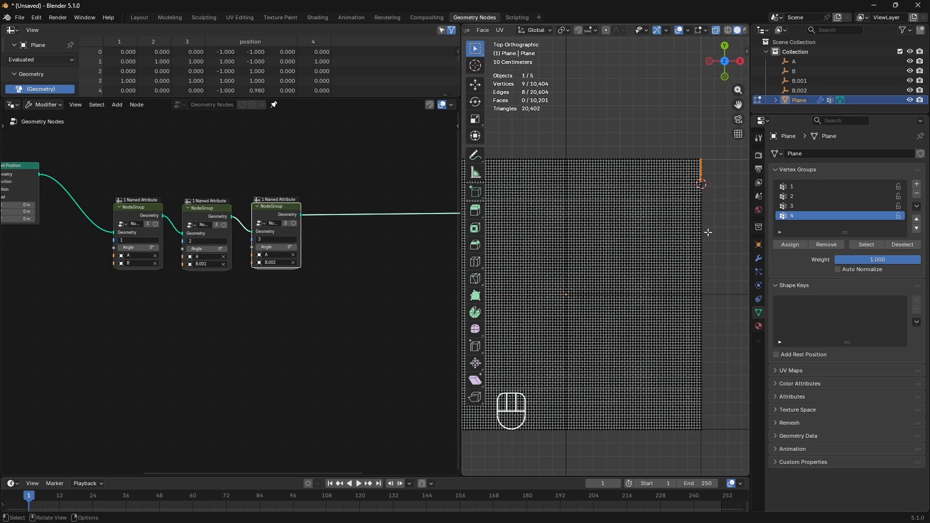
# Step: Select vertex group 4, snap the 3D cursor to its inner vertex on the plane's bottom edge, and return to Object Mode
pyautogui.click(864, 245)
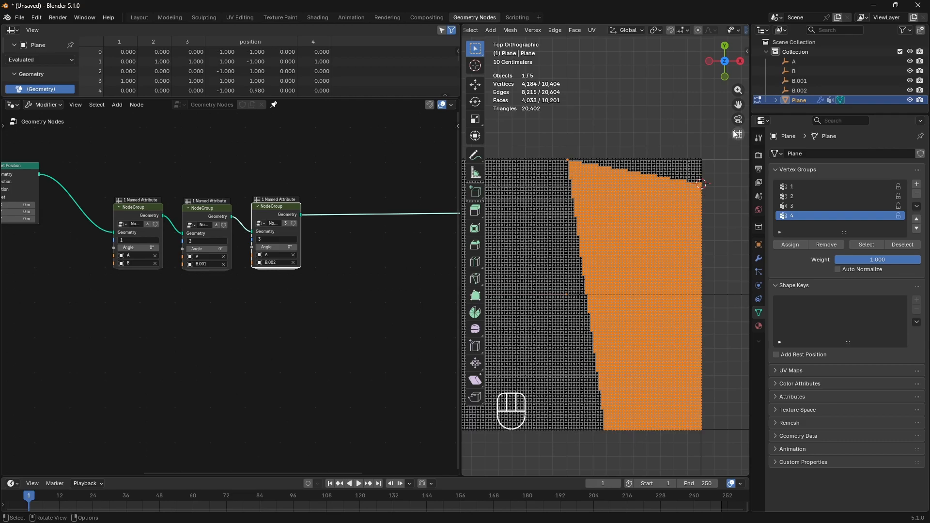
pyautogui.moveTo(740, 106); pyautogui.dragTo(729, 29)
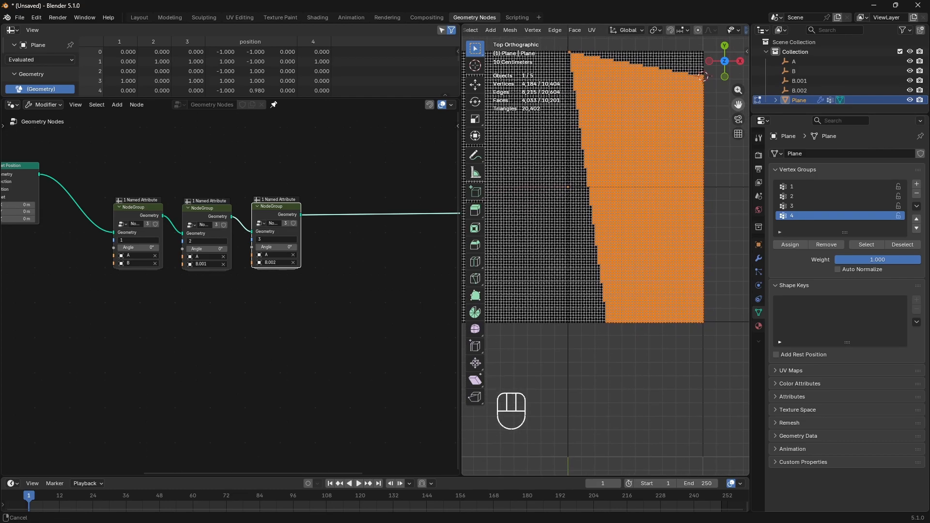
pyautogui.scroll(3, 615, 364)
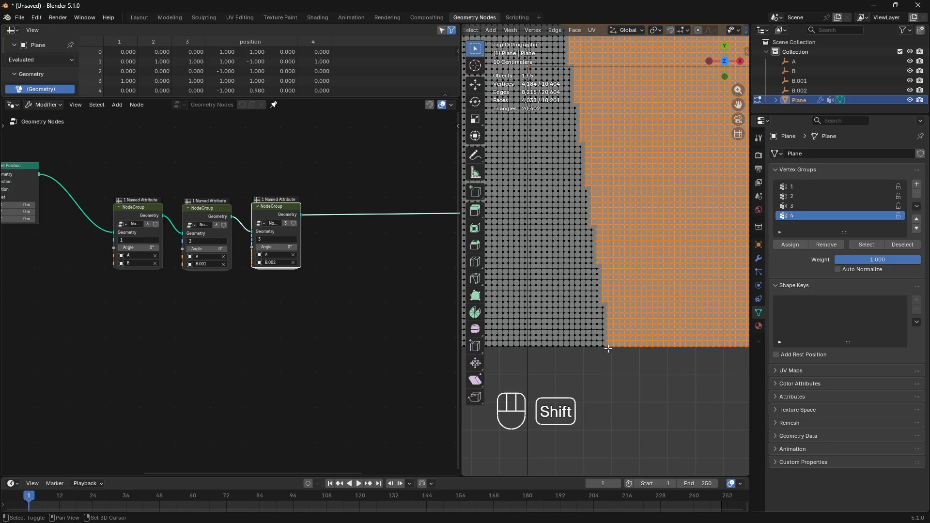
pyautogui.keyDown('shift'); pyautogui.click(605, 348); pyautogui.keyUp('shift')
pyautogui.keyDown('shift'); pyautogui.click(605, 352); pyautogui.keyUp('shift')
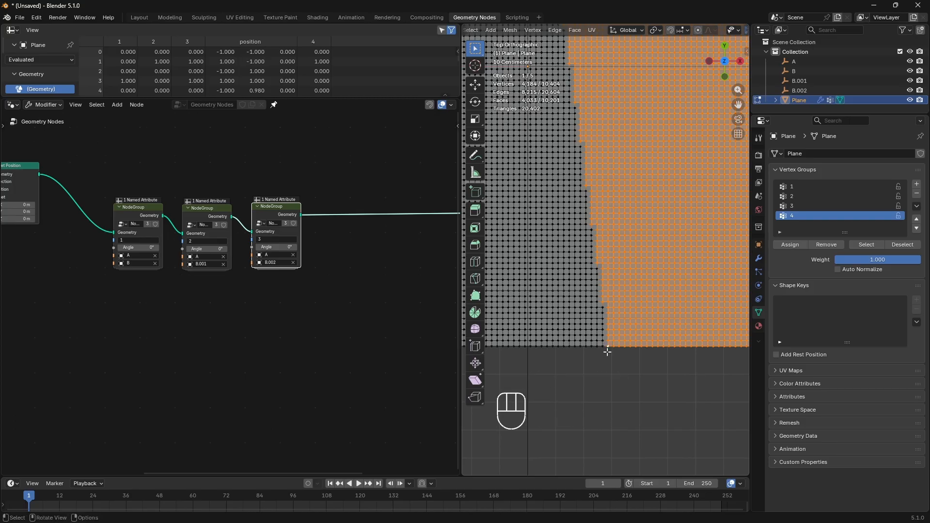
pyautogui.hotkey('shift', 's')
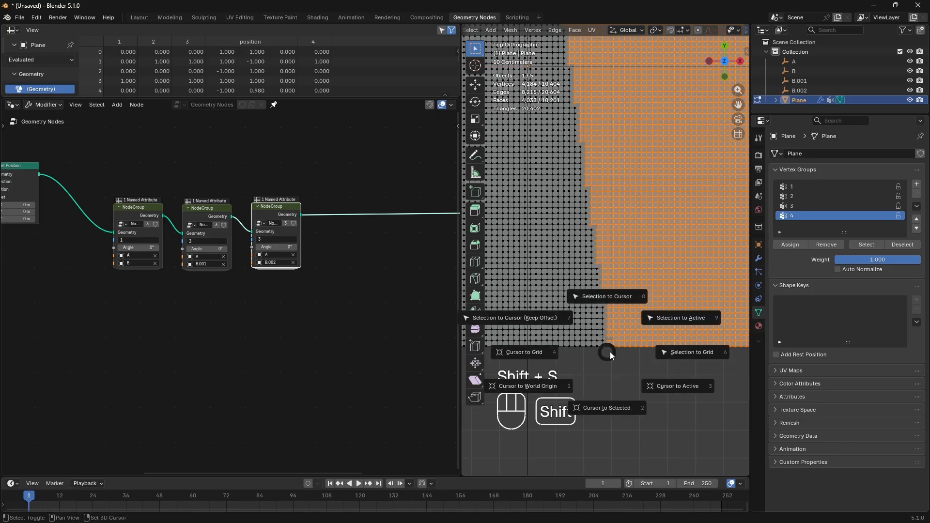
pyautogui.click(673, 386)
pyautogui.scroll(-2, 613, 357)
pyautogui.scroll(-1, 612, 357)
pyautogui.press('Tab')
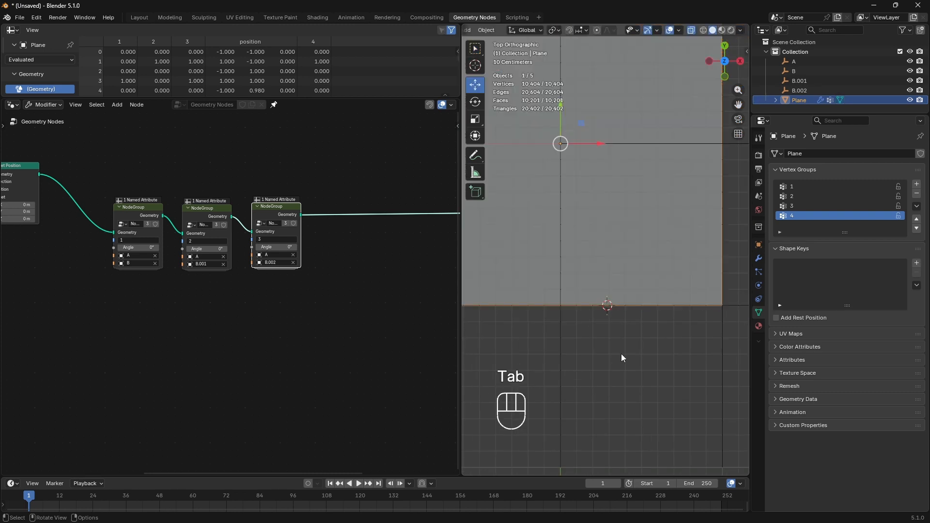
# Step: Snap the empty B.002 to the 3D cursor on the plane's bottom edge
pyautogui.click(798, 90)
pyautogui.scroll(-2, 561, 284)
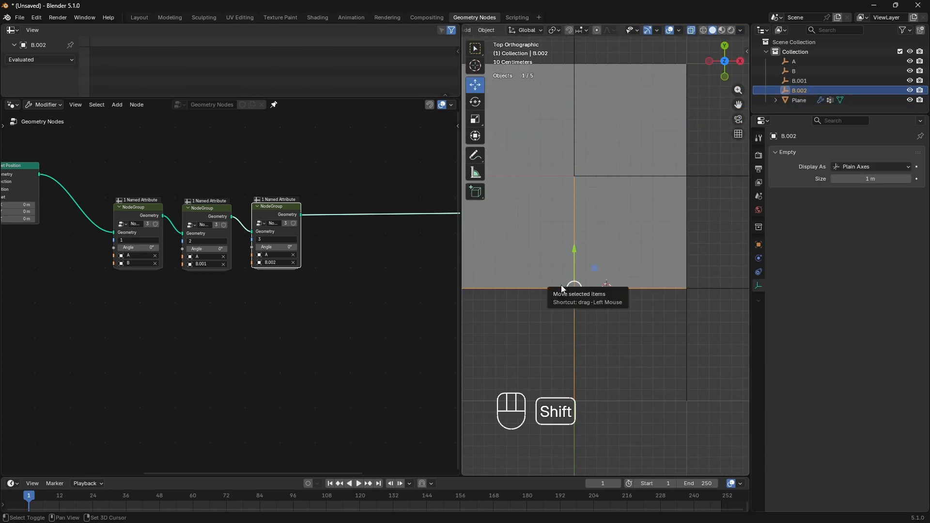
pyautogui.hotkey('shift', 'd')
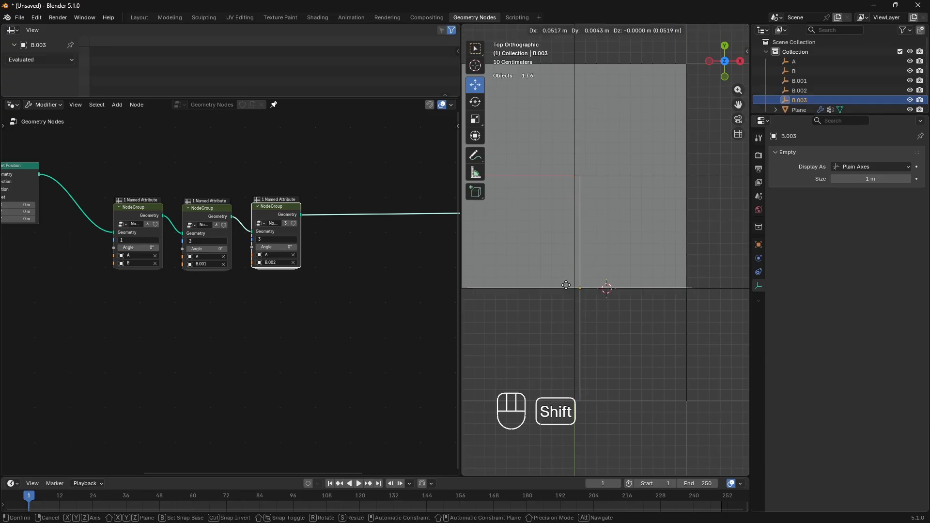
pyautogui.press('Escape')
pyautogui.hotkey('ctrl', 'z')
pyautogui.scroll(1, 566, 286)
pyautogui.hotkey('shift', 's')
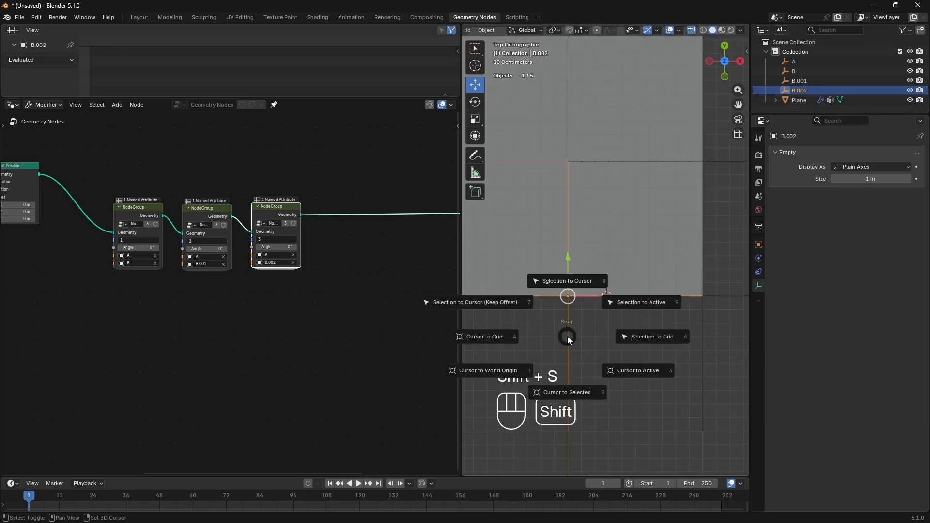
pyautogui.click(572, 283)
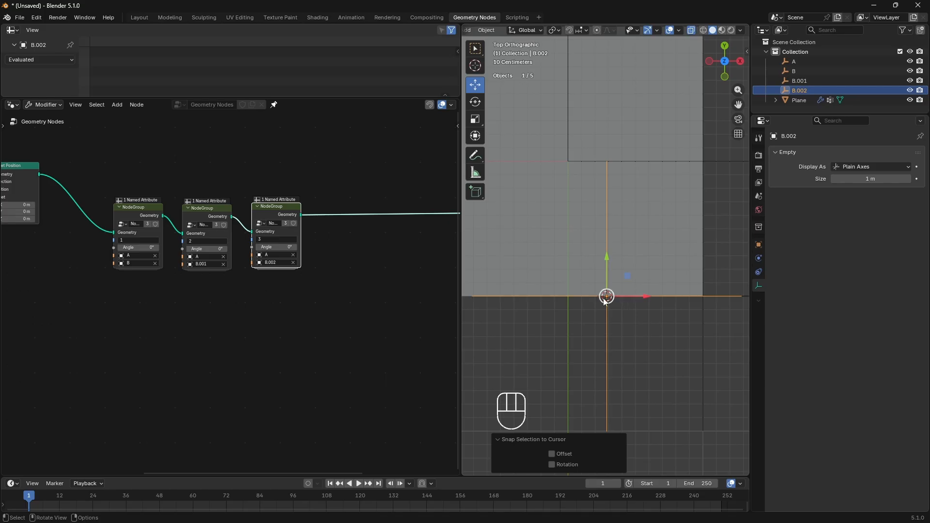
pyautogui.scroll(-2, 615, 301)
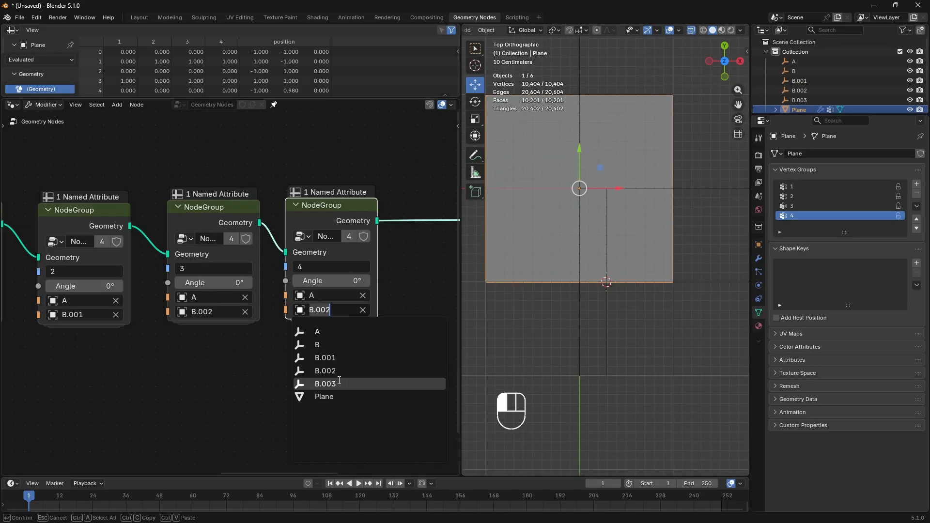
# Step: Assign B.003 as node group 4's second axis object and turn node group 1's angle to about -21.4°
pyautogui.click(333, 436)
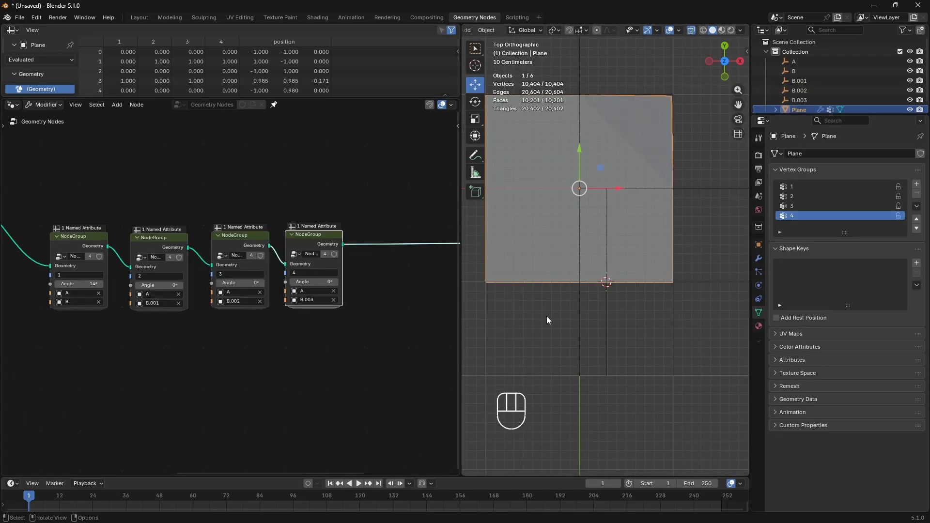
pyautogui.moveTo(546, 316); pyautogui.dragTo(615, 252, button='middle')
pyautogui.moveTo(86, 289); pyautogui.dragTo(58, 289)
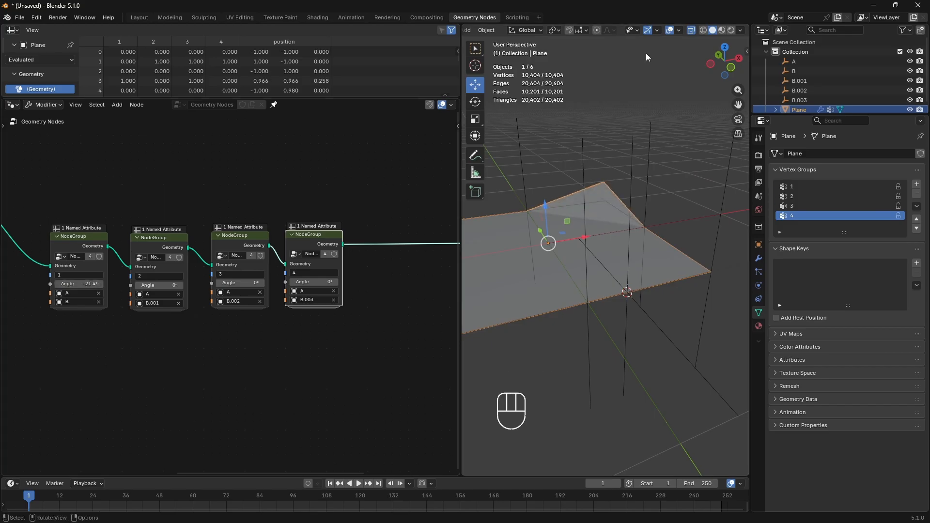
# Step: Turn off X-ray, overlays and gizmos in the 3D viewport to show only the folded paper
pyautogui.click(691, 30)
pyautogui.click(669, 30)
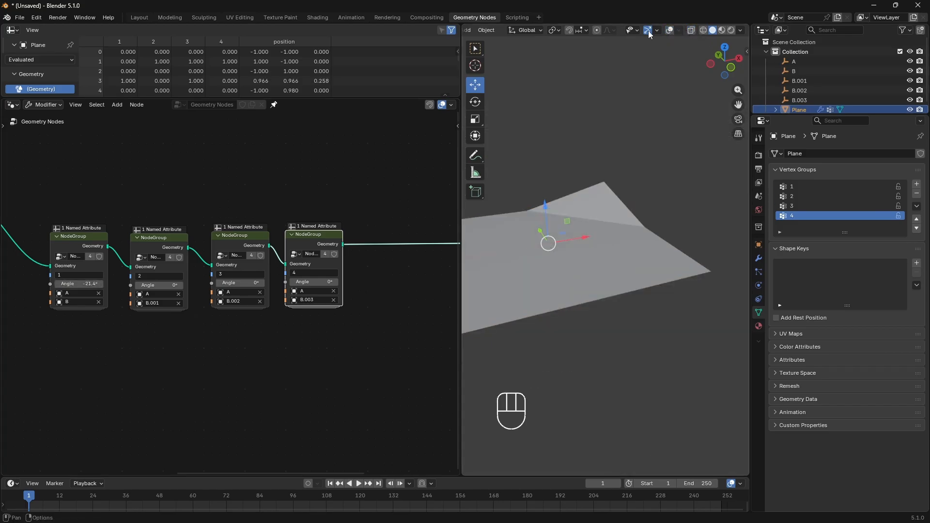
pyautogui.click(648, 30)
# Step: Set the angles of node groups 1 and 2 to -180°
pyautogui.moveTo(79, 283); pyautogui.dragTo(30, 283)
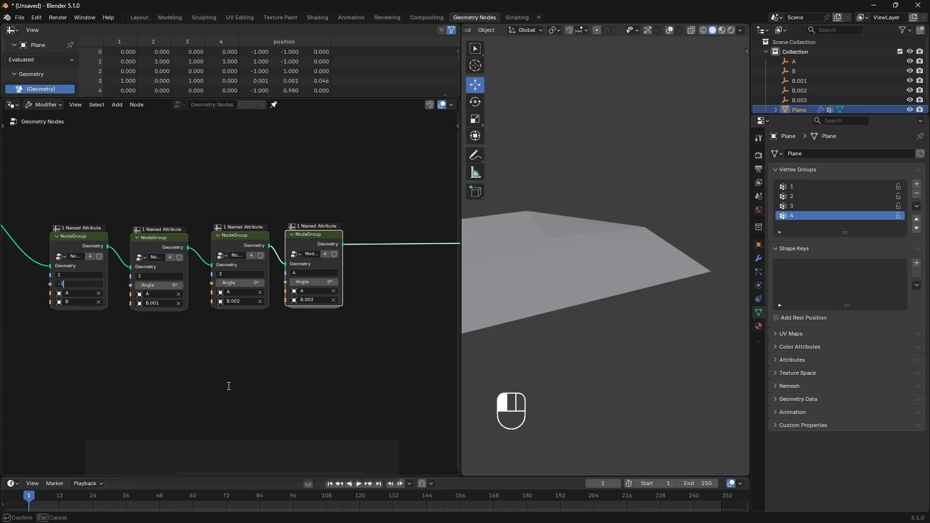
pyautogui.moveTo(162, 284); pyautogui.dragTo(109, 285)
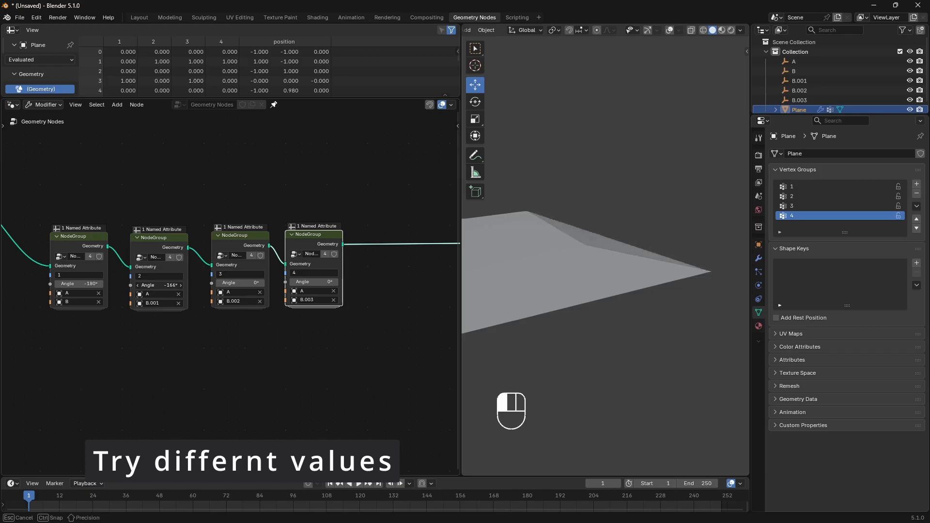
pyautogui.click(159, 285)
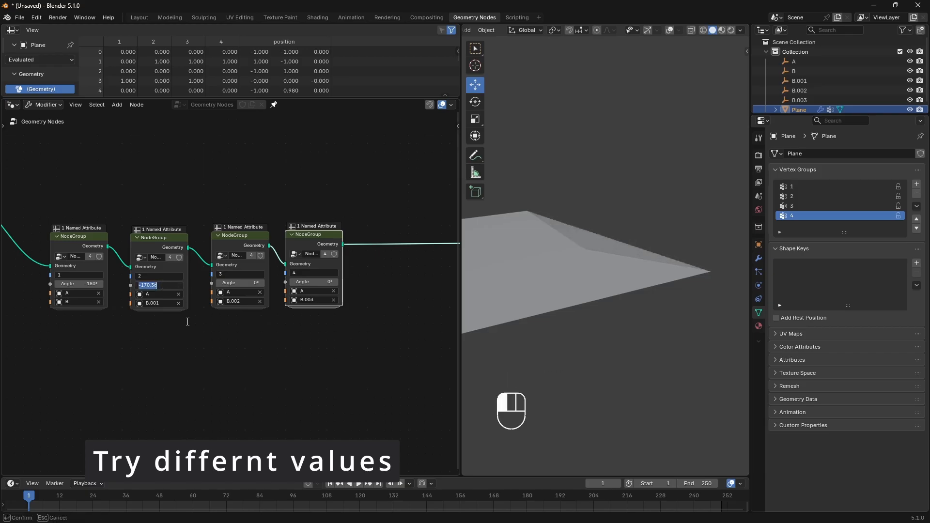
pyautogui.write('-180')
pyautogui.press('Return')
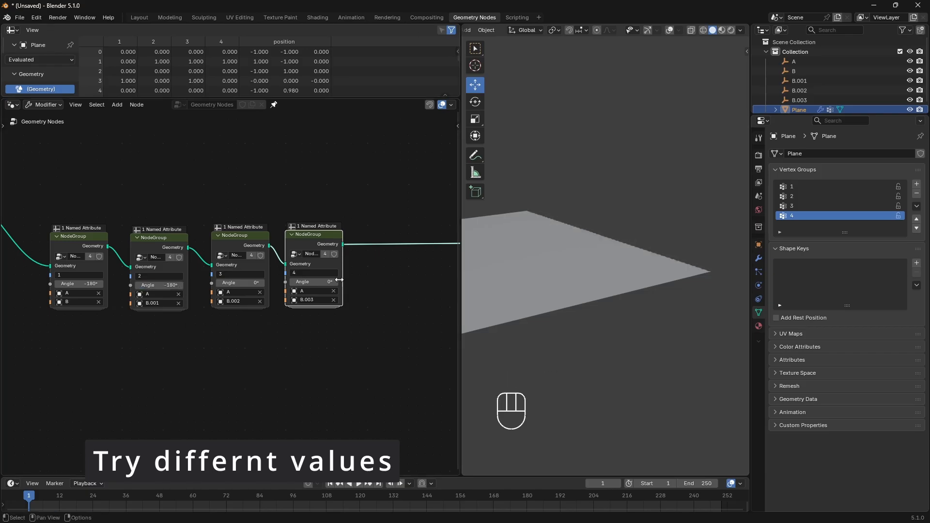
# Step: Set node group 3's angle to -90° and node group 4's angle to about 53.2°
pyautogui.moveTo(244, 287); pyautogui.dragTo(237, 287)
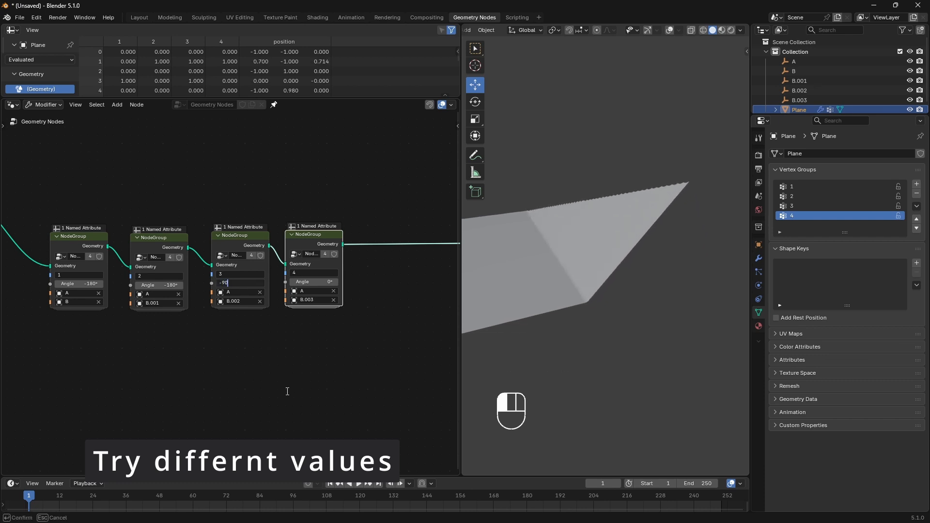
pyautogui.press('Return')
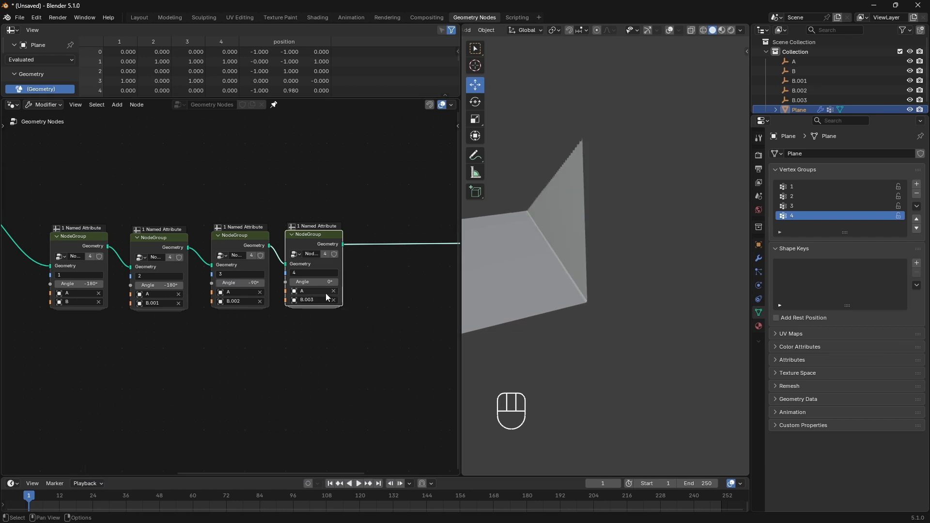
pyautogui.moveTo(316, 285); pyautogui.dragTo(361, 286)
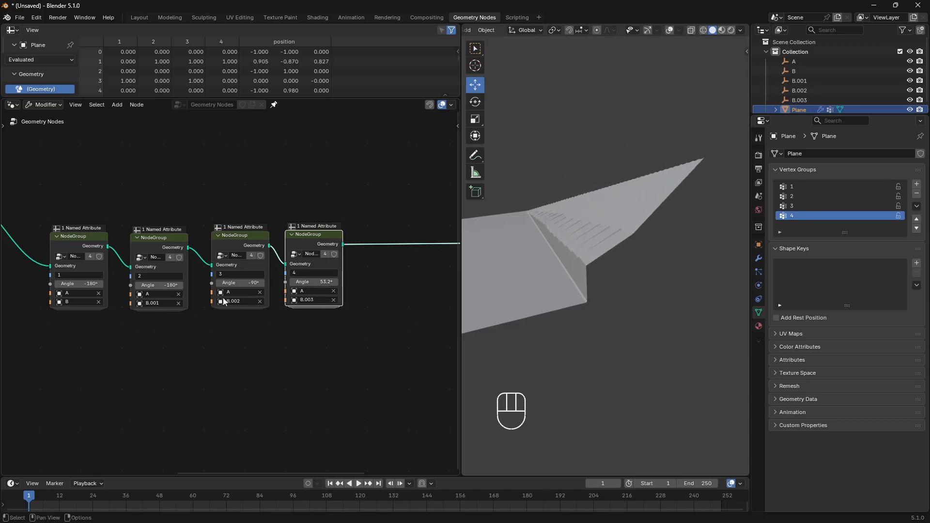
pyautogui.scroll(-1, 566, 323)
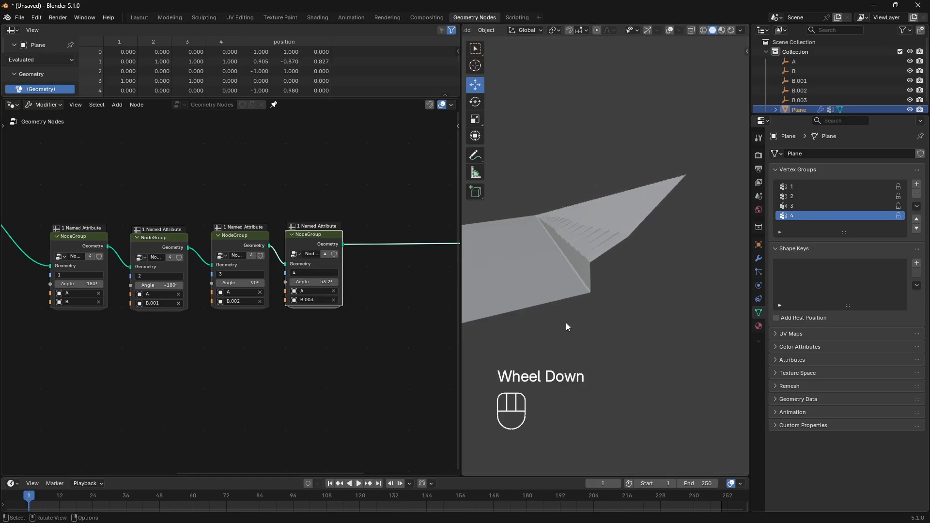
# Step: Select the empty B.003 and move it up to about 0.137 m on Z
pyautogui.click(792, 99)
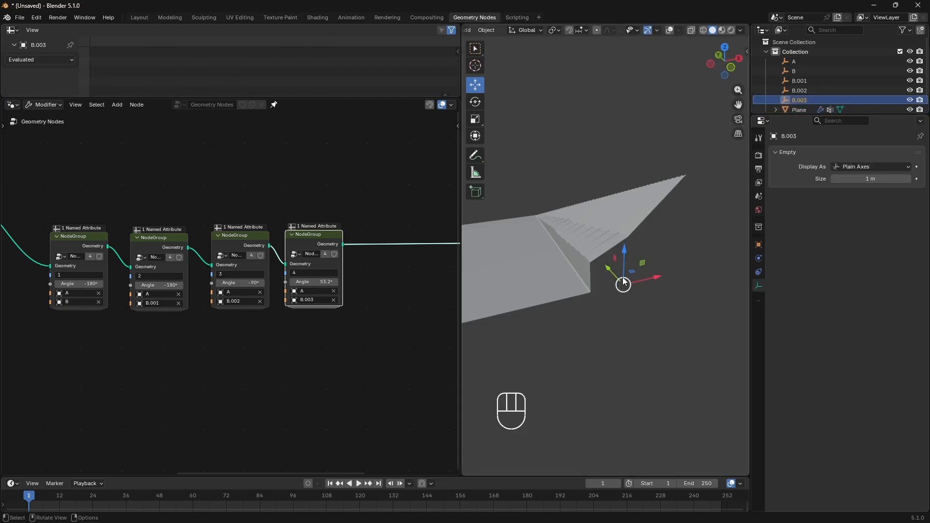
pyautogui.moveTo(626, 261); pyautogui.dragTo(661, 278)
pyautogui.moveTo(661, 278); pyautogui.dragTo(658, 301, button='middle')
pyautogui.scroll(-2, 606, 353)
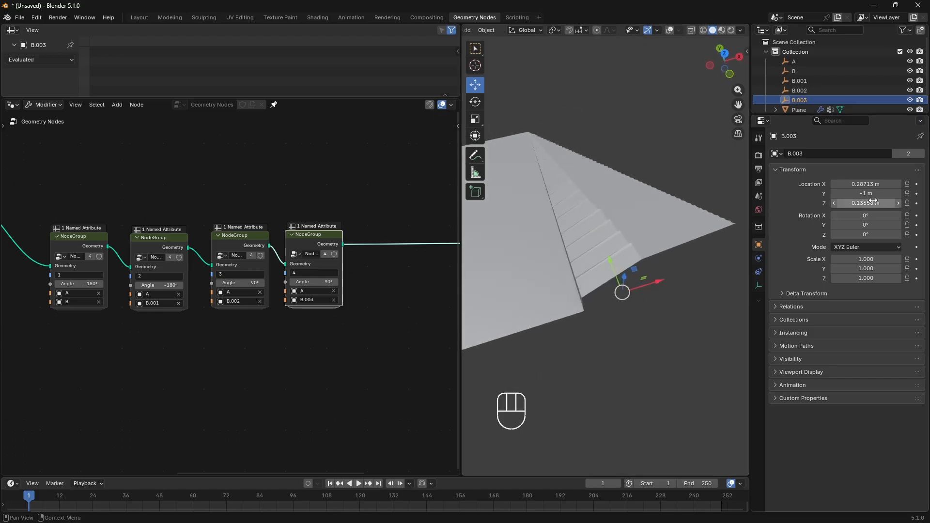
# Step: Set the X location of the empty B.003 to 0 m
pyautogui.moveTo(874, 184); pyautogui.dragTo(860, 184)
pyautogui.click(877, 185)
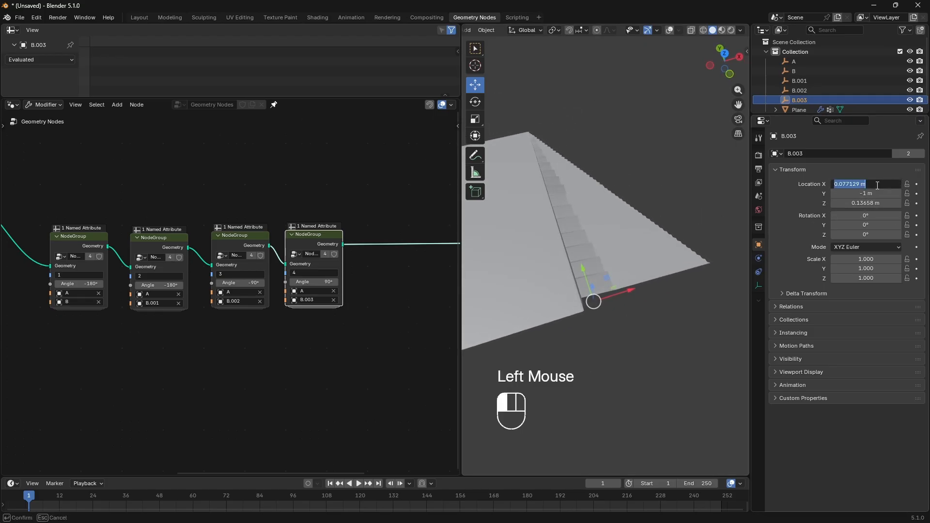
pyautogui.write('0')
pyautogui.press('Return')
pyautogui.moveTo(652, 338); pyautogui.dragTo(640, 285, button='middle')
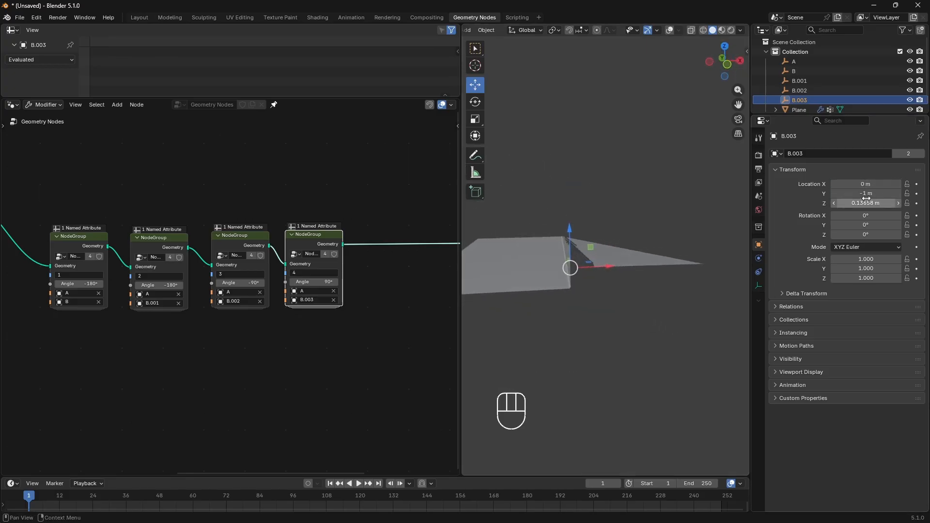
# Step: Raise the empty B.003 to a Z location of about 0.297 m, aligning it with the top of the upright fold
pyautogui.moveTo(864, 203); pyautogui.dragTo(881, 203)
pyautogui.scroll(2, 600, 258)
pyautogui.moveTo(600, 259); pyautogui.dragTo(616, 291, button='middle')
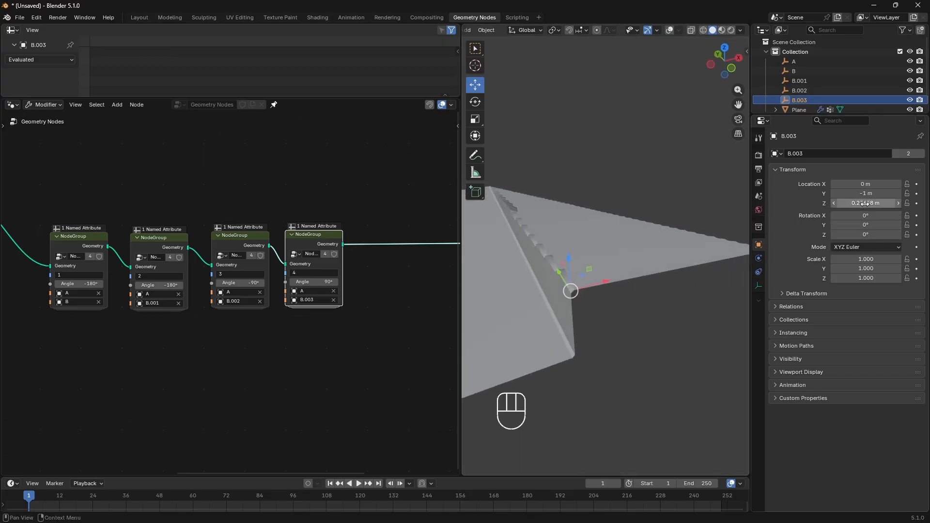
pyautogui.moveTo(864, 203); pyautogui.dragTo(882, 203)
pyautogui.click(897, 204)
pyautogui.scroll(-1, 569, 308)
pyautogui.moveTo(567, 307); pyautogui.dragTo(713, 304, button='middle')
pyautogui.scroll(-4, 614, 324)
pyautogui.scroll(3, 540, 342)
pyautogui.scroll(-2, 609, 391)
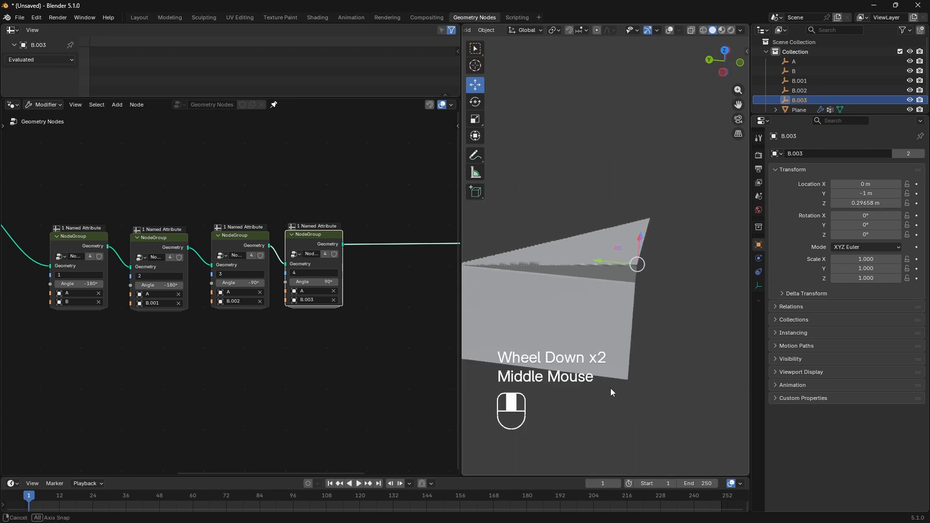
pyautogui.moveTo(609, 390); pyautogui.dragTo(706, 388, button='middle')
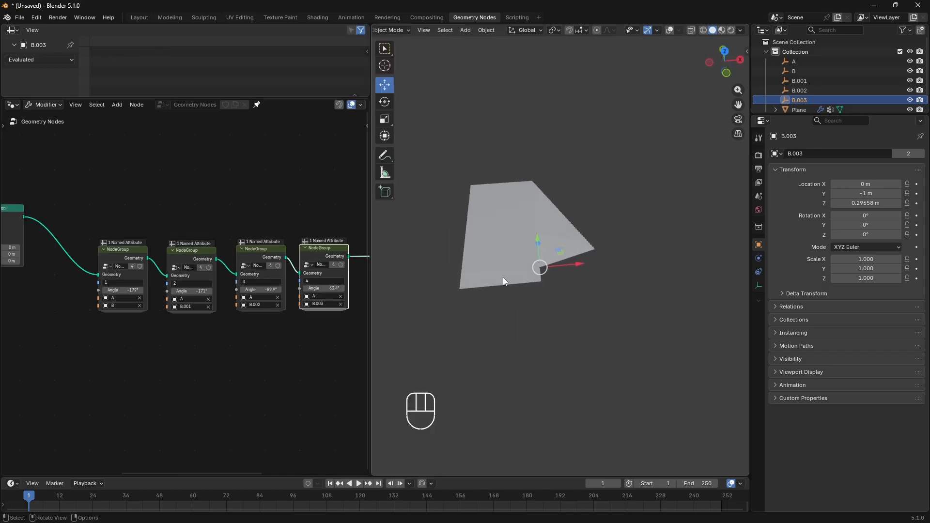
# Step: Select the folded plane and enter Edit Mode
pyautogui.click(503, 281)
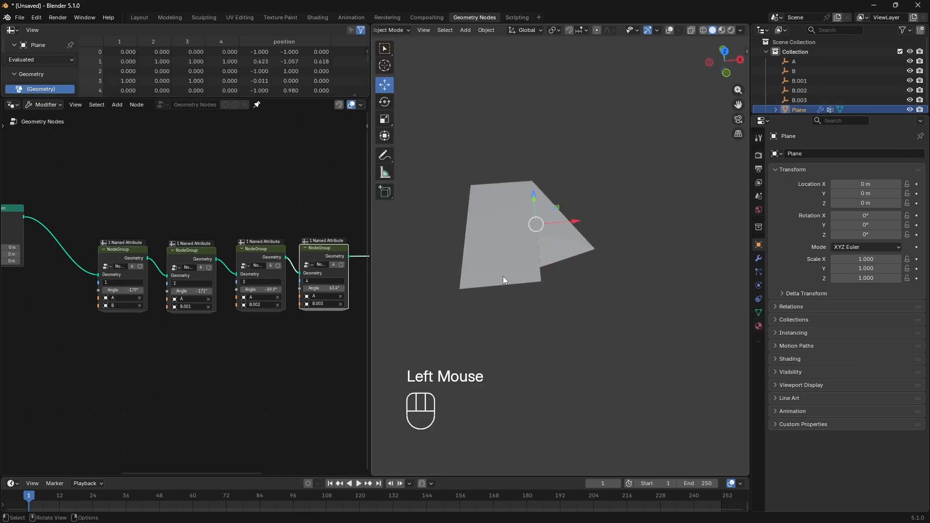
pyautogui.press('Tab')
pyautogui.scroll(-2, 732, 34)
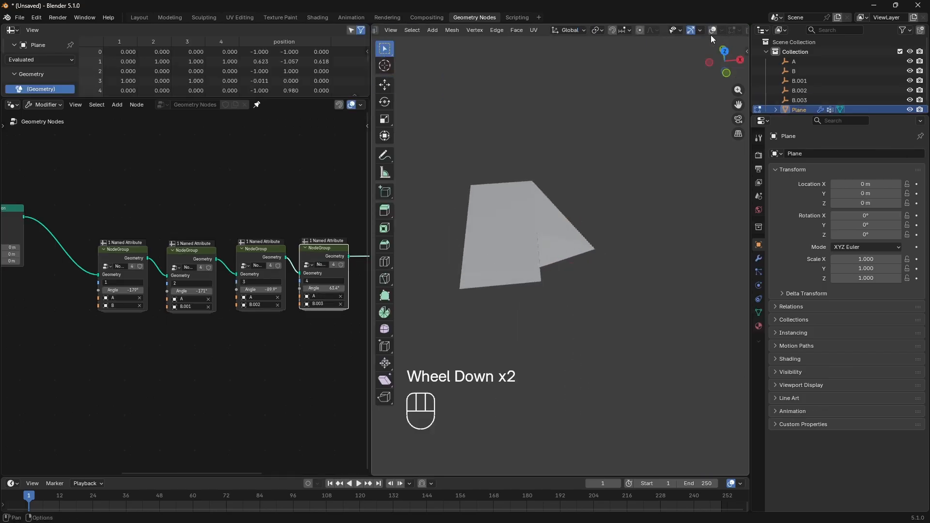
# Step: Delete all vertices of the plane's negative-X half in top view and return to Object Mode
pyautogui.click(713, 30)
pyautogui.click(725, 55)
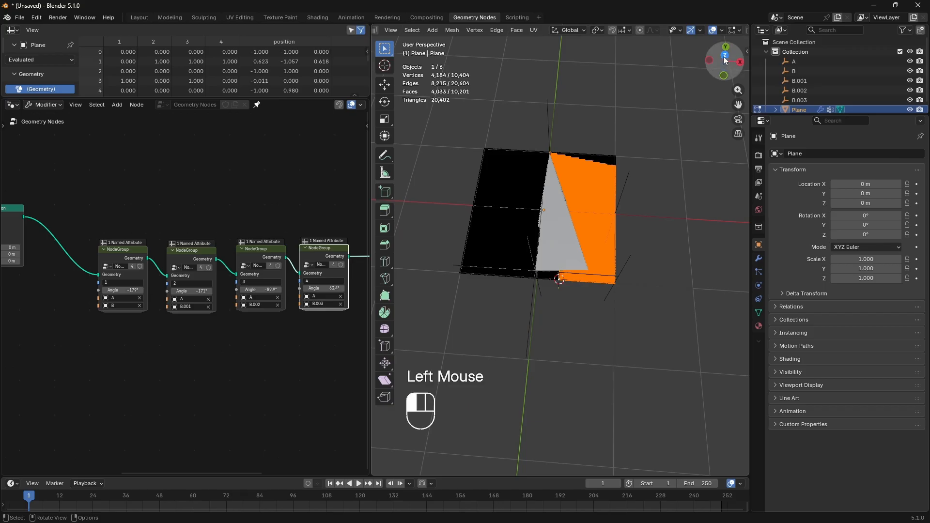
pyautogui.scroll(3, 468, 136)
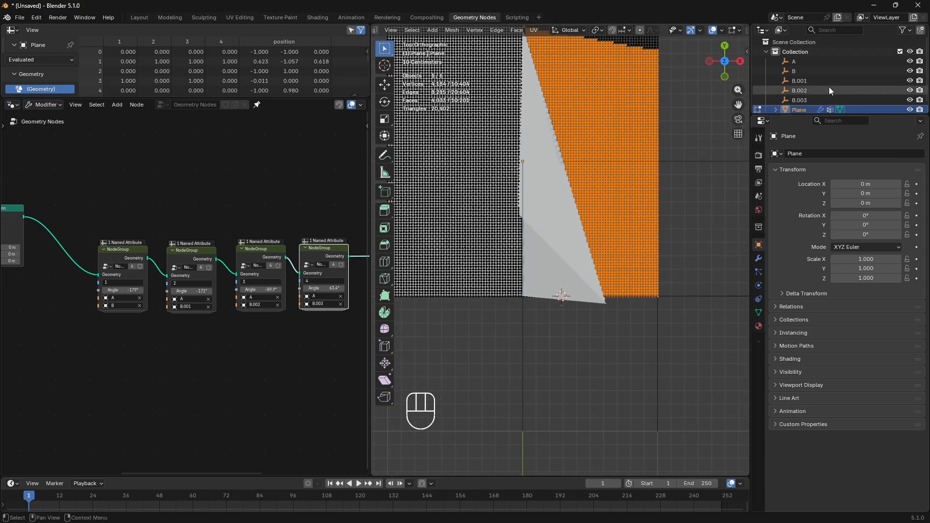
pyautogui.moveTo(738, 105); pyautogui.dragTo(808, 147)
pyautogui.moveTo(448, 53); pyautogui.dragTo(591, 484)
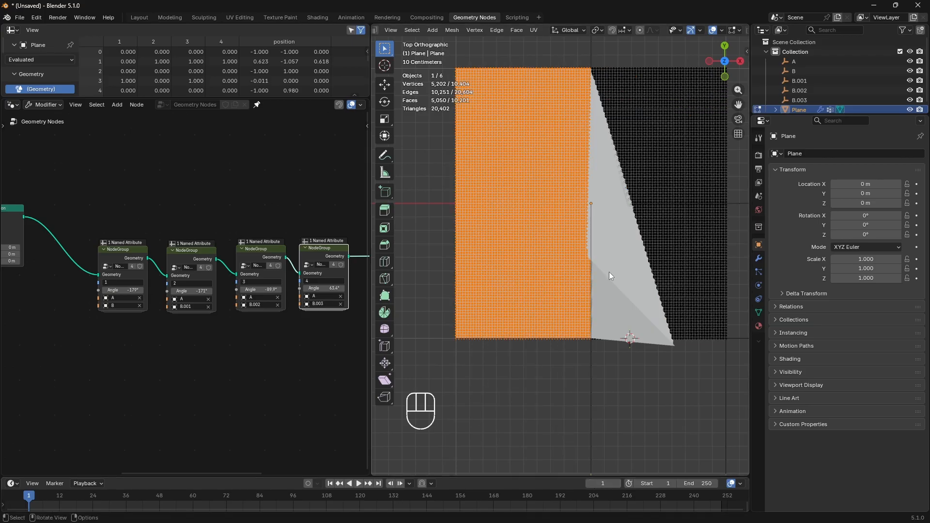
pyautogui.press('x')
pyautogui.click(565, 219)
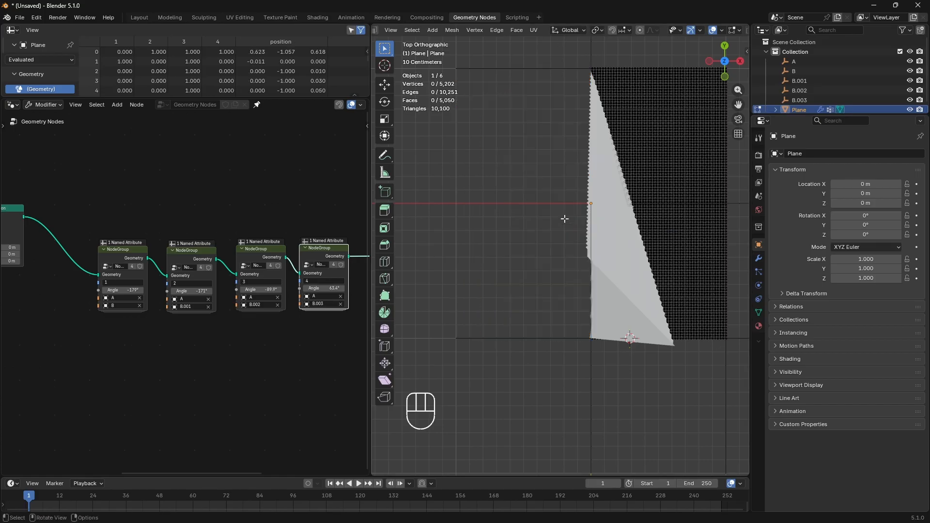
pyautogui.press('Tab')
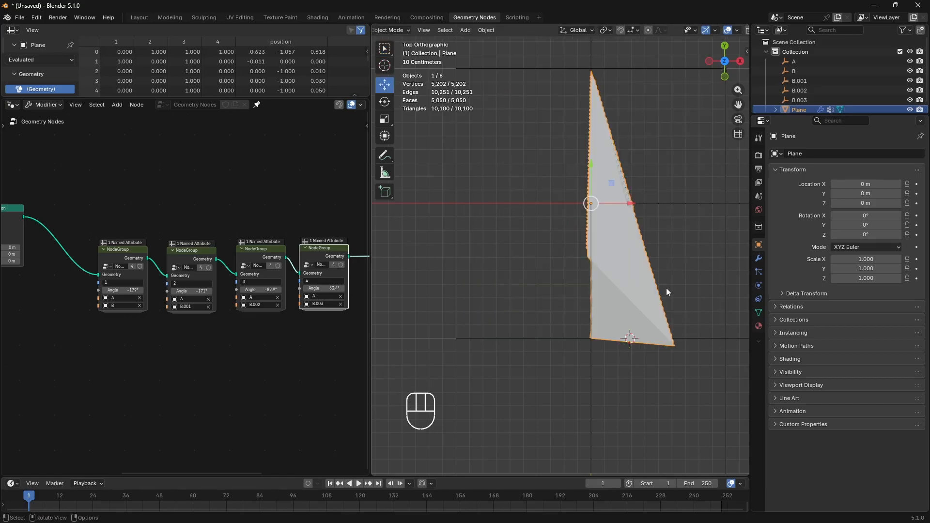
# Step: Add a Mirror modifier on the X axis to the plane after its Geometry Nodes modifier
pyautogui.click(759, 258)
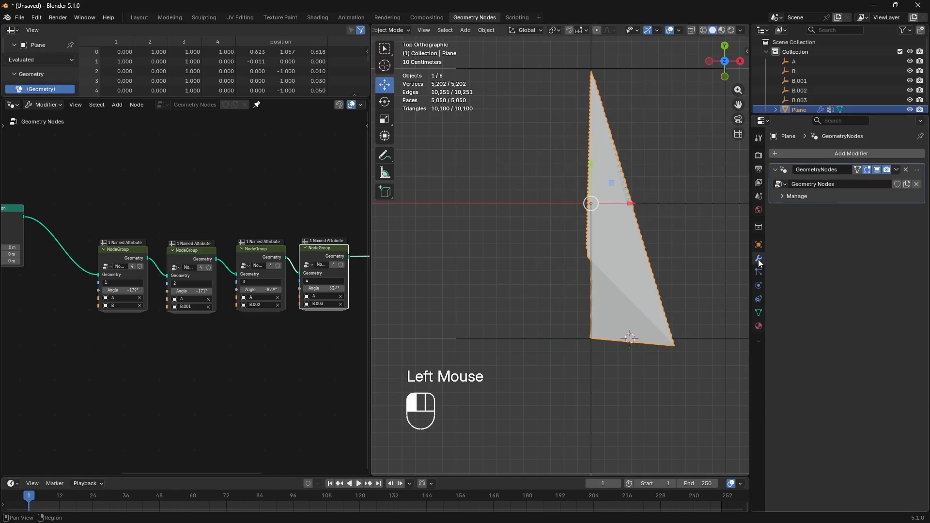
pyautogui.click(804, 155)
pyautogui.write('mi')
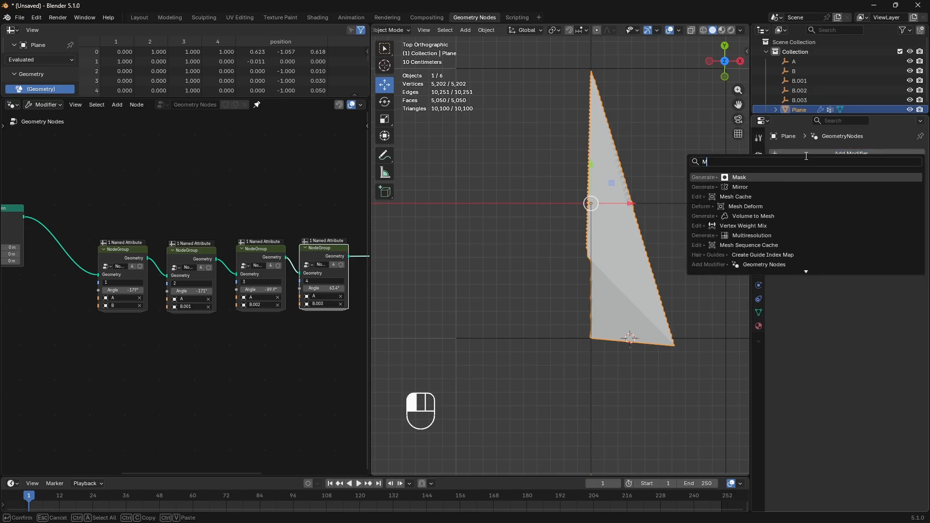
pyautogui.press('Return')
pyautogui.moveTo(618, 325); pyautogui.dragTo(644, 336, button='middle')
pyautogui.click(647, 31)
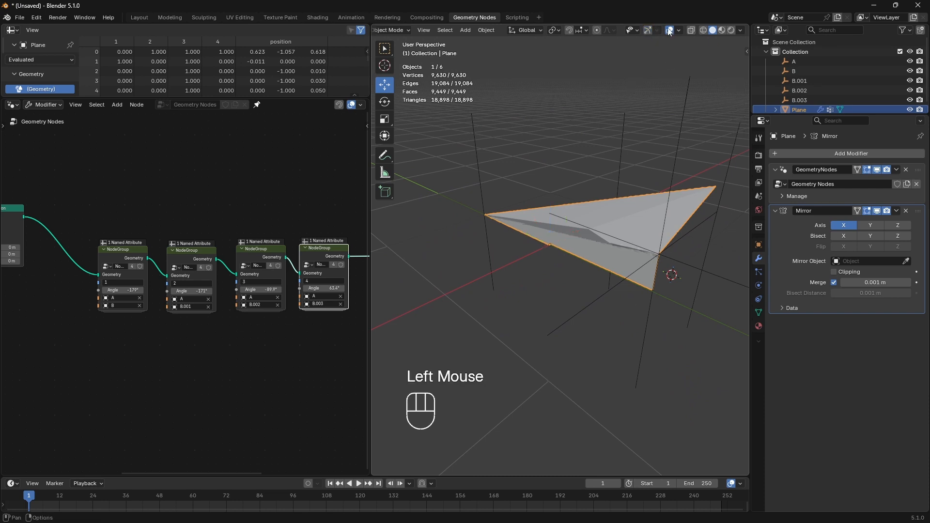
pyautogui.click(670, 31)
pyautogui.moveTo(598, 183); pyautogui.dragTo(591, 257, button='middle')
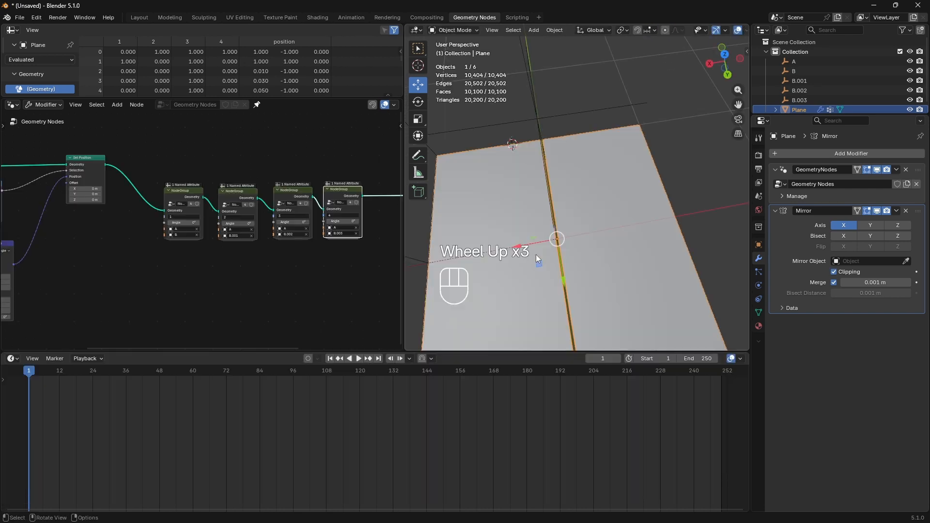
# Step: Shift the entire half-plane mesh about -0.007 m on X in Edit Mode to close the centre seam
pyautogui.hotkey('ctrl', 'z')
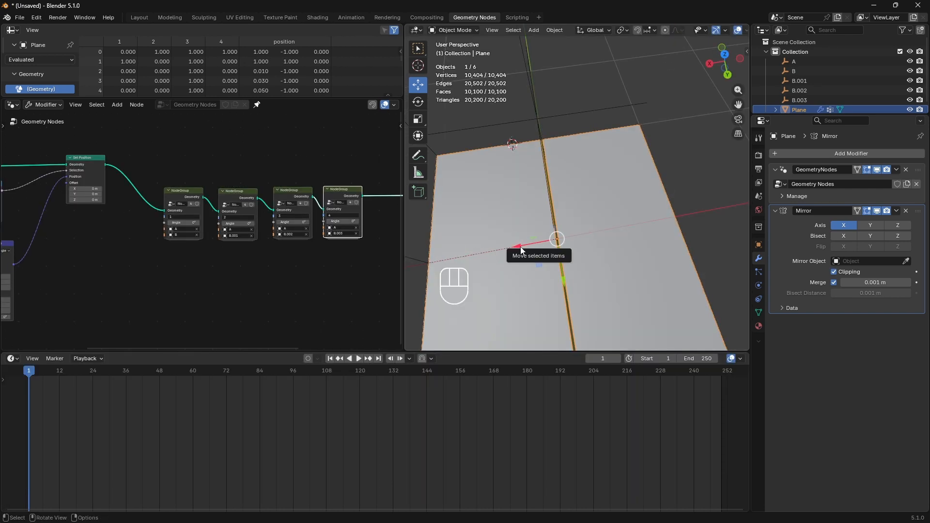
pyautogui.press('Tab')
pyautogui.press('a')
pyautogui.scroll(1, 520, 261)
pyautogui.scroll(1, 520, 261)
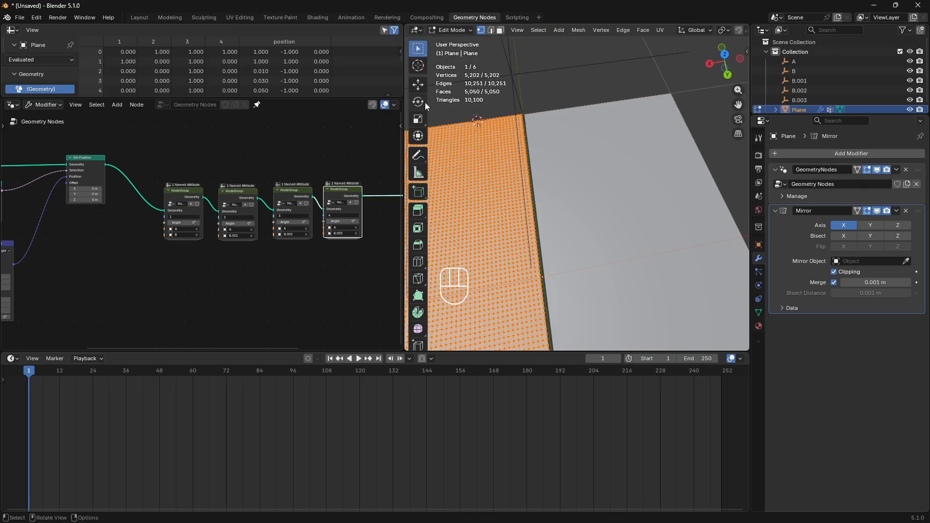
pyautogui.click(418, 84)
pyautogui.scroll(-2, 469, 248)
pyautogui.moveTo(468, 248); pyautogui.dragTo(471, 245)
pyautogui.press('Tab')
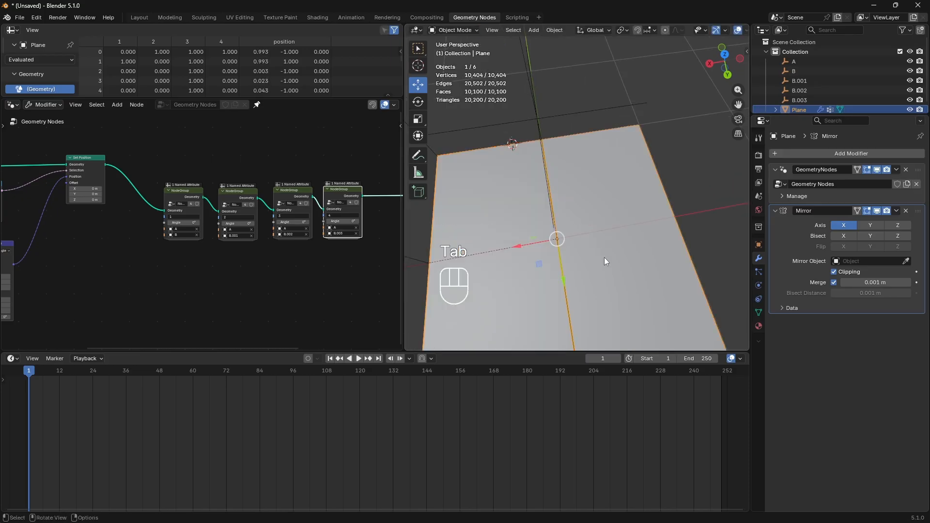
# Step: Deselect the plane and hide the viewport overlays
pyautogui.click(674, 237)
pyautogui.moveTo(674, 237); pyautogui.dragTo(691, 202, button='middle')
pyautogui.scroll(-2, 667, 220)
pyautogui.click(716, 31)
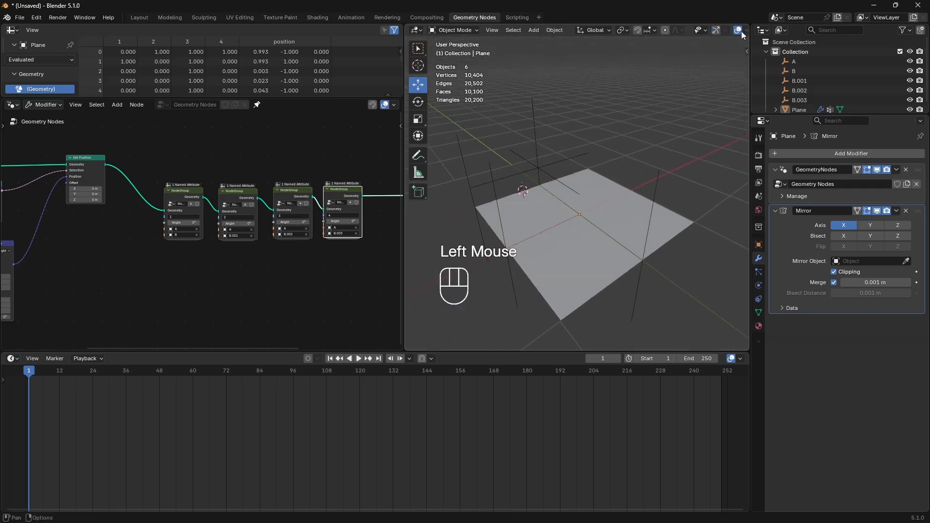
# Step: Keyframe the Angle of the Vector Rotate node at 0° on frame 1
pyautogui.moveTo(162, 290); pyautogui.dragTo(336, 287, button='middle')
pyautogui.scroll(-2, 631, 313)
pyautogui.moveTo(631, 314); pyautogui.dragTo(402, 319, button='middle')
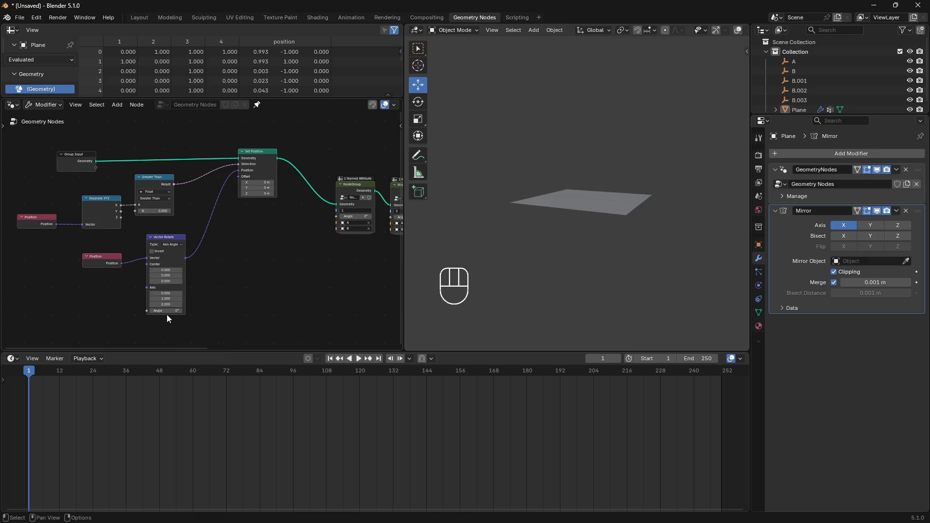
pyautogui.click(165, 288)
pyautogui.press('i')
# Step: Set the Vector Rotate Angle to about -80° at frame 60 and keyframe it
pyautogui.moveTo(59, 372); pyautogui.dragTo(77, 372)
pyautogui.click(716, 30)
pyautogui.click(737, 31)
pyautogui.click(619, 249)
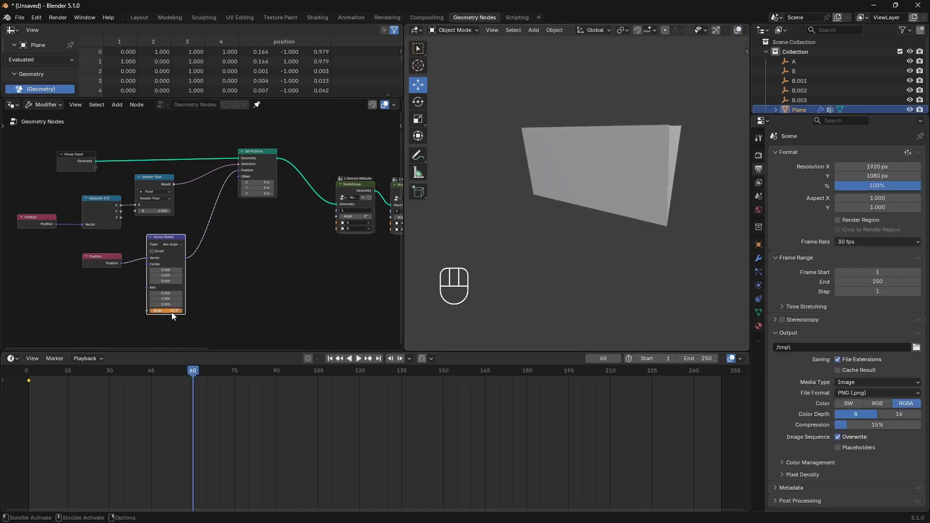
pyautogui.press('i')
# Step: Duplicate the frame 60 Angle keyframe to frame 75 and the frame 1 keyframe to frame 135
pyautogui.click(77, 399)
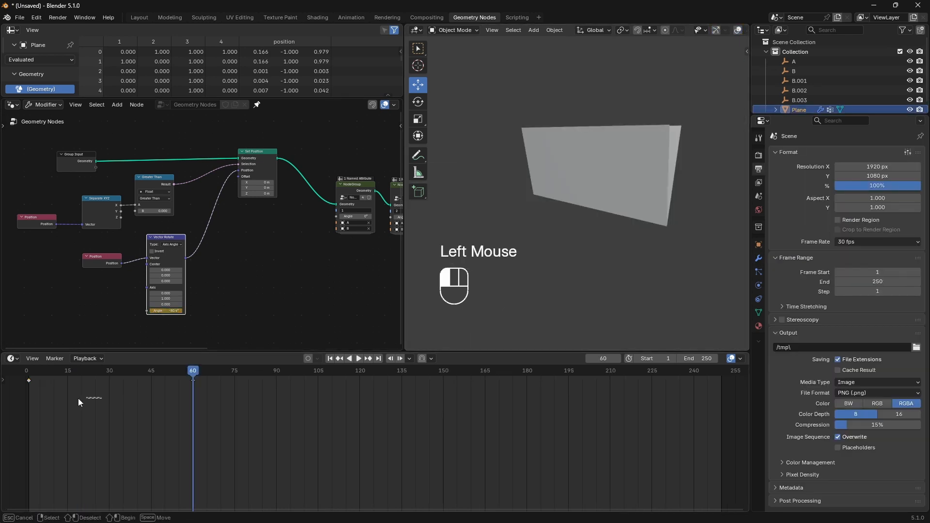
pyautogui.moveTo(198, 379); pyautogui.dragTo(236, 388)
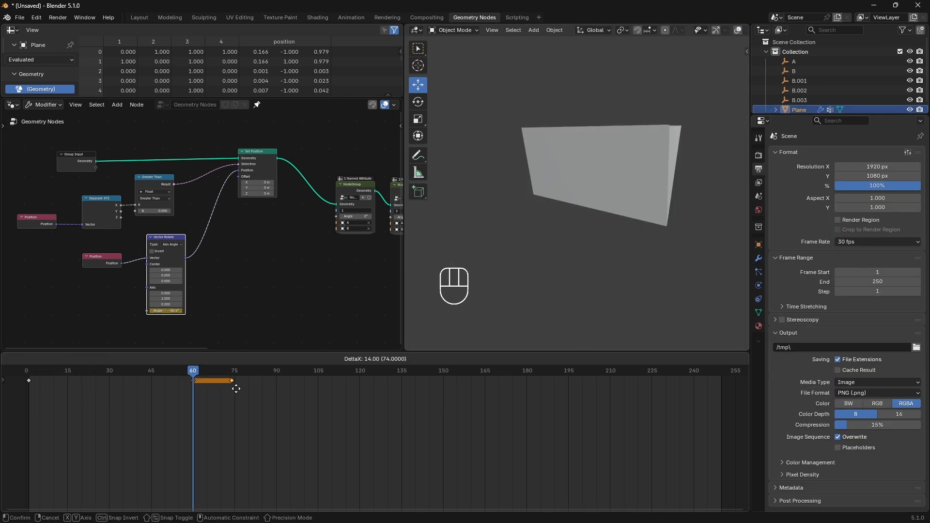
pyautogui.click(238, 388)
pyautogui.click(29, 381)
pyautogui.hotkey('shift', 'd')
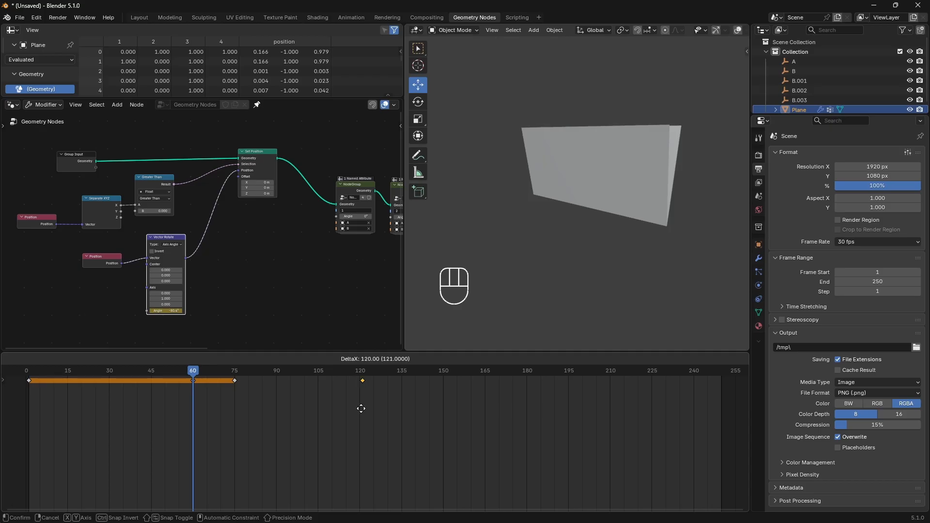
pyautogui.click(400, 403)
# Step: Play the centre fold animation from the first frame to check its motion
pyautogui.click(330, 358)
pyautogui.press('space')
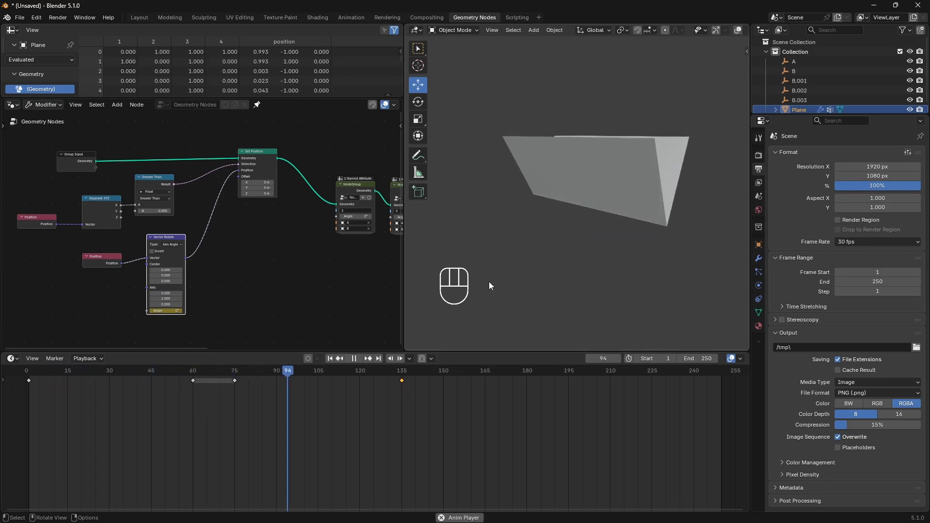
pyautogui.press('space')
pyautogui.click(401, 370)
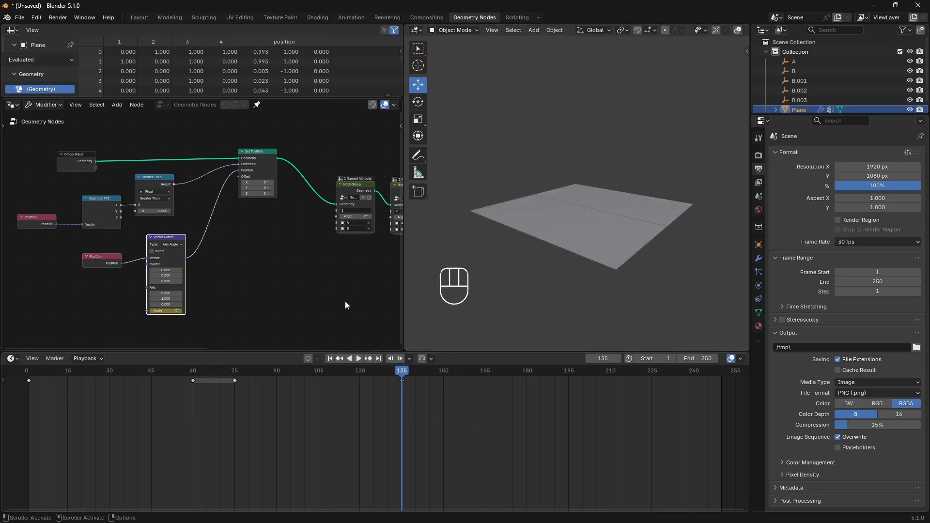
pyautogui.click(347, 185)
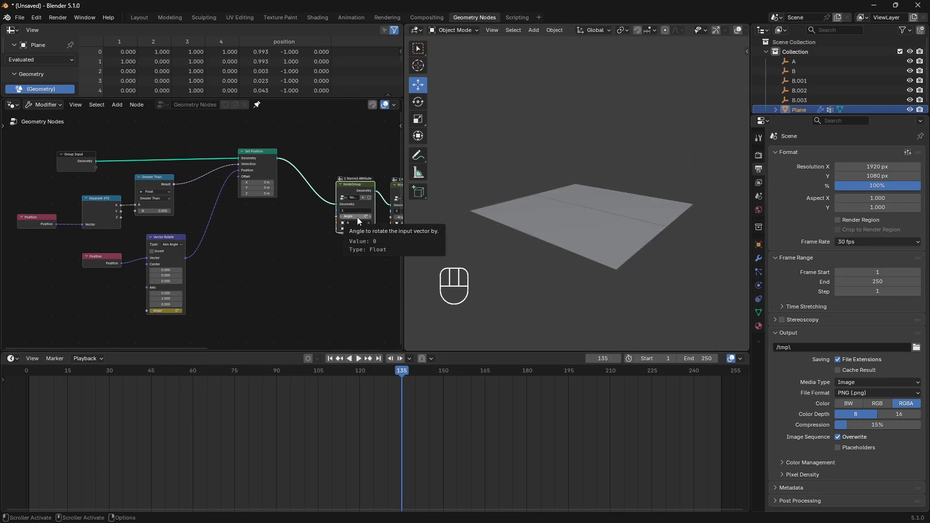
pyautogui.press('i')
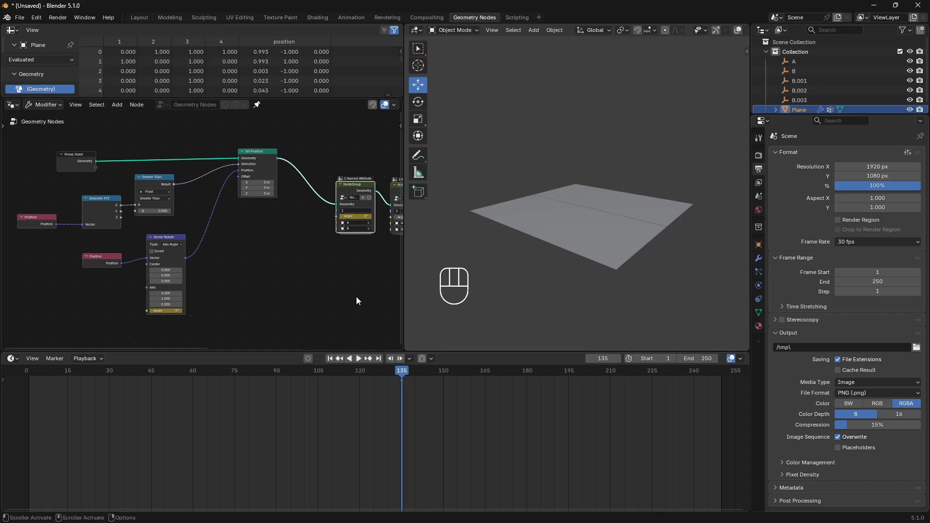
pyautogui.hotkey('ctrl', 'z')
# Step: Duplicate the Vector Rotate node's frame 135 keyframe to frame 150 and set the scene's end frame to 391
pyautogui.click(170, 262)
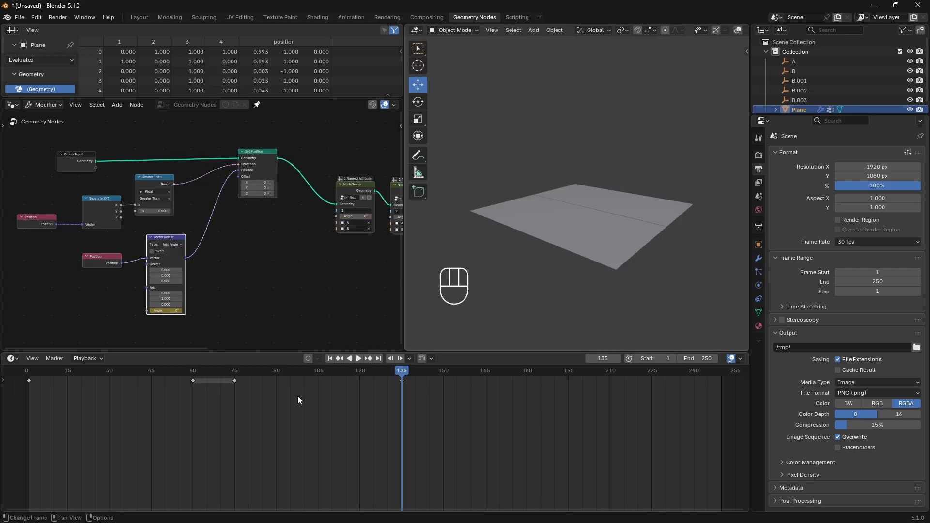
pyautogui.hotkey('shift', 'd')
pyautogui.click(461, 399)
pyautogui.scroll(-2, 680, 384)
pyautogui.moveTo(700, 358); pyautogui.dragTo(766, 359)
# Step: Keyframe the first node group's Angle at 0° on frame 150
pyautogui.click(368, 358)
pyautogui.click(368, 358)
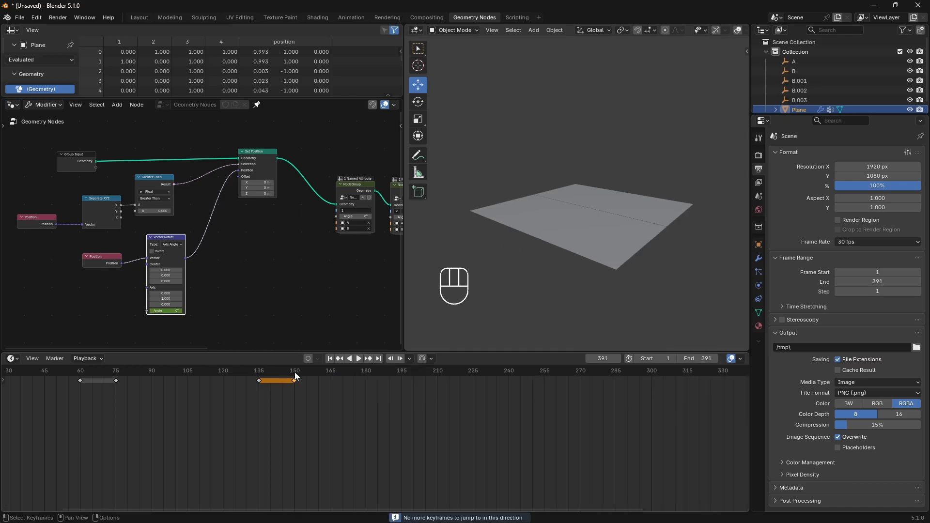
pyautogui.click(371, 360)
pyautogui.press('i')
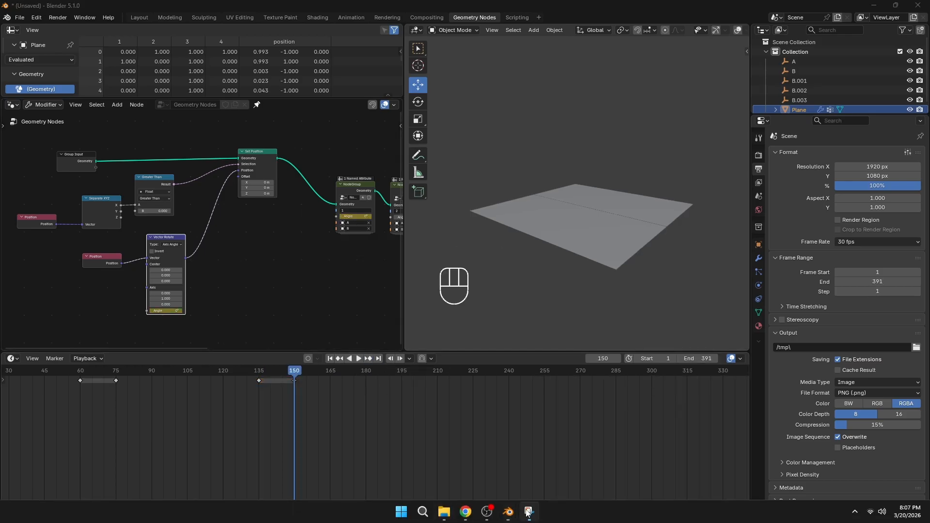
# Step: Check the reference screenshot, then set the first node group's Angle to -179° at frame 210 and keyframe it
pyautogui.click(527, 512)
pyautogui.click(611, 8)
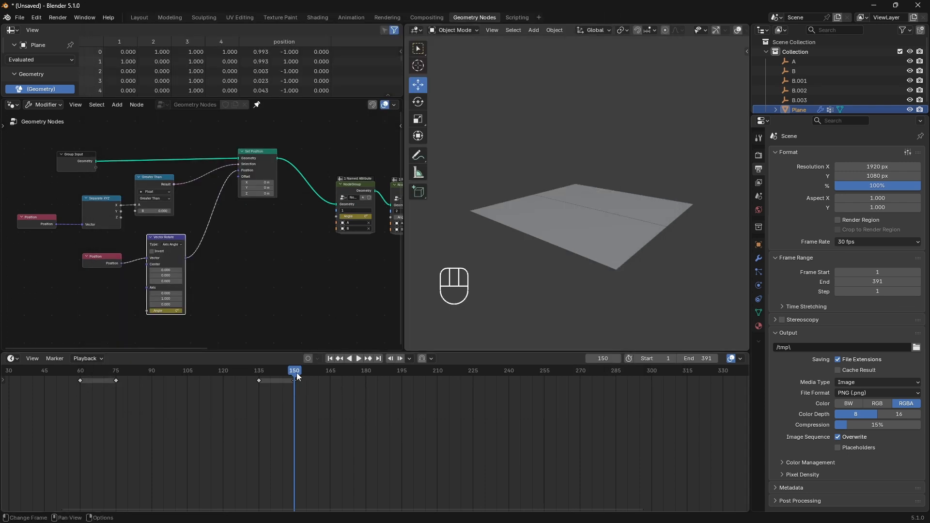
pyautogui.moveTo(296, 373); pyautogui.dragTo(436, 378)
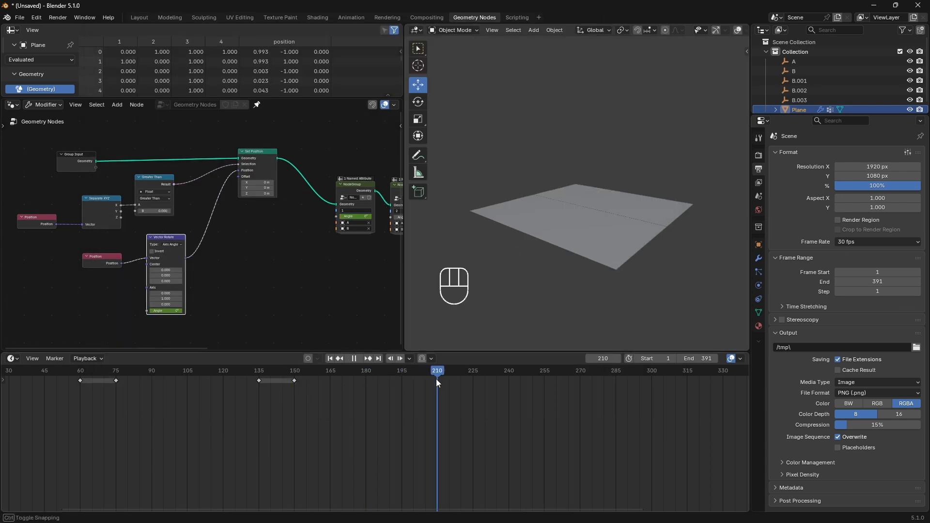
pyautogui.click(354, 217)
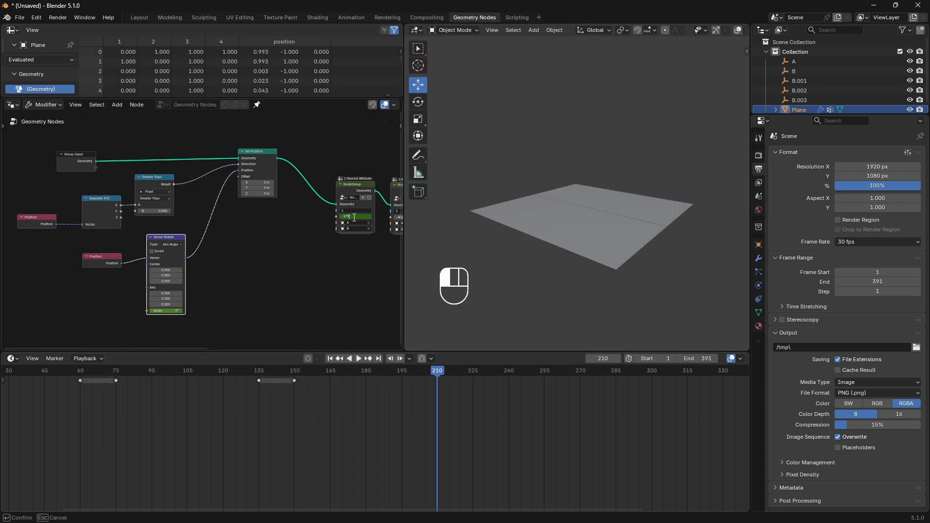
pyautogui.press('Return')
pyautogui.press('i')
# Step: Duplicate the first node group's frame 210 Angle keyframe to frame 225
pyautogui.click(351, 206)
pyautogui.moveTo(486, 410); pyautogui.dragTo(405, 379)
pyautogui.hotkey('shift', 'd')
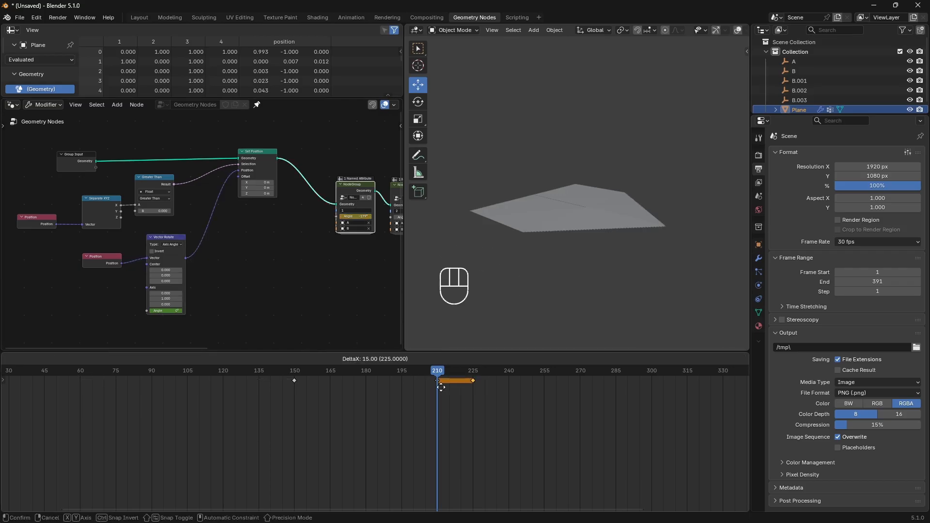
pyautogui.click(440, 388)
# Step: Play the first corner fold between frames 150 and 225 to check its motion
pyautogui.scroll(2, 518, 398)
pyautogui.moveTo(519, 397); pyautogui.dragTo(372, 397, button='middle')
pyautogui.click(169, 376)
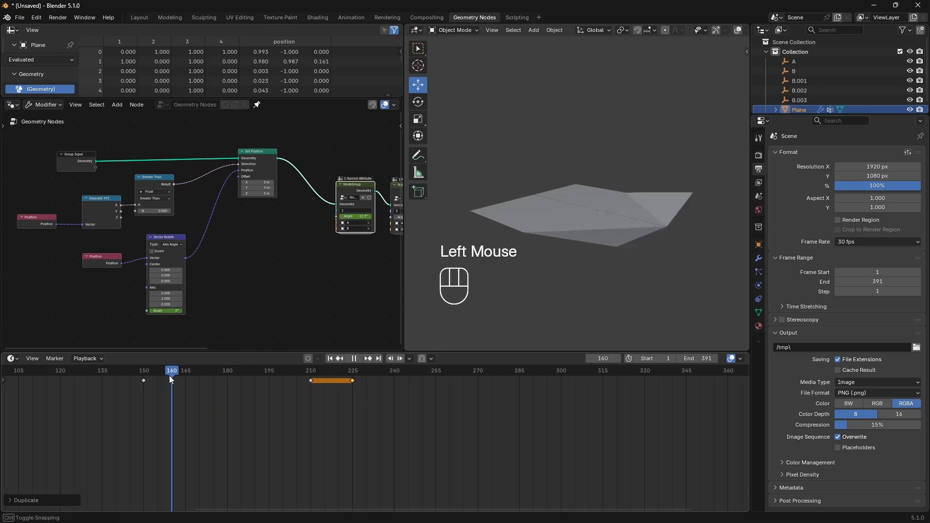
pyautogui.press('space')
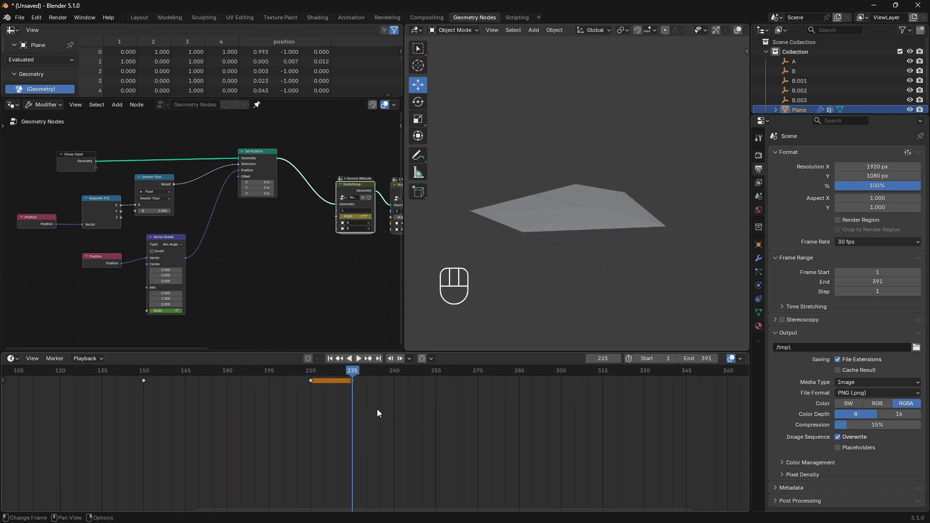
# Step: Select the second node group and keyframe its Angle at 0° on frame 225
pyautogui.moveTo(355, 278); pyautogui.dragTo(291, 281, button='middle')
pyautogui.click(344, 189)
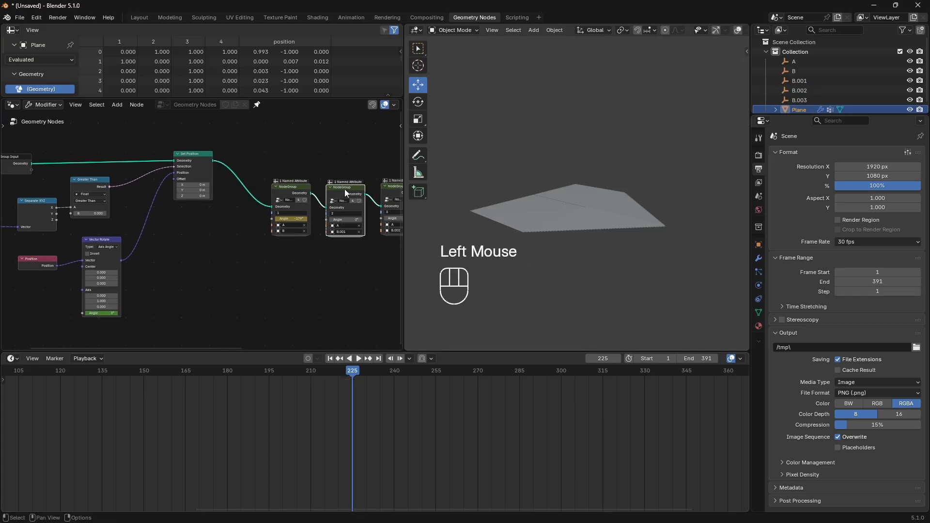
pyautogui.click(344, 189)
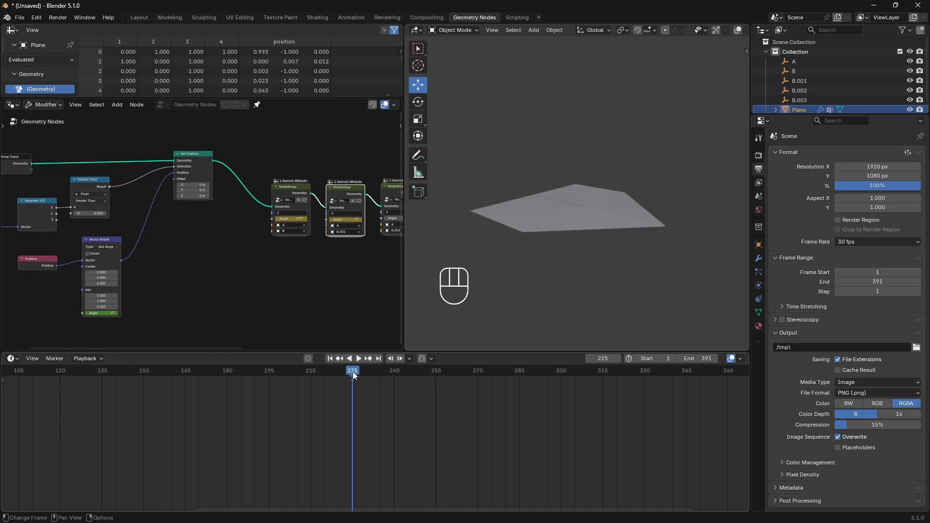
# Step: Check the reference screenshot, then set the second node group's Angle to -171° at frame 270 and keyframe it
pyautogui.moveTo(353, 371); pyautogui.dragTo(477, 371)
pyautogui.scroll(-1, 333, 304)
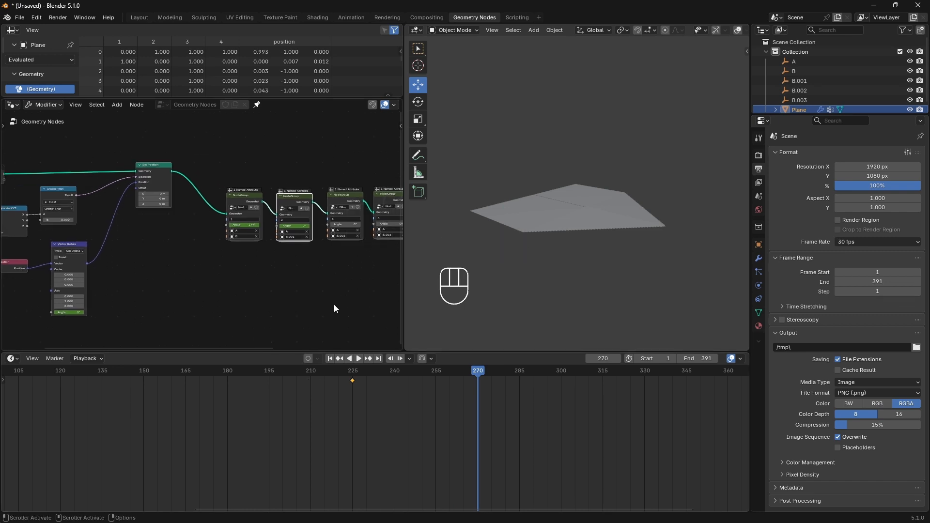
pyautogui.click(528, 512)
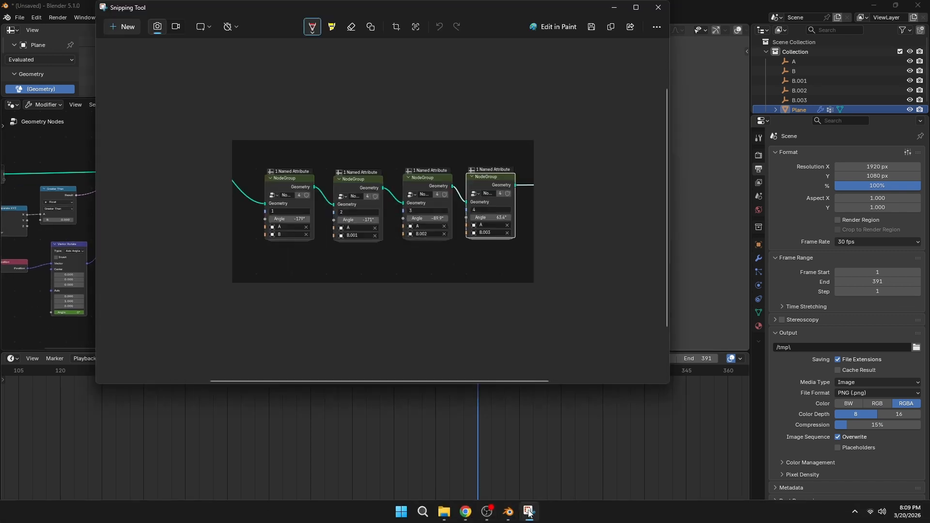
pyautogui.click(529, 511)
pyautogui.click(299, 226)
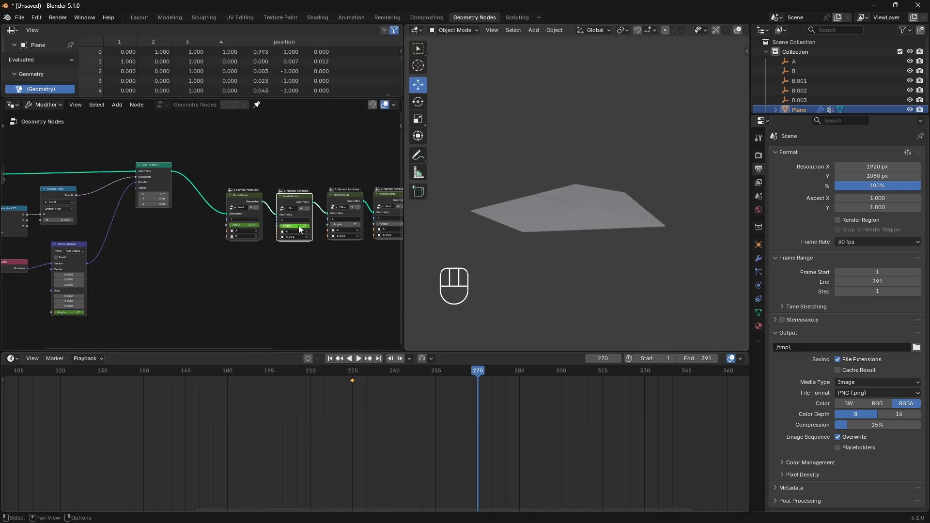
pyautogui.write('-171')
pyautogui.press('Return')
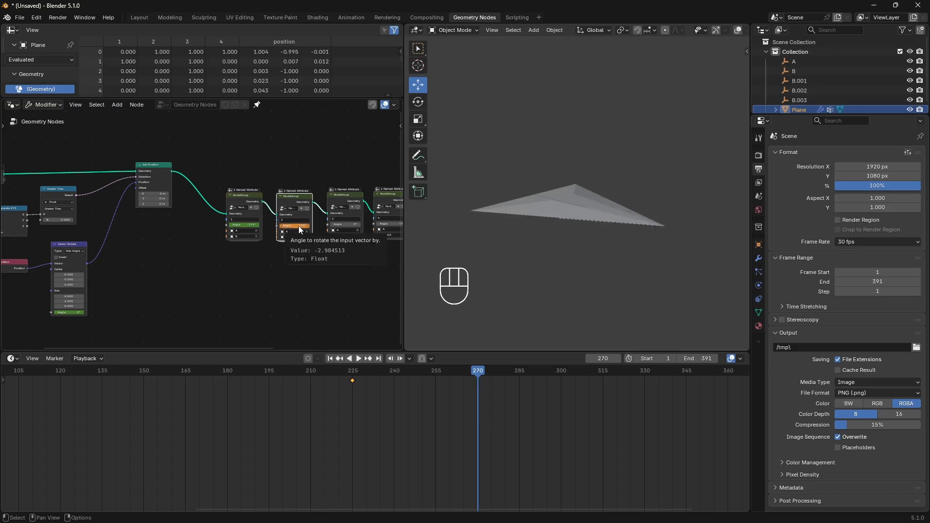
pyautogui.press('i')
# Step: Hold the second node group's Angle with another keyframe at frame 286, then play back the fold
pyautogui.moveTo(617, 472); pyautogui.dragTo(522, 372)
pyautogui.press('i')
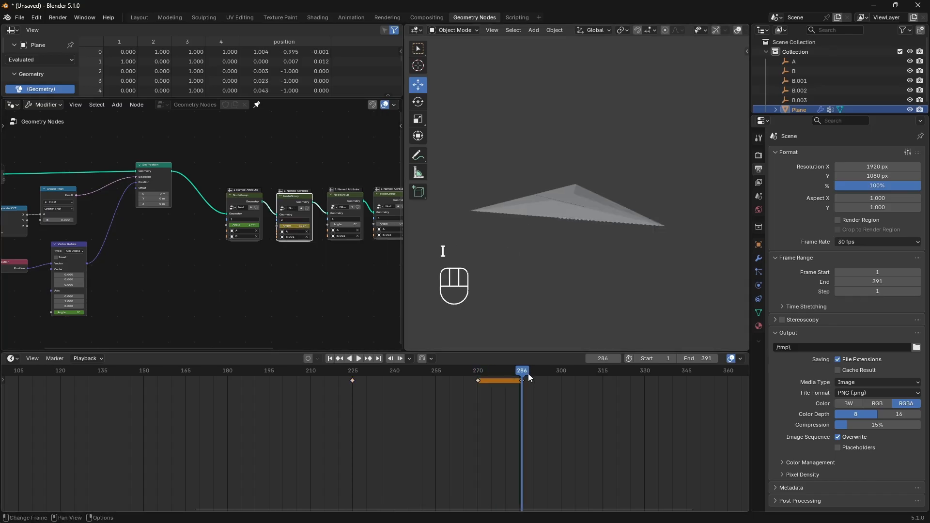
pyautogui.click(330, 358)
pyautogui.click(353, 358)
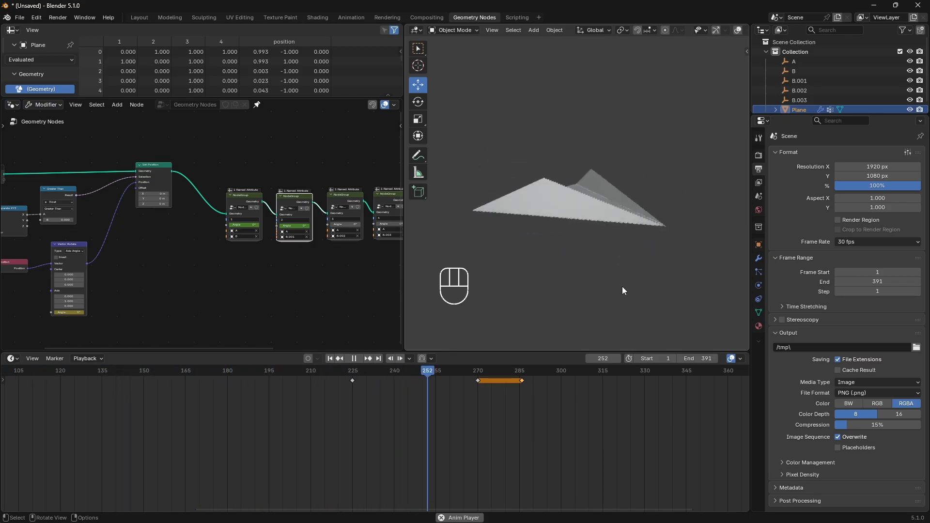
pyautogui.press('space')
# Step: Keyframe the third node group's Angle at 0° on frame 286
pyautogui.click(521, 387)
pyautogui.moveTo(357, 213); pyautogui.dragTo(300, 211, button='middle')
pyautogui.press('i')
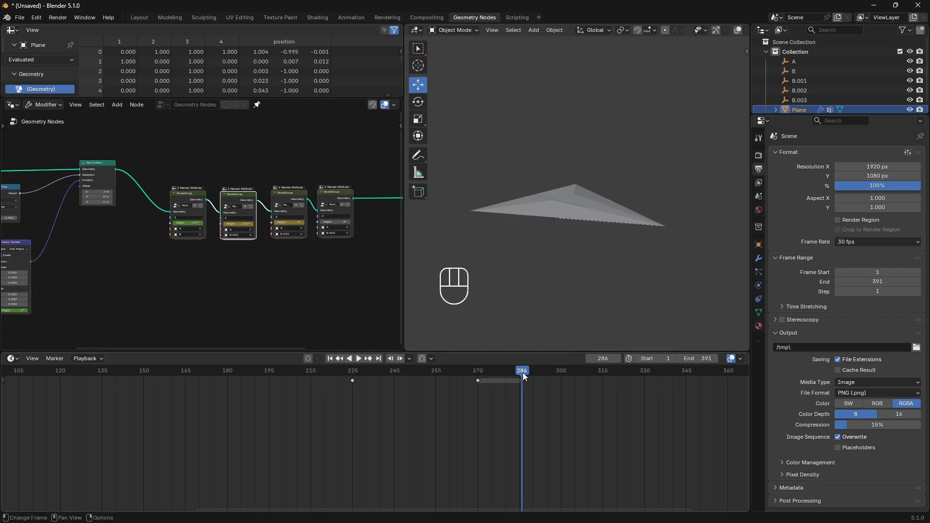
# Step: Following the reference screenshot, set the third node group's Angle to -89.9° at frame 330, keyframing it there and at frame 345
pyautogui.moveTo(526, 374); pyautogui.dragTo(644, 382)
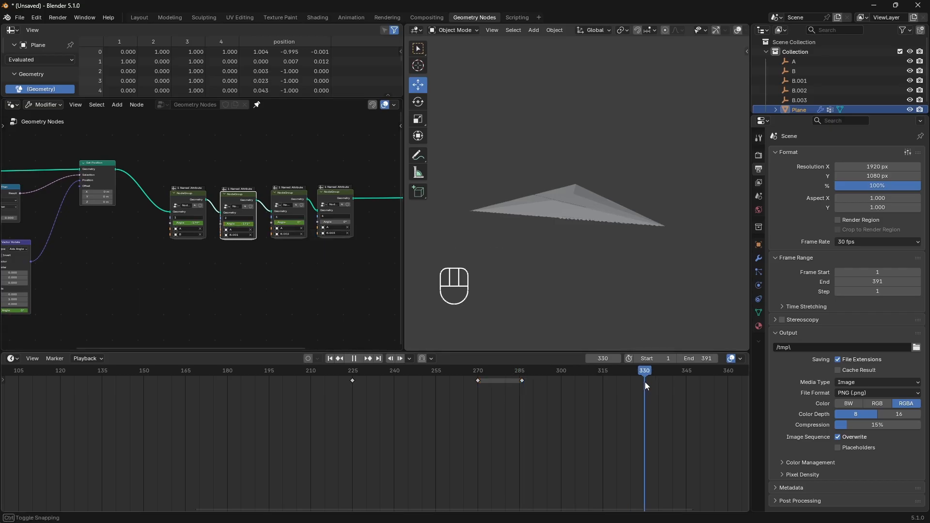
pyautogui.click(535, 512)
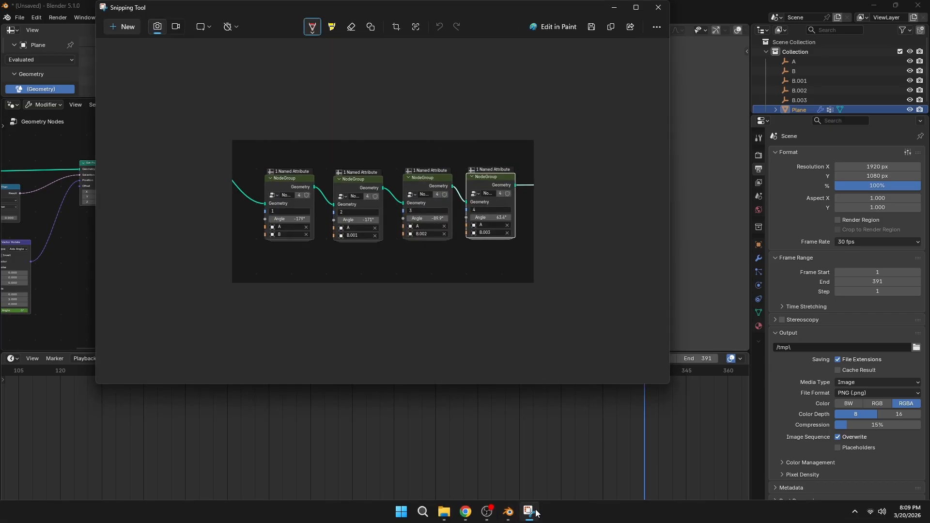
pyautogui.click(536, 513)
pyautogui.doubleClick(296, 222)
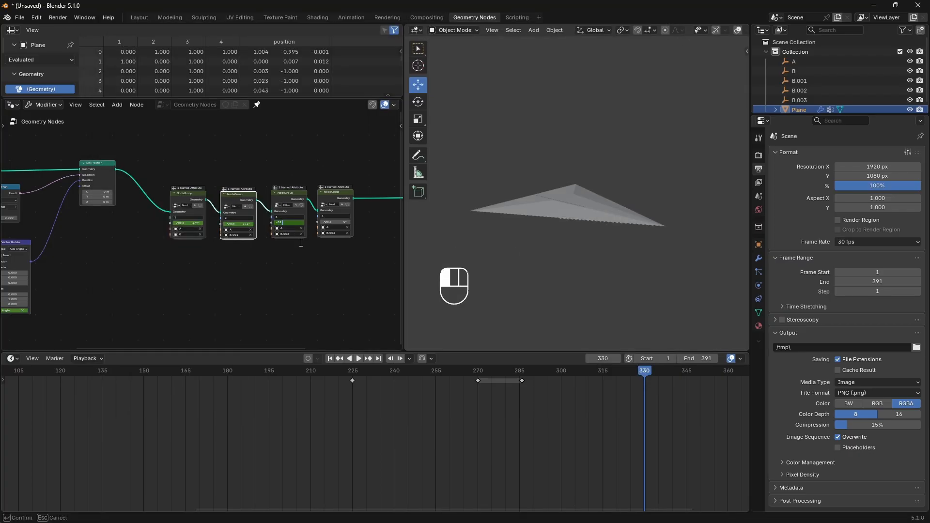
pyautogui.press('Return')
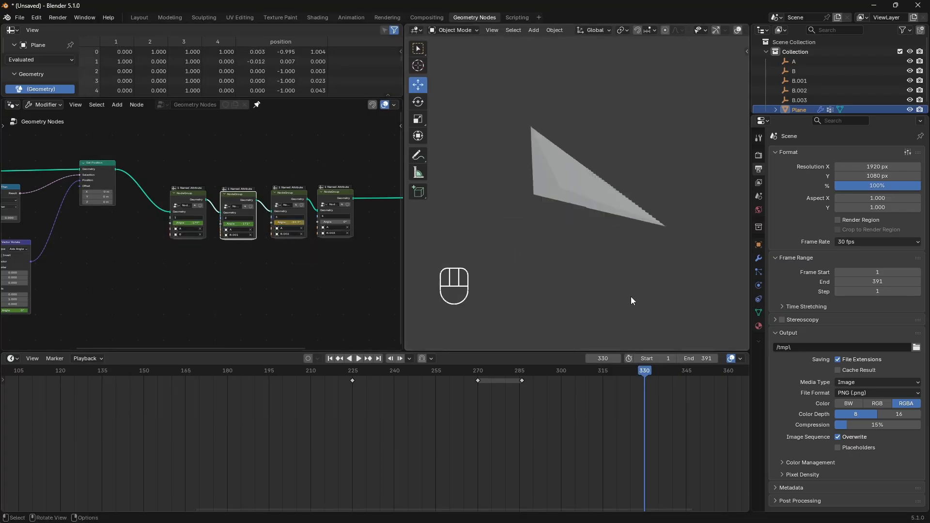
pyautogui.moveTo(631, 296); pyautogui.dragTo(538, 290, button='middle')
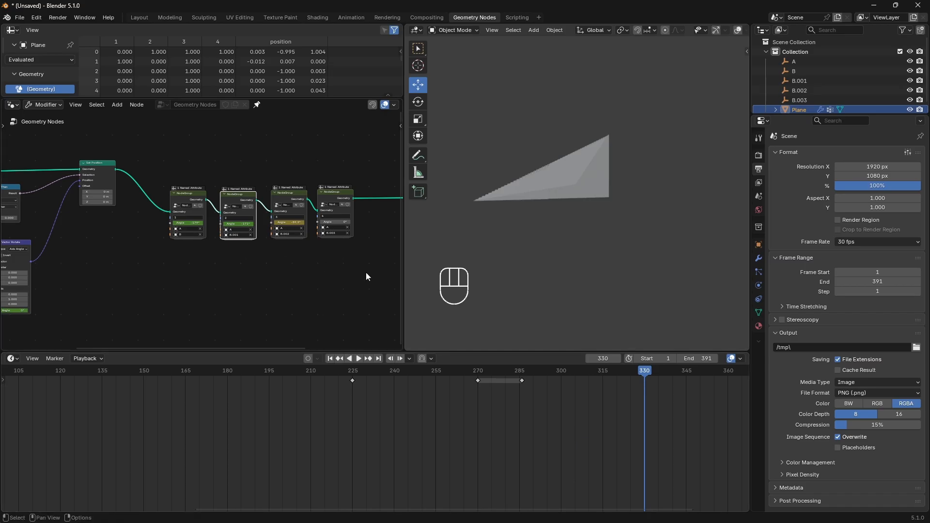
pyautogui.click(280, 196)
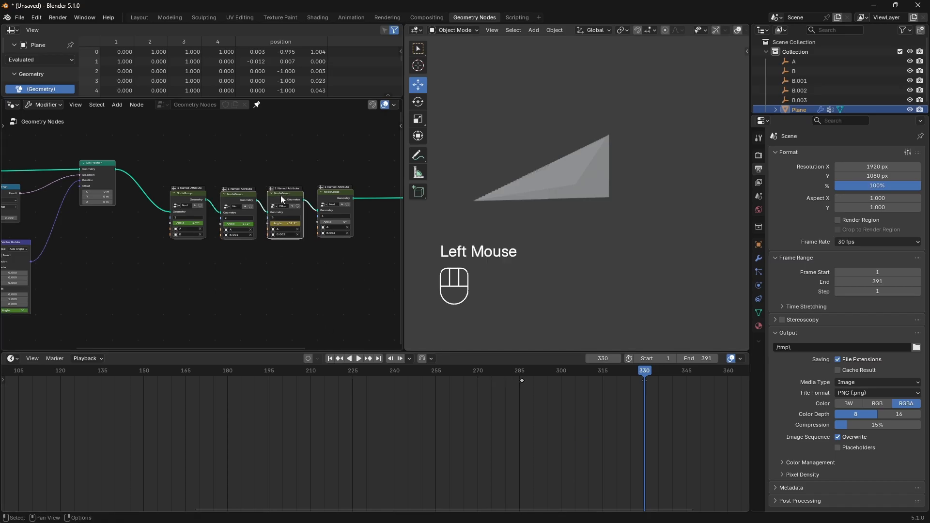
pyautogui.click(685, 445)
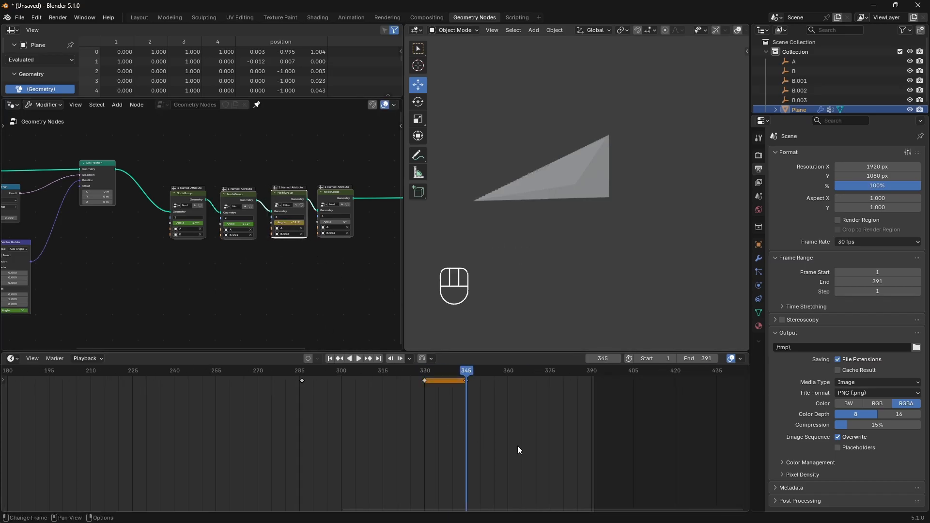
# Step: Check the reference screenshot, then set the fourth node group's Angle to 63.4° at frame 390 and keyframe it
pyautogui.click(531, 515)
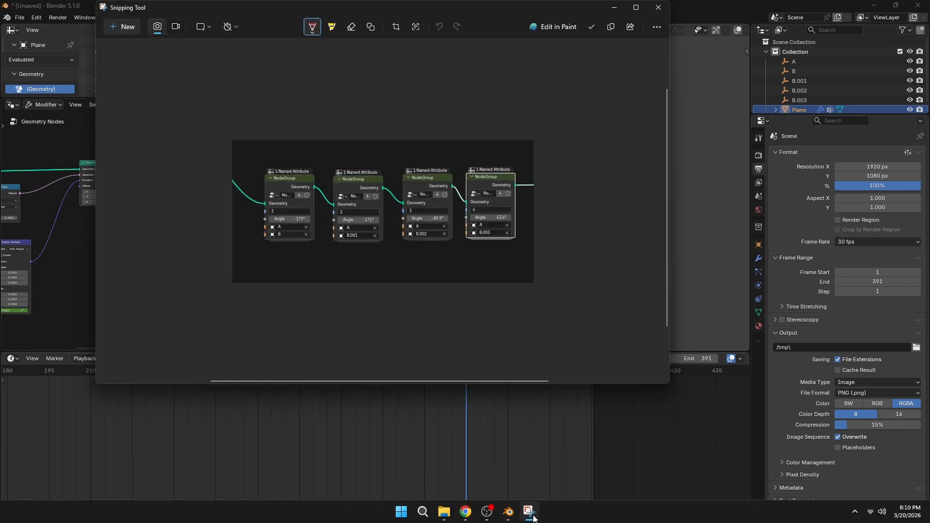
pyautogui.click(529, 512)
pyautogui.moveTo(467, 380); pyautogui.dragTo(593, 379)
pyautogui.click(341, 222)
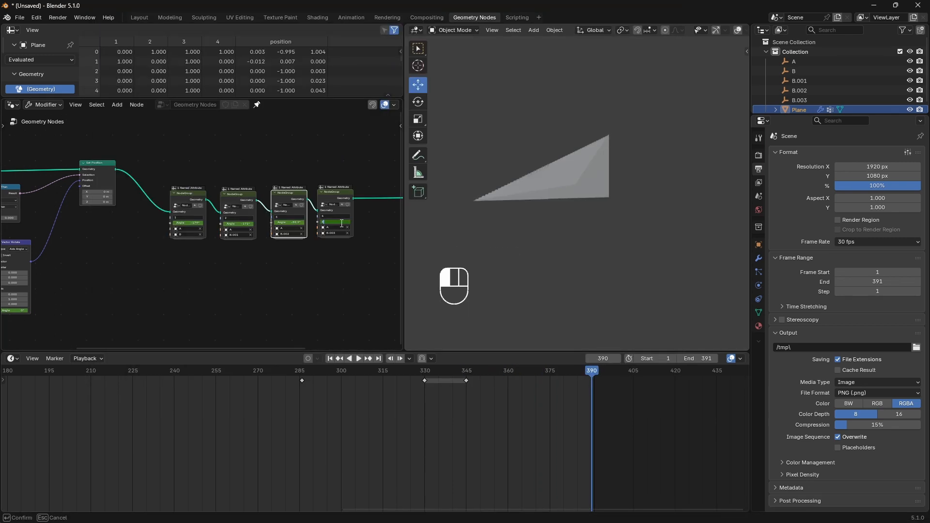
pyautogui.press('Return')
pyautogui.press('i')
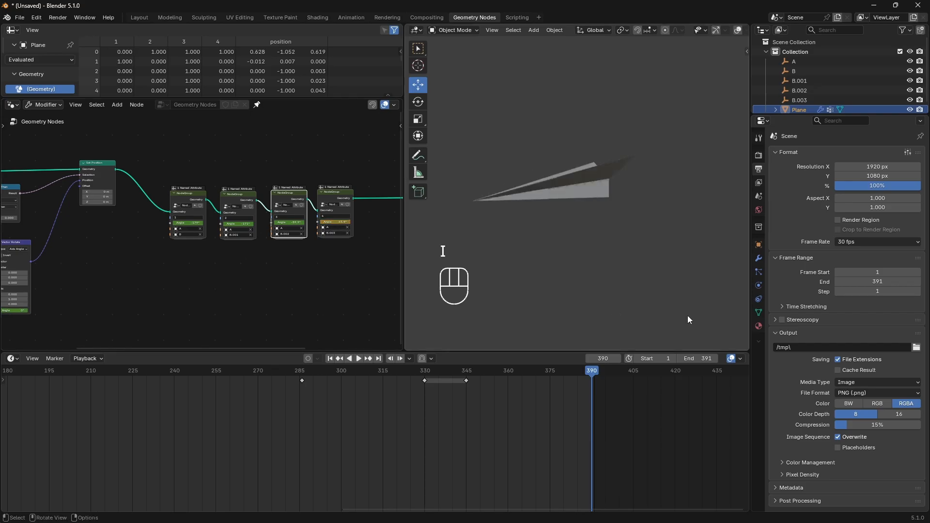
# Step: Extend the scene's end frame to 458 and play back the whole folding animation from several angles
pyautogui.moveTo(687, 359); pyautogui.dragTo(719, 359)
pyautogui.scroll(-8, 377, 412)
pyautogui.click(358, 358)
pyautogui.moveTo(557, 271); pyautogui.dragTo(557, 243, button='middle')
pyautogui.scroll(-1, 617, 269)
pyautogui.scroll(-1, 548, 301)
pyautogui.scroll(1, 555, 280)
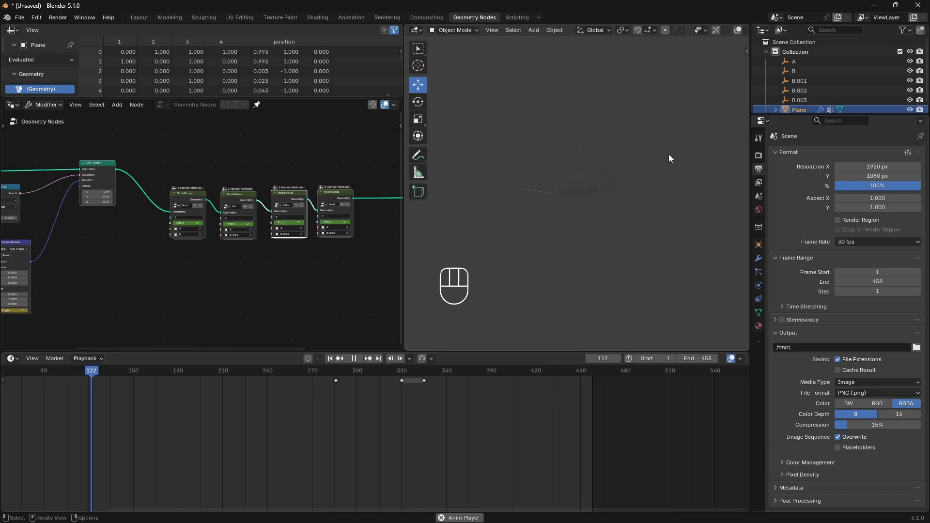
pyautogui.moveTo(670, 158); pyautogui.dragTo(652, 228, button='middle')
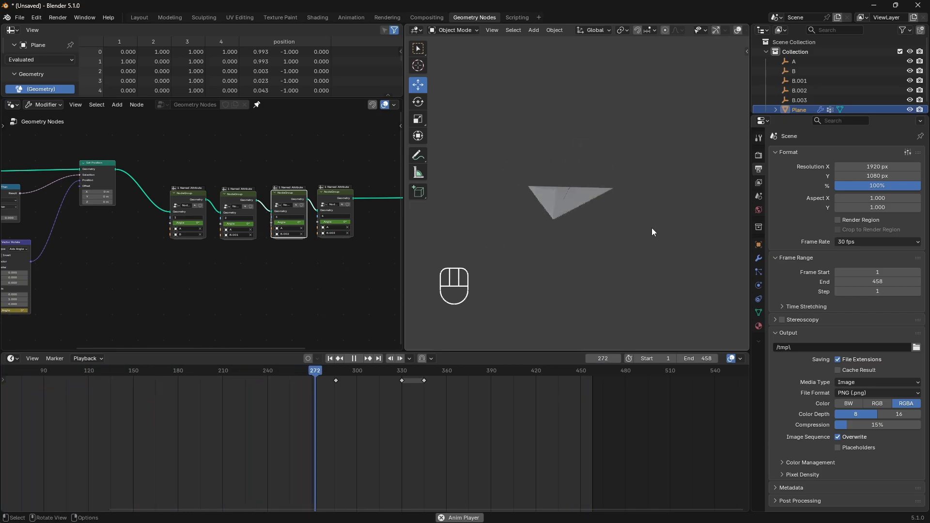
pyautogui.press('space')
# Step: Add a Subdivision Surface modifier to the plane after the Mirror modifier, with viewport levels set to 2
pyautogui.scroll(3, 553, 214)
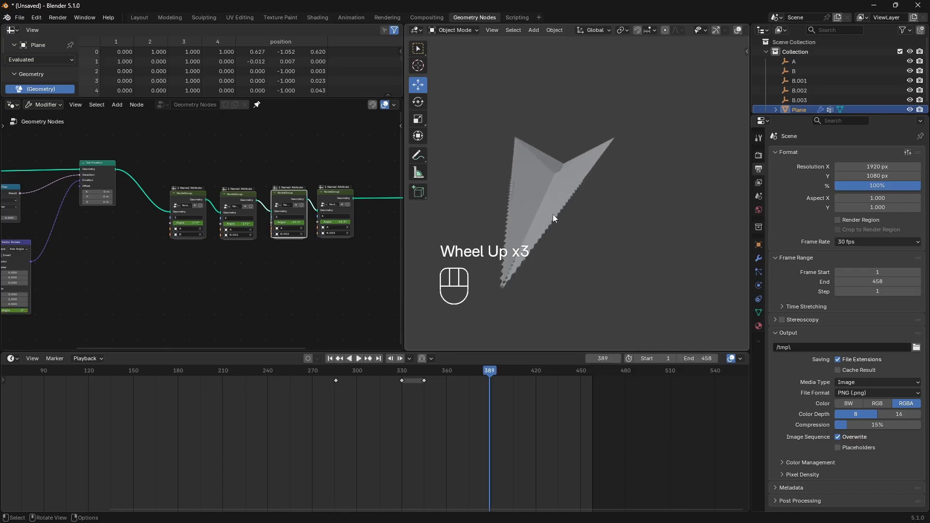
pyautogui.click(758, 261)
pyautogui.click(838, 154)
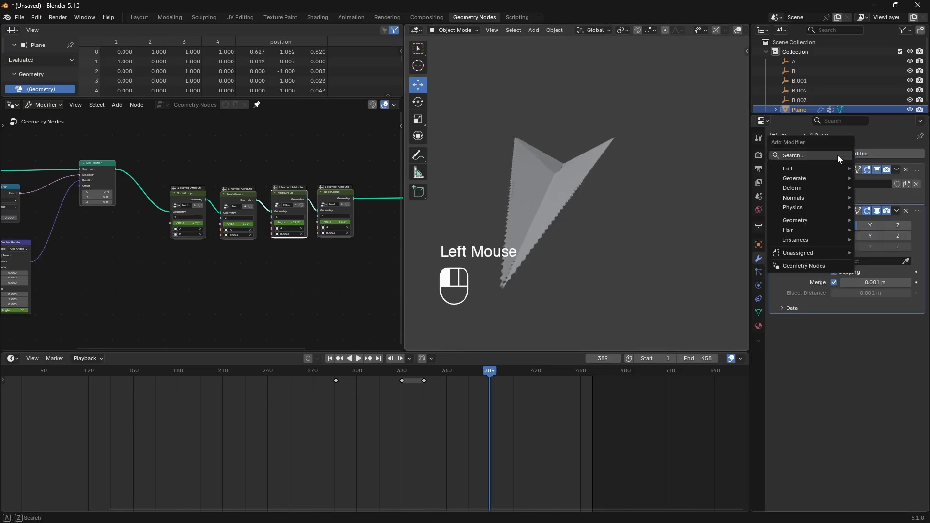
pyautogui.write('s')
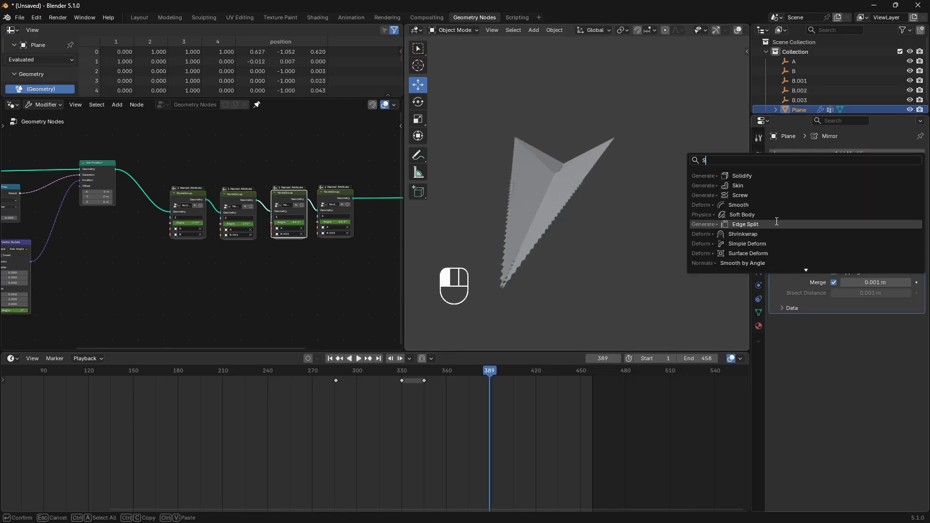
pyautogui.write('UB')
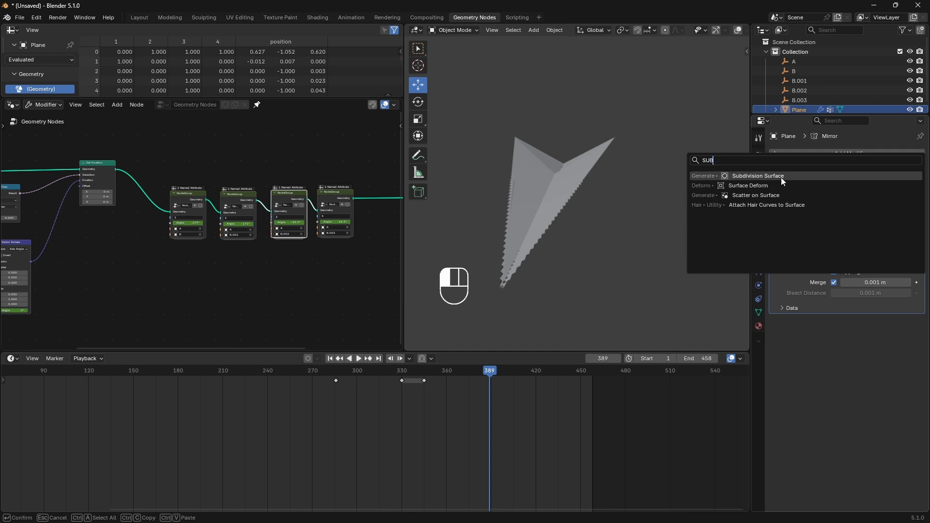
pyautogui.click(781, 176)
pyautogui.scroll(2, 503, 262)
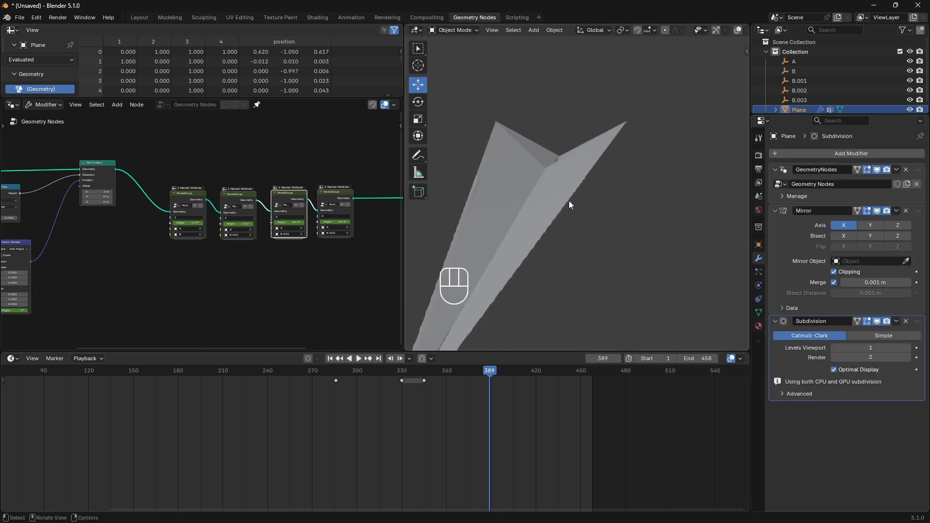
pyautogui.click(907, 348)
pyautogui.scroll(-2, 542, 291)
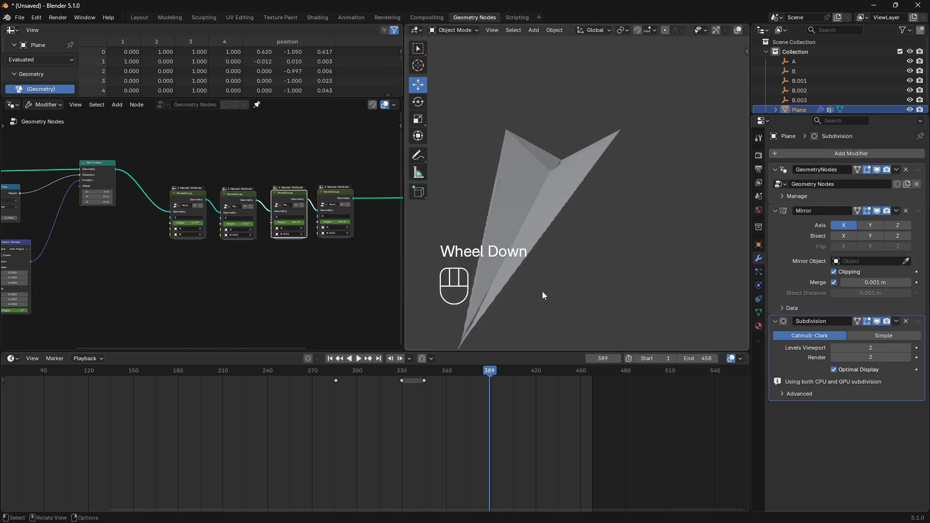
# Step: View the folded paper plane at frame 407 and add a Solidify modifier after the Subdivision modifier
pyautogui.moveTo(542, 292); pyautogui.dragTo(513, 359, button='middle')
pyautogui.moveTo(496, 381); pyautogui.dragTo(516, 399)
pyautogui.scroll(-3, 515, 286)
pyautogui.moveTo(516, 287); pyautogui.dragTo(664, 307, button='middle')
pyautogui.click(836, 153)
pyautogui.click(836, 153)
pyautogui.write('s')
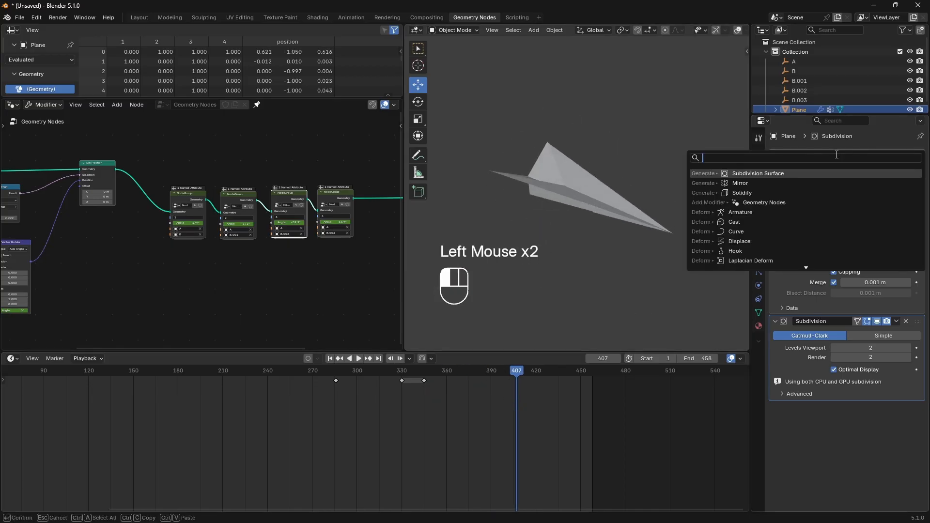
pyautogui.click(789, 185)
# Step: Set the Solidify modifier's thickness to 0.005 m while checking the paper's edges up close
pyautogui.scroll(1, 644, 235)
pyautogui.moveTo(645, 234); pyautogui.dragTo(474, 225, button='middle')
pyautogui.scroll(2, 474, 225)
pyautogui.click(840, 435)
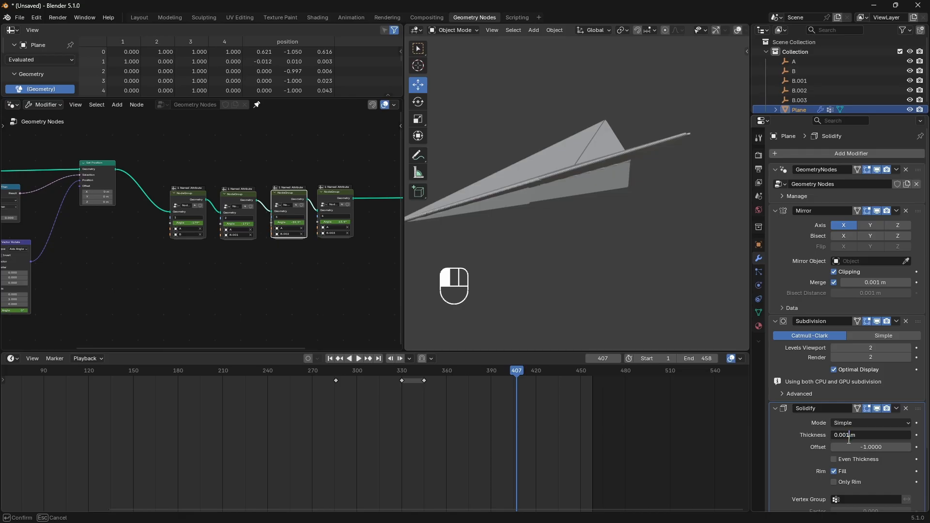
pyautogui.press('Return')
# Step: Scrub back through the thickened paper's folds to frame 227, then replay the animation from the first frame
pyautogui.moveTo(616, 266); pyautogui.dragTo(652, 291, button='middle')
pyautogui.scroll(-1, 644, 279)
pyautogui.moveTo(512, 371); pyautogui.dragTo(249, 398)
pyautogui.scroll(-2, 512, 294)
pyautogui.moveTo(512, 295); pyautogui.dragTo(535, 287, button='middle')
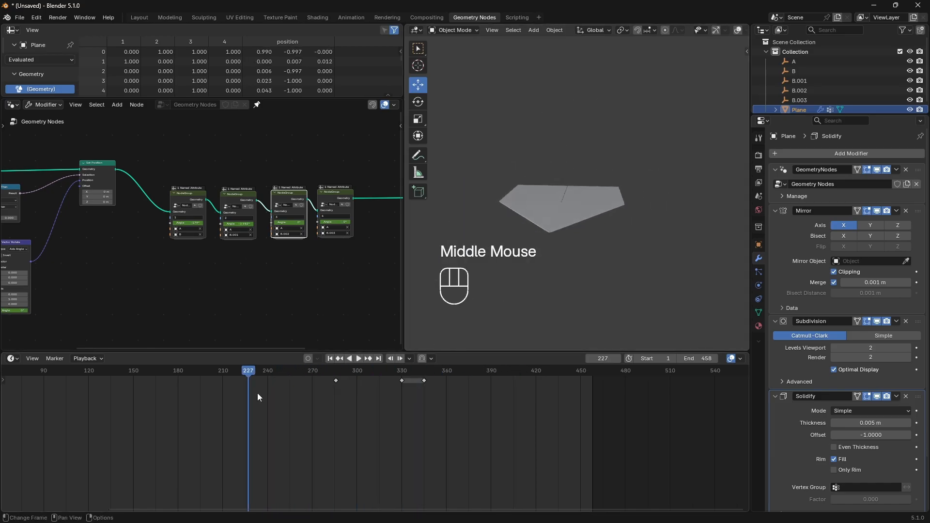
pyautogui.click(330, 359)
pyautogui.press('space')
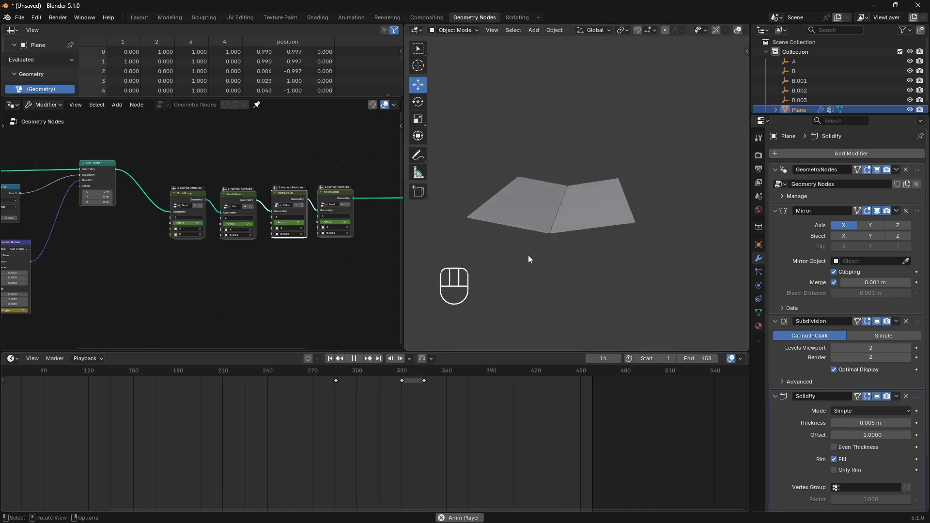